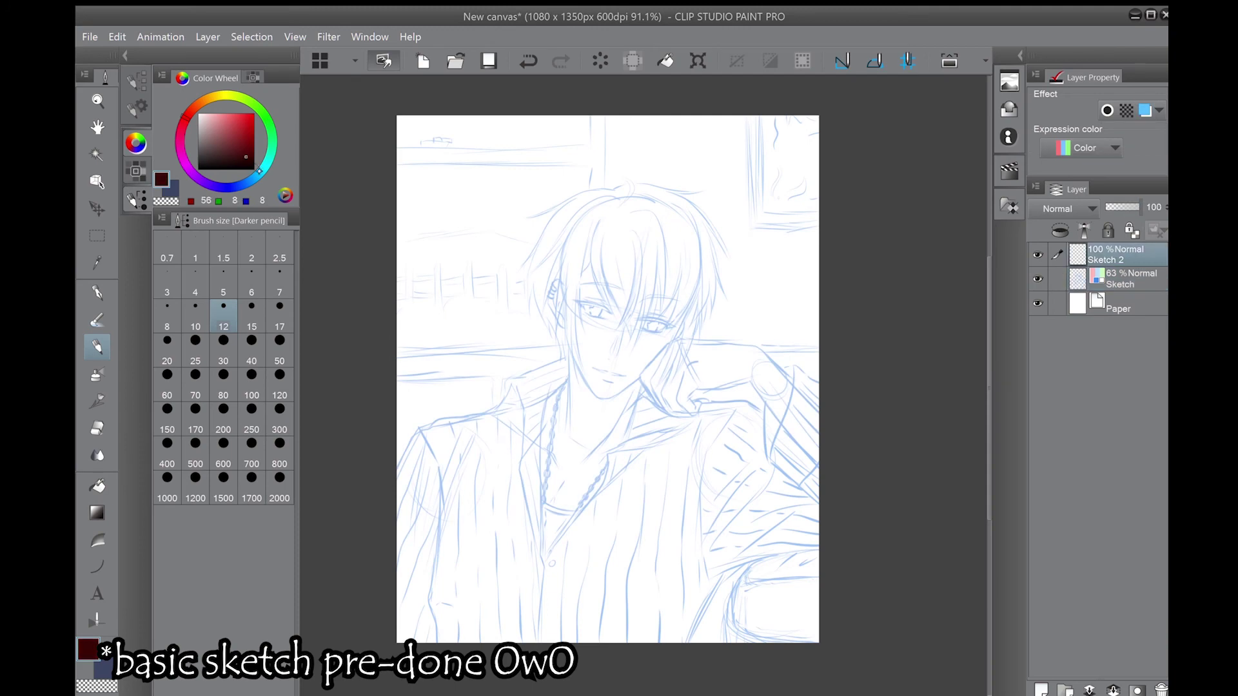
- Ink the character's right-hand eye in black over the blue sketch on the Sketch 2 layer
scroll(608, 379, up, 5)
mouse_move(630, 302)
mouse_down()
mouse_move(702, 250)
mouse_move(712, 256)
mouse_move(702, 288)
mouse_move(667, 284)
mouse_move(628, 312)
mouse_move(683, 292)
mouse_move(668, 335)
mouse_up()
key(ctrl+@)
key(m)
drag(584, 206, 814, 351)
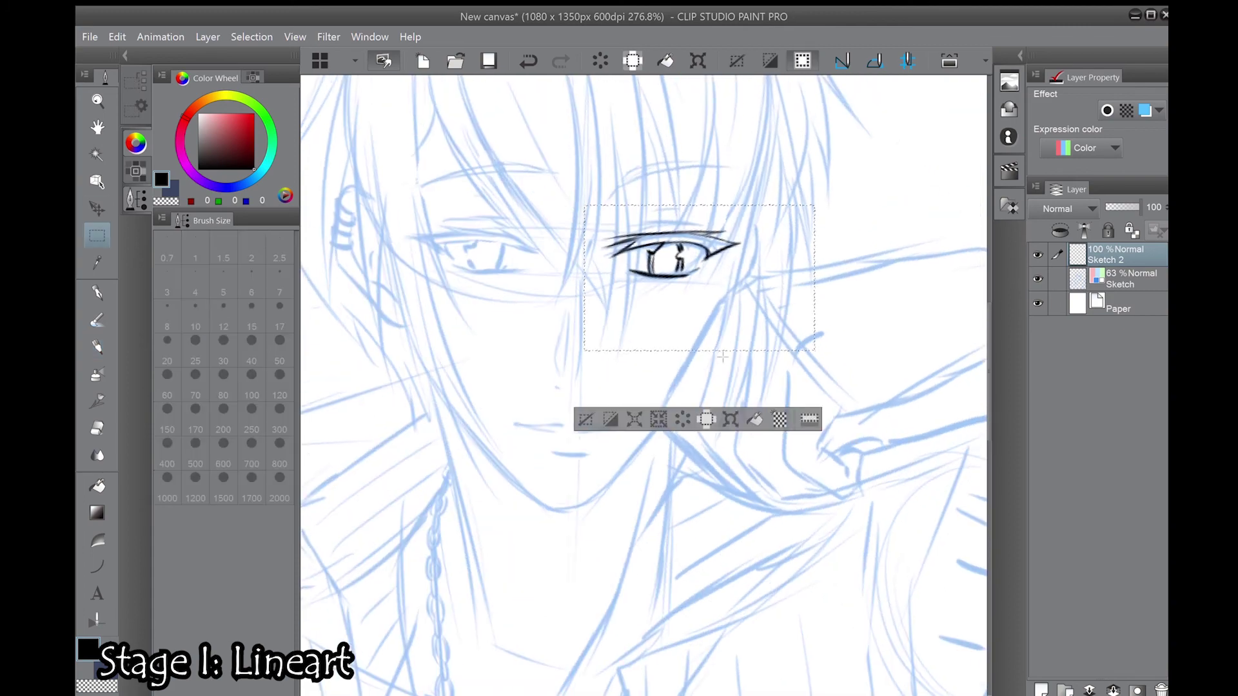
key(ctrl+d)
key(p)
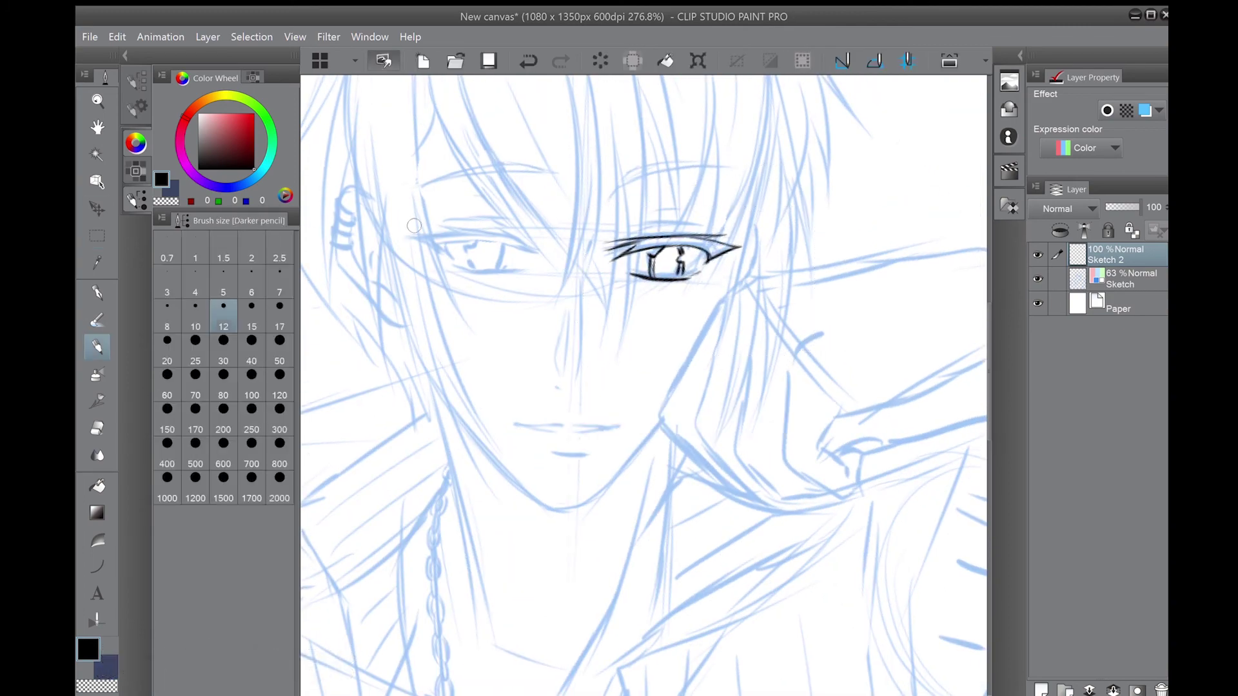
- Ink the upper lash line and outer corner of the left-hand eye with the Darker pencil at size 12
drag(496, 231, 438, 238)
key(ctrl+z)
drag(573, 253, 445, 338)
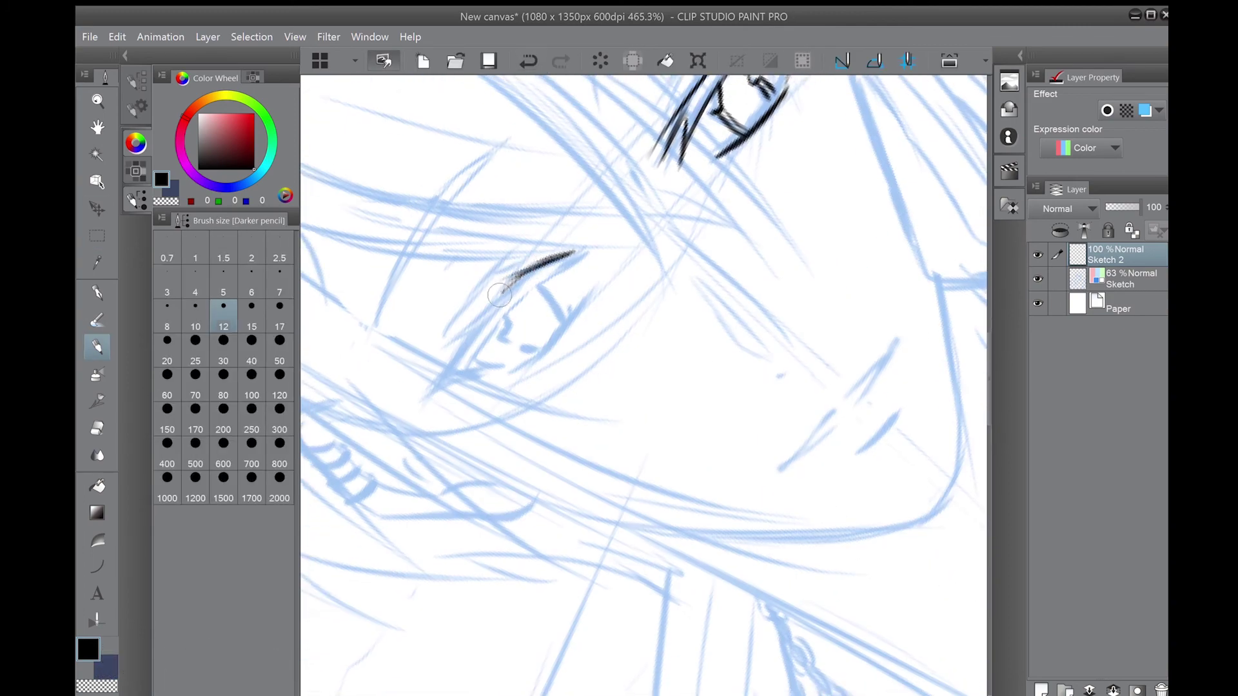
drag(516, 277, 425, 393)
drag(426, 393, 490, 376)
drag(574, 241, 496, 323)
- Complete the left-hand eye by inking its iris, pupil and lower lash line
key(ctrl+@)
mouse_move(538, 183)
mouse_down()
mouse_move(519, 205)
mouse_move(522, 235)
mouse_up()
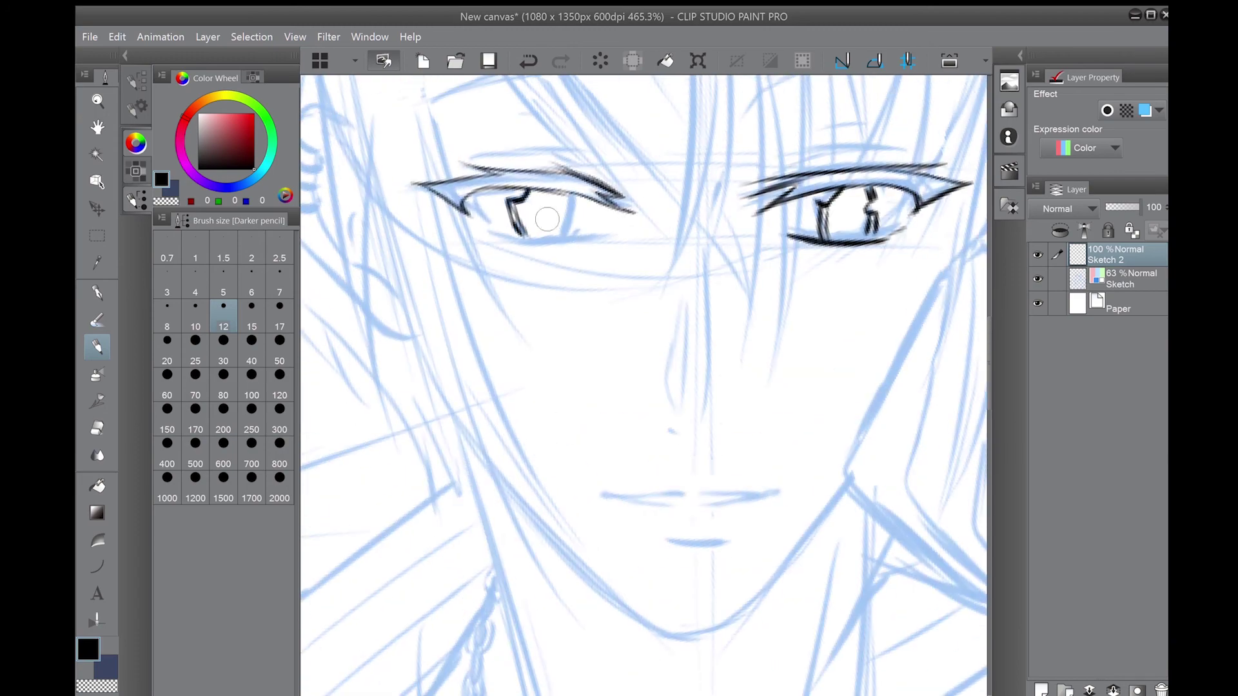
drag(574, 191, 558, 258)
scroll(563, 225, down, 3)
drag(593, 233, 574, 264)
scroll(600, 258, down, 2)
scroll(636, 295, up, 2)
key(e)
key(p)
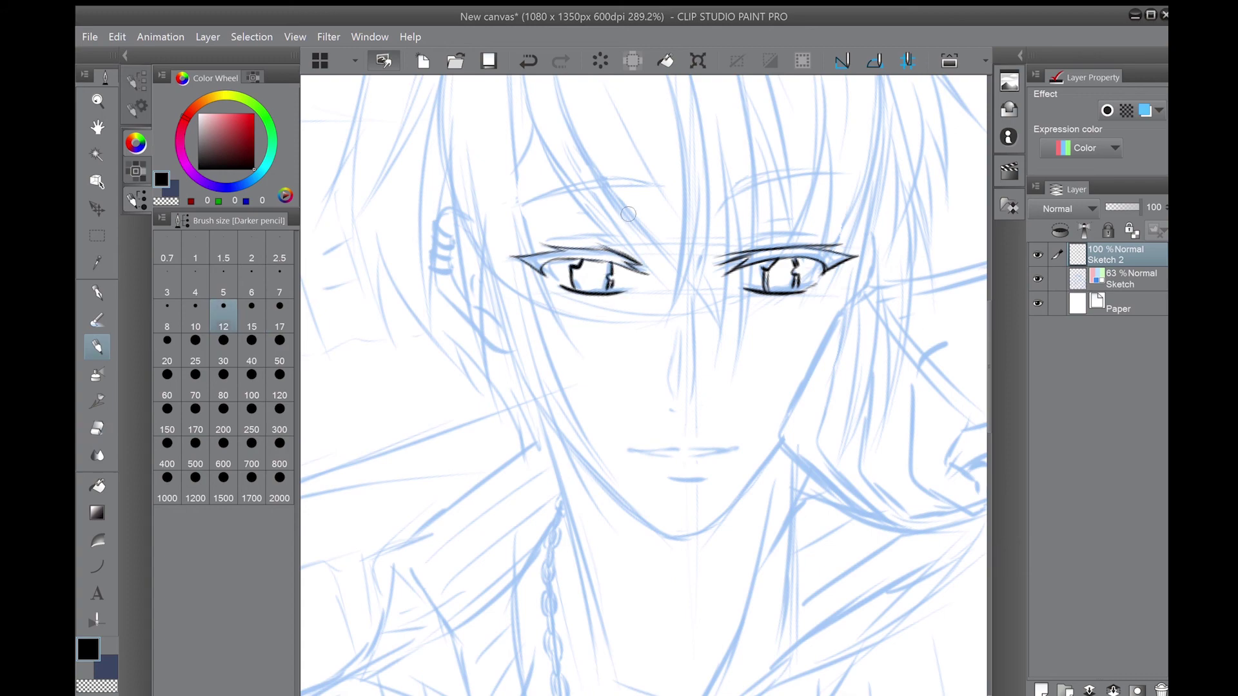
key(m)
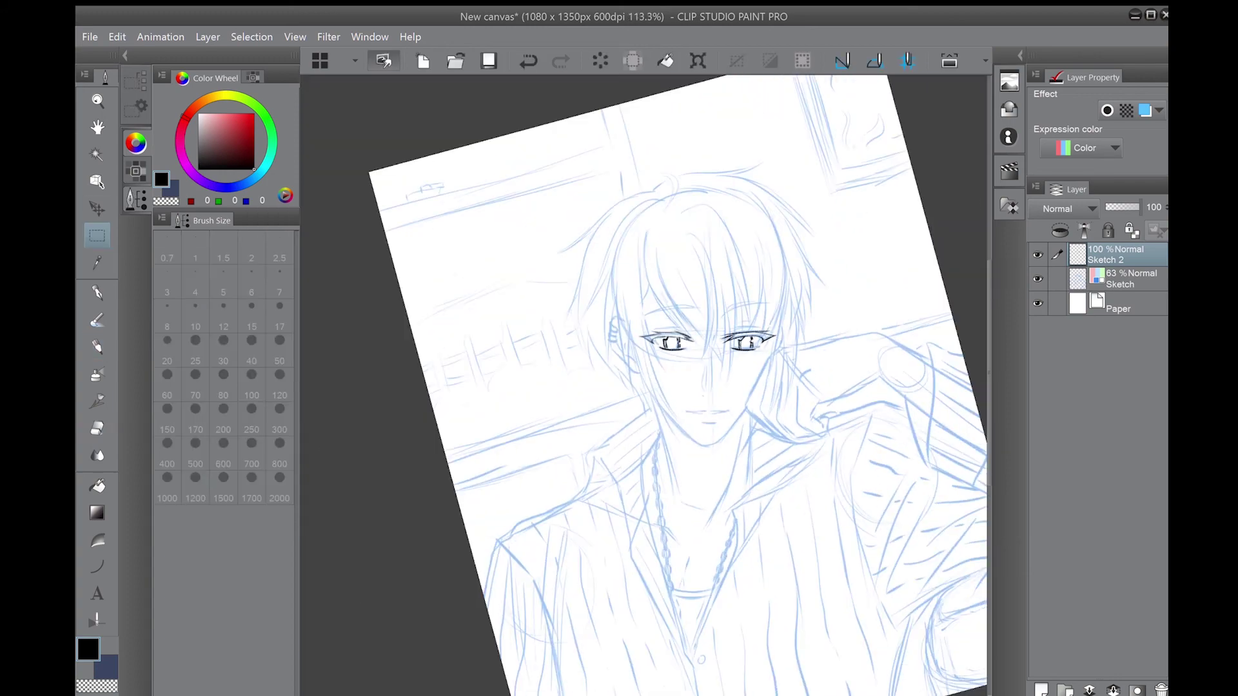
- Ink both eyebrows, the eyelid creases and the nose bridge over the sketch
scroll(645, 387, up, 3)
key(p)
drag(667, 252, 712, 247)
drag(658, 225, 735, 205)
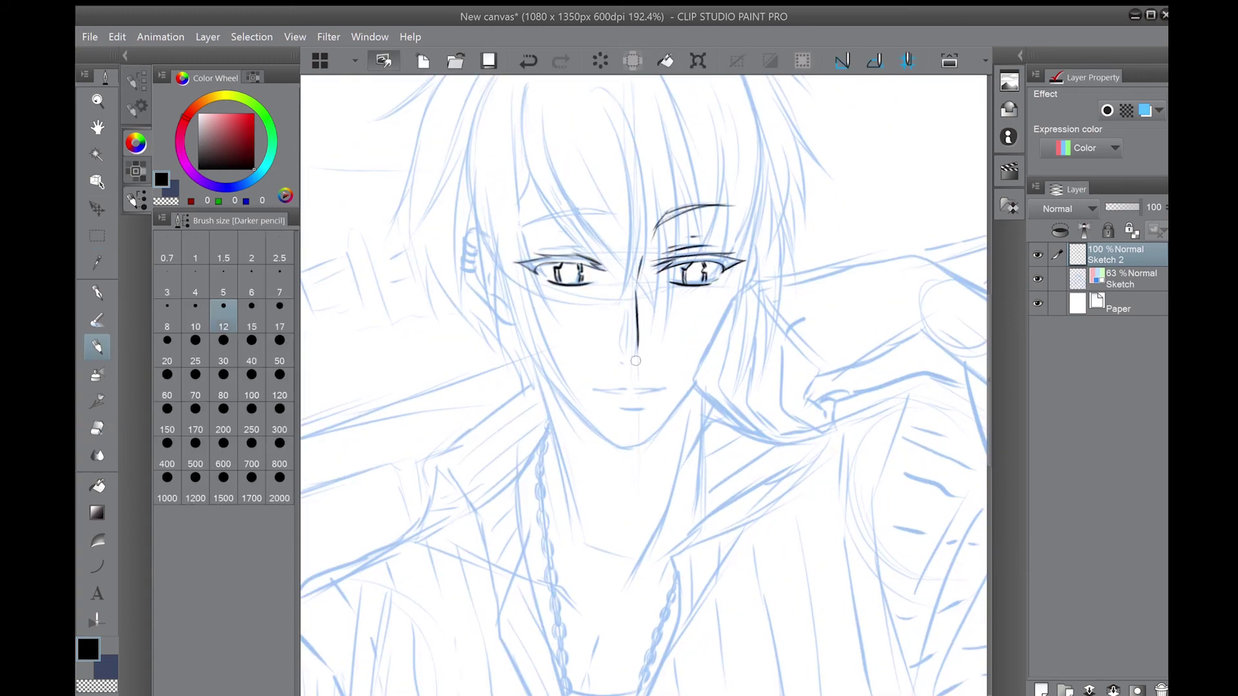
key(ctrl+z)
drag(523, 226, 609, 211)
key(ctrl+z)
- Ink the mouth and the short marks below the eyes
scroll(638, 323, down, 2)
mouse_move(608, 345)
mouse_down()
mouse_move(682, 345)
mouse_move(717, 309)
mouse_up()
scroll(645, 361, up, 1)
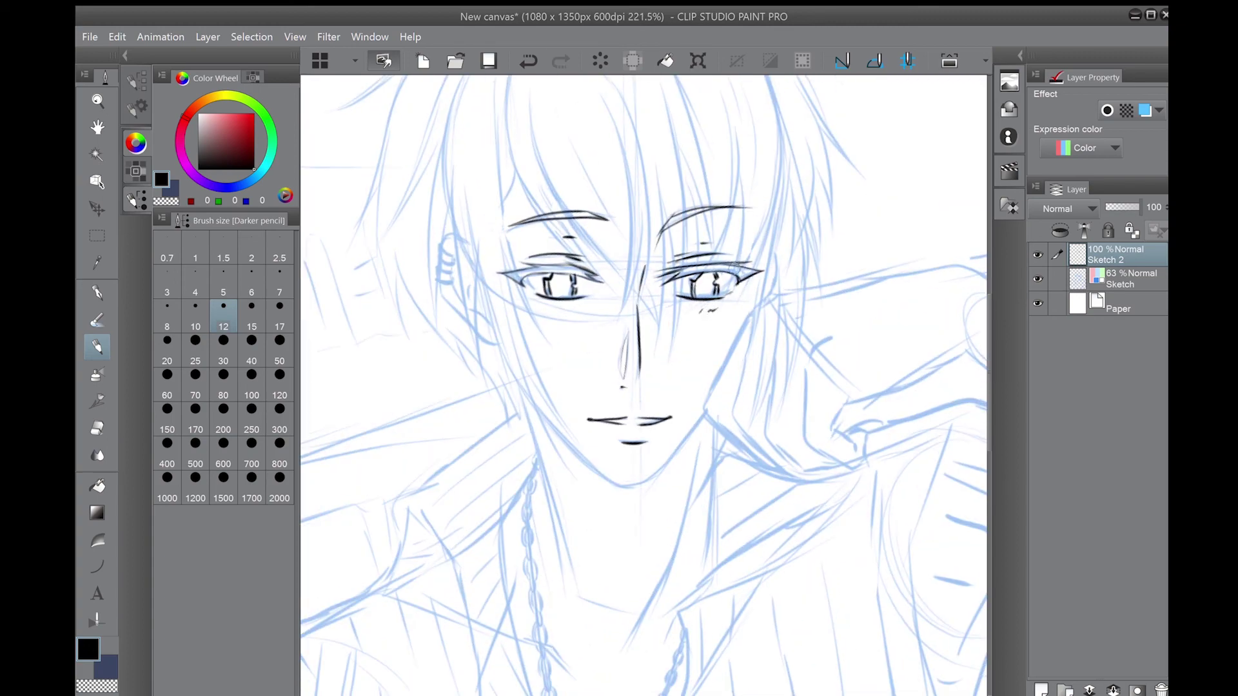
- Ink the central fringe and the long hair strands on the left-hand side of the face
scroll(569, 300, down, 2)
drag(664, 192, 658, 358)
mouse_move(630, 179)
mouse_down()
mouse_move(637, 339)
mouse_move(664, 386)
mouse_up()
mouse_move(620, 175)
mouse_down()
mouse_move(581, 321)
mouse_move(590, 418)
mouse_up()
mouse_move(642, 152)
mouse_down()
mouse_move(570, 187)
mouse_move(509, 264)
mouse_up()
mouse_move(581, 194)
mouse_down()
mouse_move(545, 309)
mouse_move(553, 406)
mouse_up()
drag(538, 287, 582, 445)
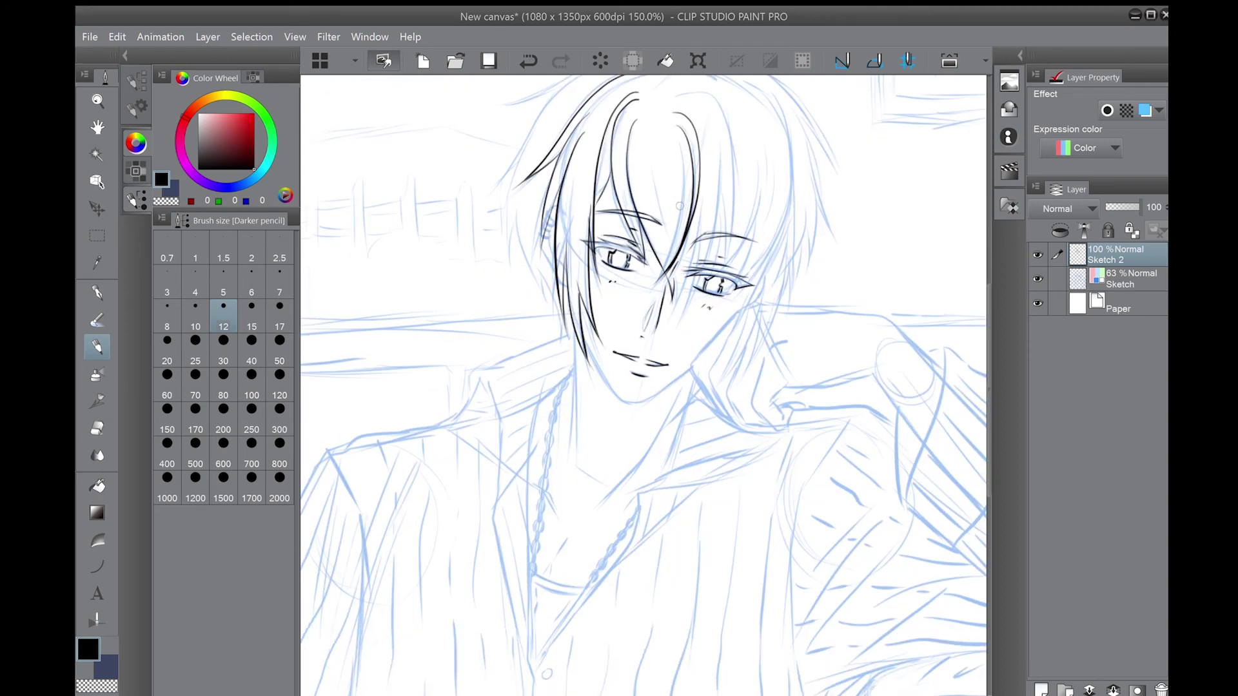
- Ink the fringe strands falling over the right-hand eye and forehead
drag(671, 158, 740, 309)
drag(709, 214, 722, 367)
drag(723, 240, 671, 403)
key(ctrl+z)
drag(708, 263, 671, 365)
drag(754, 253, 725, 358)
drag(750, 308, 725, 371)
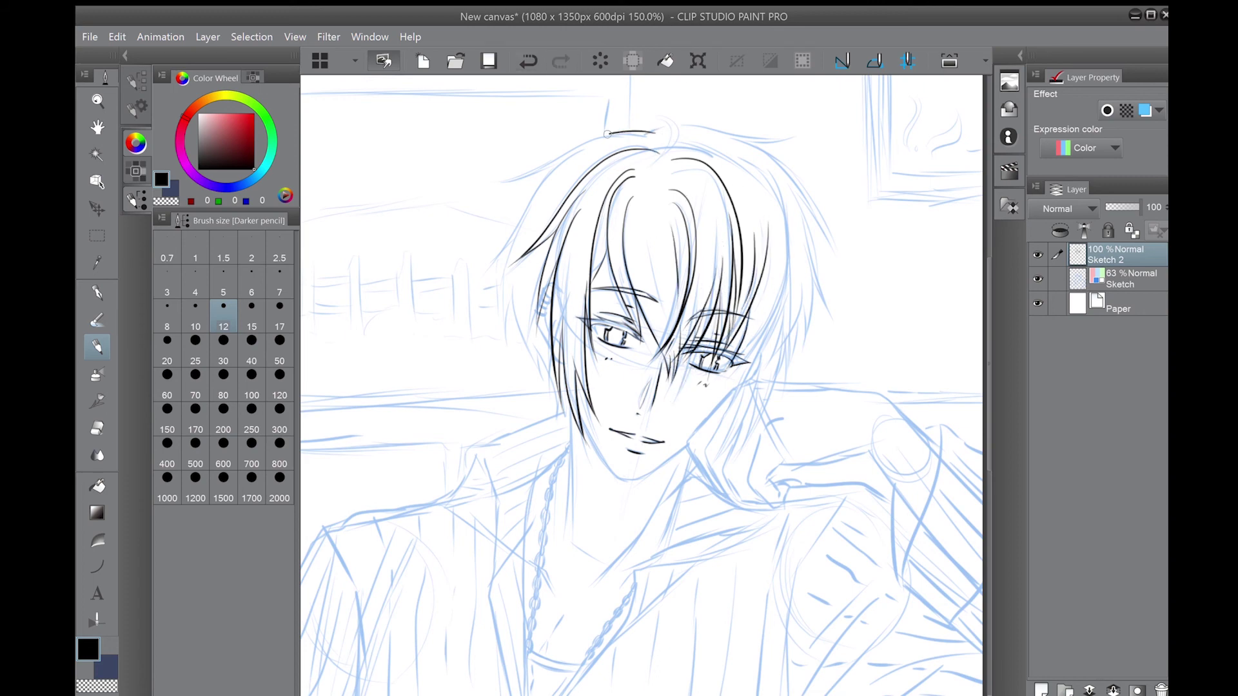
- Ink the outer hair contour from the crown down both sides of the head, with its pointed tips
mouse_move(607, 134)
mouse_down()
mouse_move(510, 303)
mouse_move(551, 413)
mouse_up()
drag(567, 160, 530, 165)
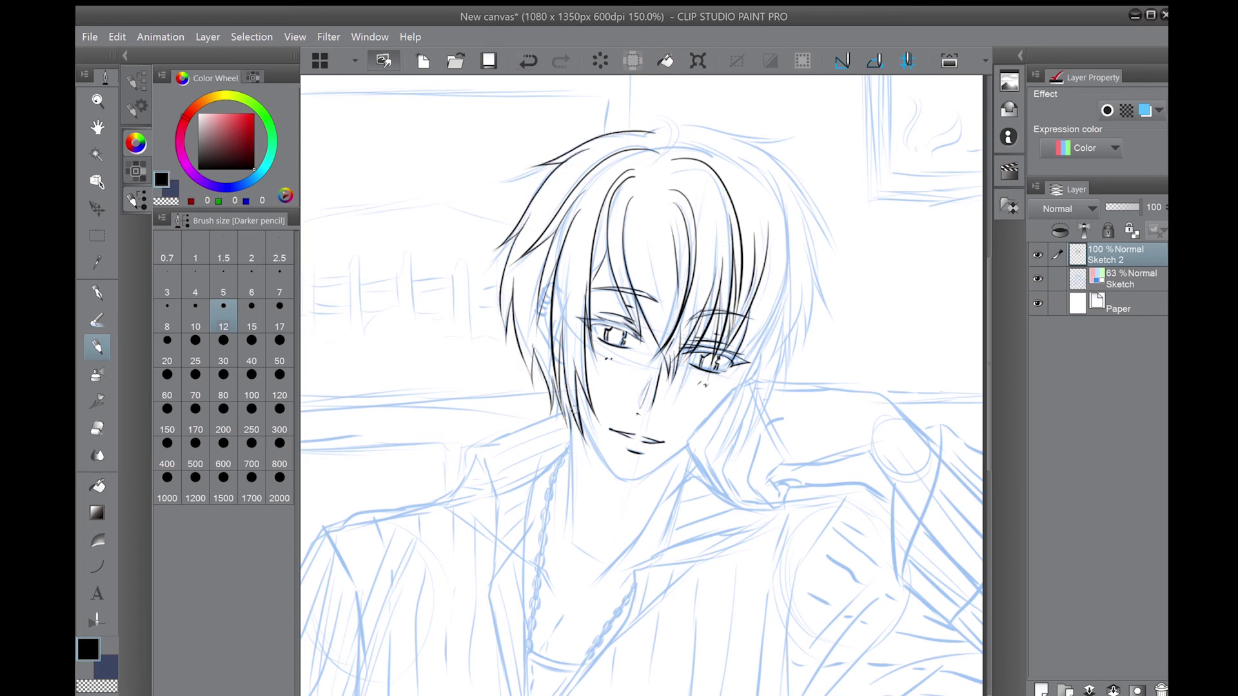
drag(656, 131, 792, 143)
mouse_move(784, 155)
mouse_down()
mouse_move(814, 196)
mouse_move(814, 335)
mouse_up()
drag(819, 206, 760, 364)
drag(791, 168, 735, 390)
key(ctrl+z)
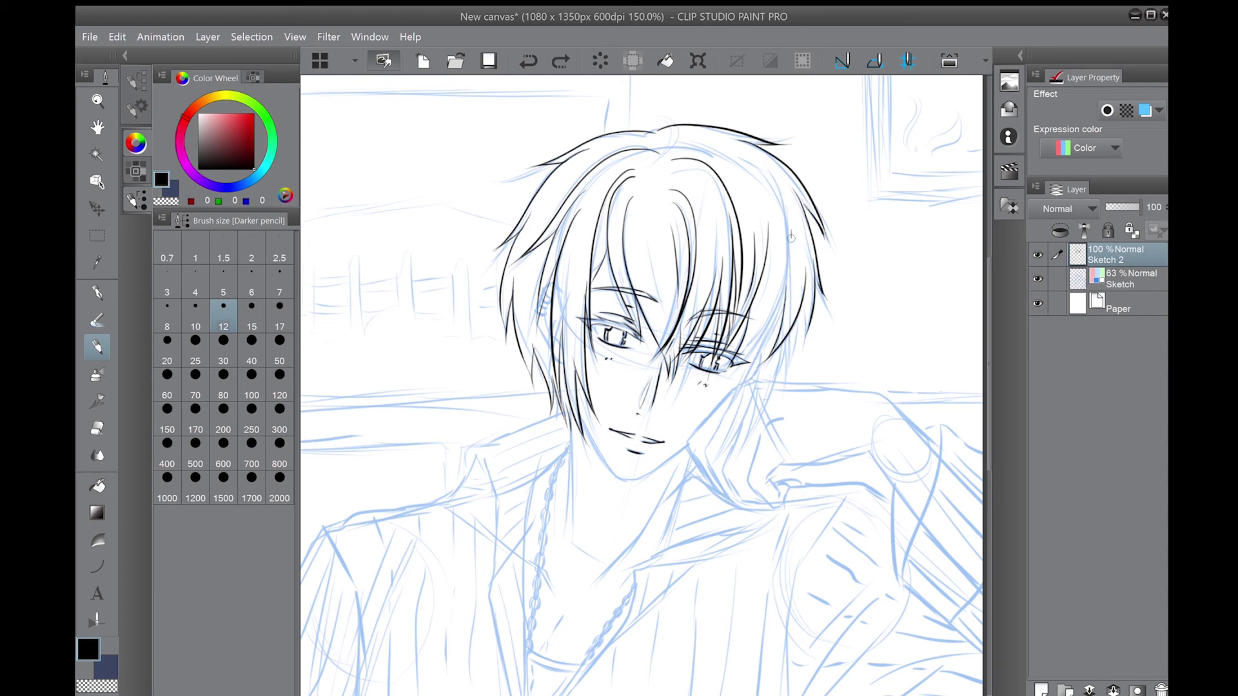
drag(791, 237, 733, 372)
drag(807, 303, 782, 392)
- Ink the jawline and chin and add another strand to the right-hand hair
drag(642, 387, 613, 339)
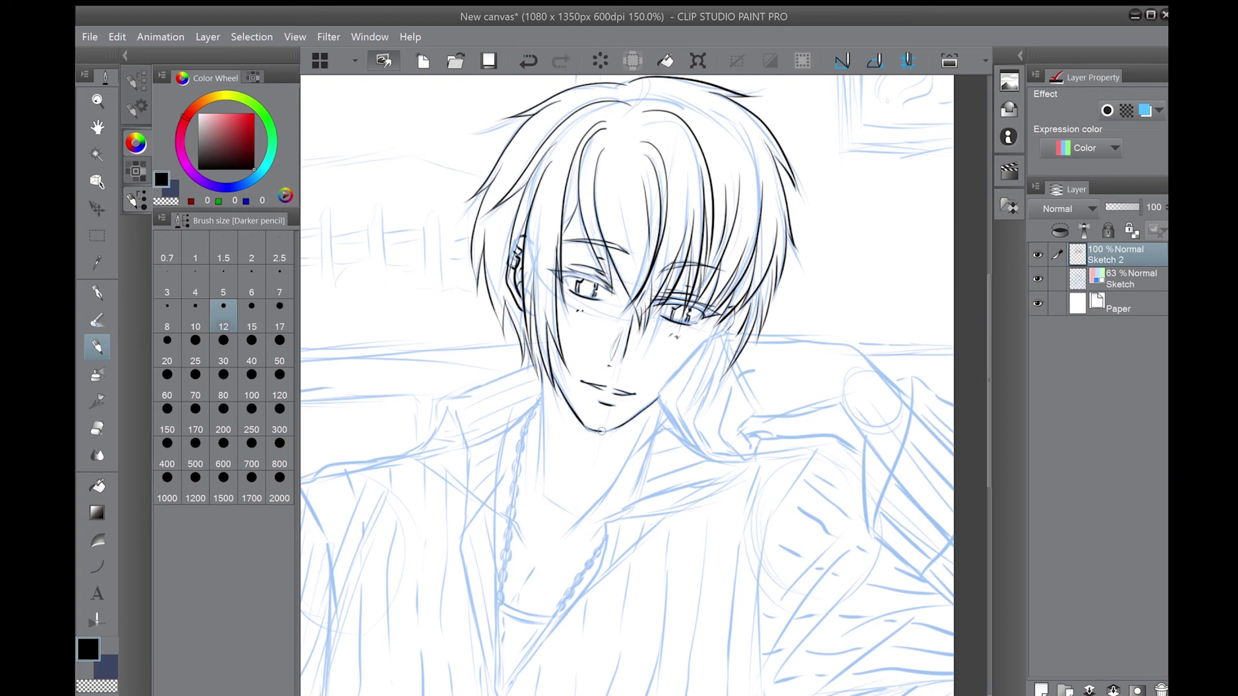
drag(593, 429, 561, 450)
drag(680, 125, 732, 211)
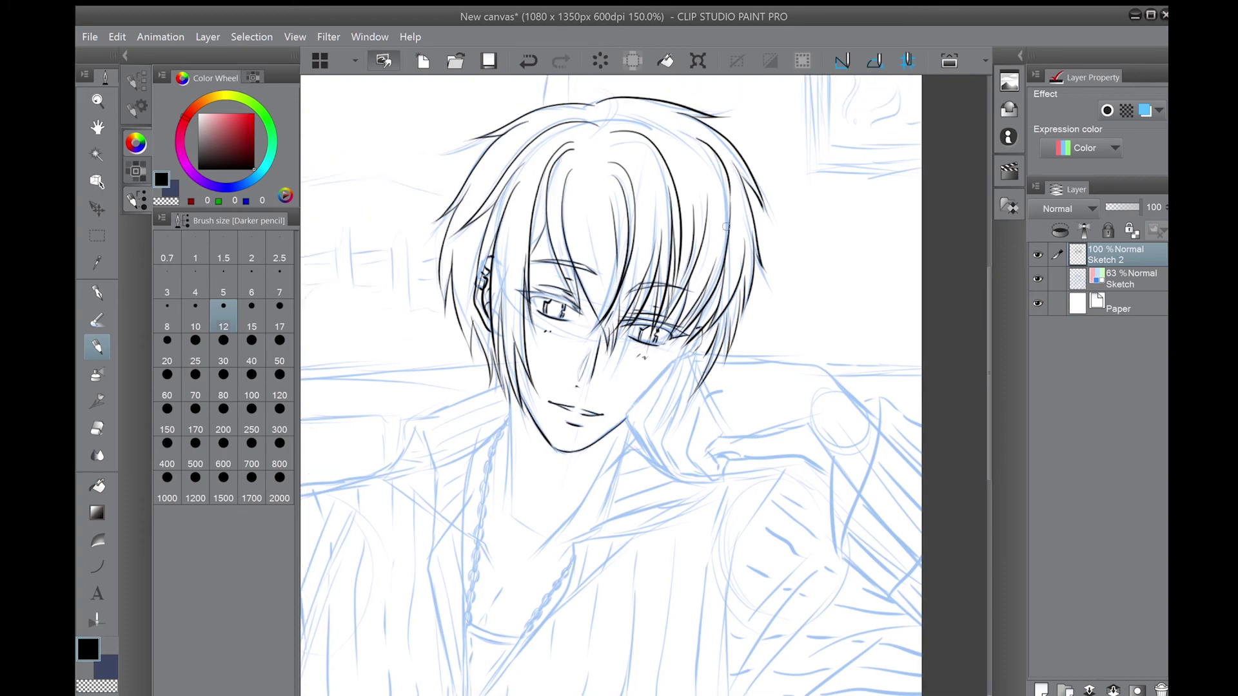
- Ink the hand supporting the cheek and the contours of its wrist and forearm
scroll(697, 292, down, 2)
scroll(697, 292, up, 3)
mouse_move(674, 294)
mouse_down()
mouse_move(604, 408)
mouse_move(671, 435)
mouse_move(688, 412)
mouse_up()
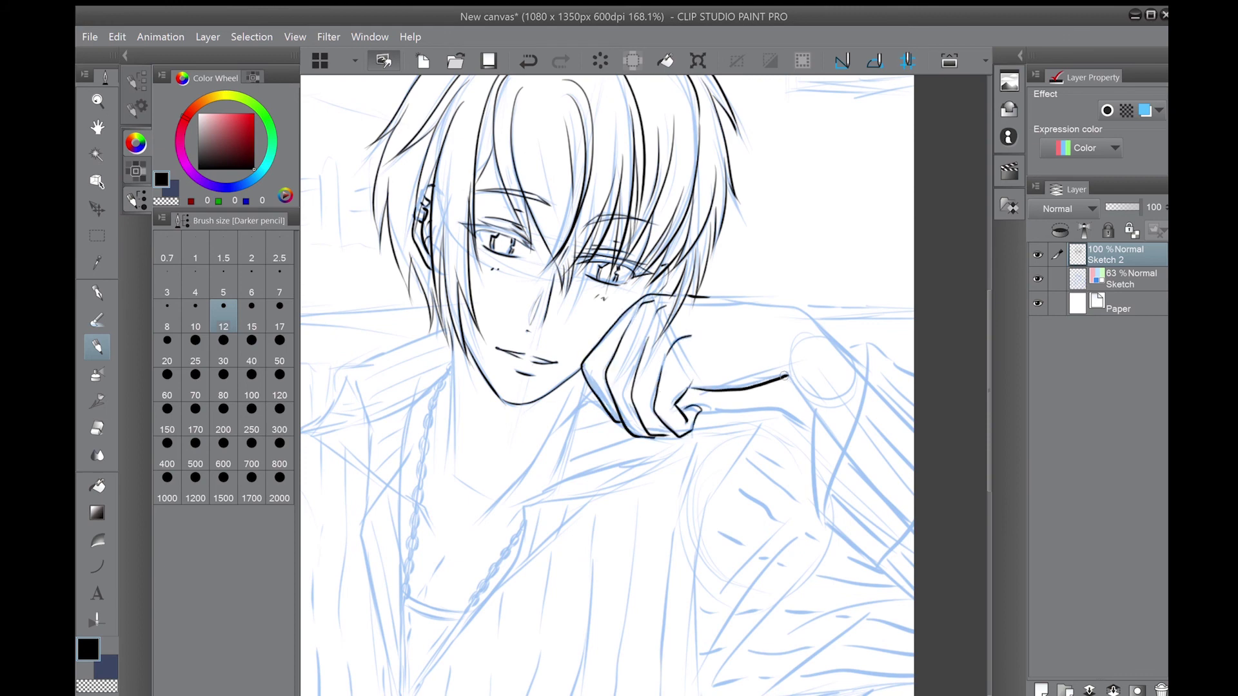
drag(785, 376, 838, 455)
key(ctrl+z)
mouse_move(703, 290)
mouse_down()
mouse_move(770, 298)
mouse_move(865, 369)
mouse_up()
mouse_move(710, 299)
mouse_down()
mouse_move(677, 324)
mouse_move(532, 365)
mouse_up()
- Ink the left-hand sleeve seam from the shoulder down to the bottom edge of the canvas
scroll(677, 324, down, 2)
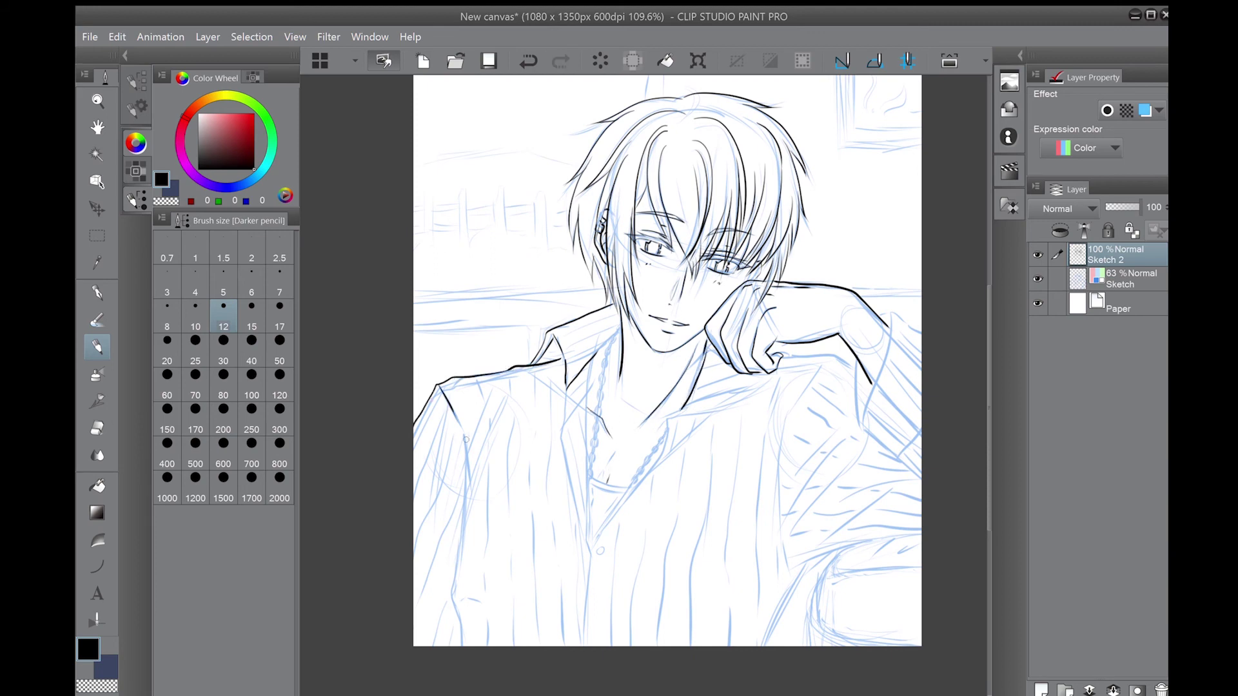
drag(466, 440, 473, 504)
drag(469, 509, 462, 647)
mouse_move(461, 608)
mouse_down()
mouse_move(483, 616)
mouse_move(390, 579)
mouse_up()
drag(506, 317, 504, 389)
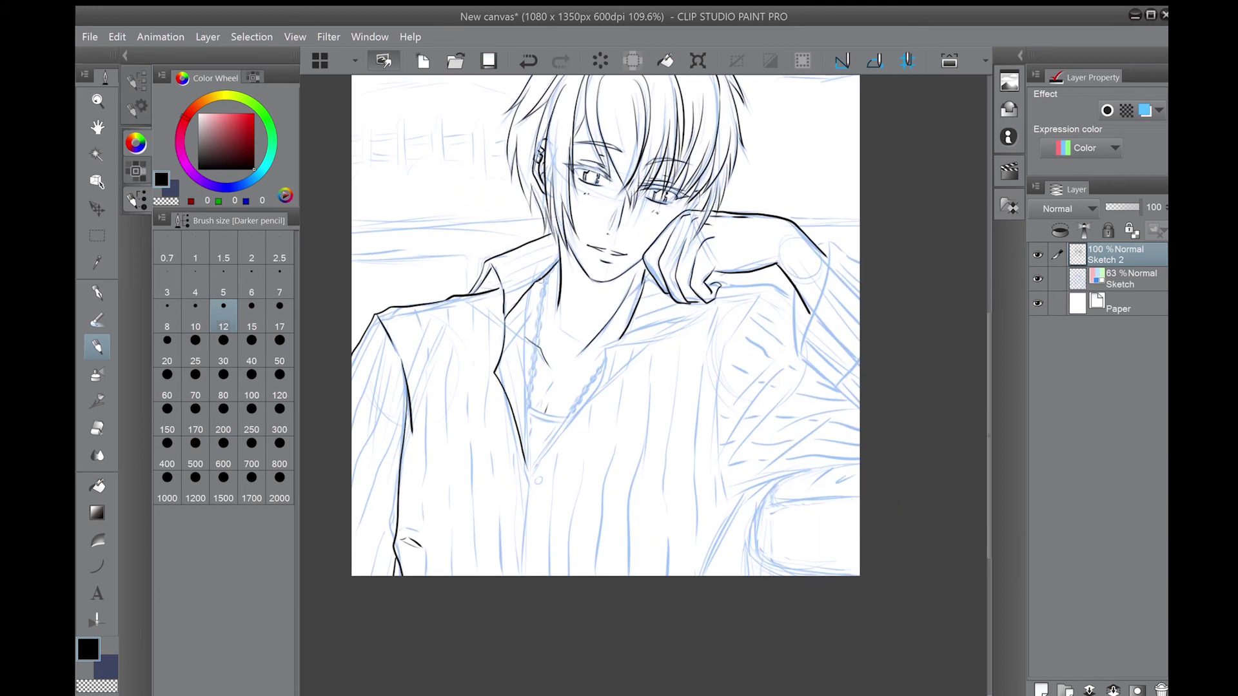
- Ink the shirt's collar and front opening with its button, and the fold lines below the left-hand shoulder
mouse_move(539, 276)
mouse_down()
mouse_move(526, 469)
mouse_move(543, 427)
mouse_up()
drag(538, 429, 530, 536)
drag(546, 442, 536, 455)
mouse_move(427, 293)
mouse_down()
mouse_move(418, 376)
mouse_move(398, 401)
mouse_up()
drag(603, 313, 626, 346)
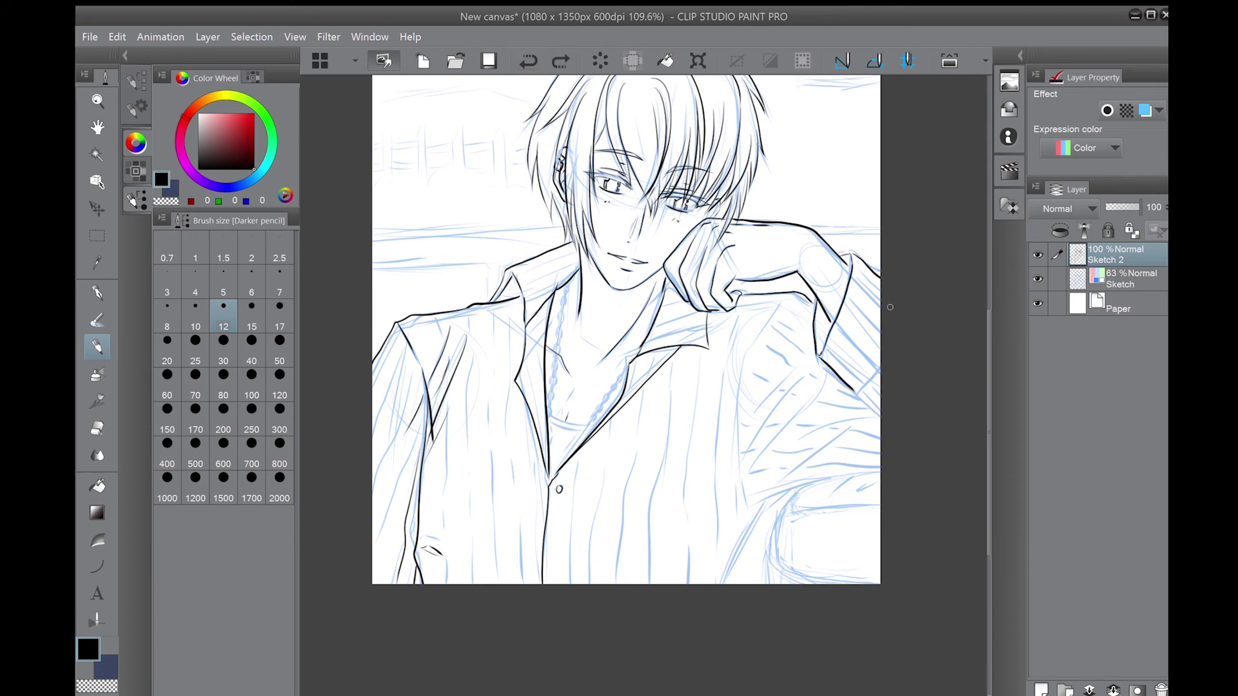
- Ink the right-hand sleeve with its folds and the curved armrest edge beneath it
drag(781, 298, 761, 509)
drag(798, 378, 748, 459)
drag(759, 478, 826, 450)
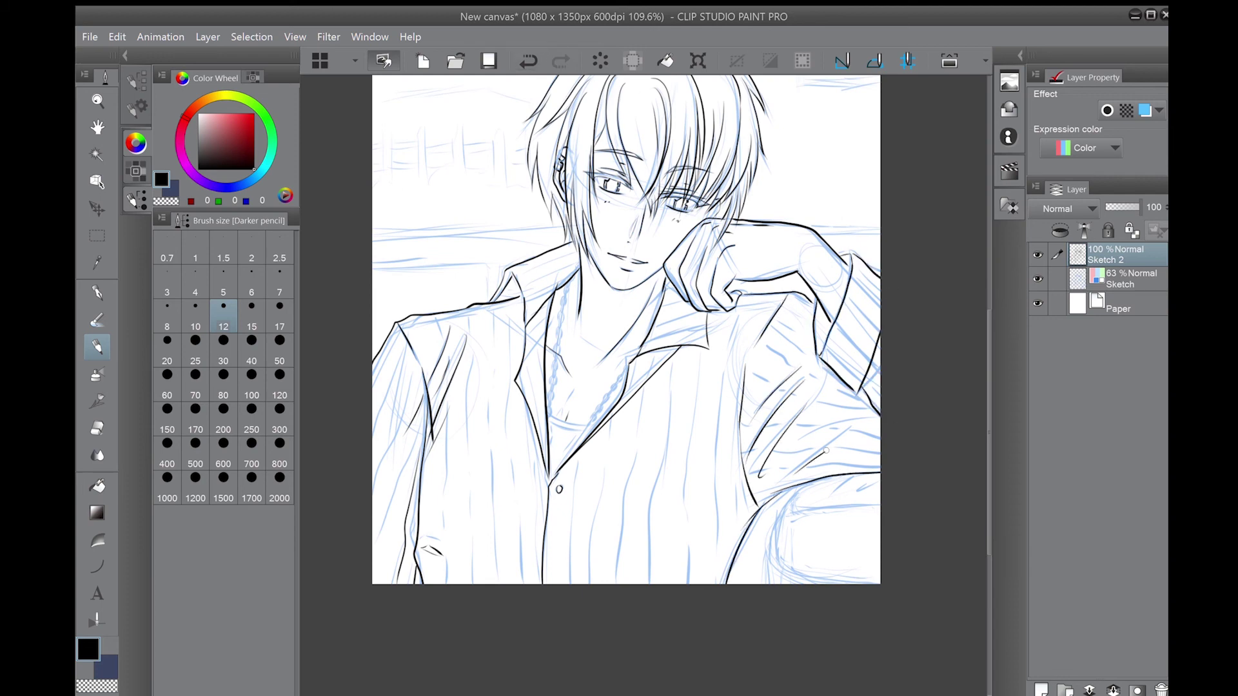
drag(686, 523, 660, 576)
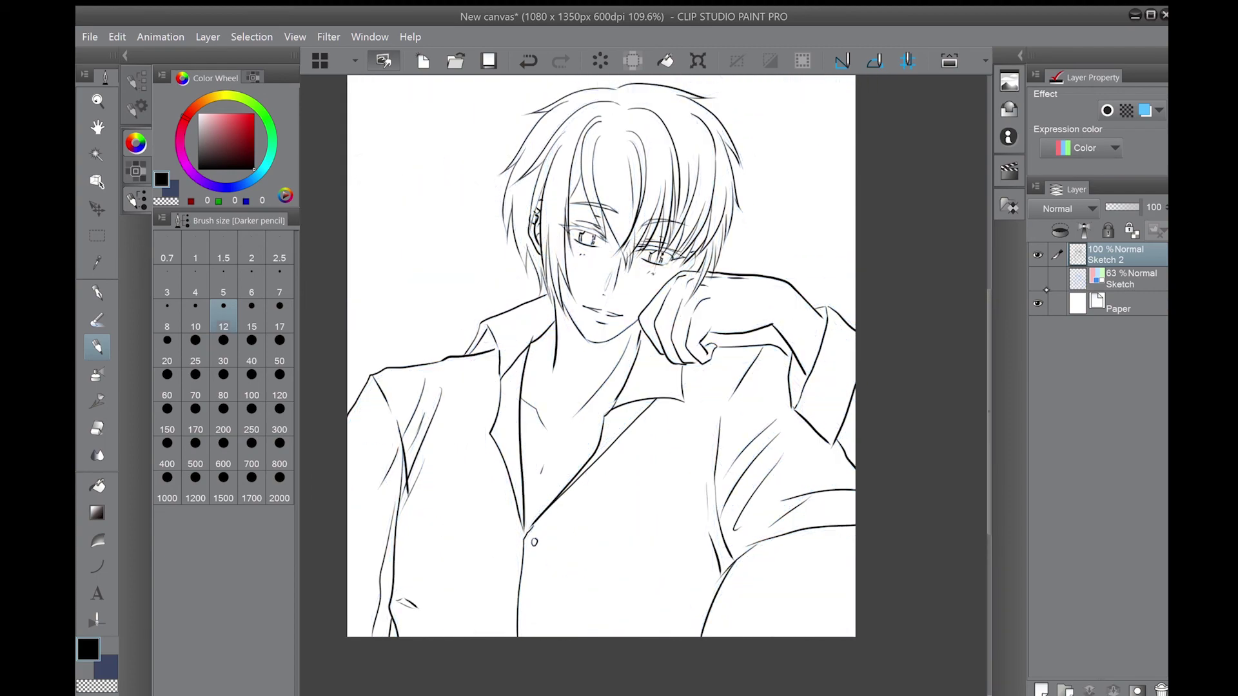
- Touch up the lower lash line of the right-hand eye
scroll(636, 233, up, 6)
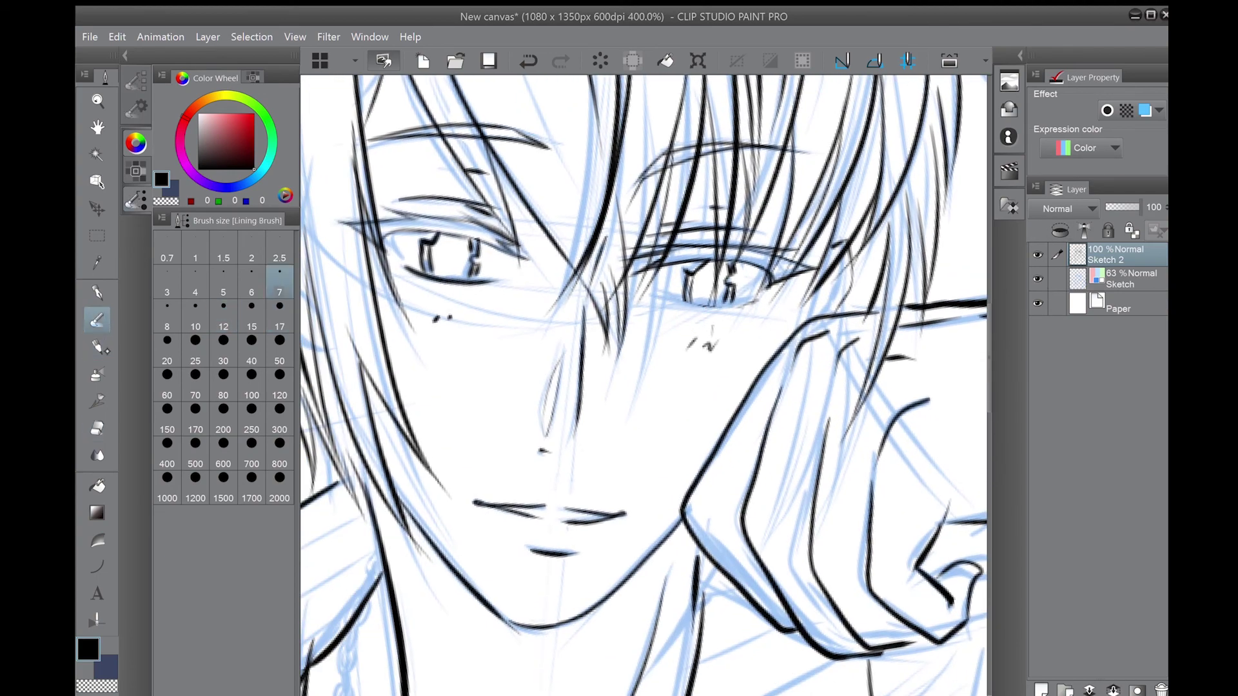
scroll(486, 281, down, 3)
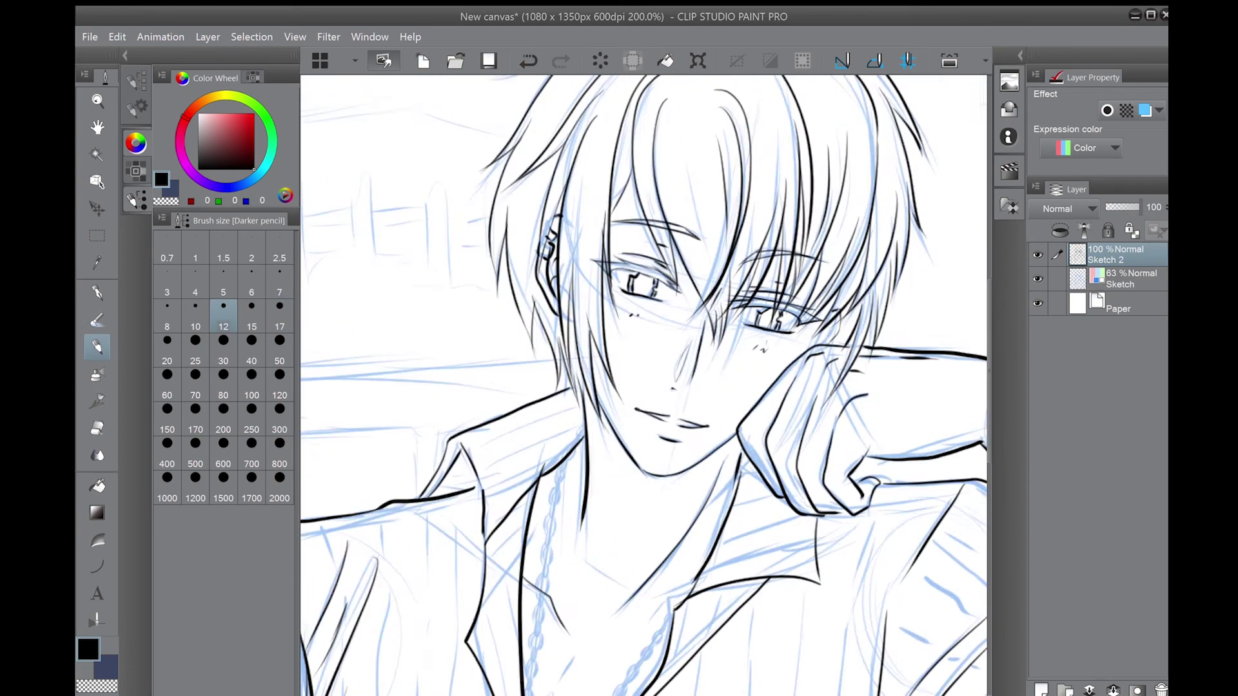
scroll(713, 321, up, 3)
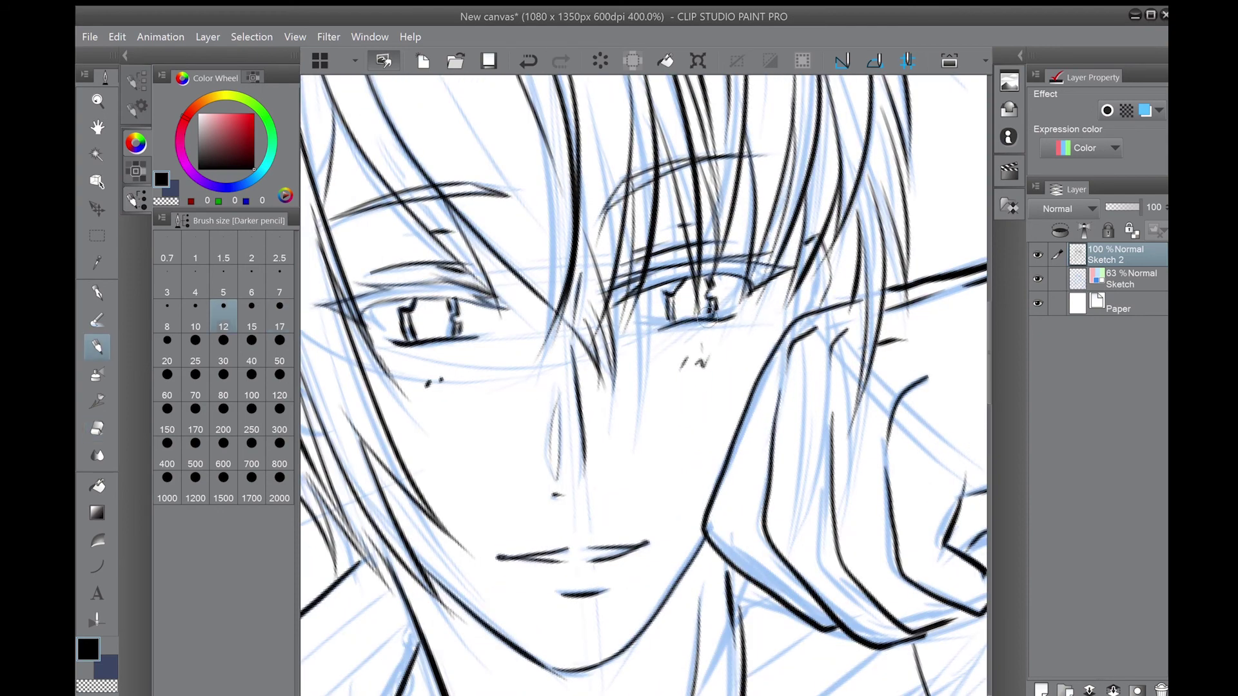
drag(710, 319, 629, 141)
scroll(629, 140, down, 5)
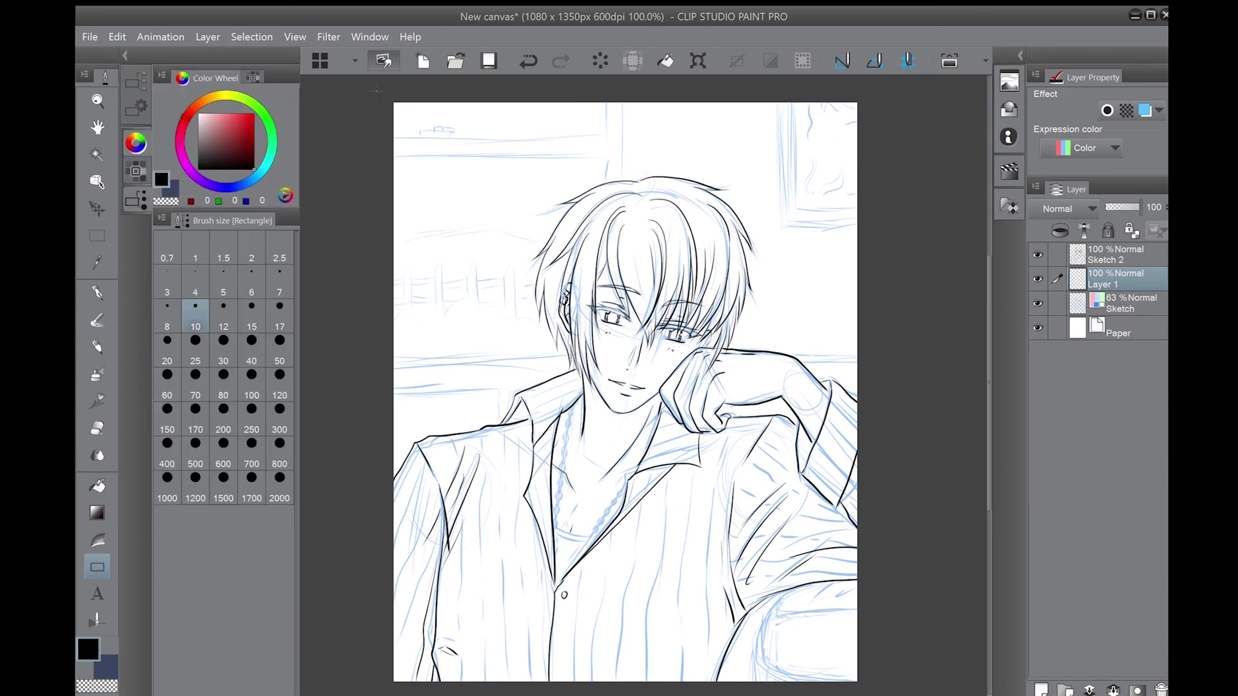
- Draw the window frame as overlapping rectangles behind the figure on Layer 1
mouse_move(387, 97)
mouse_down()
mouse_move(622, 398)
mouse_move(607, 365)
mouse_up()
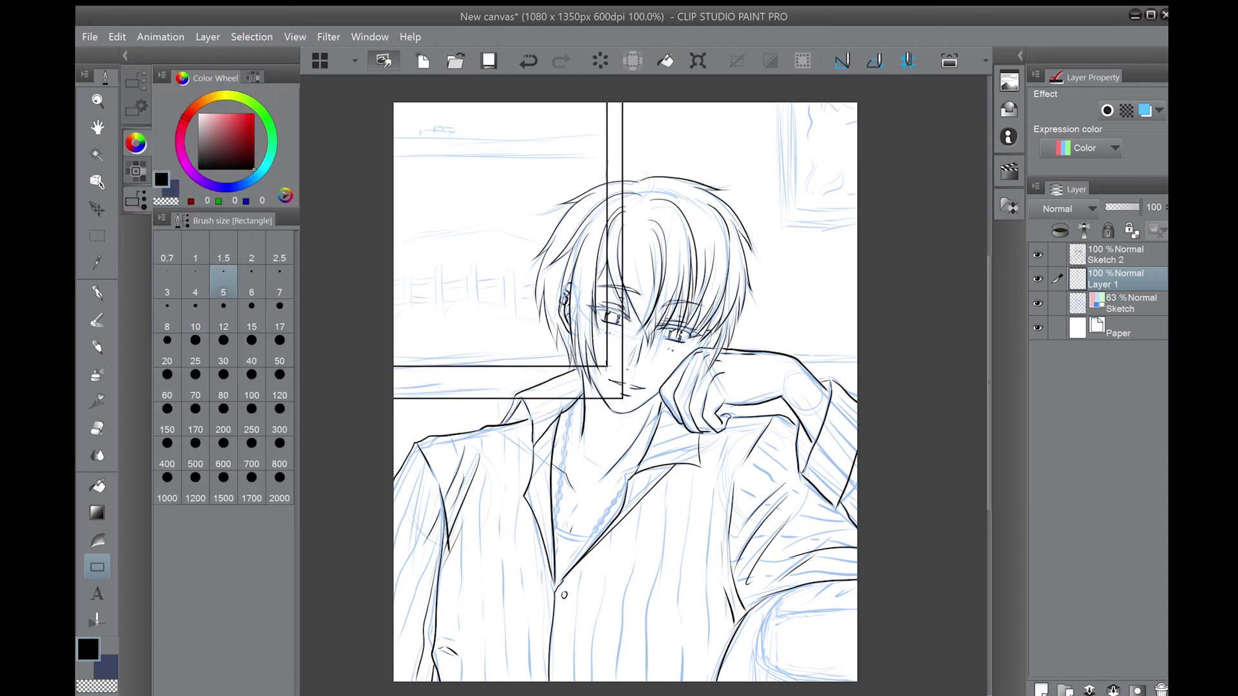
key(e)
mouse_move(387, 141)
mouse_down()
mouse_move(612, 154)
mouse_move(619, 387)
mouse_move(596, 386)
mouse_up()
- Erase the window frame lines crossing the figure with the Hard eraser, using sizes 120 and 50
key(bracketright)
key(bracketright)
key(bracketright)
key(bracketright)
key(bracketright)
key(bracketright)
key(bracketright)
key(bracketright)
key(bracketright)
key(bracketright)
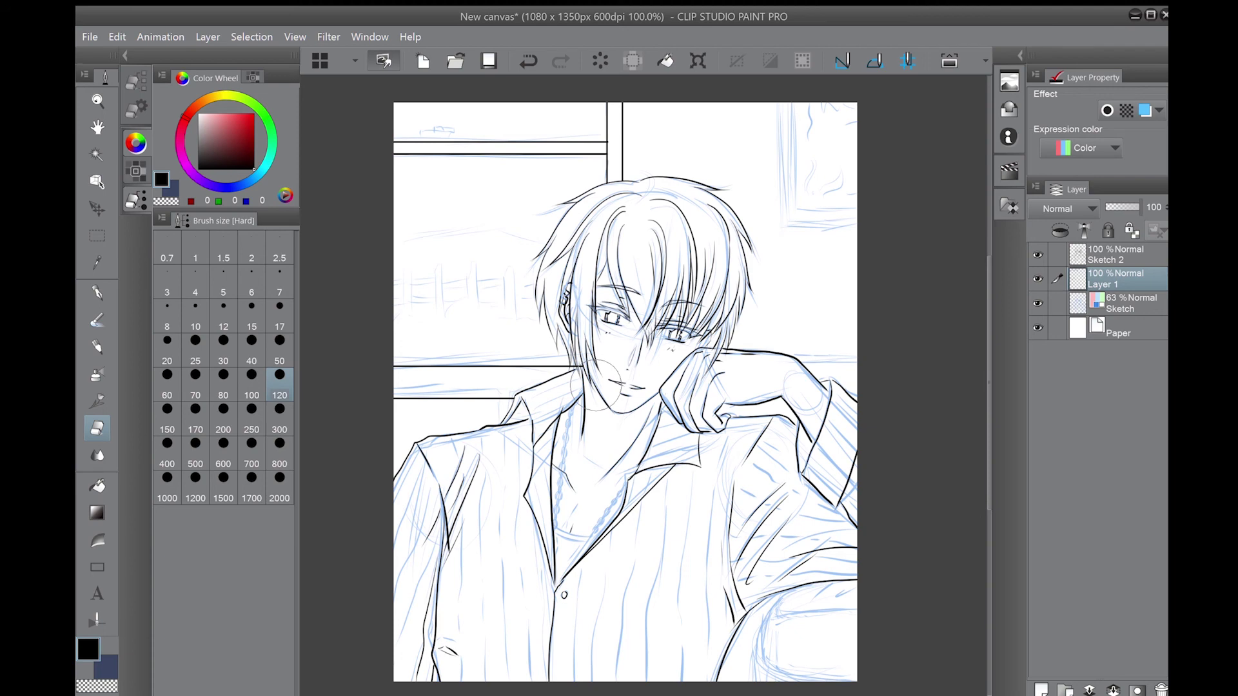
key(bracketleft)
key(bracketleft)
key(bracketleft)
key(bracketleft)
key(bracketleft)
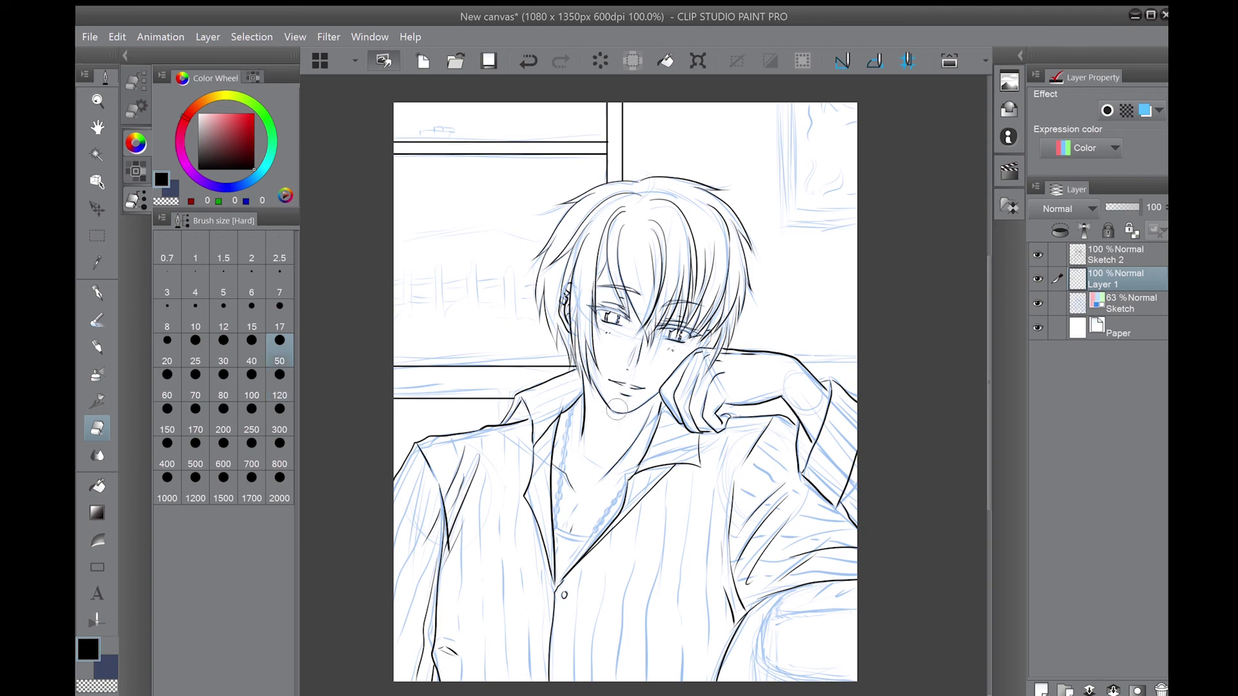
- Draw a size 6 straight line across the background at chin height and erase the part crossing the figure
key(u)
drag(385, 389, 875, 385)
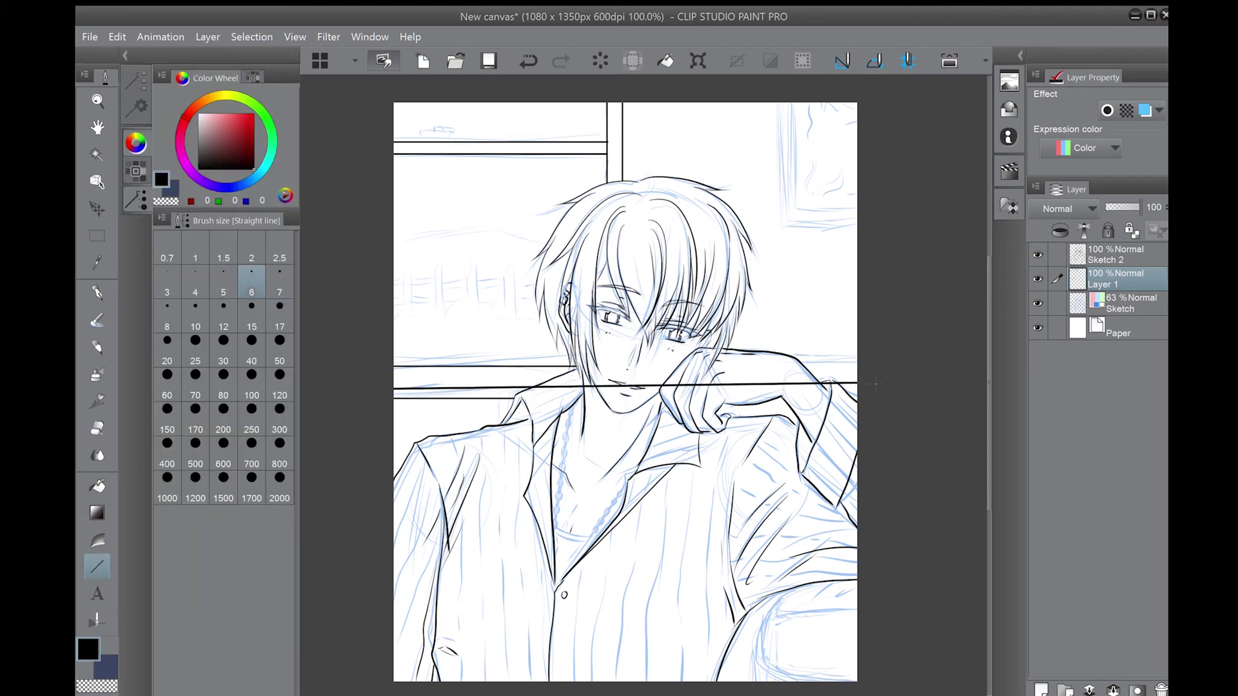
key(e)
drag(535, 386, 804, 396)
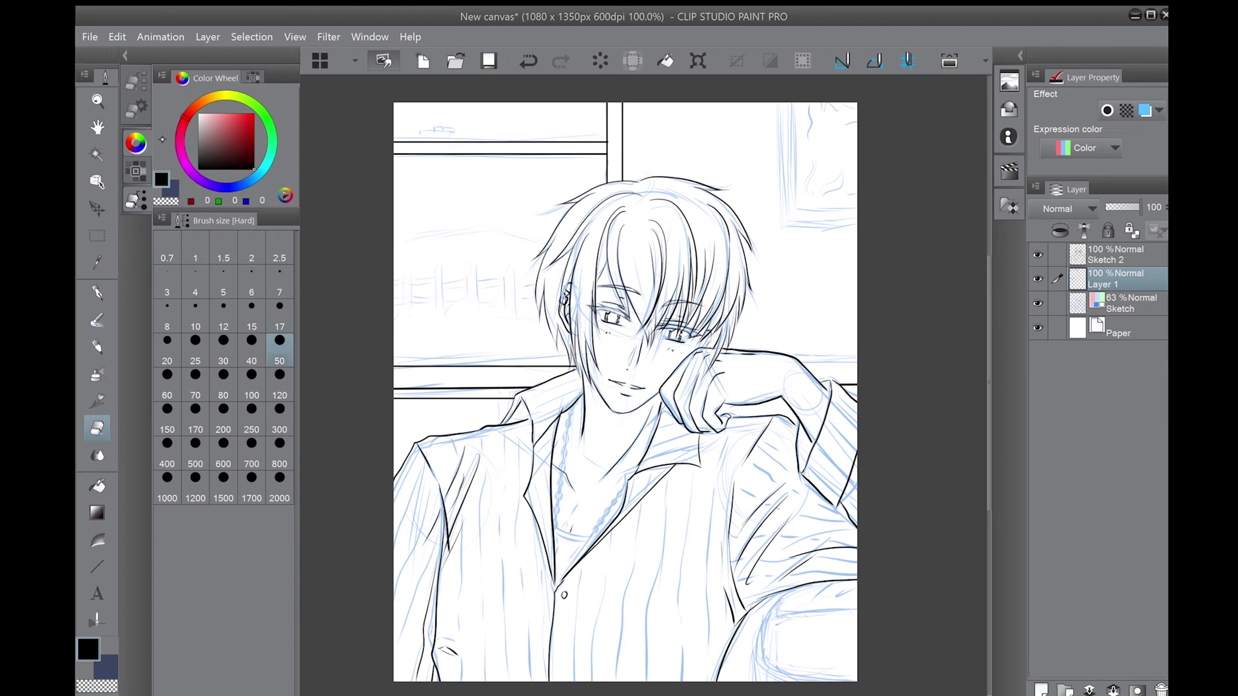
- Outline the rounded seat back behind the left-hand shoulder and erase its lines overlapping the figure
key(u)
mouse_move(387, 408)
mouse_down()
mouse_move(559, 613)
mouse_move(646, 622)
mouse_up()
key(e)
drag(645, 409, 397, 635)
key(p)
click(535, 67)
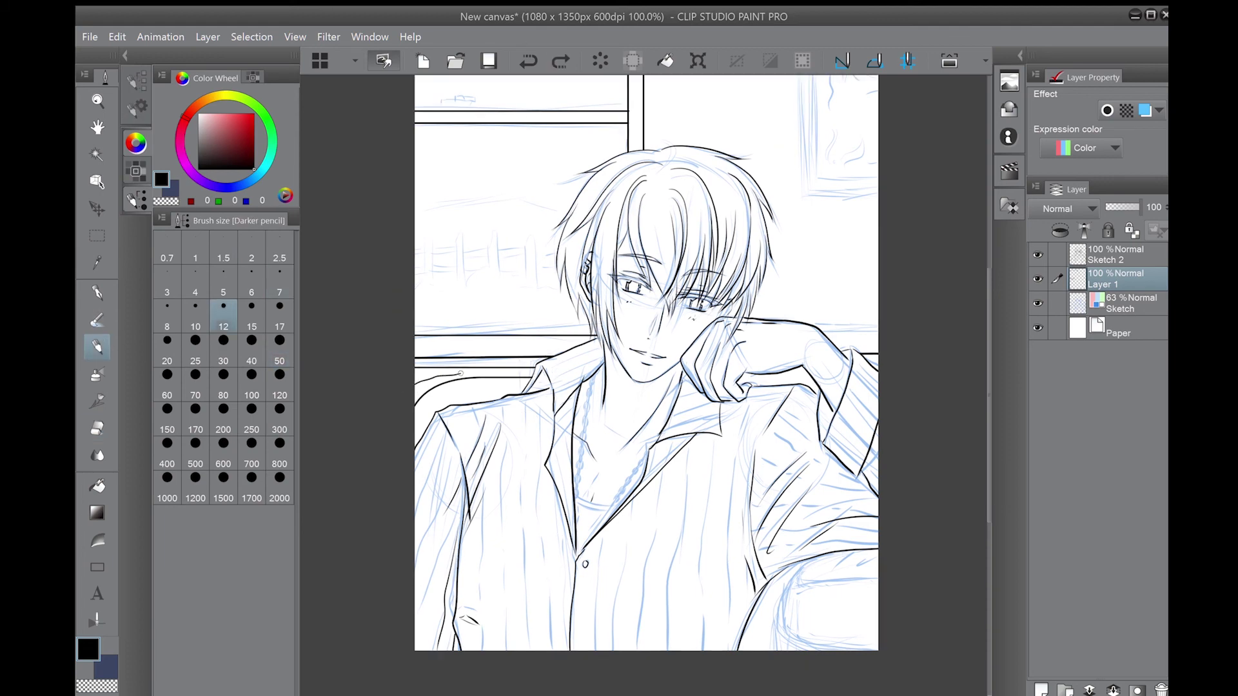
key(e)
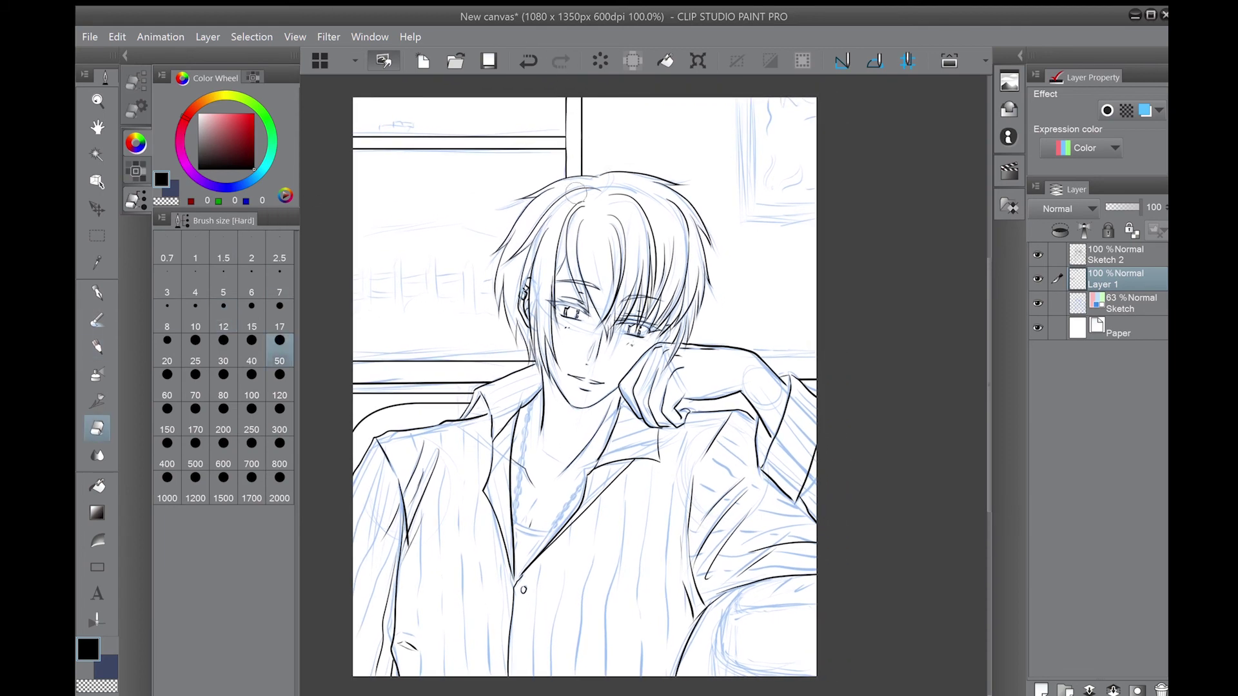
- Ink the small object on the upper window bar and the double-lined picture frame on the wall
key(p)
drag(380, 129, 422, 129)
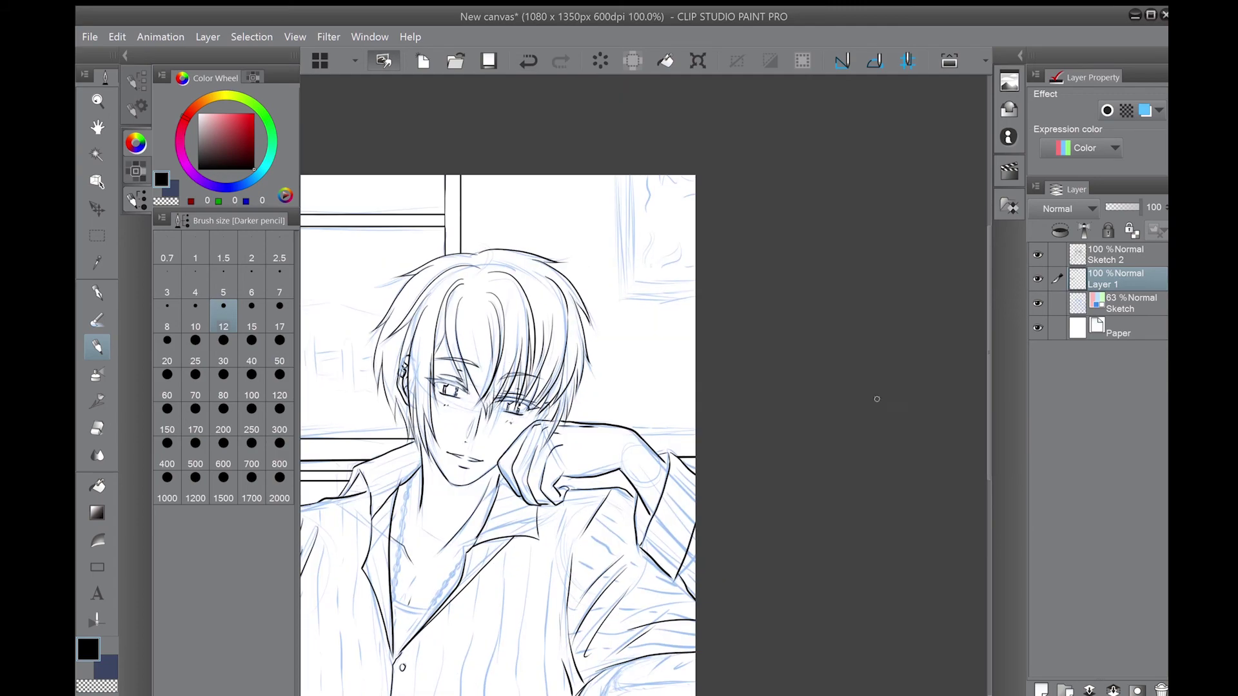
mouse_move(619, 176)
mouse_down()
mouse_move(618, 292)
mouse_move(695, 291)
mouse_up()
drag(634, 175, 634, 278)
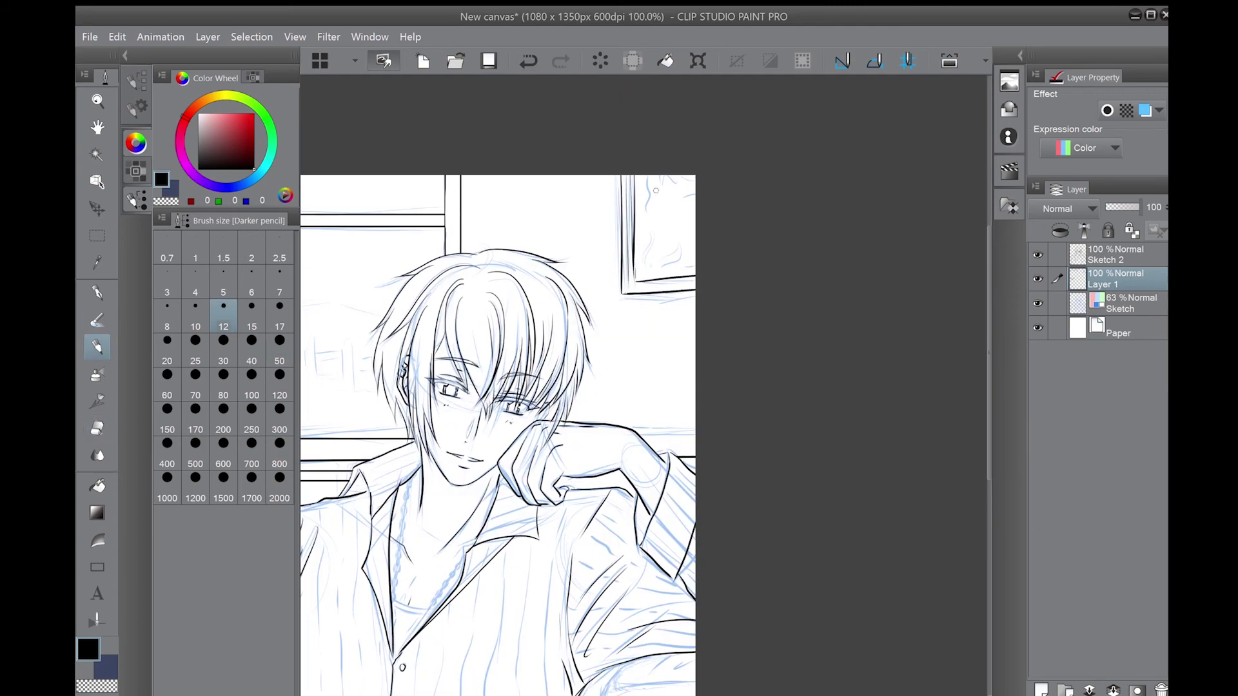
scroll(829, 239, down, 1)
drag(830, 239, 880, 165)
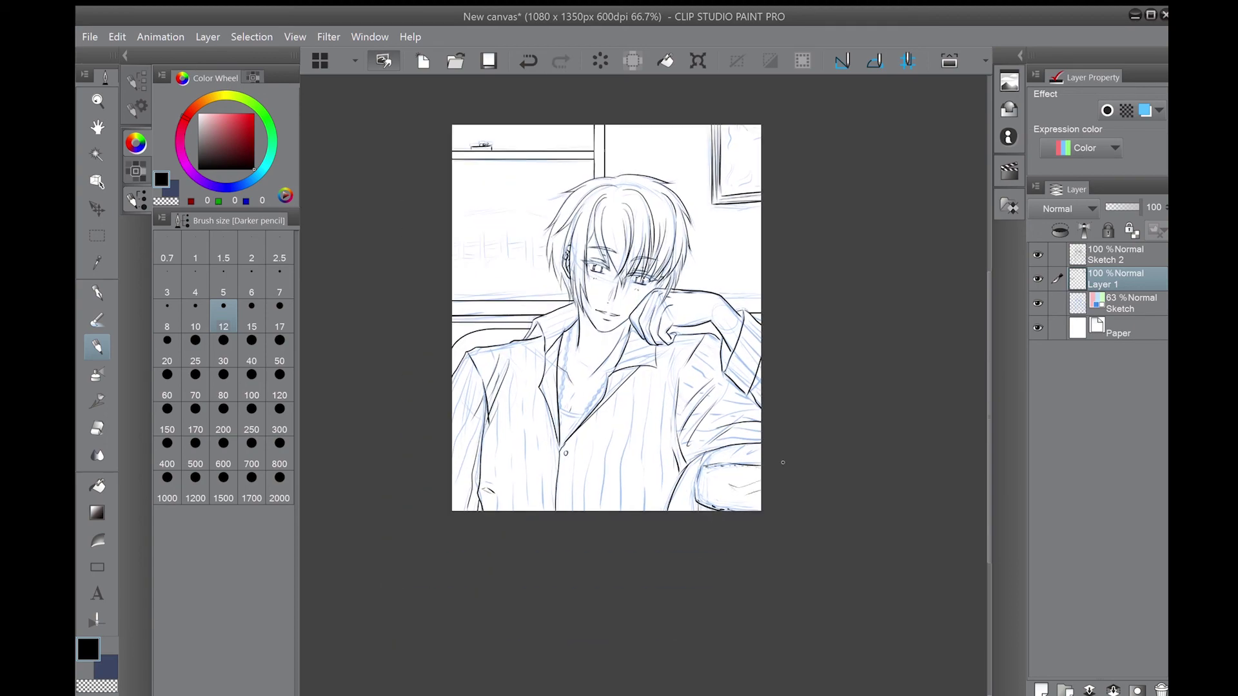
- Ink the chain necklace over both sides of the open collar on Layer 1 with the Darker pencil at size 7
scroll(783, 462, up, 6)
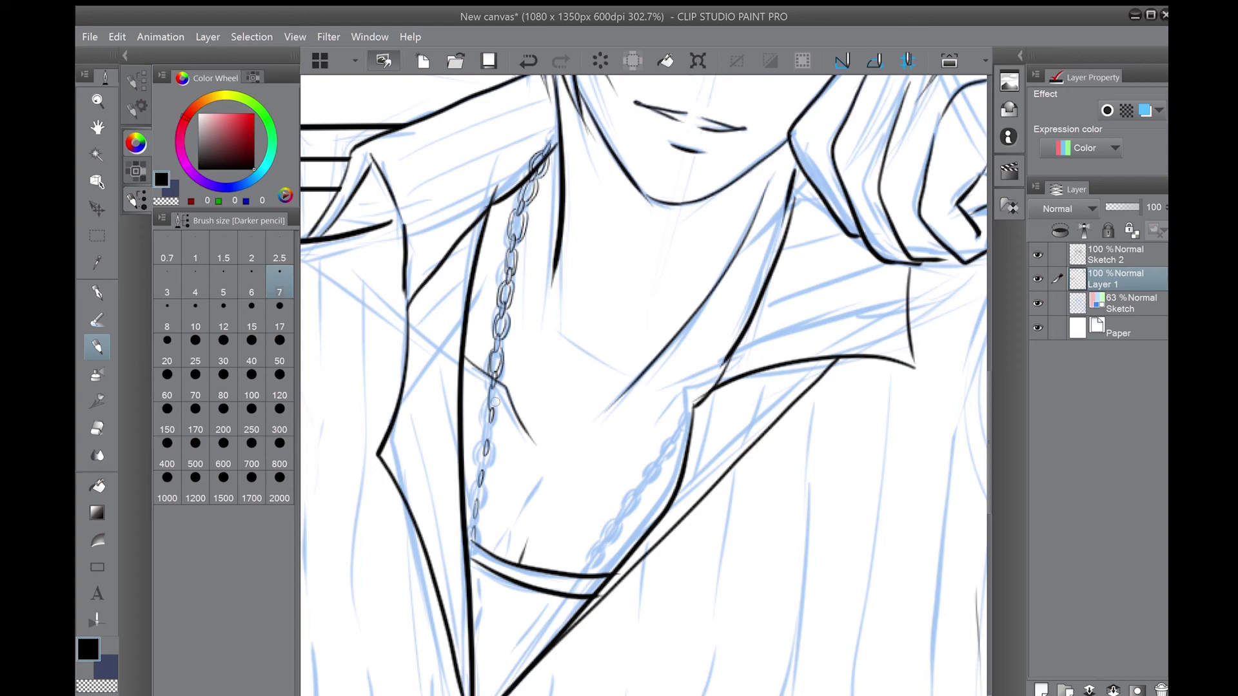
scroll(645, 386, down, 5)
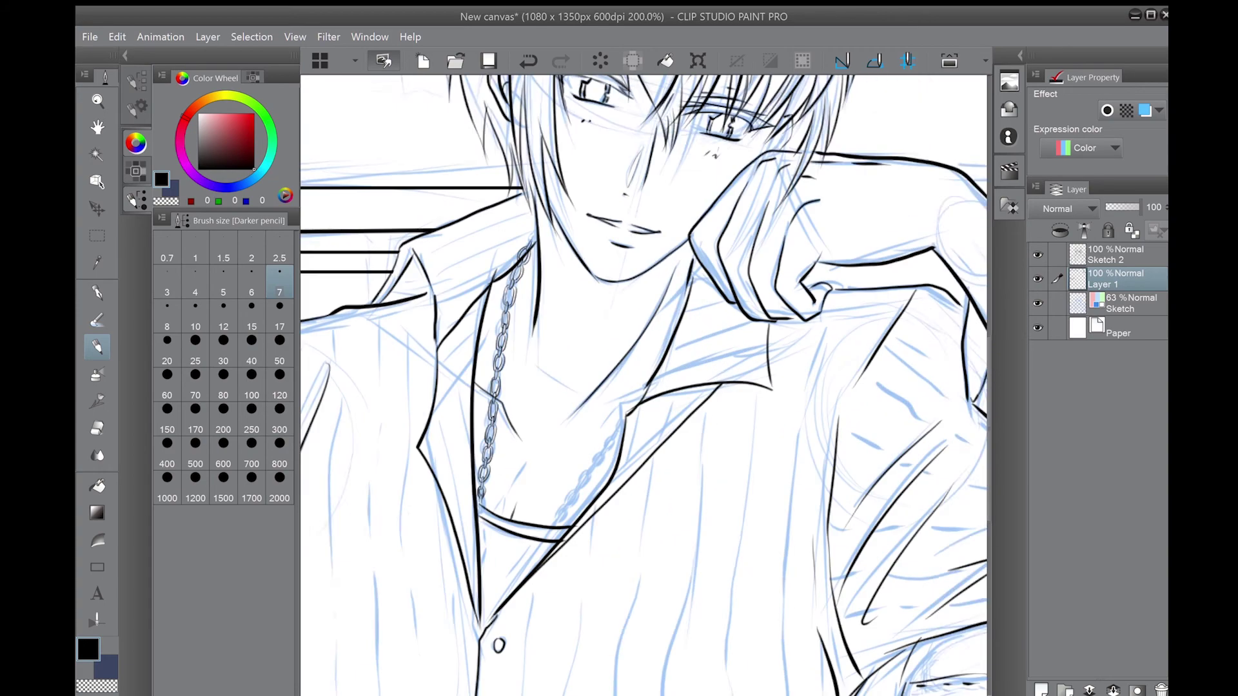
scroll(645, 387, up, 4)
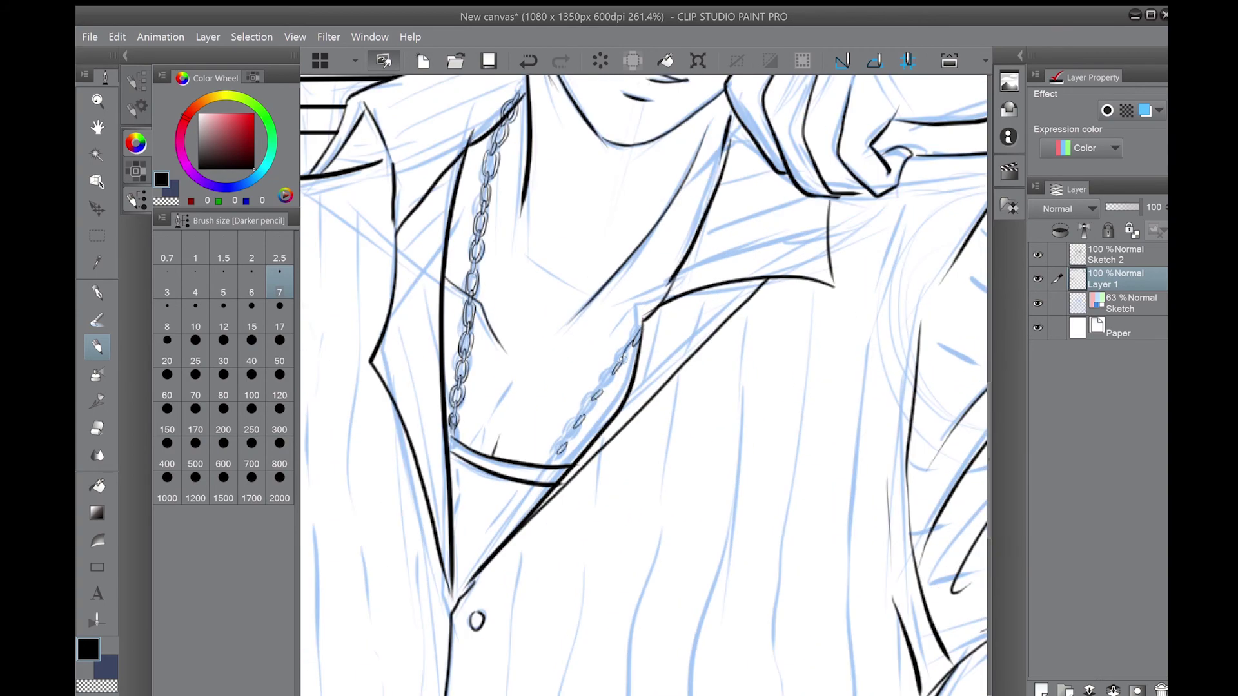
click(1038, 303)
scroll(645, 387, down, 6)
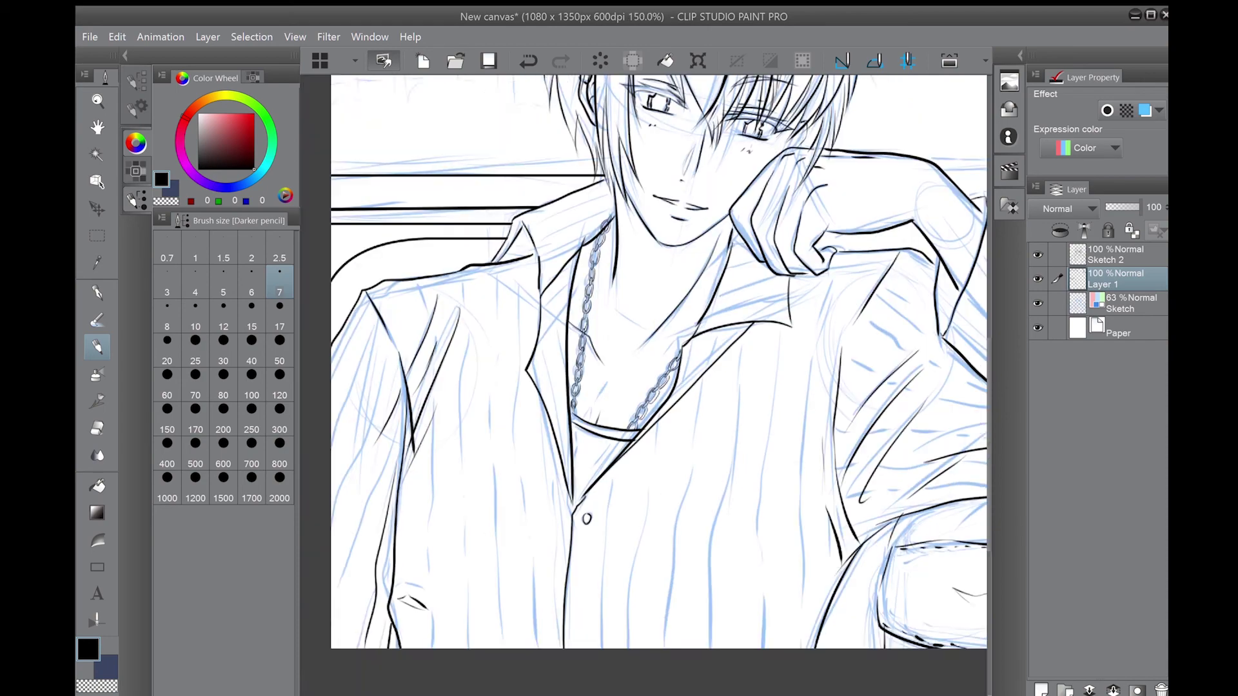
click(1037, 303)
- Touch up the figure's neck and chest lines on the Sketch 2 layer with the Hard eraser and the size 7 Darker pencil
click(1115, 254)
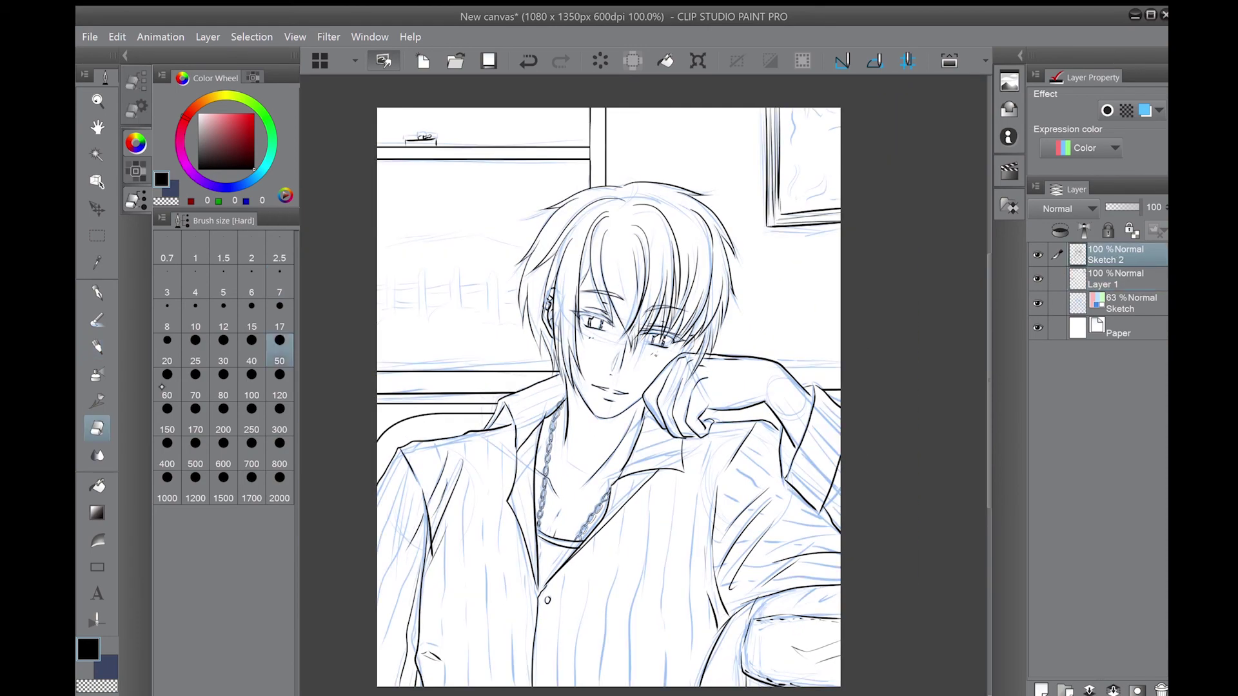
key(e)
scroll(645, 387, up, 3)
scroll(556, 325, down, 5)
key(p)
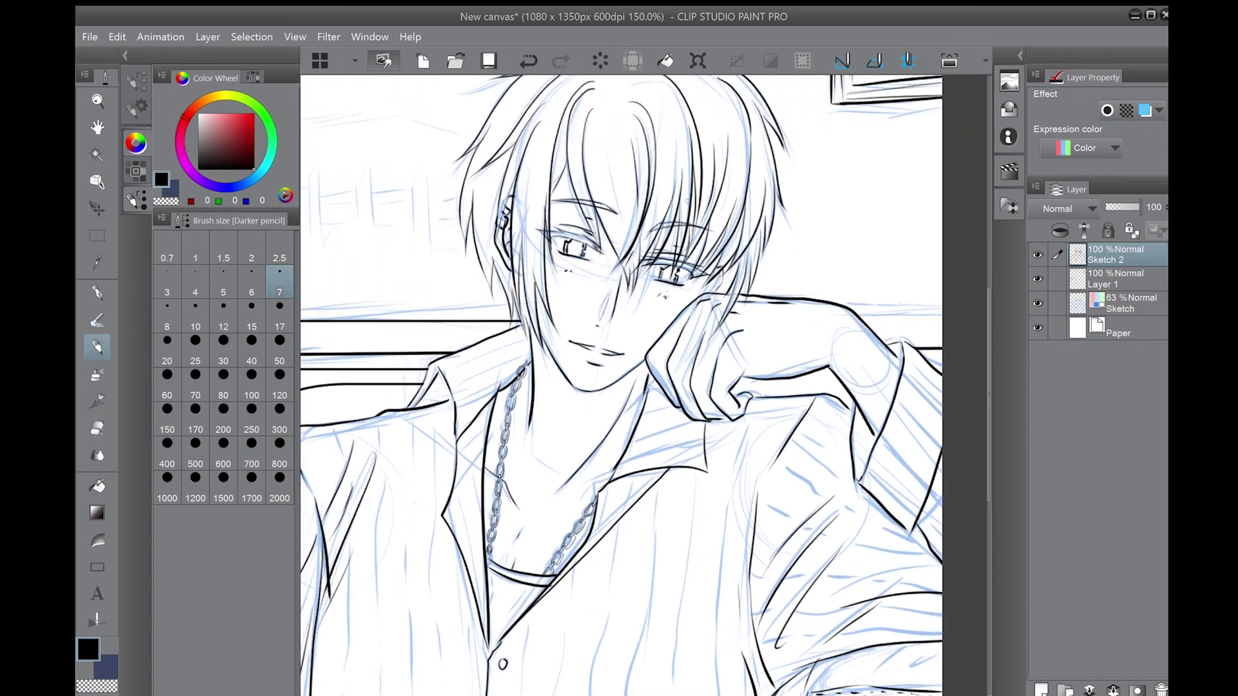
click(1038, 303)
scroll(873, 356, up, 2)
click(1038, 303)
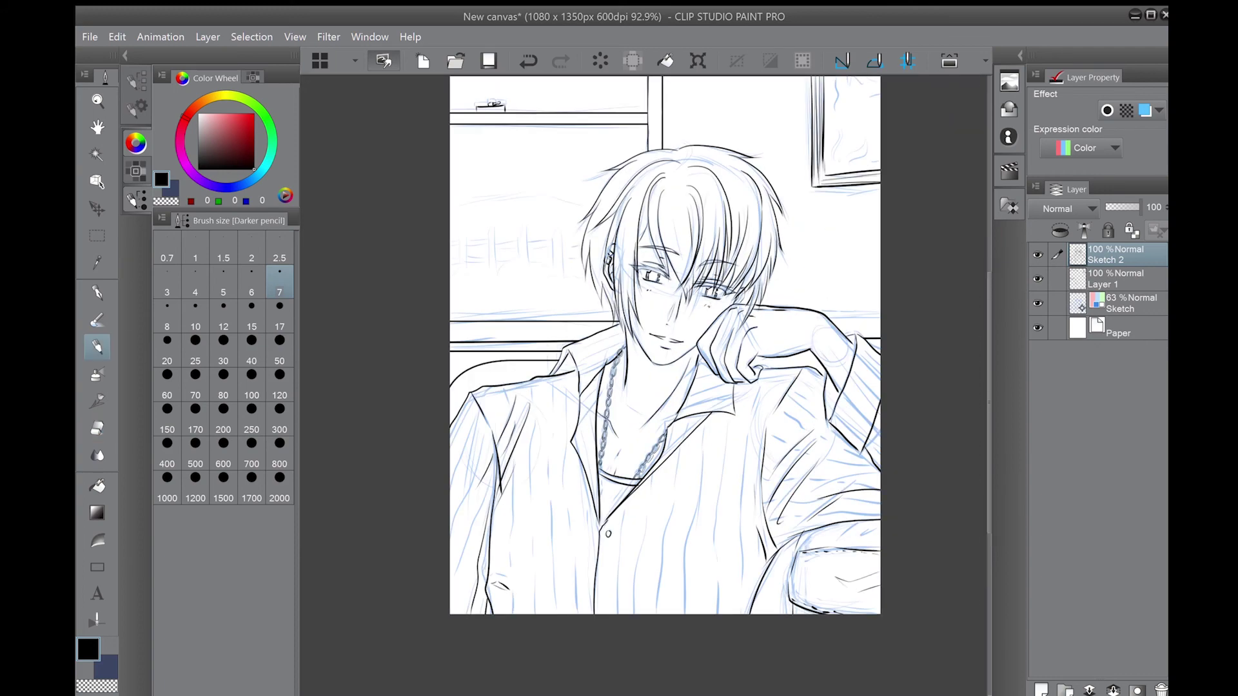
- Ink a small curved stray strand at the crown of the hair on Layer 1 with the Lining Brush at size 7
click(1116, 278)
key(p)
scroll(822, 195, up, 3)
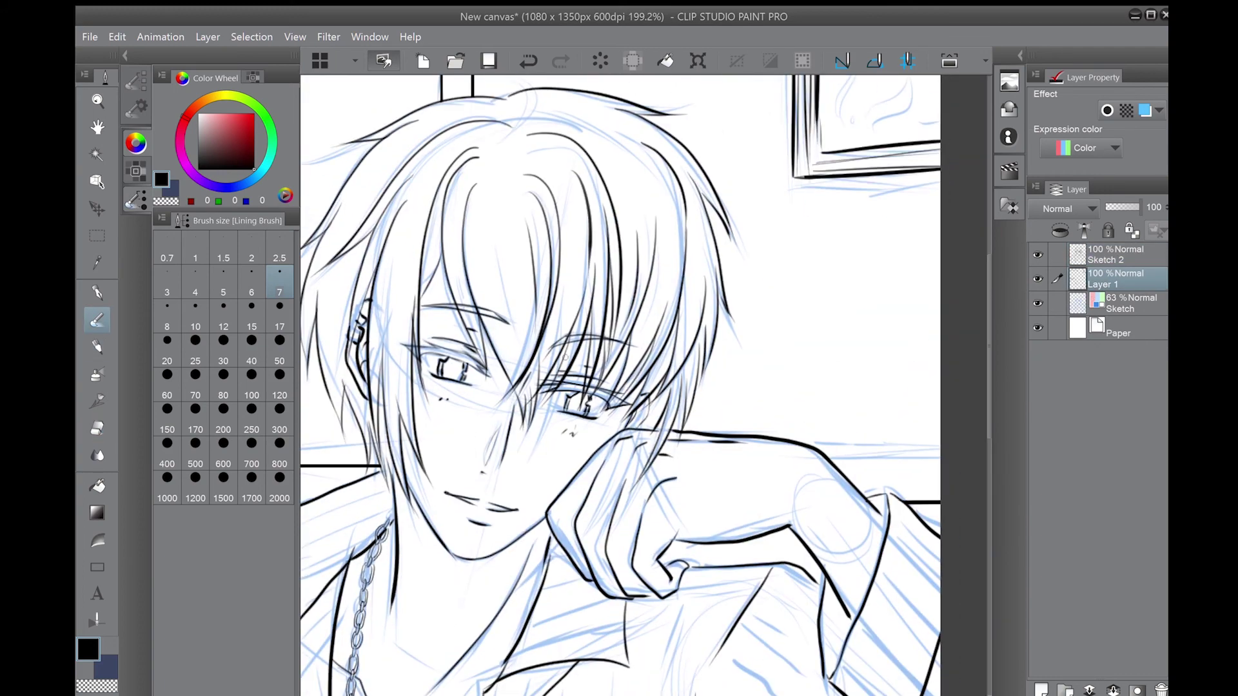
scroll(900, 320, down, 2)
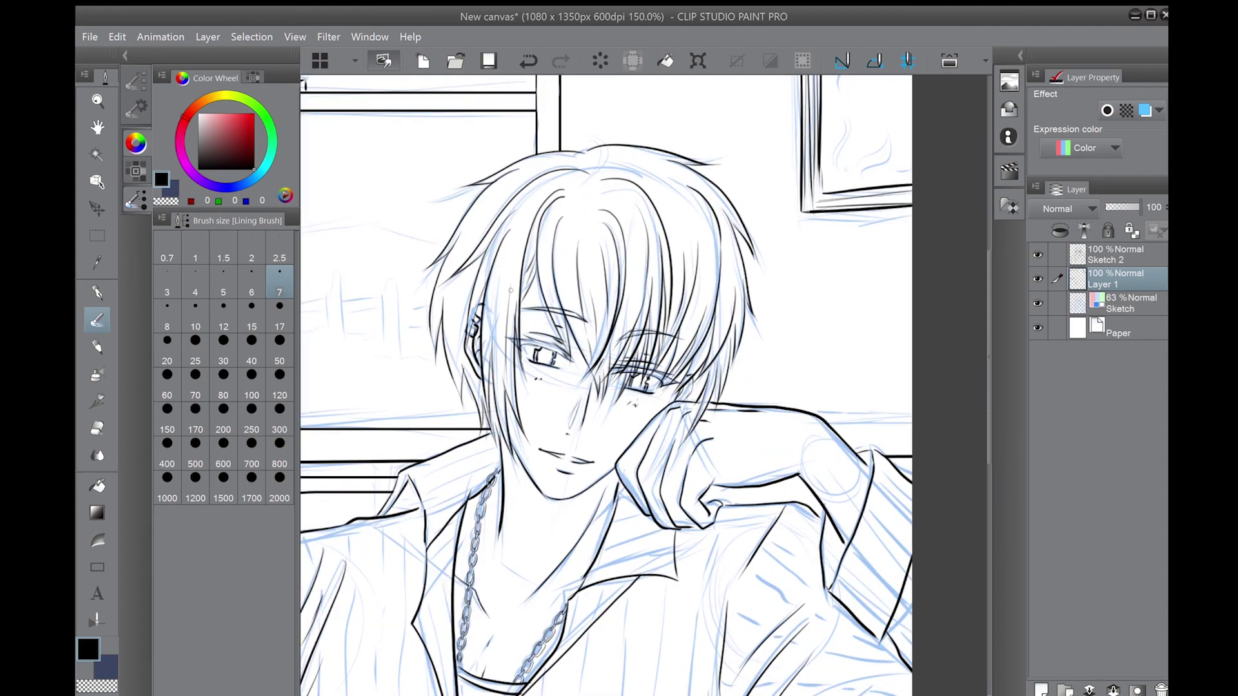
scroll(510, 291, down, 2)
scroll(644, 161, up, 4)
key(e)
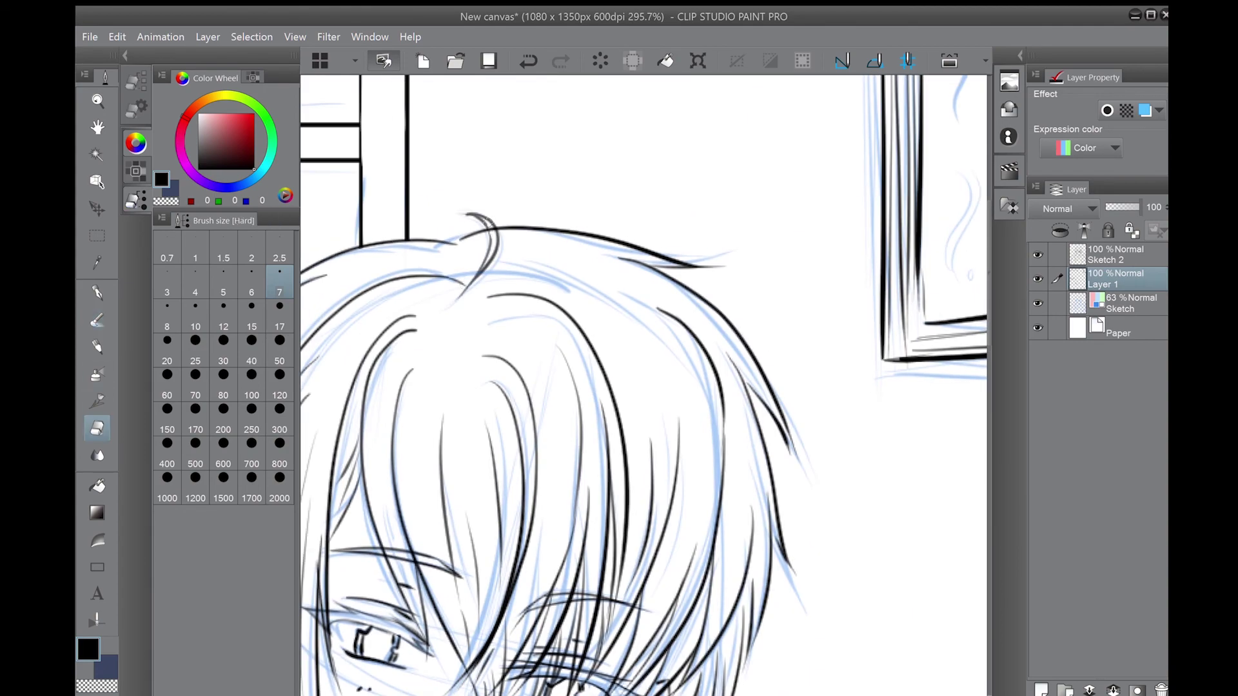
click(1116, 255)
scroll(645, 387, down, 4)
scroll(645, 387, up, 2)
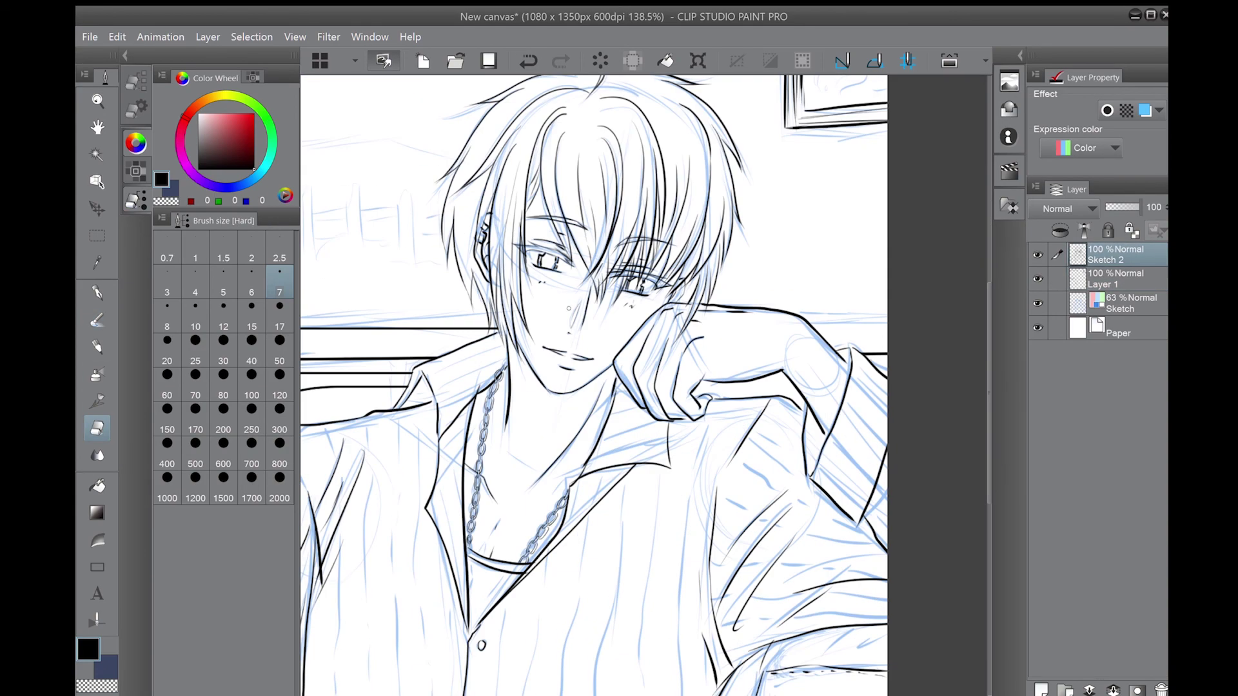
- Draw a long pinstripe down the shirt front on a new layer and duplicate it into a double line
key(p)
key(ctrl+alt+0)
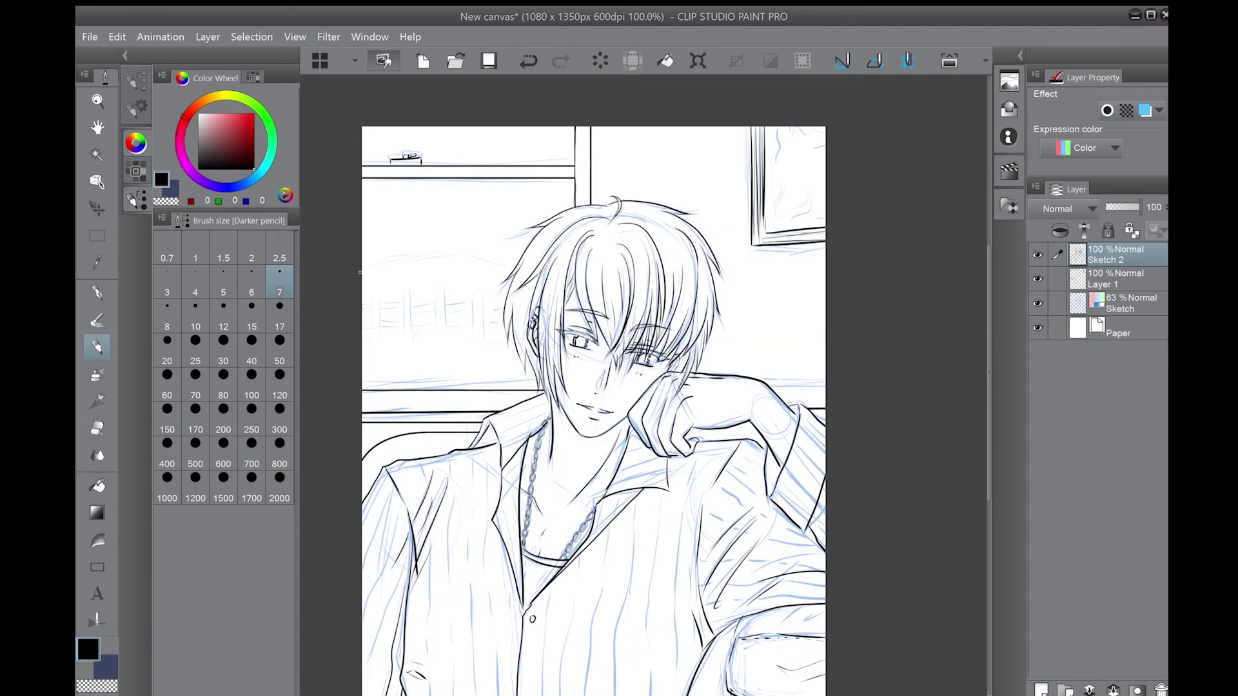
scroll(470, 322, down, 1)
scroll(523, 645, up, 2)
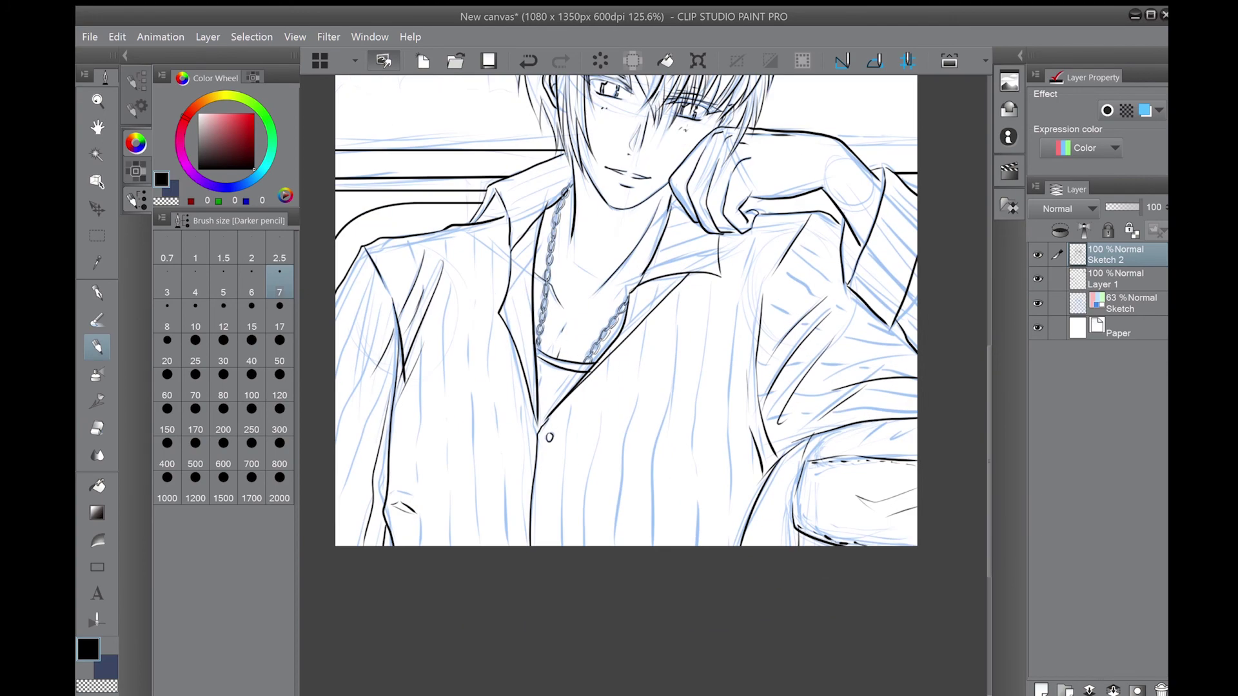
key(ctrl+shift+n)
drag(645, 316, 621, 546)
key(ctrl+c)
key(ctrl+v)
key(ctrl+t)
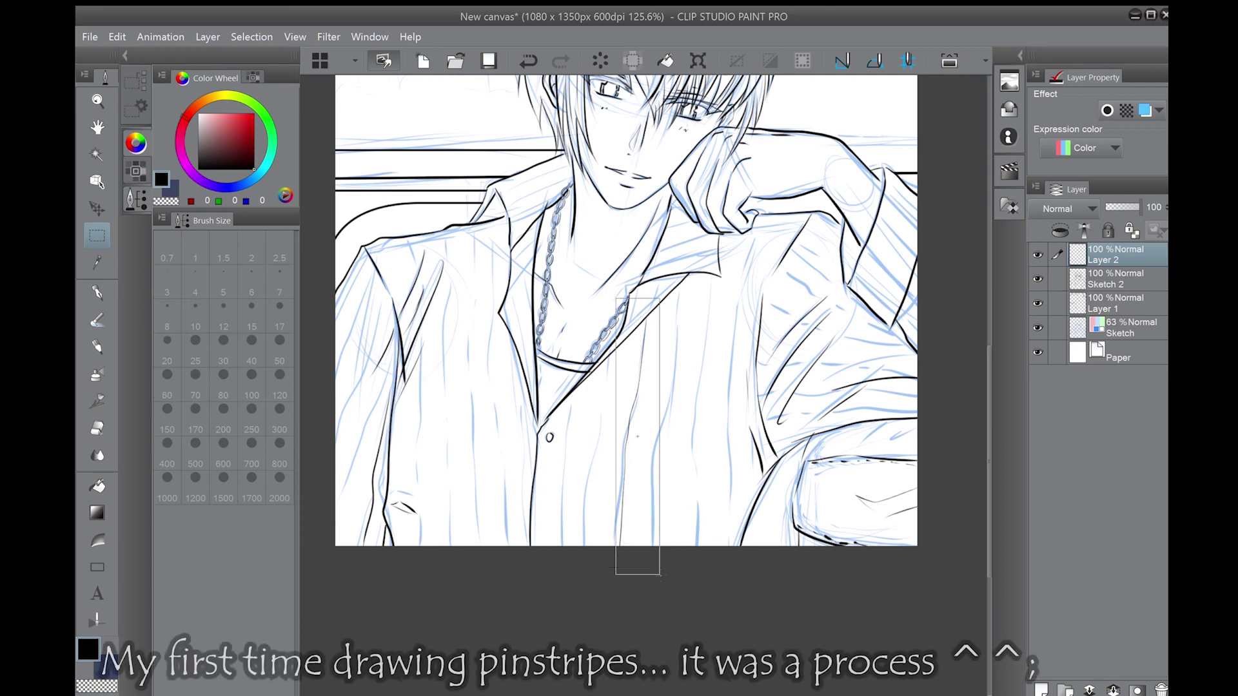
key(Return)
key(ctrl+e)
- Select the pinstripe nearest the shirt opening and paste a copy beside it to form a second double line
key(m)
drag(609, 345, 605, 379)
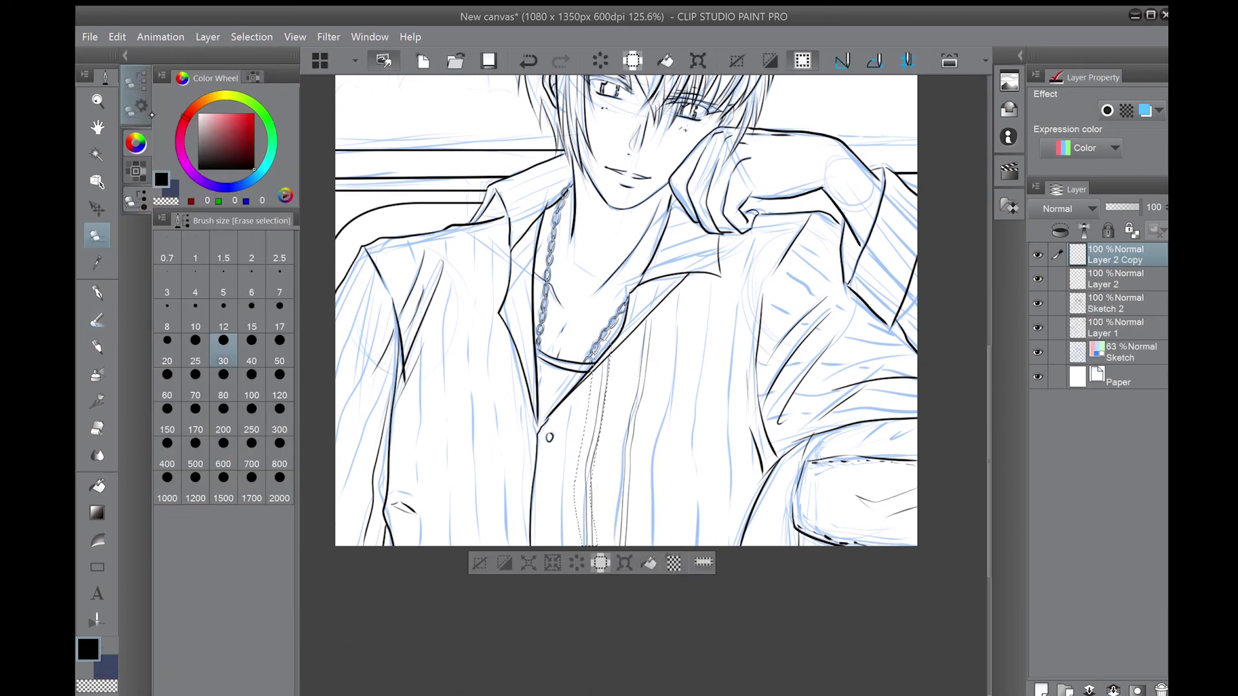
key(ctrl+c)
key(ctrl+v)
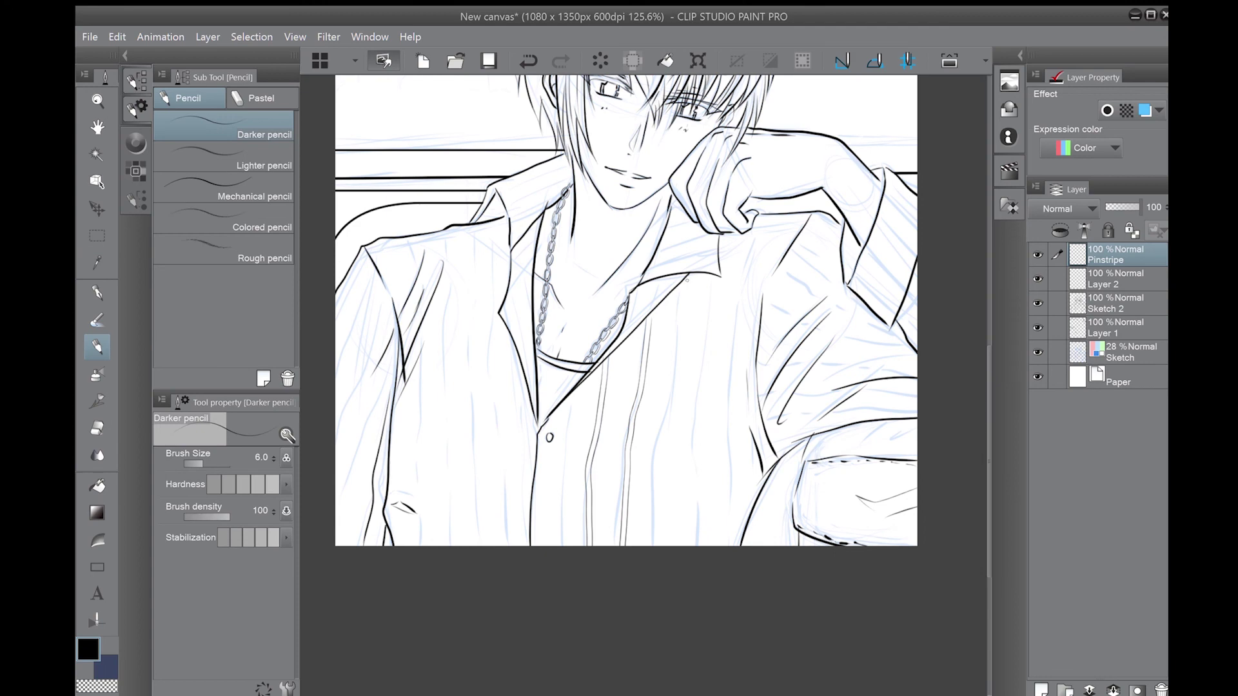
- Draw the next size 6 pinstripes from the collar edge down to the hem and pair each with a copy
drag(687, 275, 668, 545)
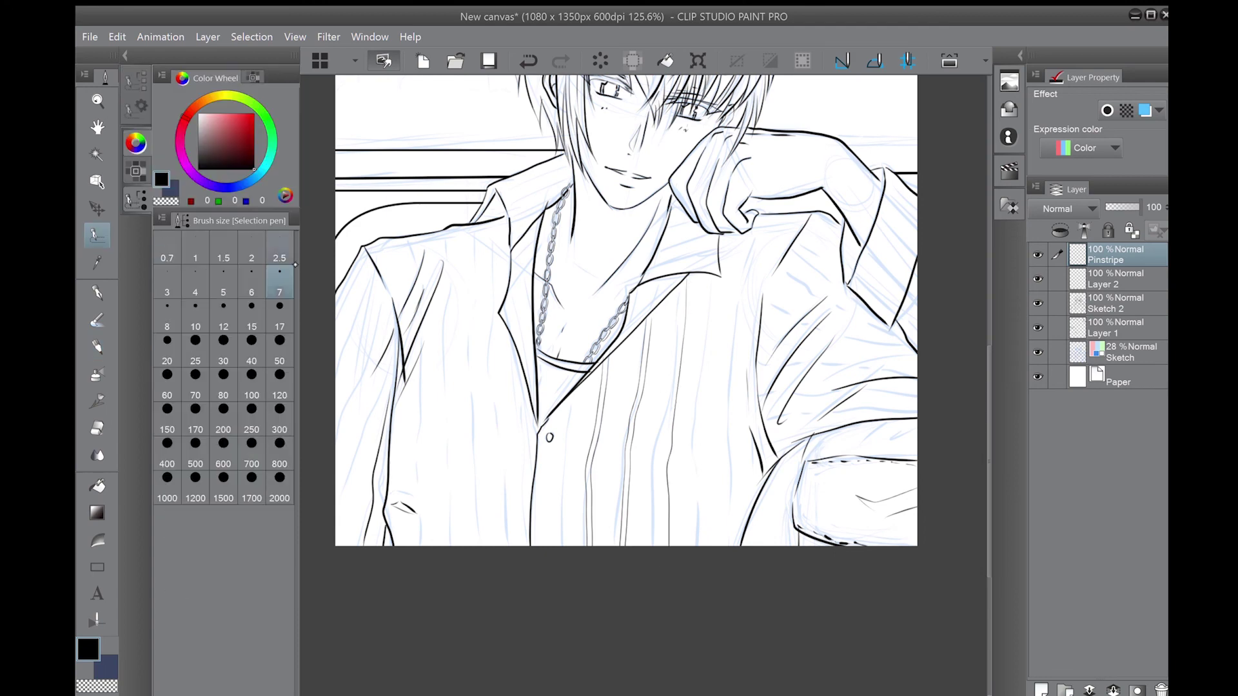
key(p)
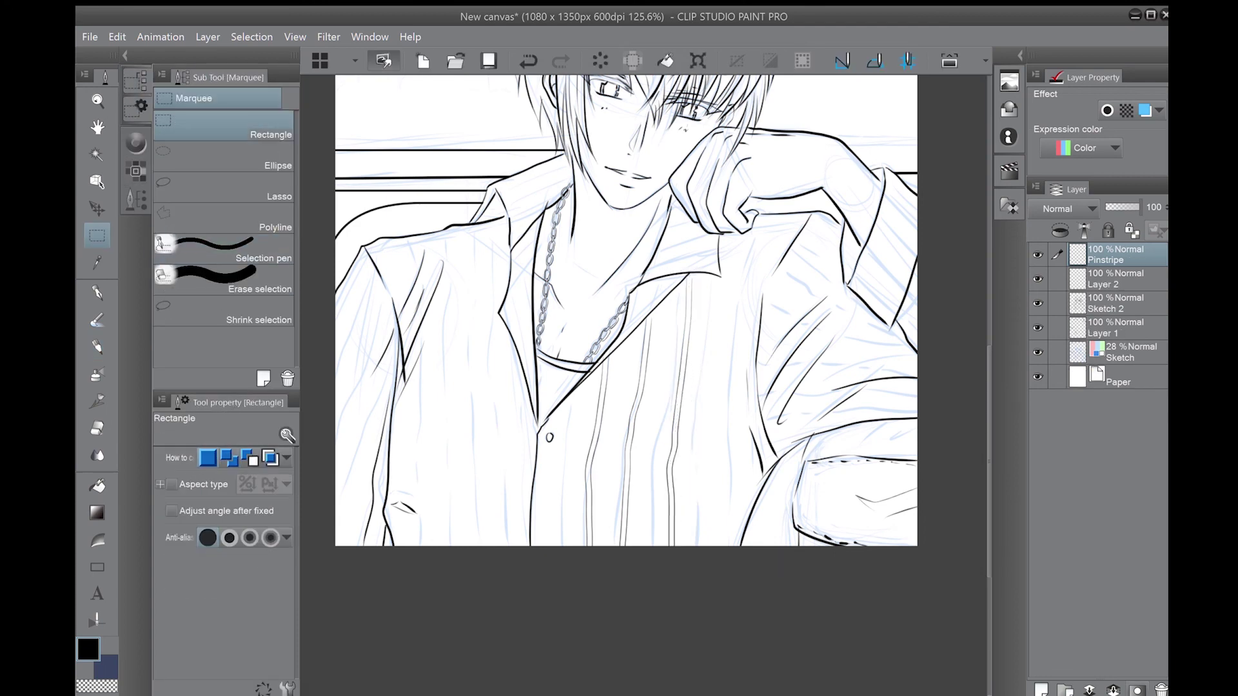
key(ctrl+d)
drag(684, 394, 649, 421)
drag(705, 261, 684, 571)
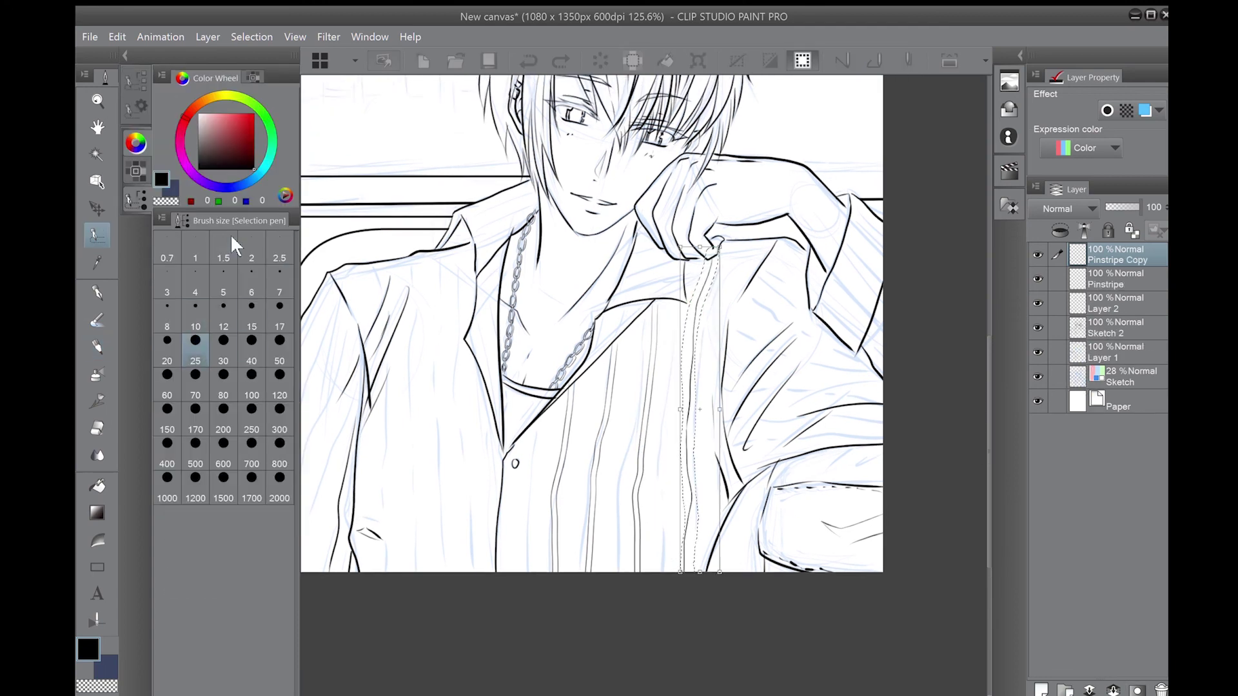
- Ink the curved pinstripe from below the resting hand along the armhole and double it using the size 25 Selection pen
key(m)
scroll(592, 324, right, 2)
key(p)
drag(693, 240, 664, 526)
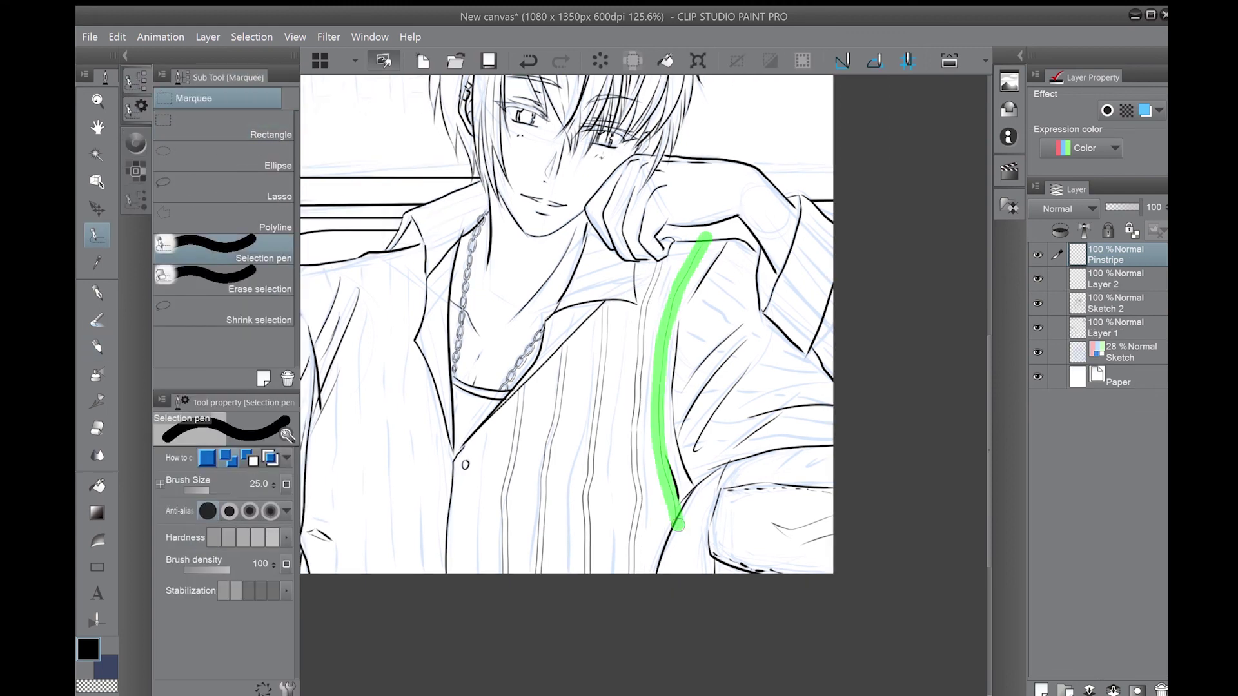
key(m)
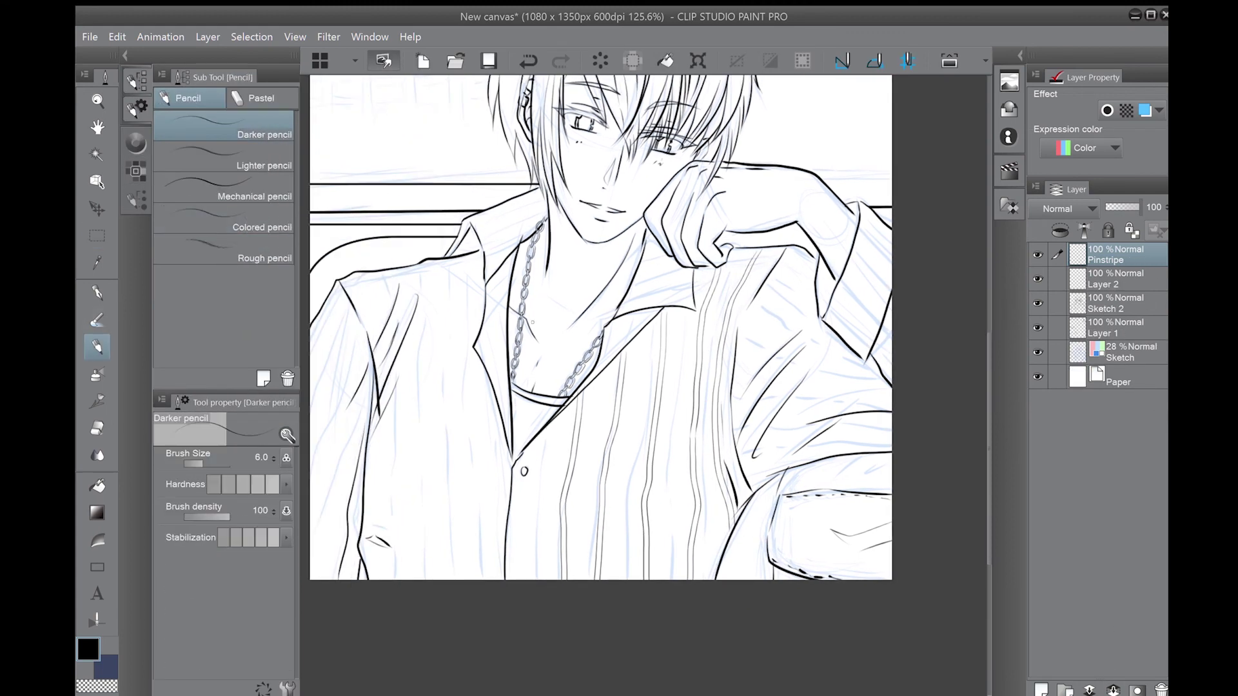
- Add double pinstripes beside the button placket and across the inner part of the opposite shirt front
key(m)
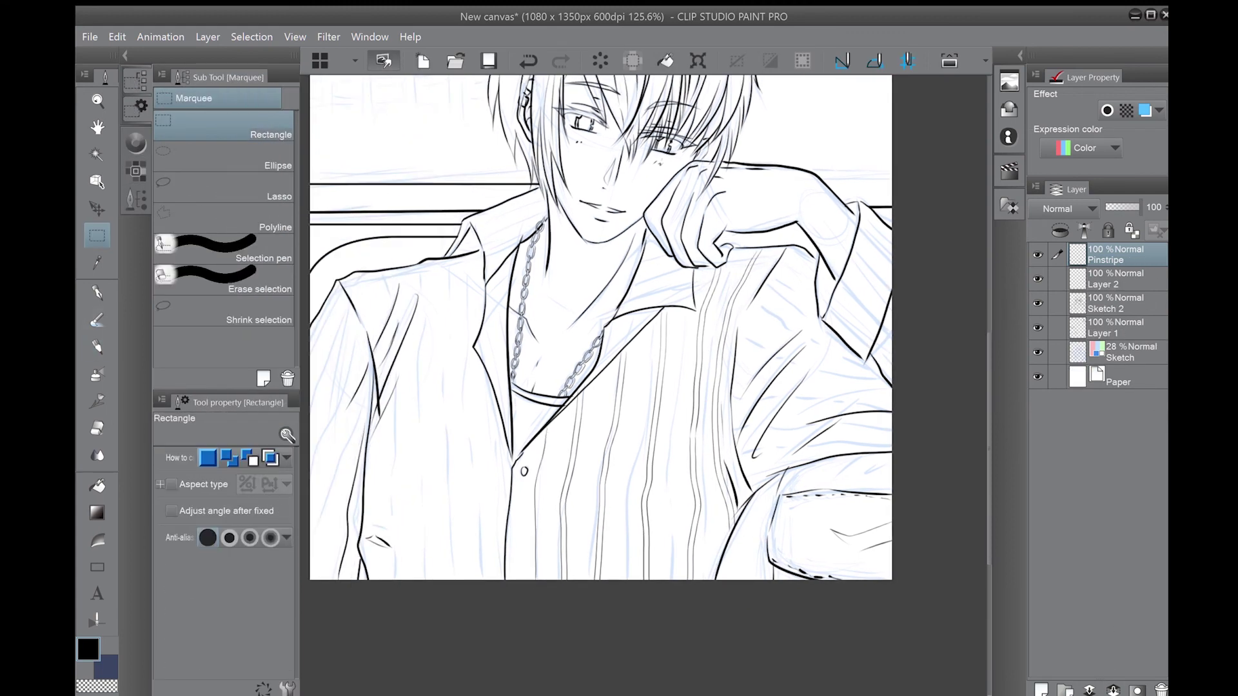
click(261, 248)
drag(541, 418, 532, 578)
key(ctrl+d)
key(p)
mouse_move(490, 381)
mouse_down()
mouse_move(490, 580)
mouse_move(441, 309)
mouse_up()
key(m)
key(Delete)
key(ctrl+e)
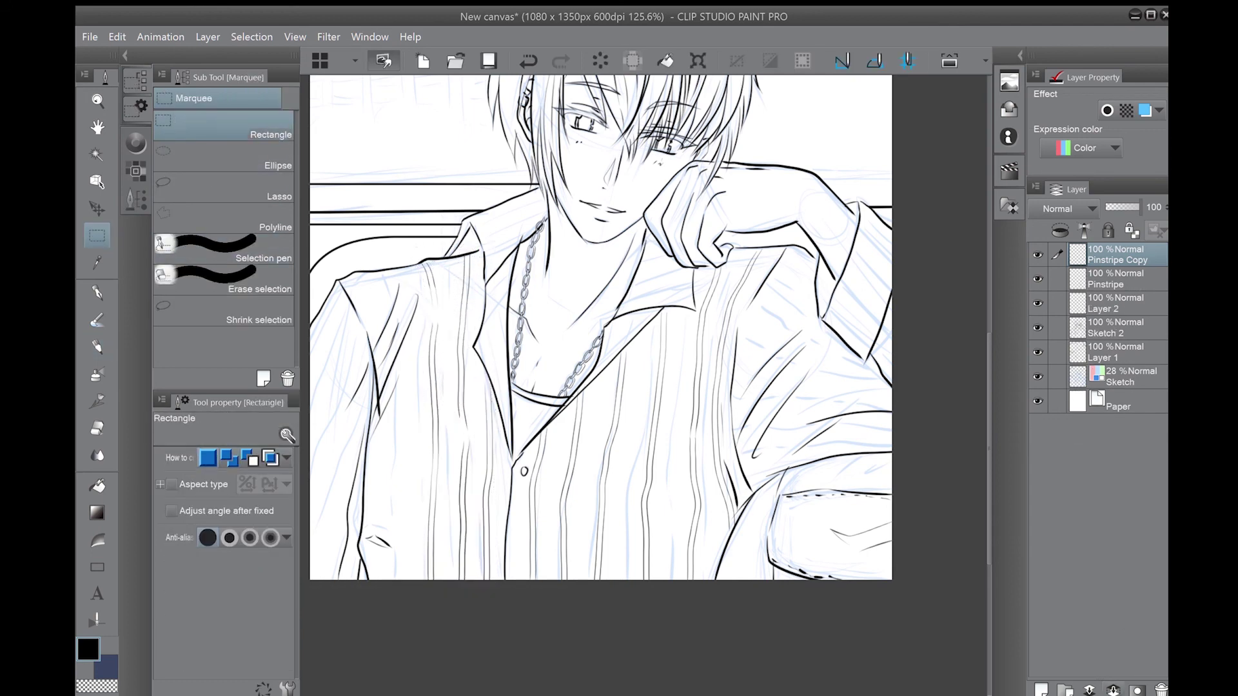
- Draw a broken pinstripe through the shoulder folds of the lowered arm's side, duplicate it, and trim the copy with the Hard eraser
key(ctrl+d)
key(p)
key(m)
drag(391, 264, 408, 579)
key(ctrl+z)
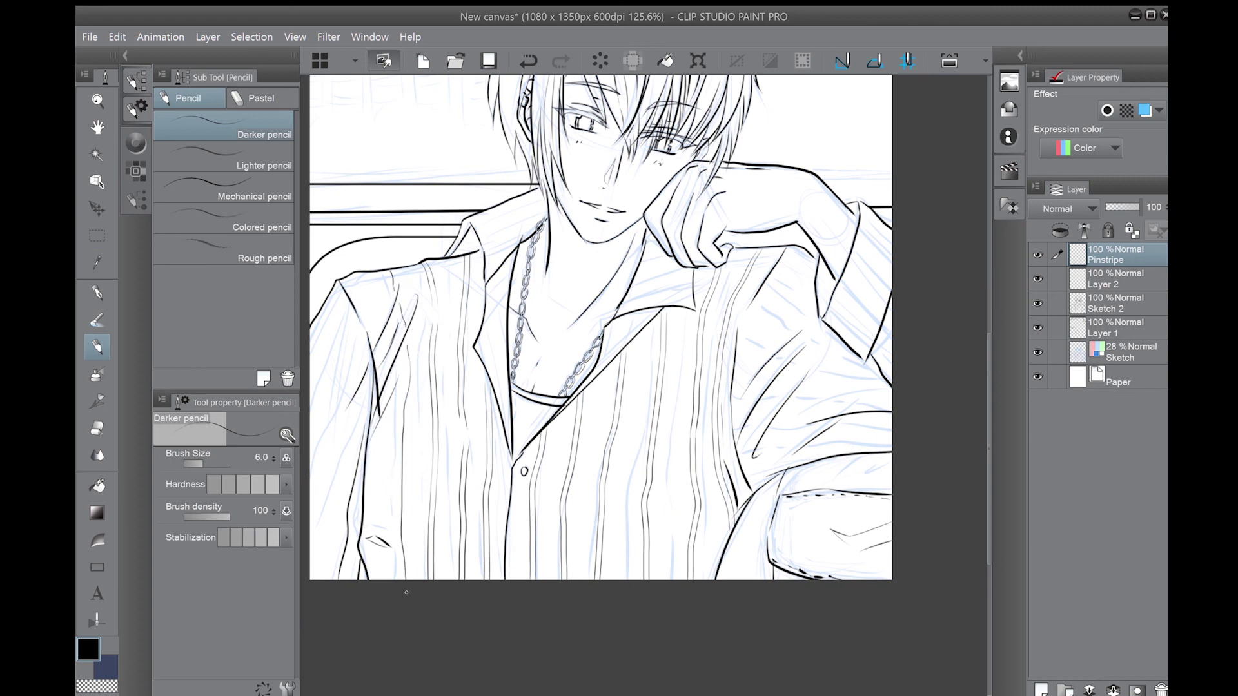
key(ctrl+c)
key(ctrl+v)
key(ctrl+t)
key(Return)
key(e)
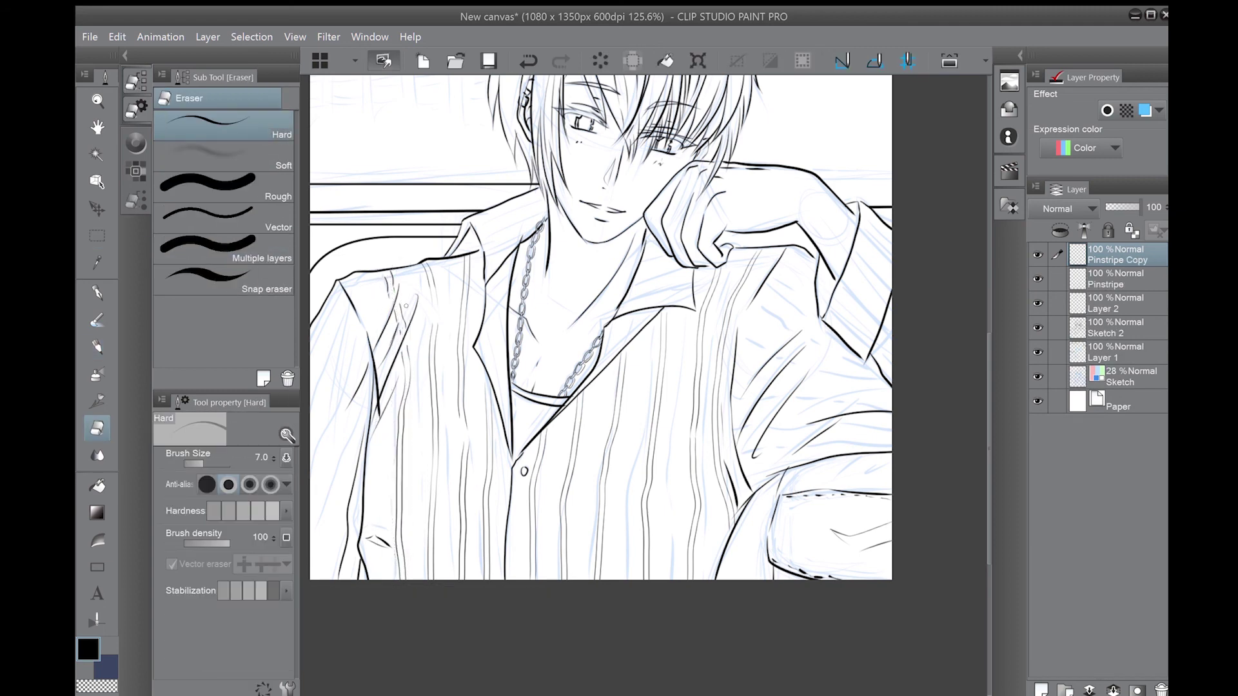
key(ctrl+e)
- Ink slanted double pinstripes down the sleeve of the lowered arm
key(p)
key(p)
key(m)
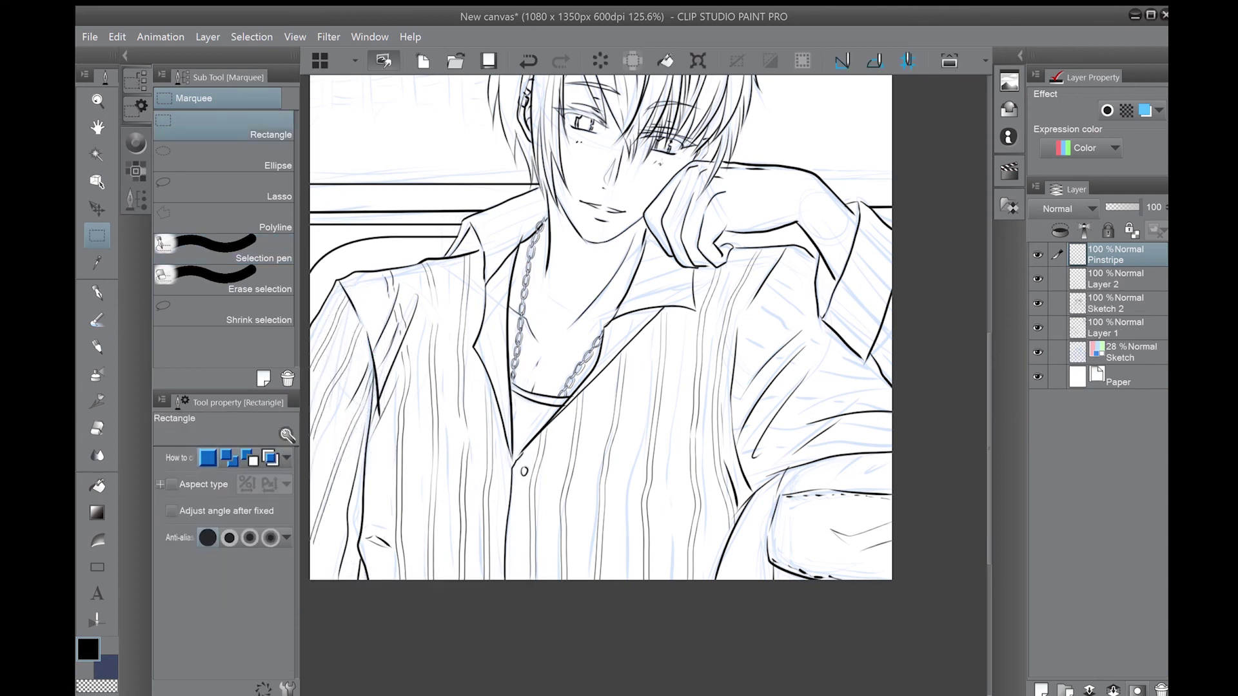
- Ink wavy pinstripes across the upper sleeve of the raised arm and duplicate them into double lines
key(p)
drag(789, 270, 621, 264)
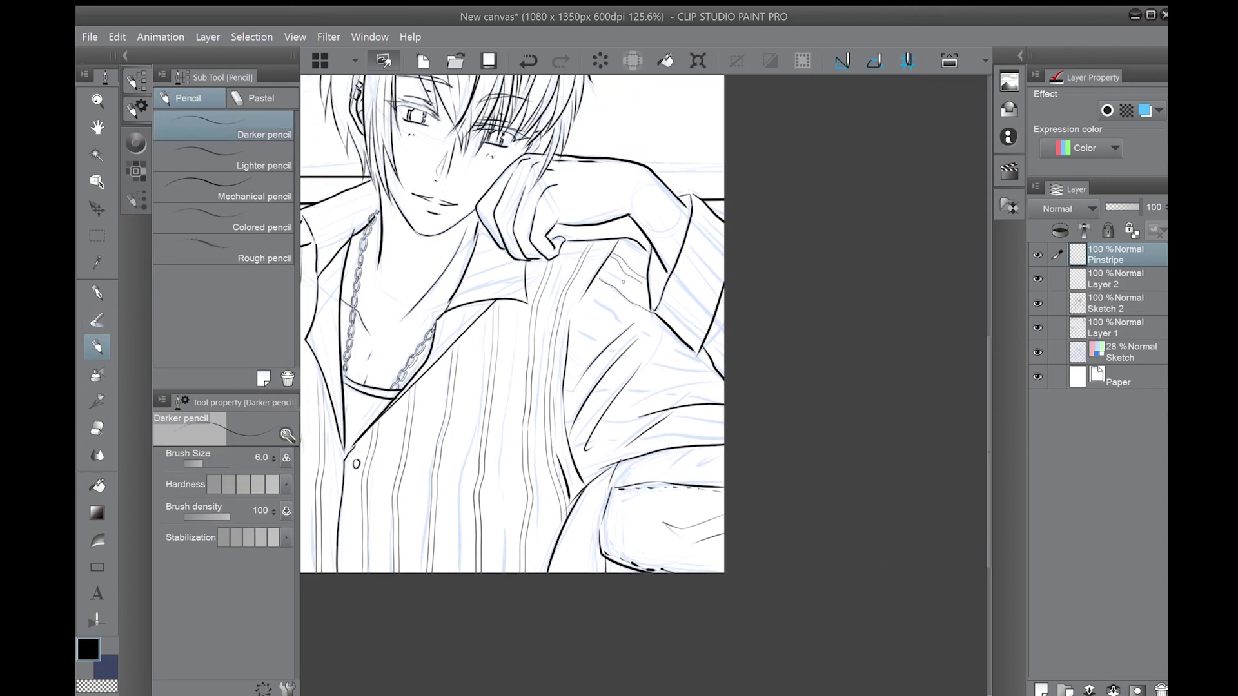
key(m)
drag(723, 379, 585, 294)
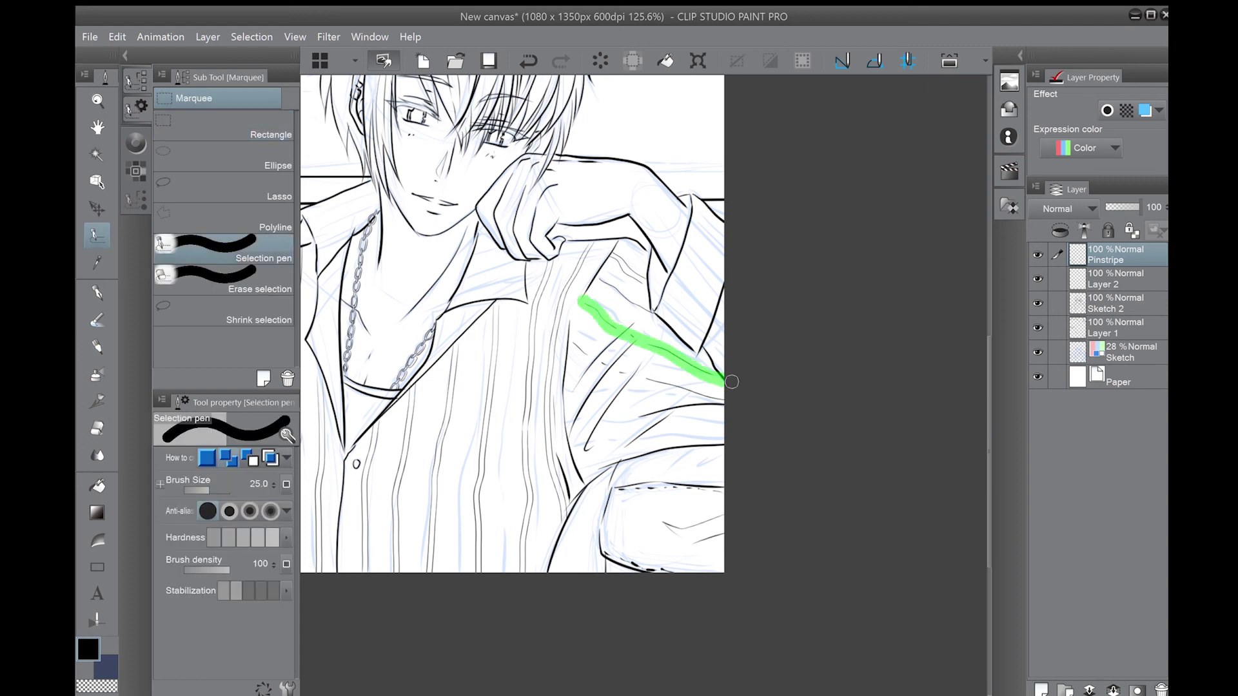
key(ctrl+c)
key(ctrl+v)
key(ctrl+t)
key(Return)
- Add double pinstripes across the raised arm's lower sleeve folds and merge the copied layers into the Pinstripe layer
drag(569, 389, 513, 345)
key(p)
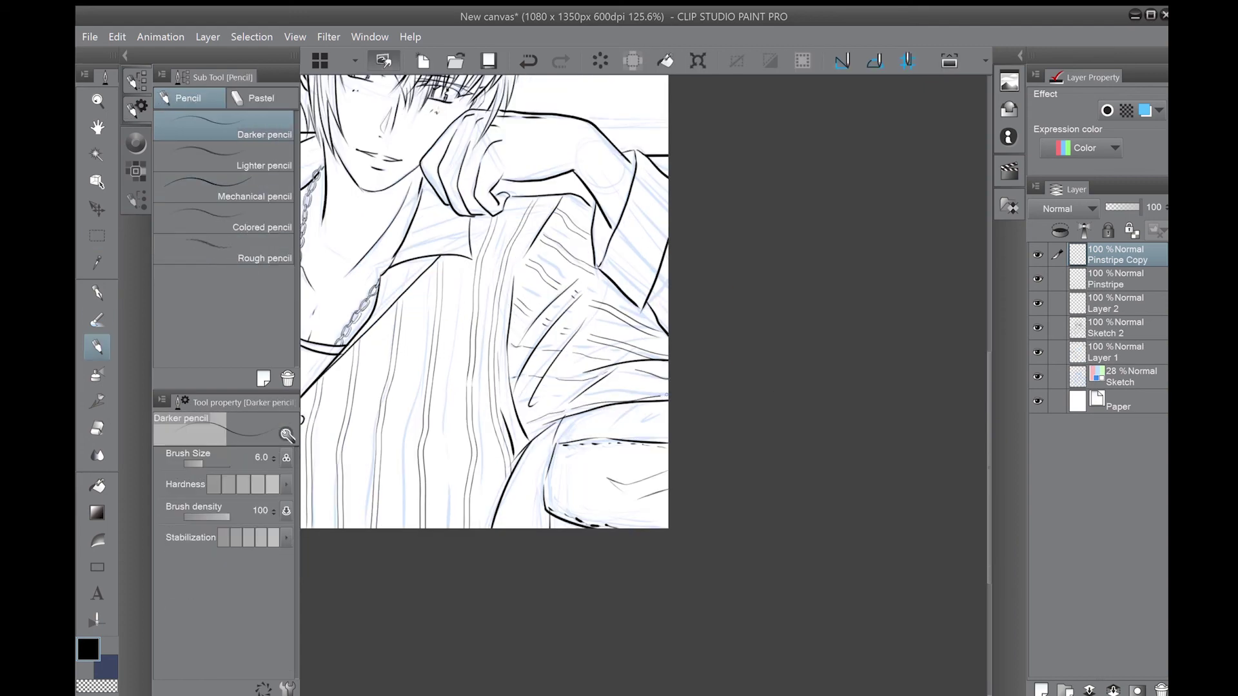
key(m)
drag(664, 370, 506, 338)
drag(512, 380, 667, 372)
key(ctrl+c)
key(ctrl+v)
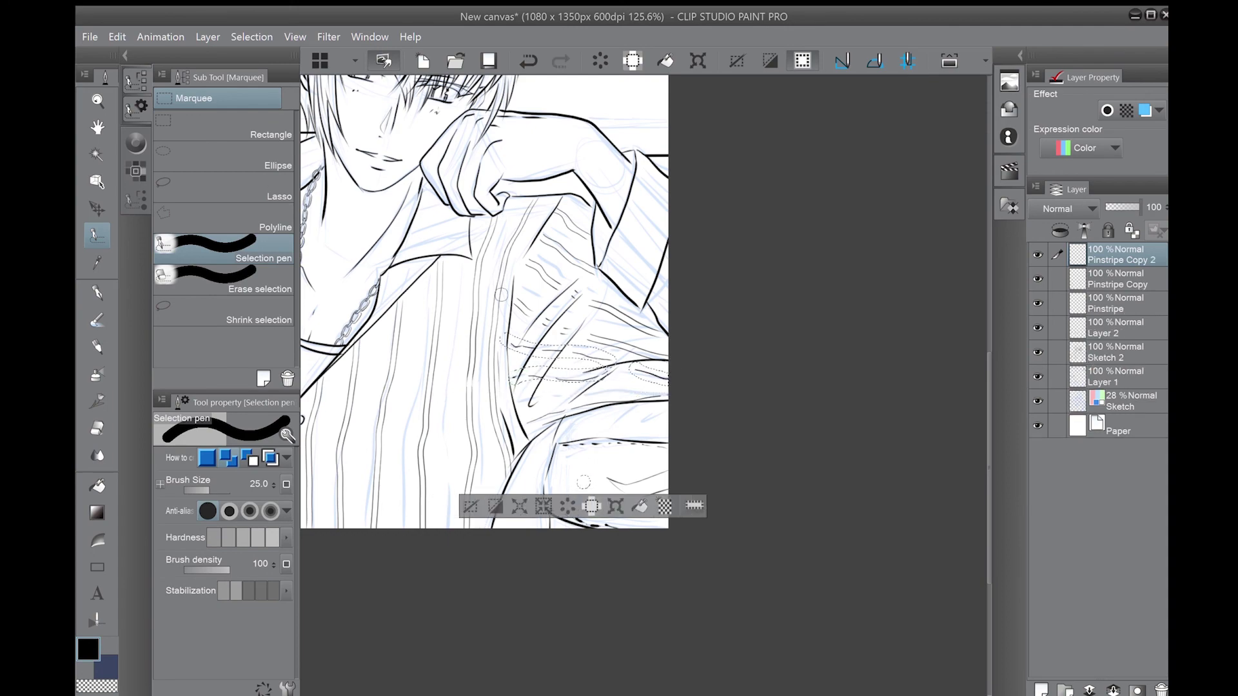
key(ctrl+t)
key(Return)
key(ctrl+e)
key(ctrl+e)
key(m)
- Hide the blue Sketch layer and merge Layer 2 down into Sketch 2
scroll(548, 361, down, 2)
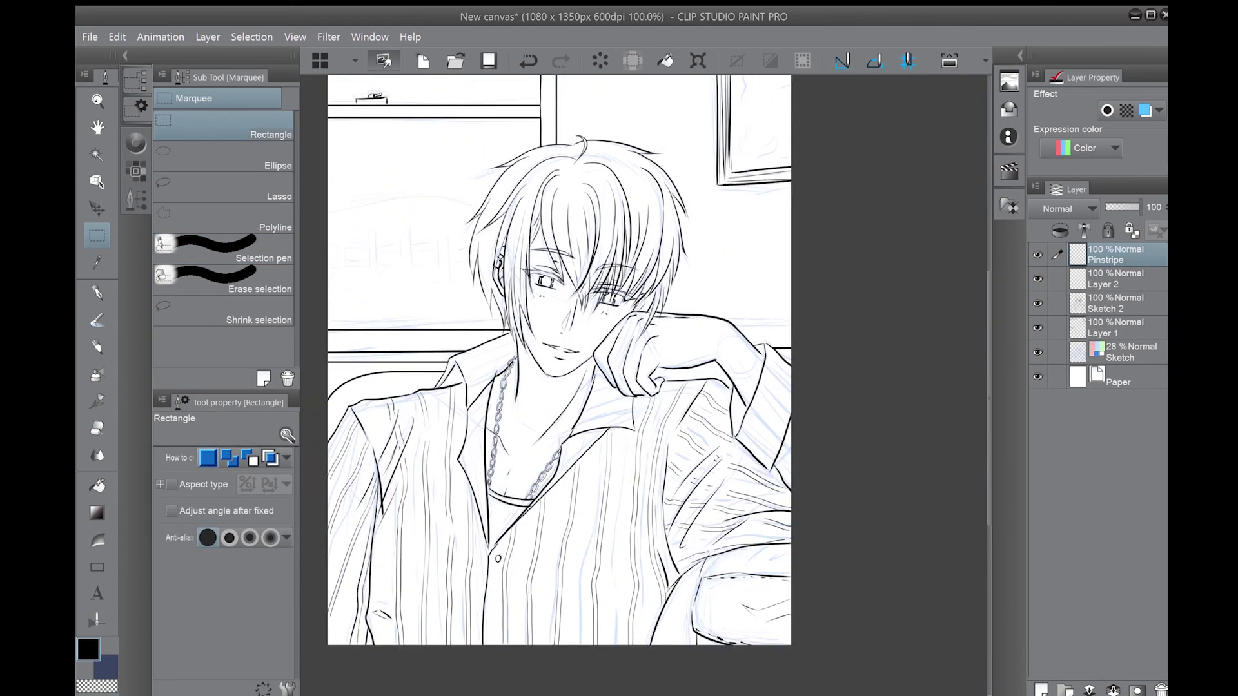
scroll(559, 360, down, 1)
click(1038, 352)
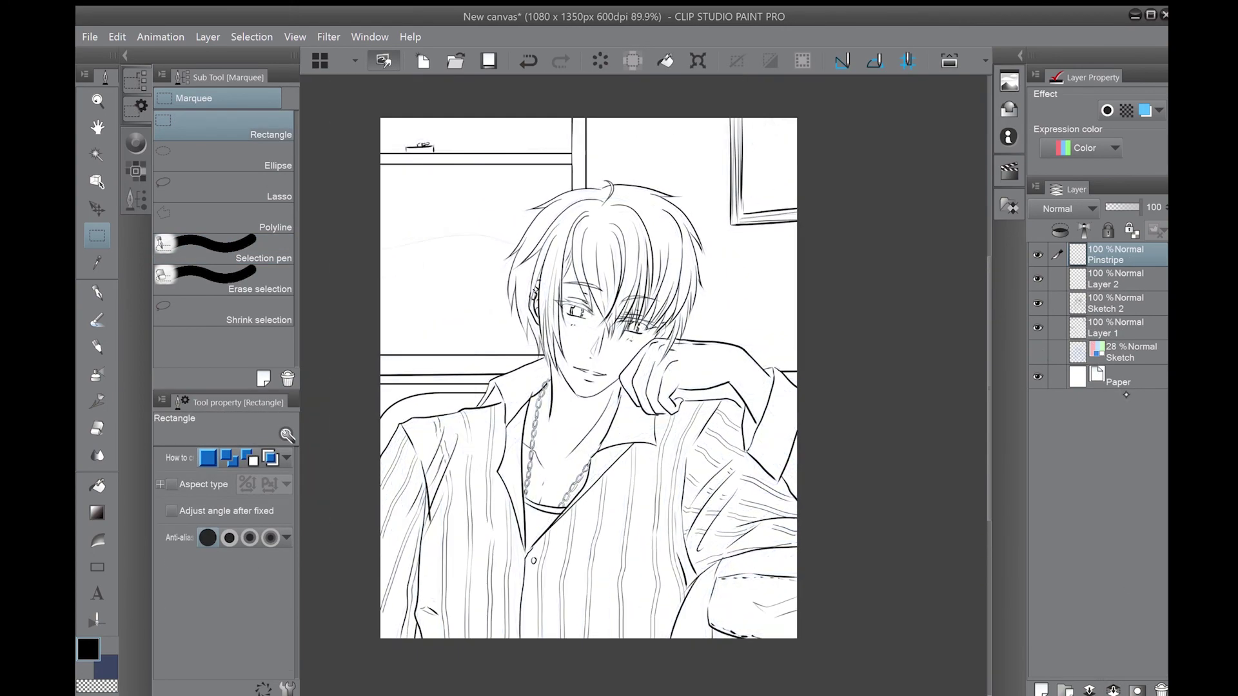
key(alt+bracketleft)
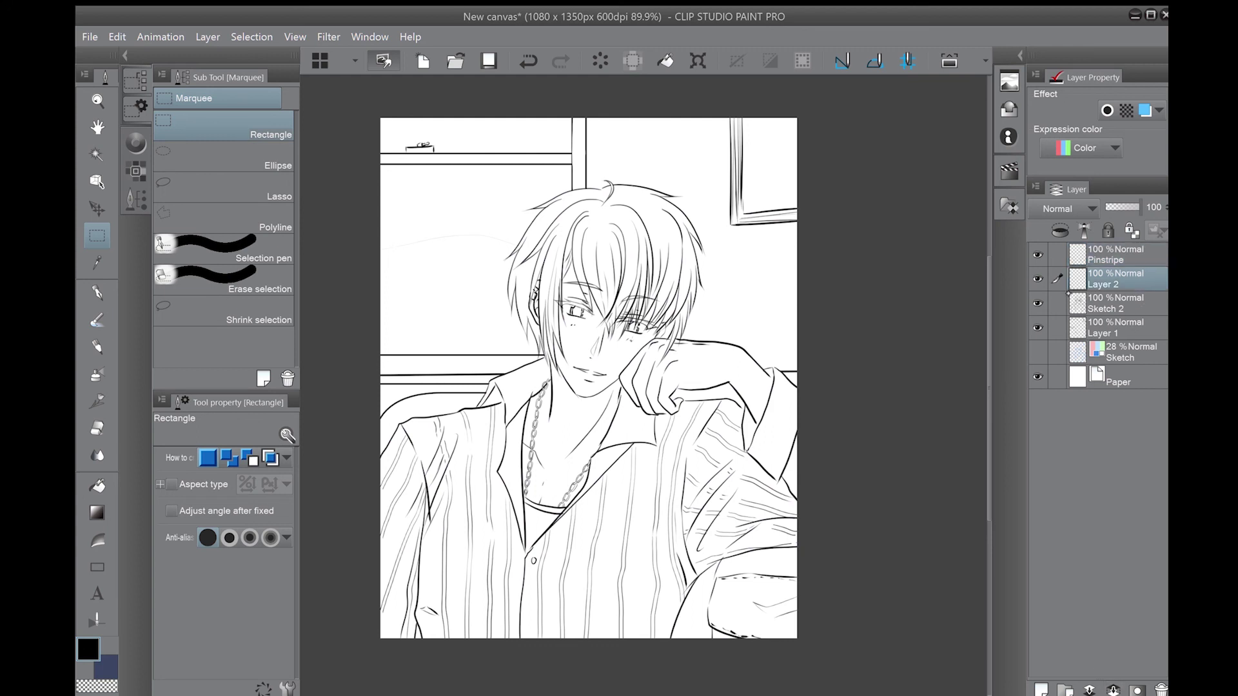
key(ctrl+e)
- Thin the window frame and seat lines on Layer 1 by 0.1 with Correct line width at size 50, and hide that layer
key(alt+bracketleft)
key(y)
drag(429, 150, 542, 158)
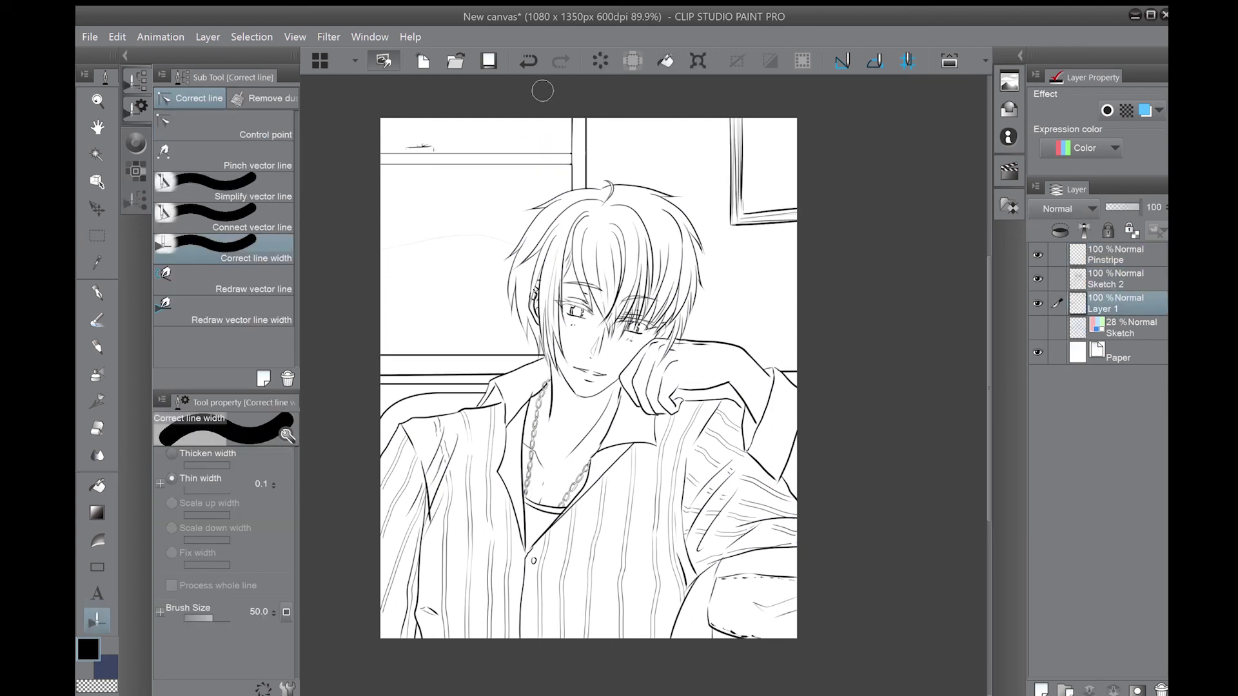
drag(384, 154, 568, 161)
drag(381, 350, 577, 344)
mouse_move(384, 387)
mouse_down()
mouse_move(478, 384)
mouse_move(487, 404)
mouse_up()
click(1038, 303)
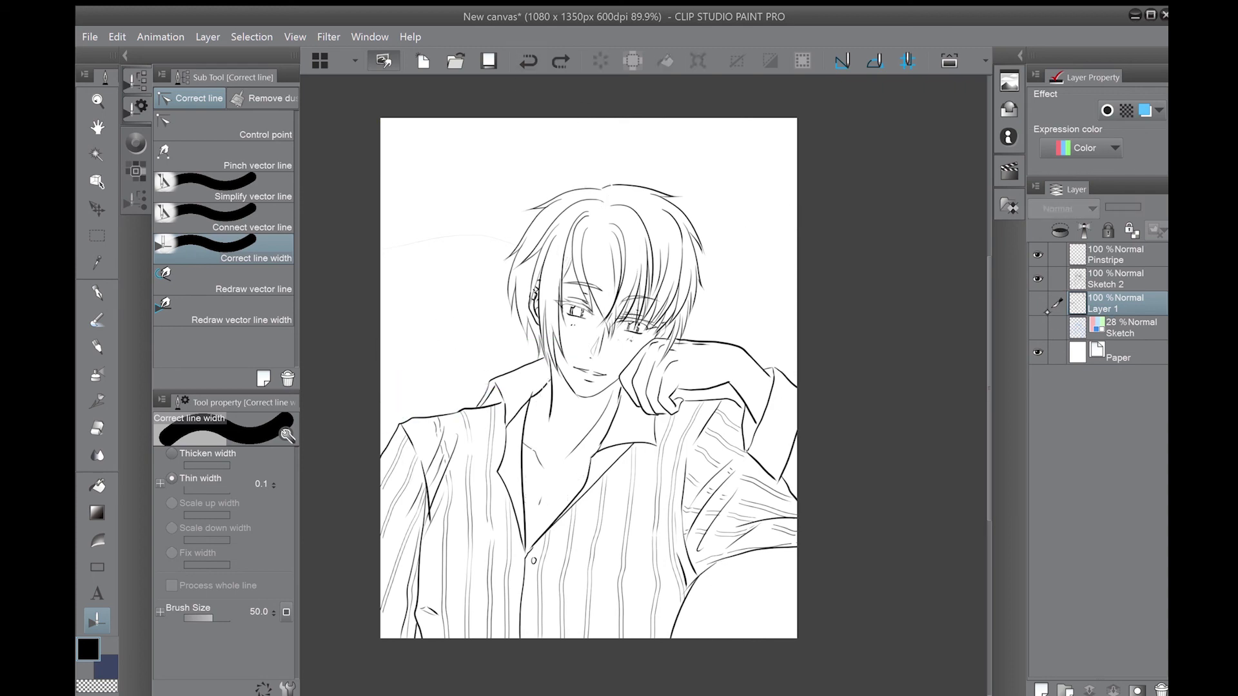
- Organise the lineart into LA and BGLA layers with Colours and Background folders, and add a new layer inside the Colours folder
click(1038, 303)
key(m)
mouse_move(606, 193)
mouse_down()
mouse_move(619, 258)
mouse_move(581, 516)
mouse_move(797, 599)
mouse_up()
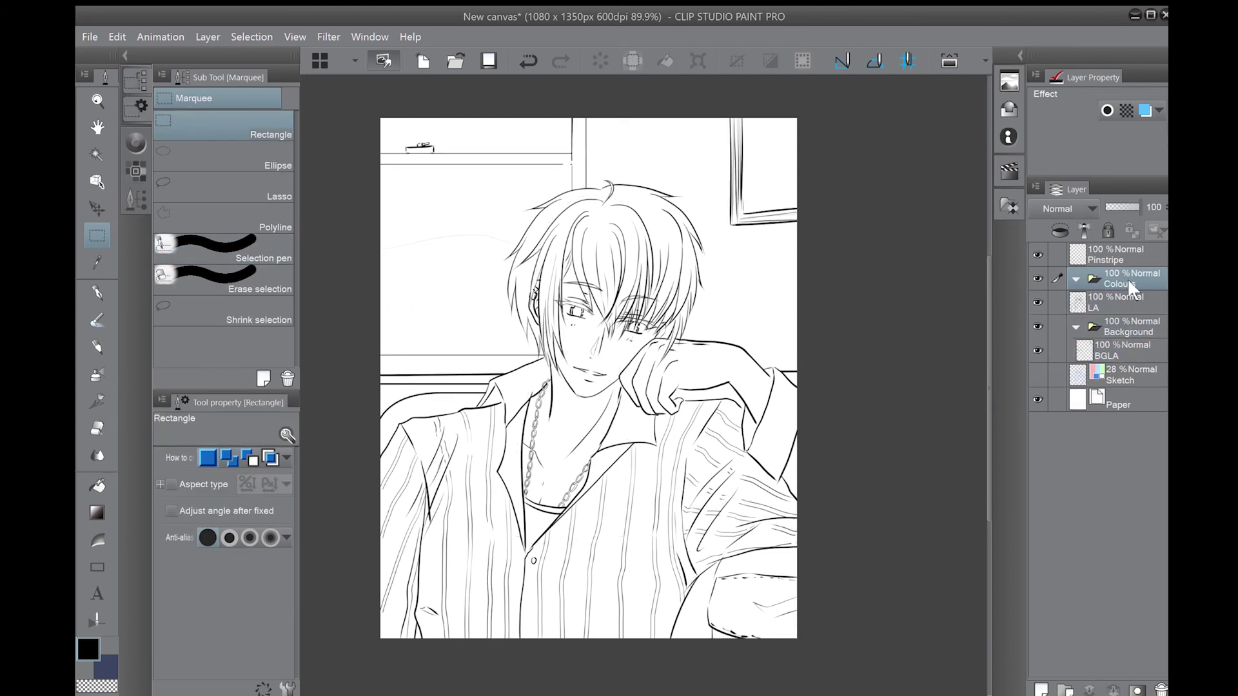
key(ctrl+shift+n)
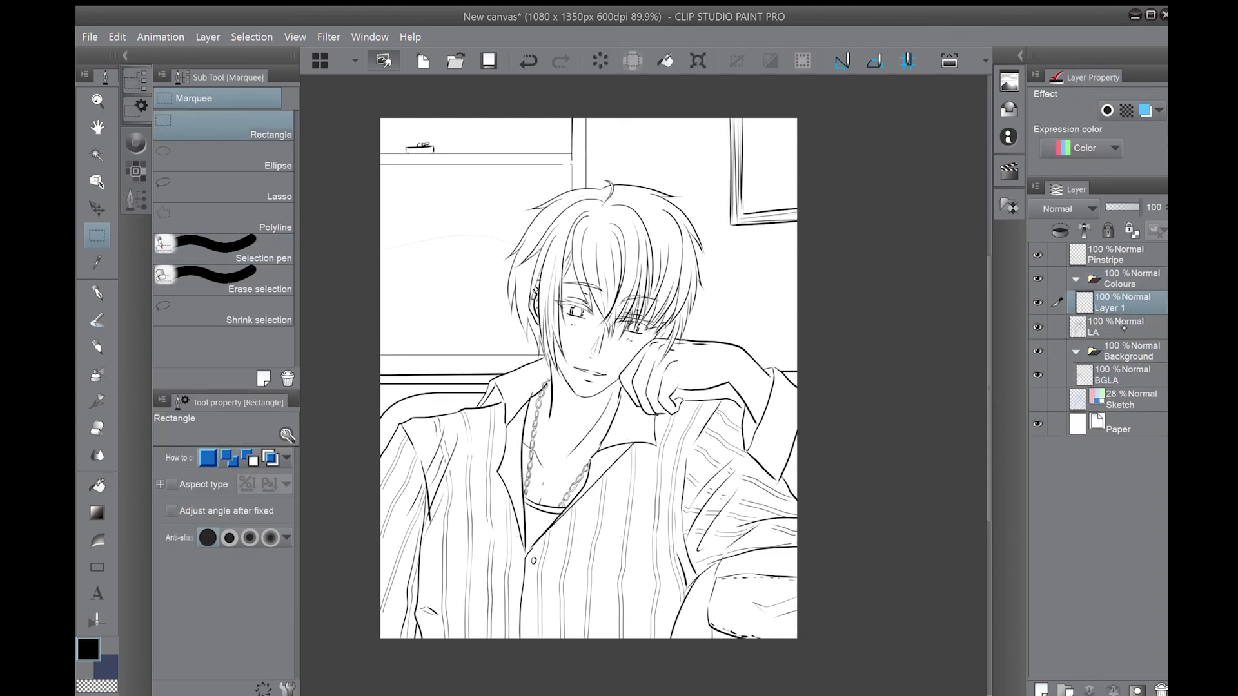
- Hide the Background folder, select the areas around the figure, invert the selection, and fill the figure grey (RGB 158, 158, 158) on GreyBase
click(1037, 352)
key(w)
click(481, 321)
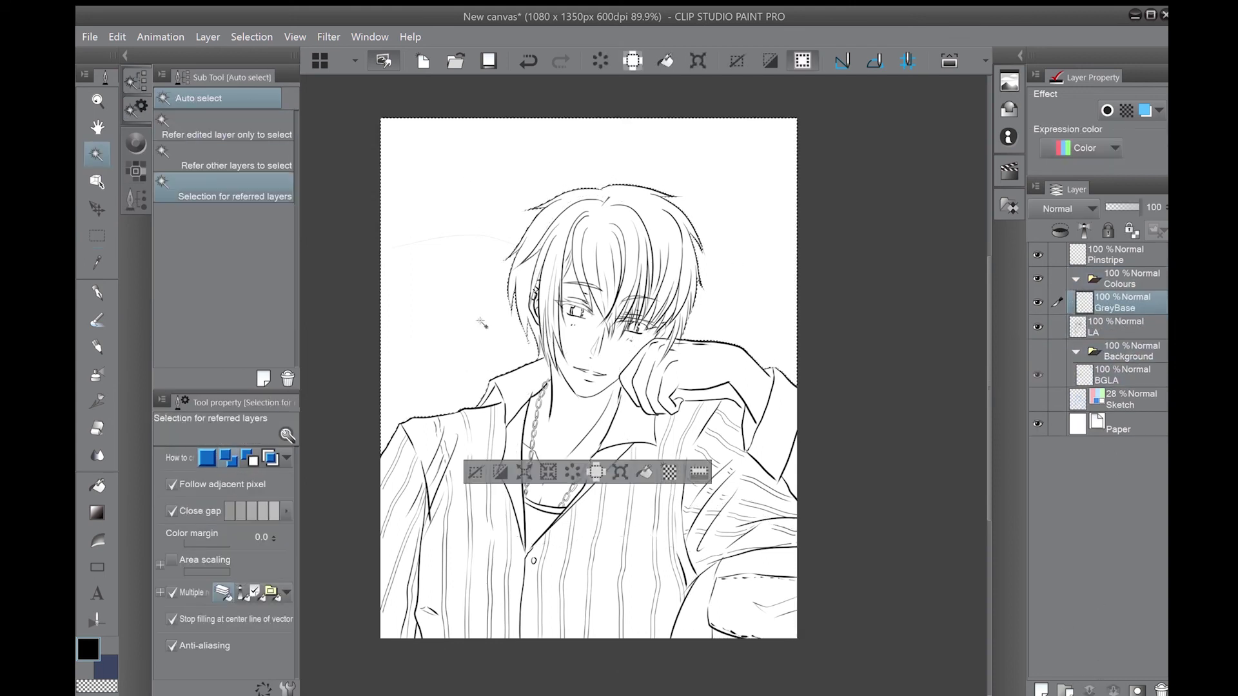
click(748, 613)
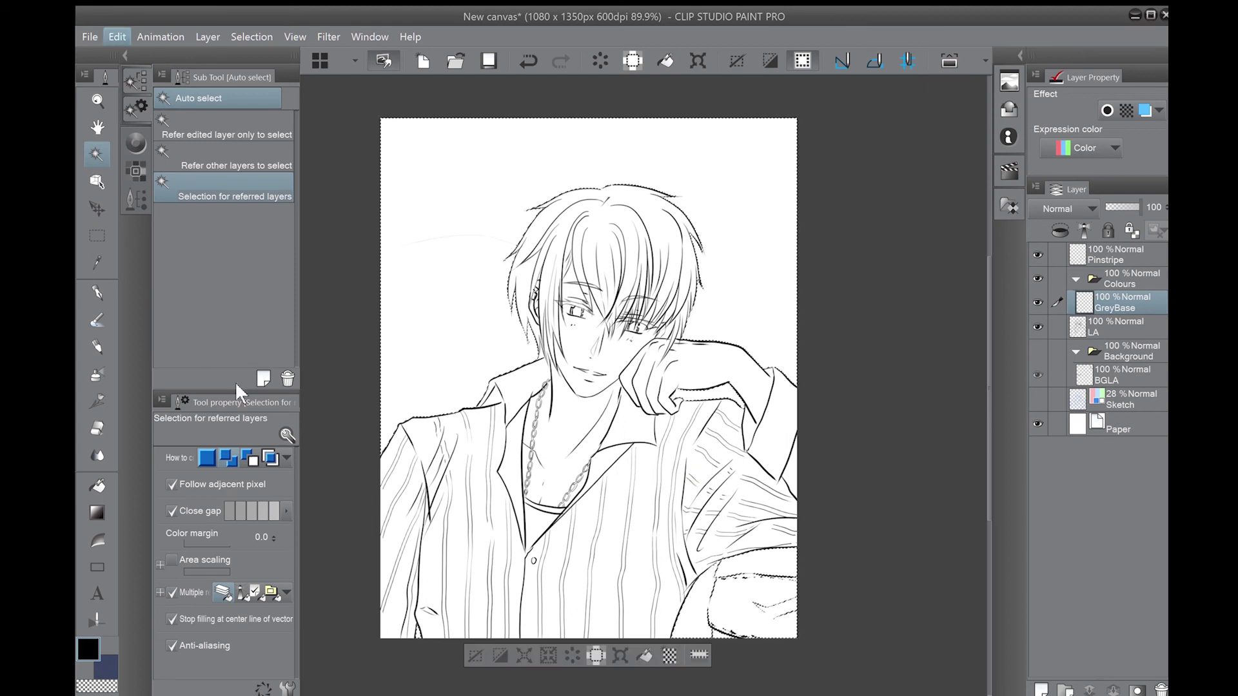
click(251, 37)
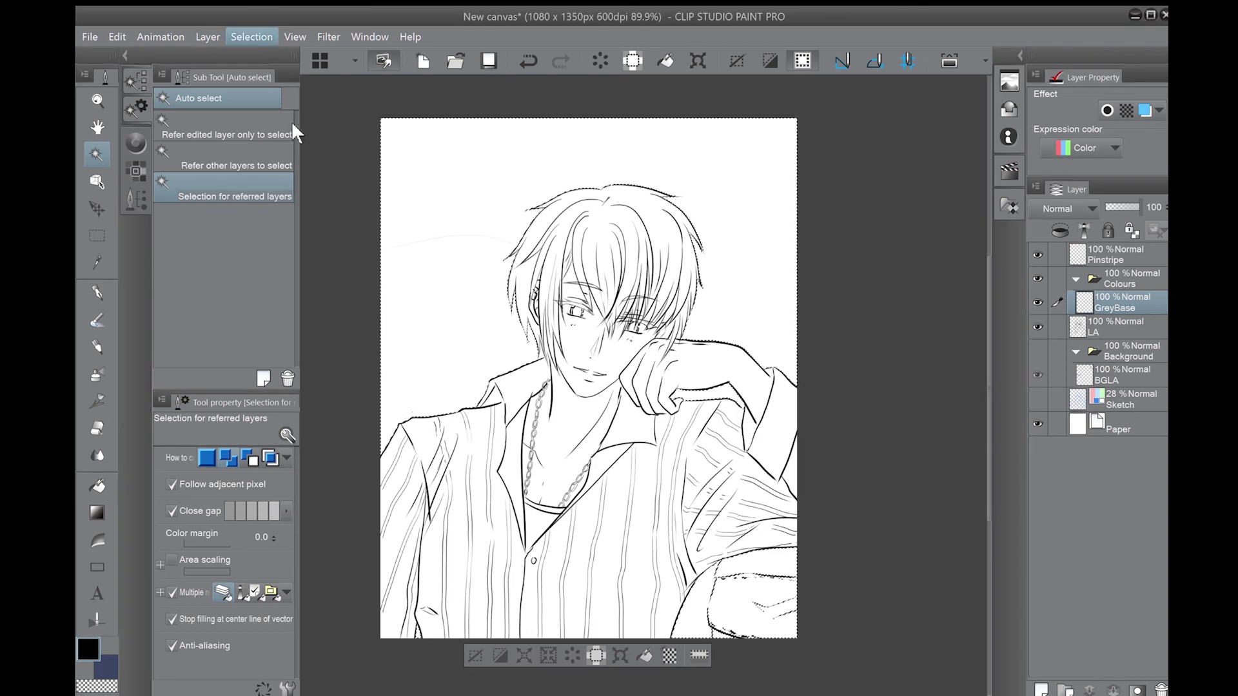
click(296, 123)
key(g)
click(222, 143)
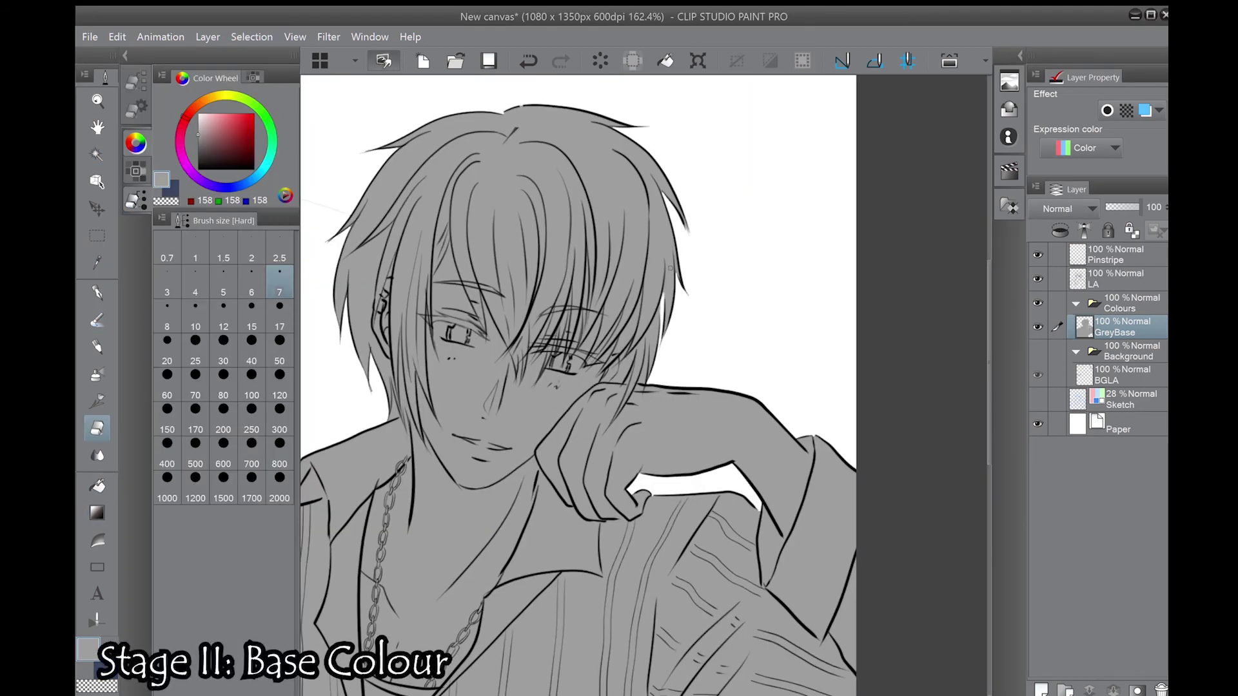
- Erase stray grey around the hair edges with the Hard eraser at size 7, and place GreyBase beneath the Colours folder
key(e)
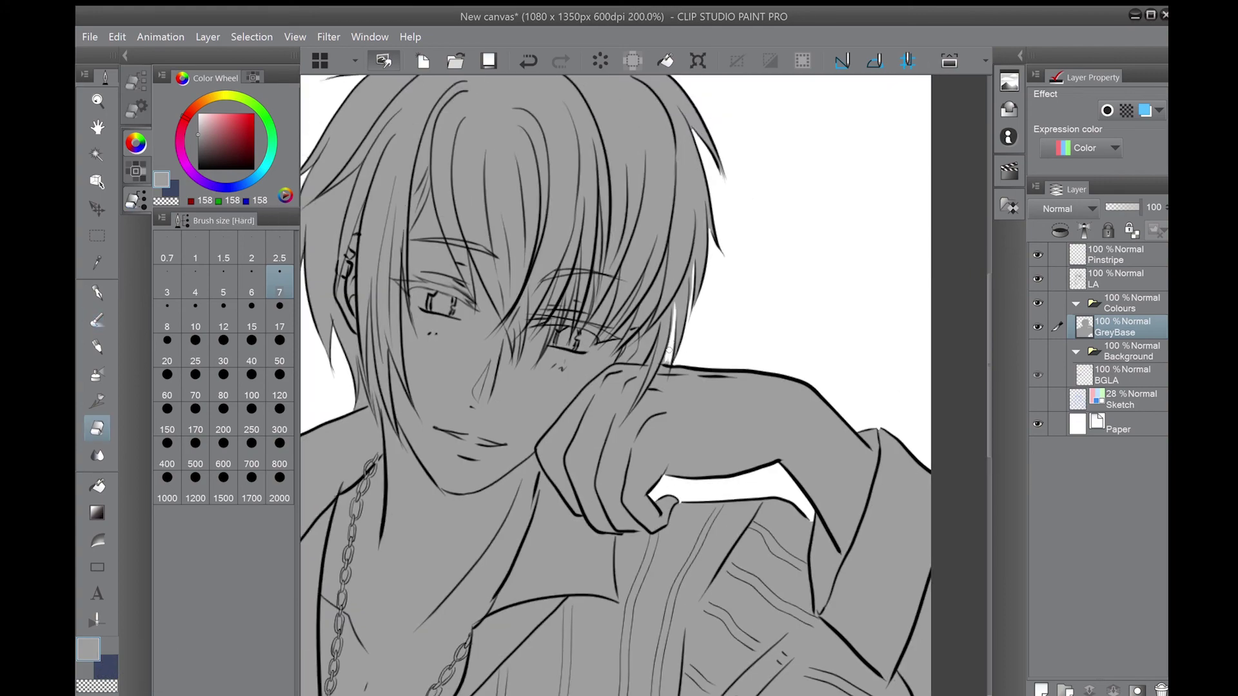
scroll(668, 352, down, 5)
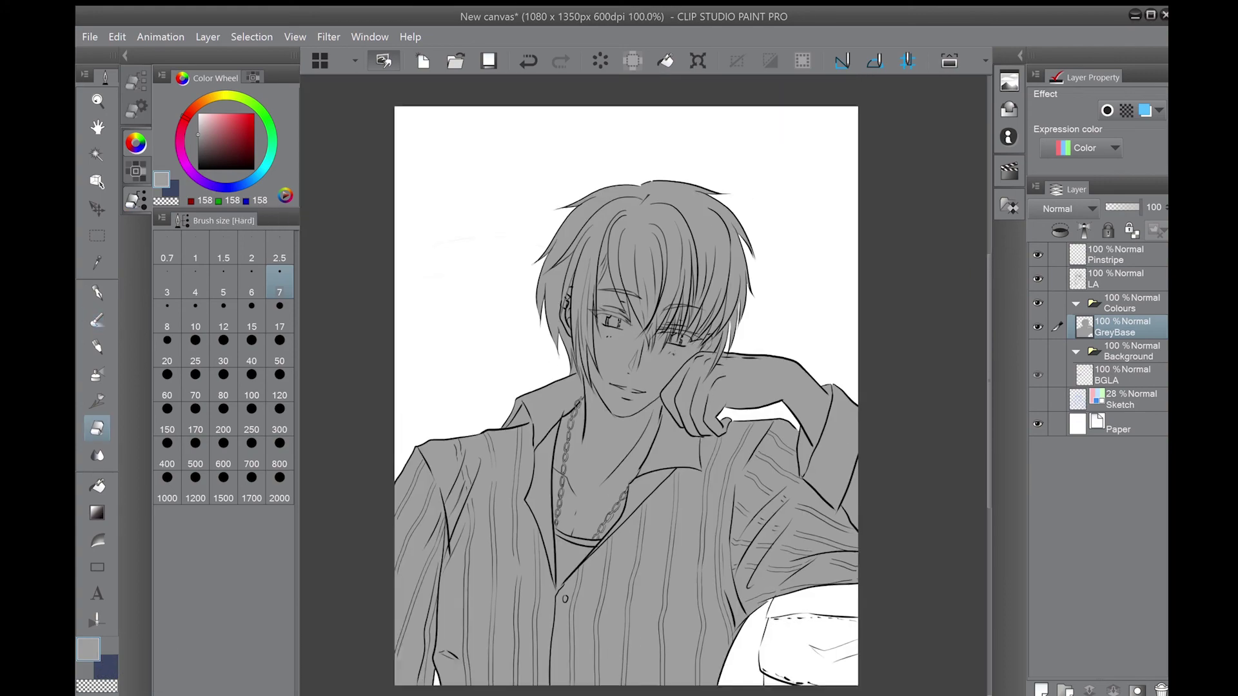
click(1037, 327)
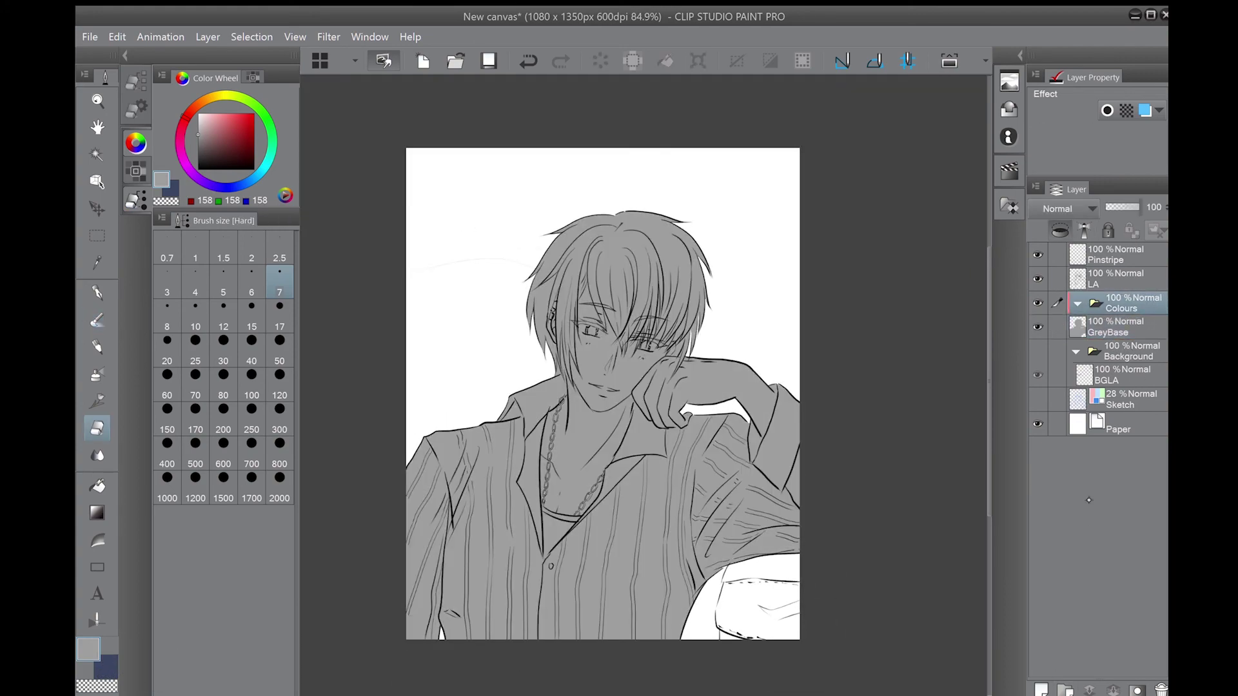
click(1037, 327)
- Add a layer named Flat Colour in the Colours folder, clip the folder to GreyBase, and set LA as the reference layer
key(ctrl+shift+n)
click(1122, 279)
click(1122, 326)
double_click(1122, 332)
text(Flat Colour)
key(Return)
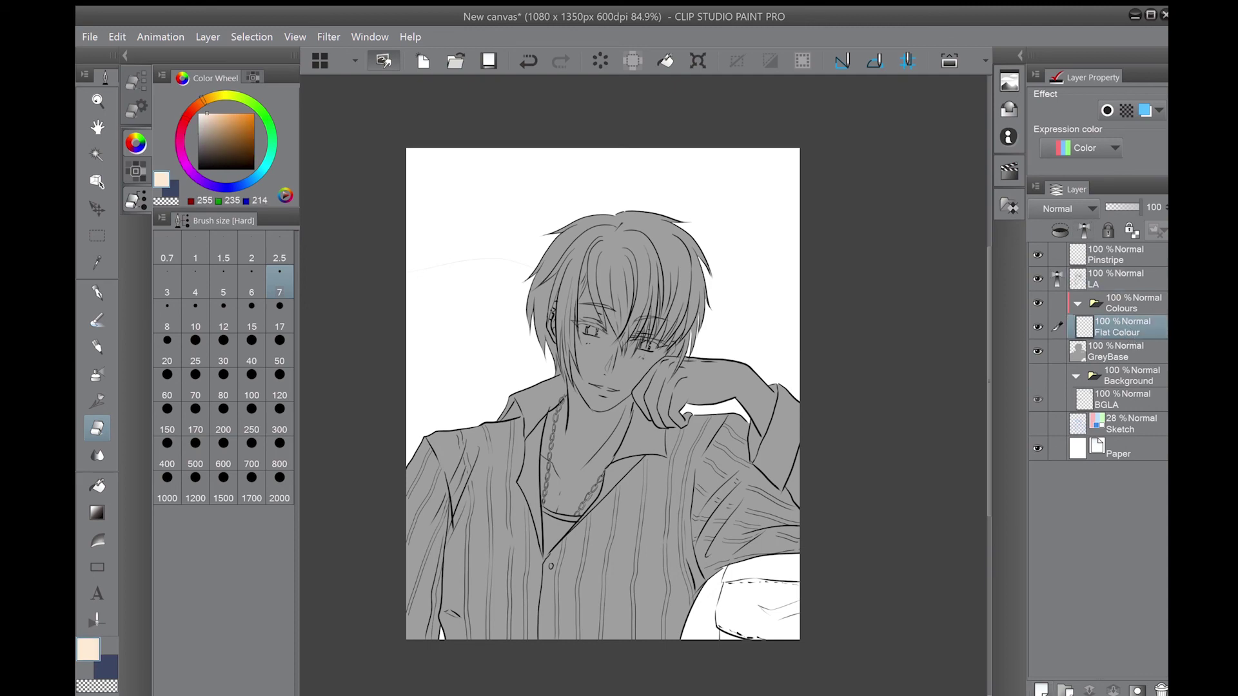
- Fill the face, neck, chest, hand and forearm with a pale skin tone (RGB 245, 228, 212) on the Flat Colour layer
click(96, 485)
click(135, 81)
click(274, 165)
click(613, 380)
key(ctrl+z)
click(135, 143)
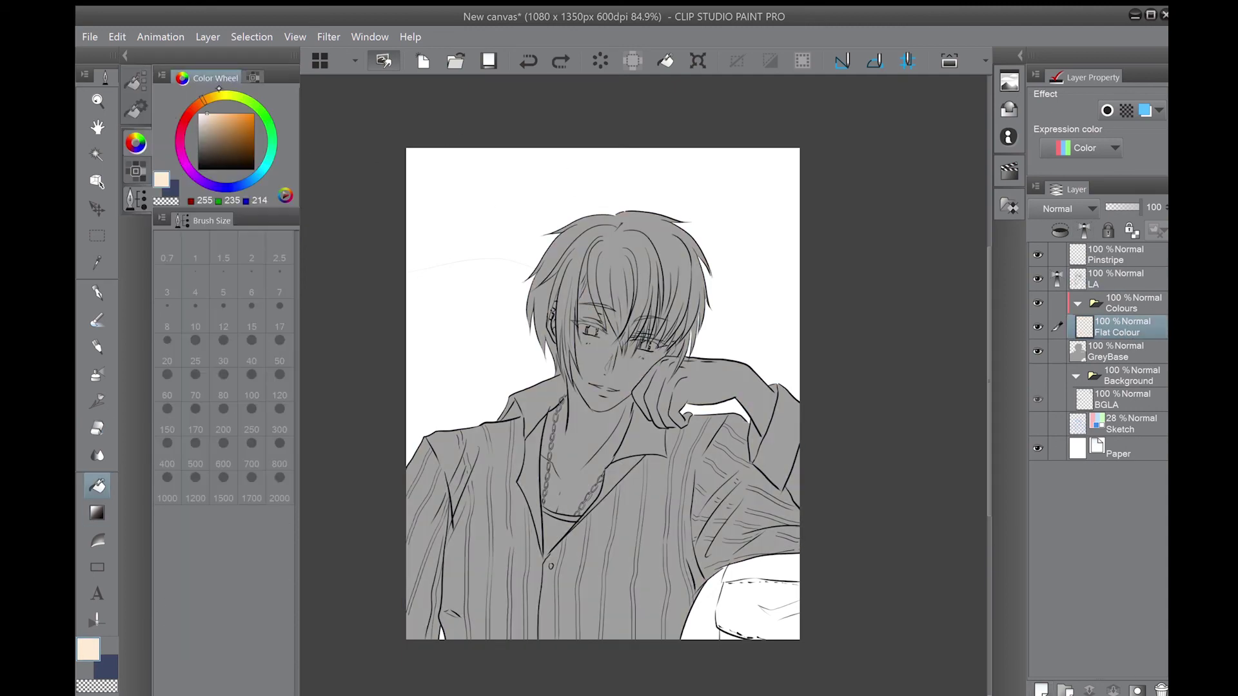
scroll(735, 390, up, 1)
click(599, 362)
click(559, 274)
click(561, 464)
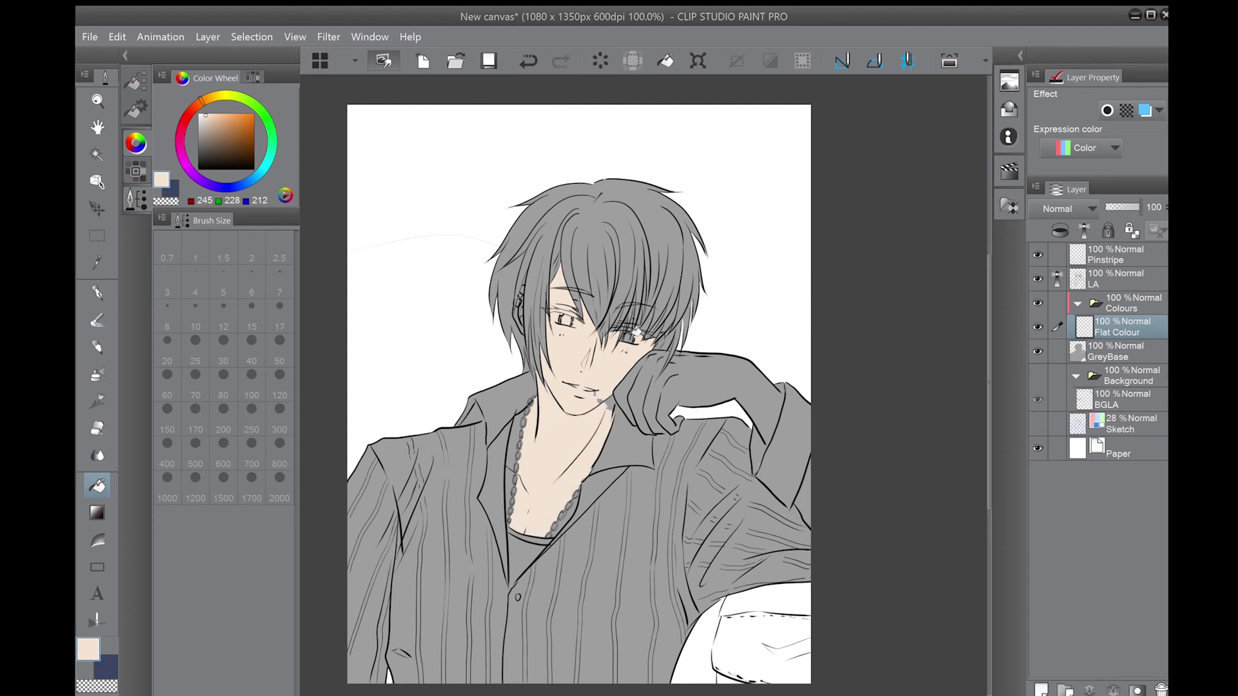
click(645, 400)
click(715, 393)
- Fill the leftover skin gaps around the face and necklace links, rename the layer Skin, and add a new layer above it
key(e)
key(p)
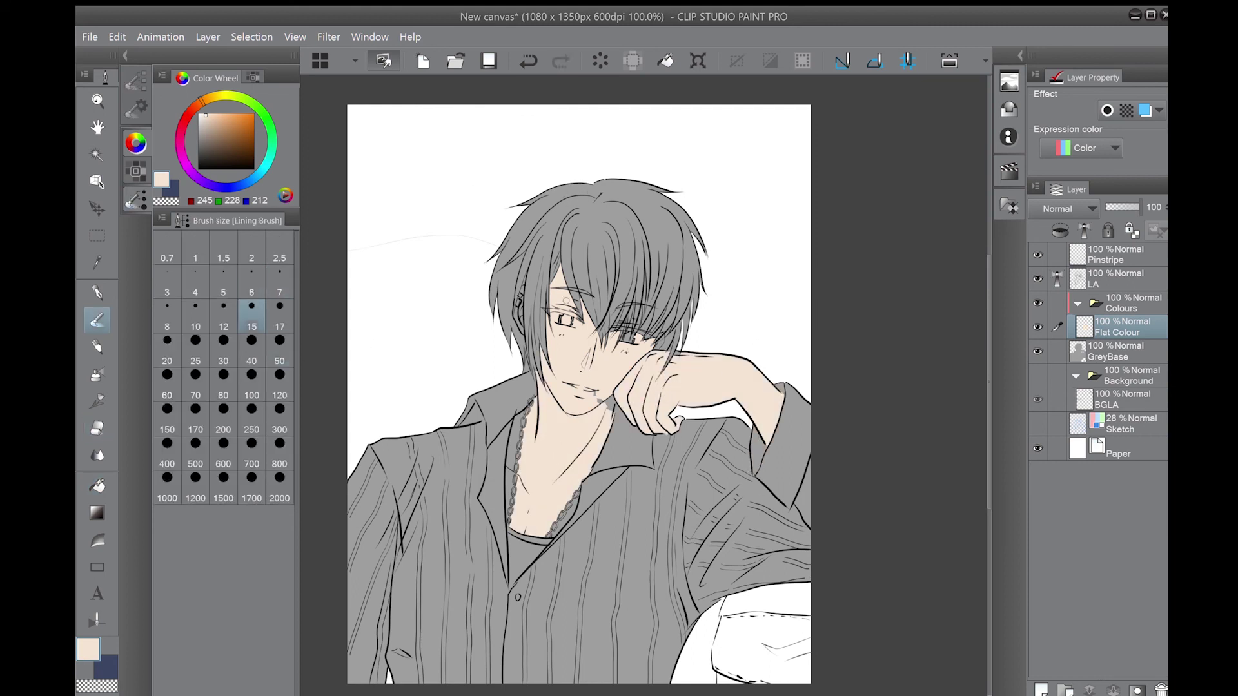
key(g)
click(514, 517)
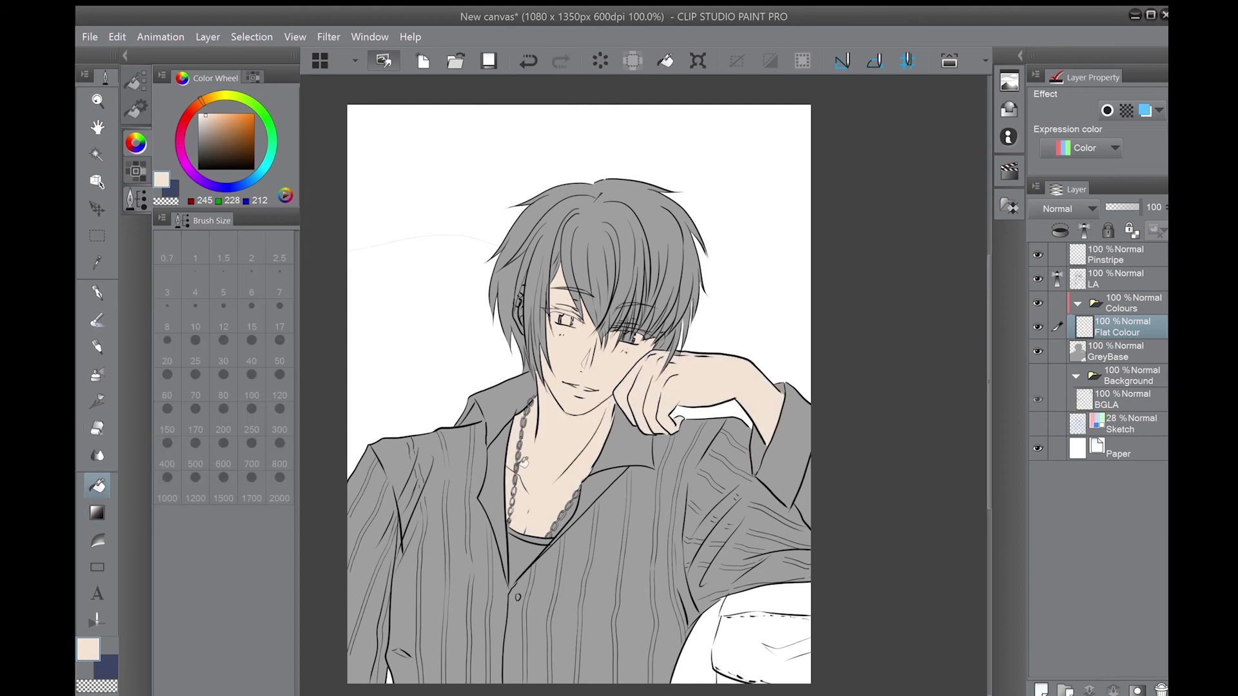
key(p)
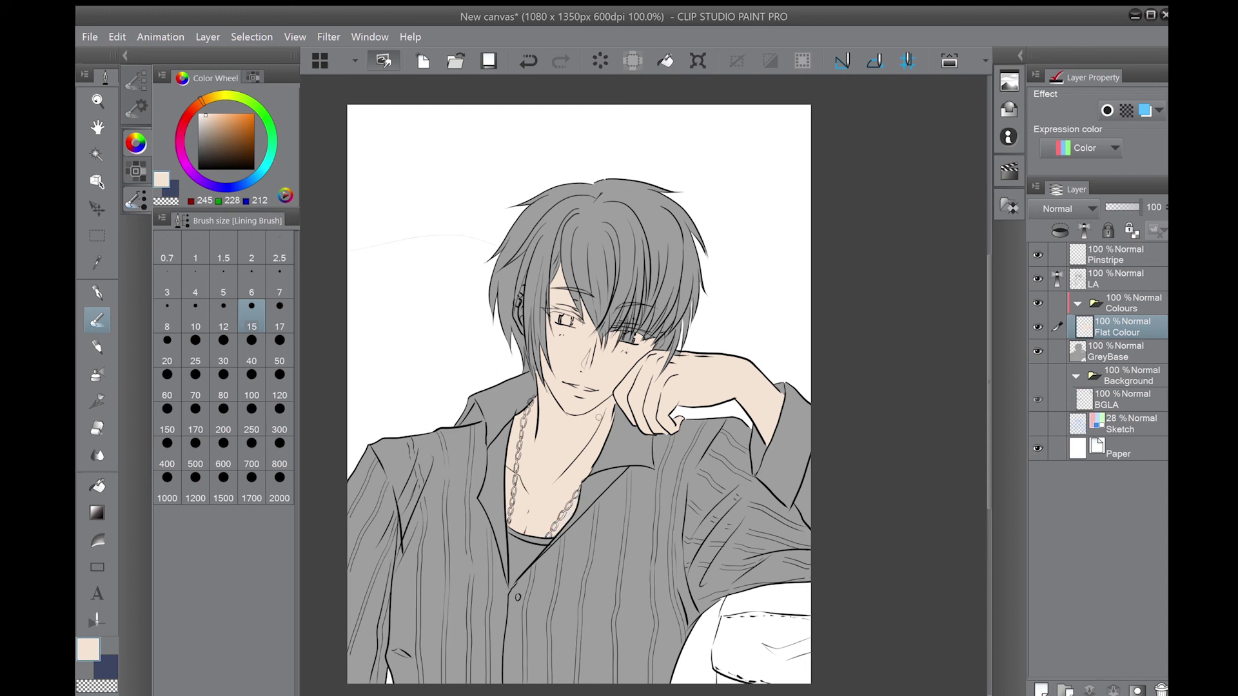
key(g)
key(p)
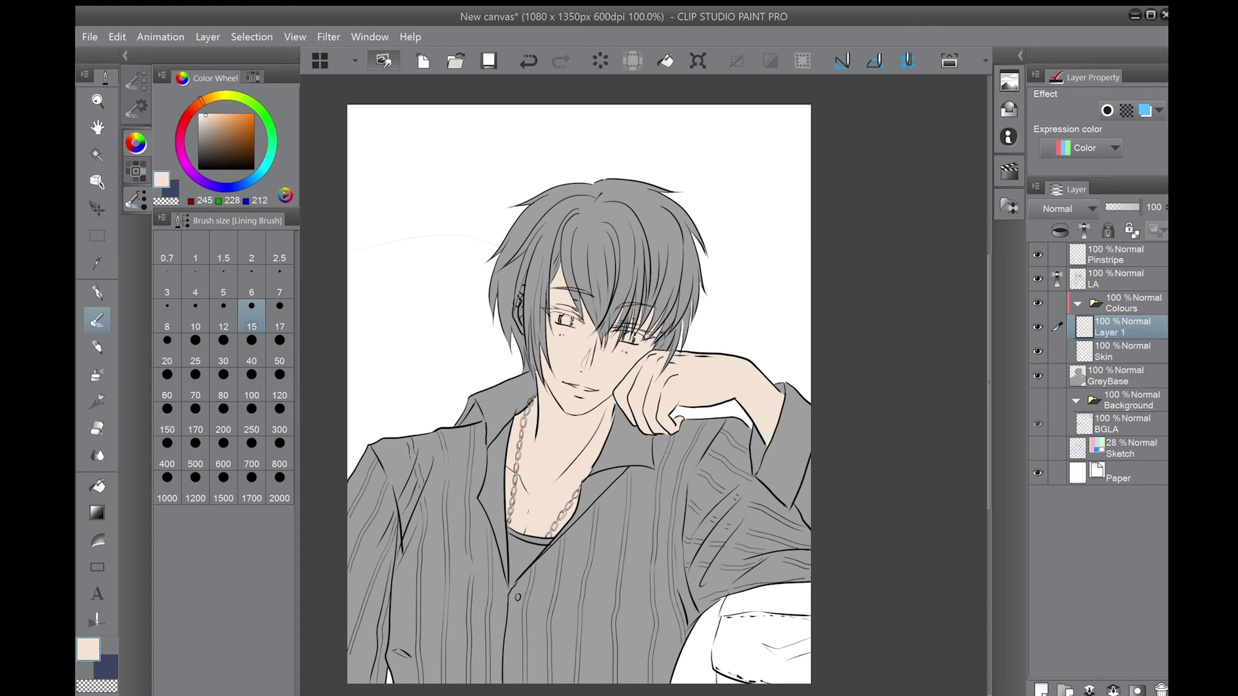
- Paint the hair brown (RGB 127, 103, 80) on Layer 1 with the Lining Brush at size 50, keeping it beneath the Skin layer
click(219, 137)
click(280, 349)
mouse_move(509, 258)
mouse_down()
mouse_move(586, 187)
mouse_move(671, 213)
mouse_move(687, 303)
mouse_up()
mouse_move(516, 271)
mouse_down()
mouse_move(600, 260)
mouse_move(645, 277)
mouse_move(600, 268)
mouse_move(651, 254)
mouse_move(551, 290)
mouse_move(523, 283)
mouse_move(680, 332)
mouse_up()
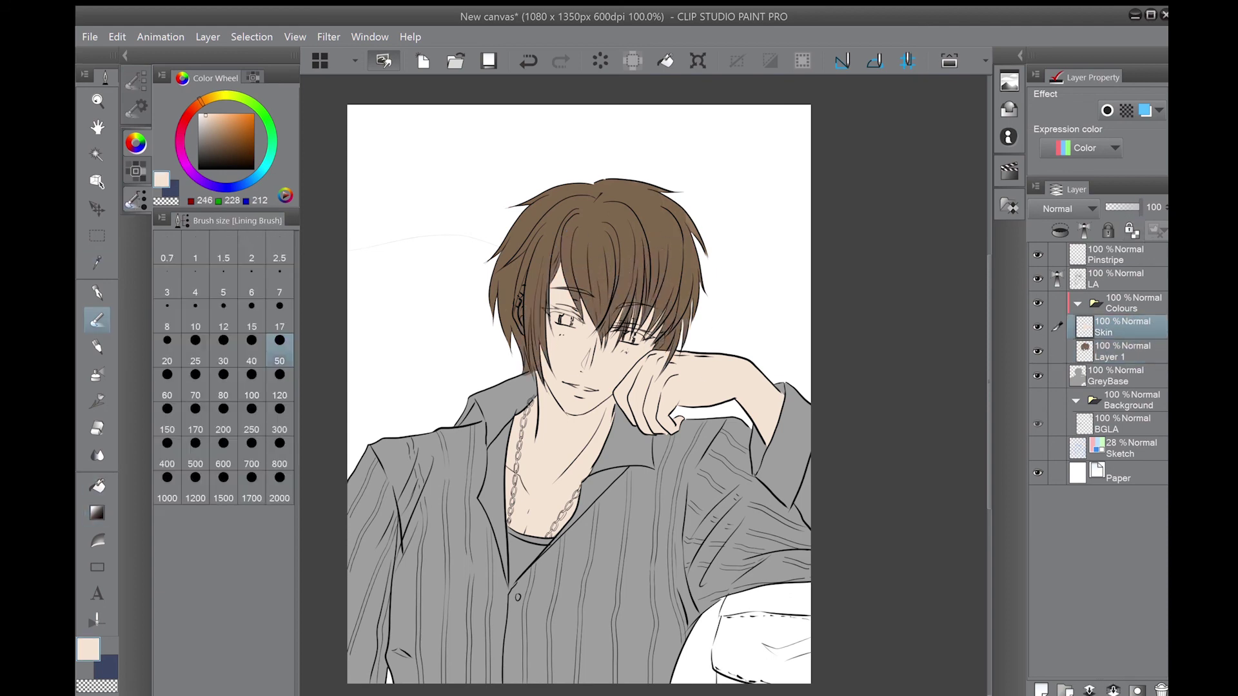
- Paint skin tone over the ear and the gaps between the fringe strands on the Skin layer with the Lining Brush at size 7
click(280, 283)
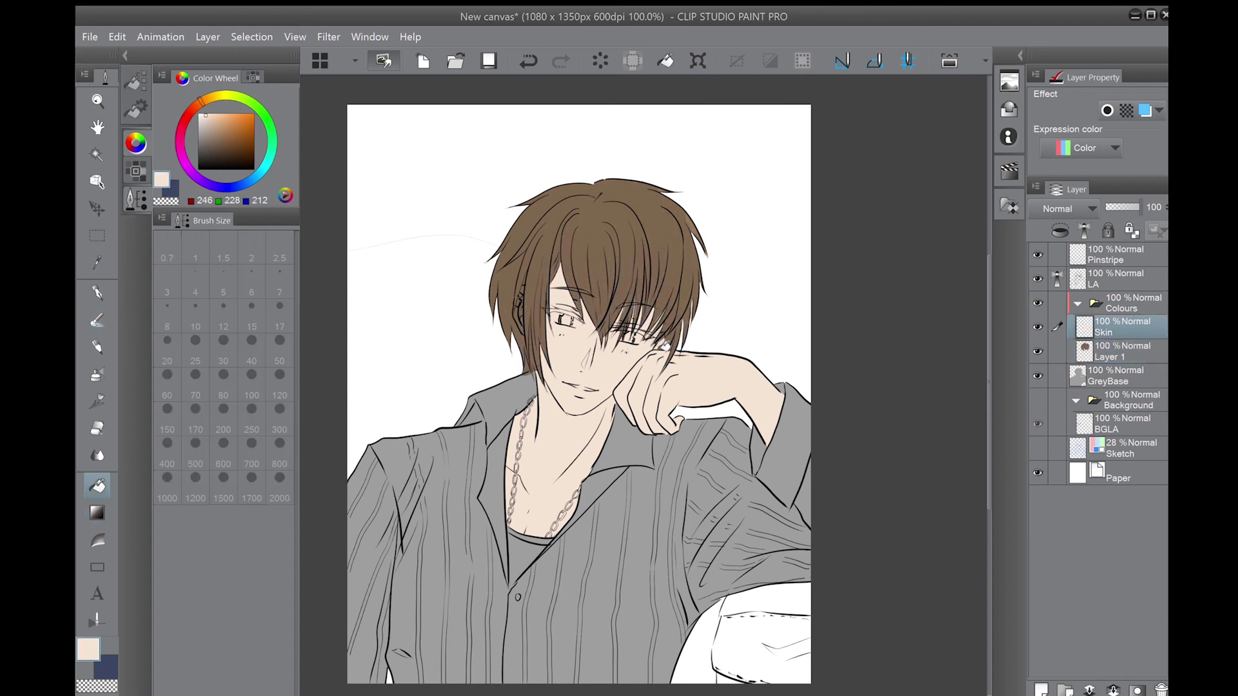
scroll(580, 322, up, 4)
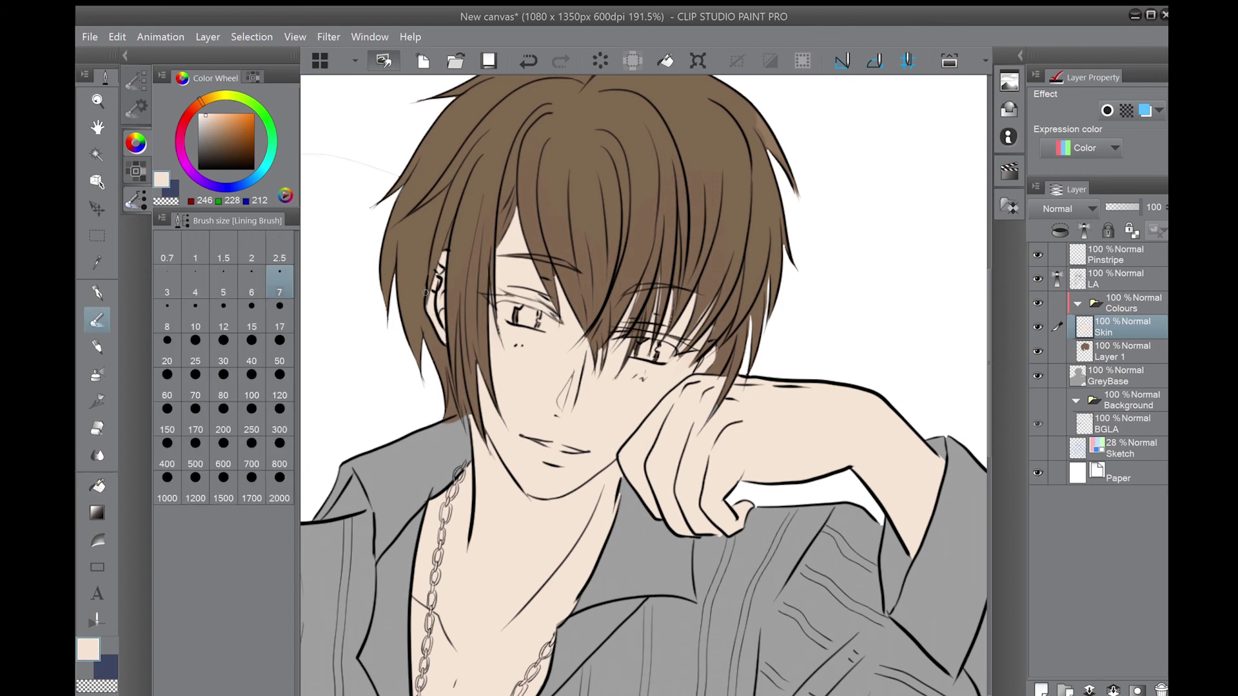
scroll(426, 292, down, 3)
- Clean up the colour edges between hair, neck and collar with the Hard eraser at size 7 and the sampled hair brown
key(alt+bracketleft)
key(e)
key(alt+bracketleft)
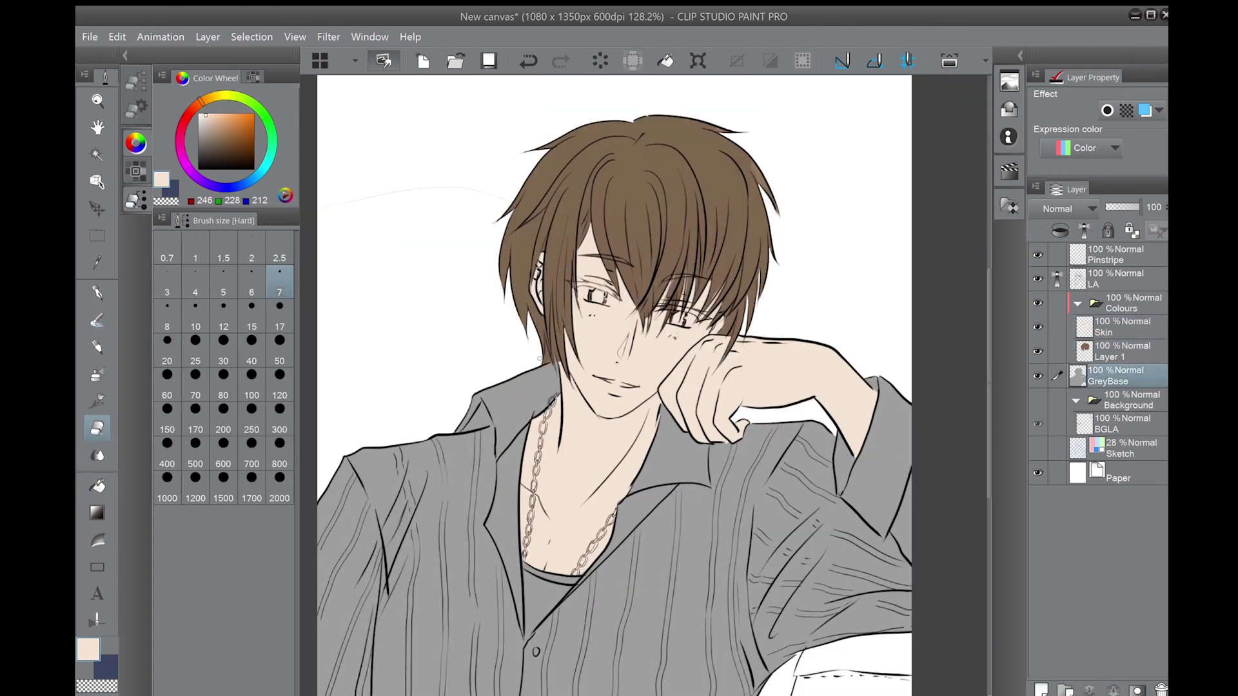
key(alt+bracketright)
key(p)
alt+click(553, 343)
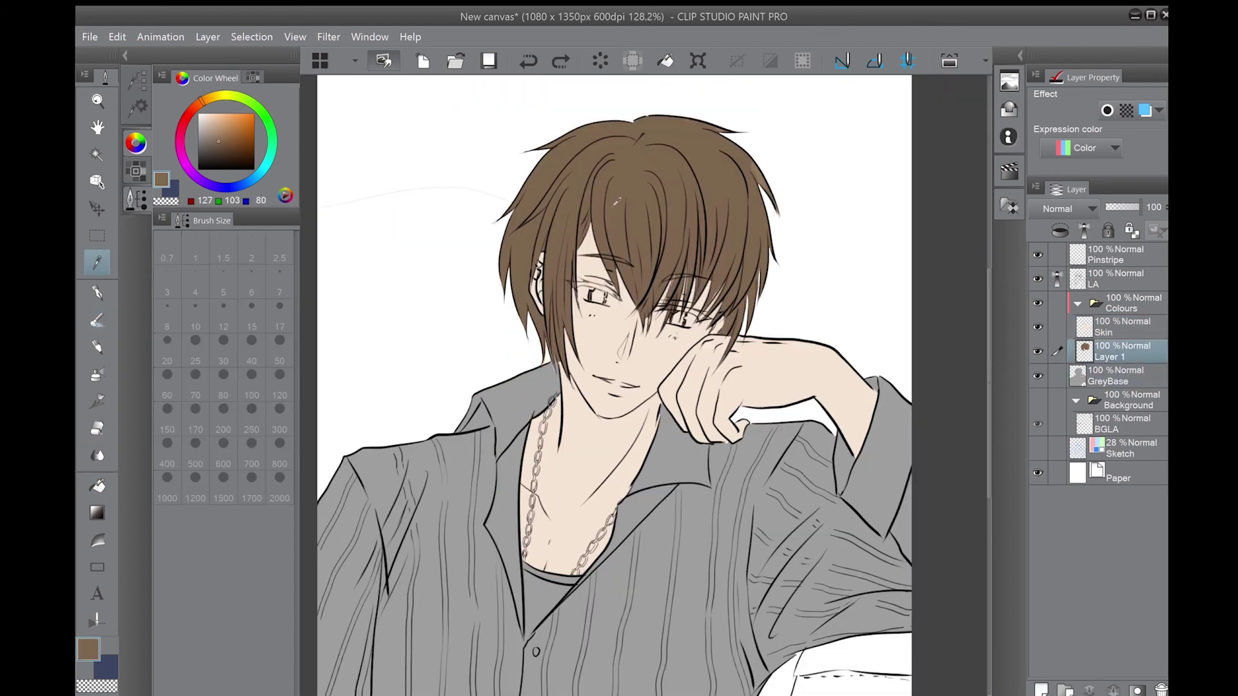
key(alt+bracketright)
key(e)
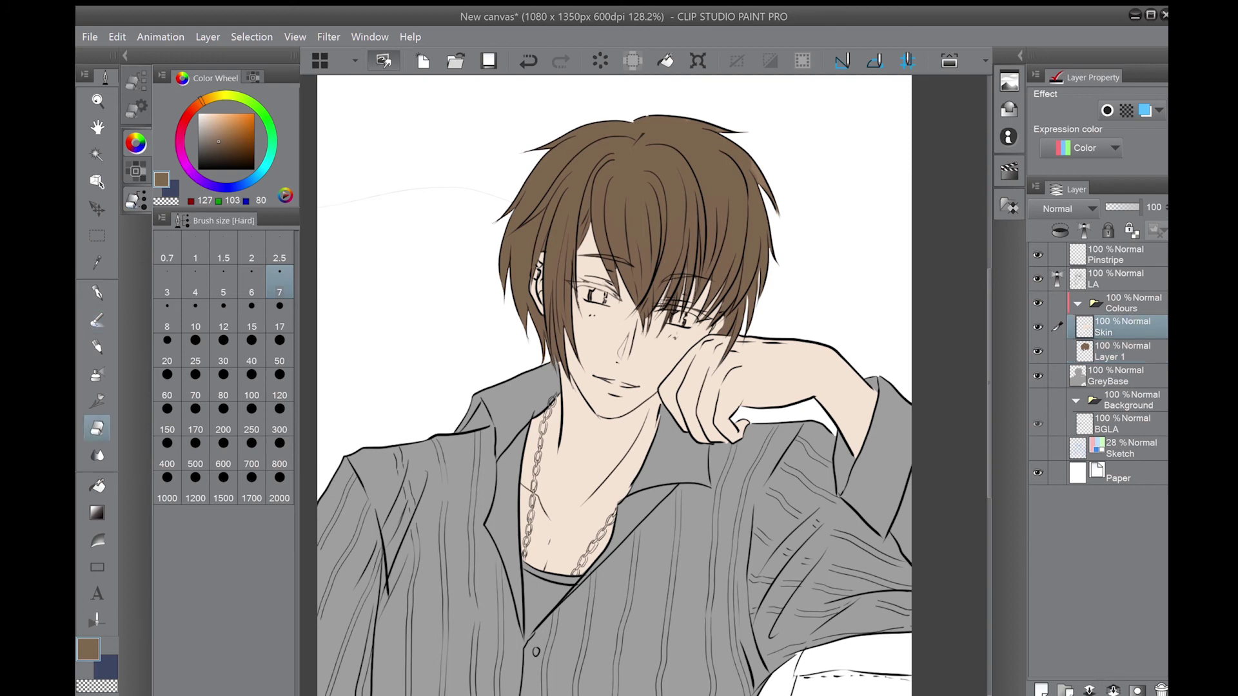
- On a new layer, paint the collar and the lowered arm's side of the shirt light grey (RGB 220, 220, 220) at brush size 50
key(ctrl+alt+0)
key(alt+bracketleft)
key(ctrl+shift+n)
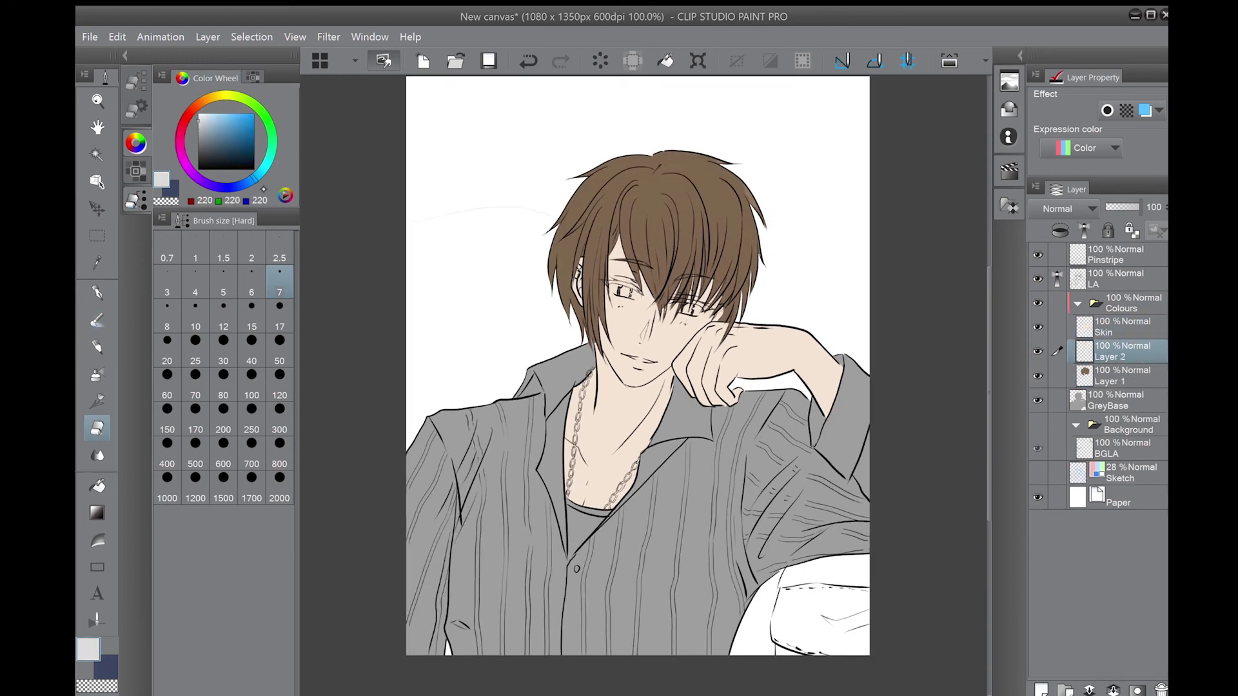
key(p)
mouse_move(437, 419)
mouse_down()
mouse_move(426, 531)
mouse_move(515, 400)
mouse_move(548, 529)
mouse_up()
- Move the shirt colour layer below Layer 1, rename it Shirt, and paint the rest of the shirt at brush size 120
drag(1122, 356, 1122, 386)
double_click(1106, 381)
text(Shirt)
key(Return)
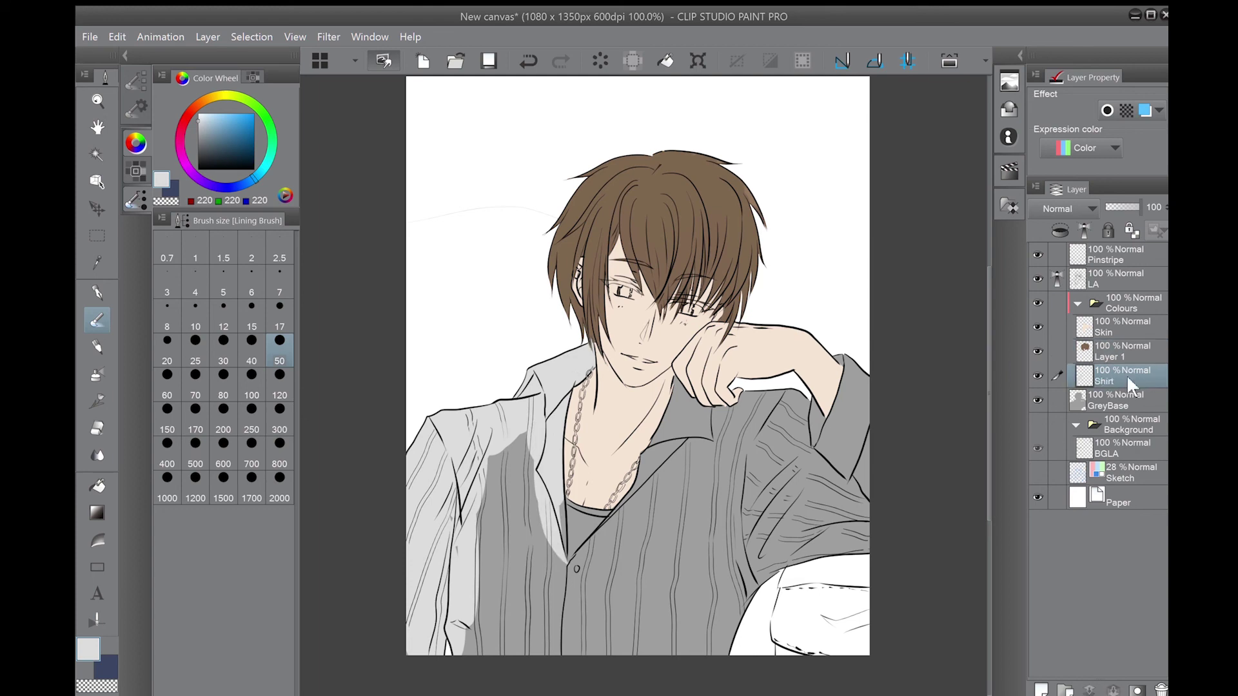
click(279, 395)
mouse_move(490, 452)
mouse_down()
mouse_move(578, 638)
mouse_move(838, 419)
mouse_move(709, 619)
mouse_up()
- Add a layer named Stripes above Shirt and clip it to the Shirt layer
key(ctrl+shift+n)
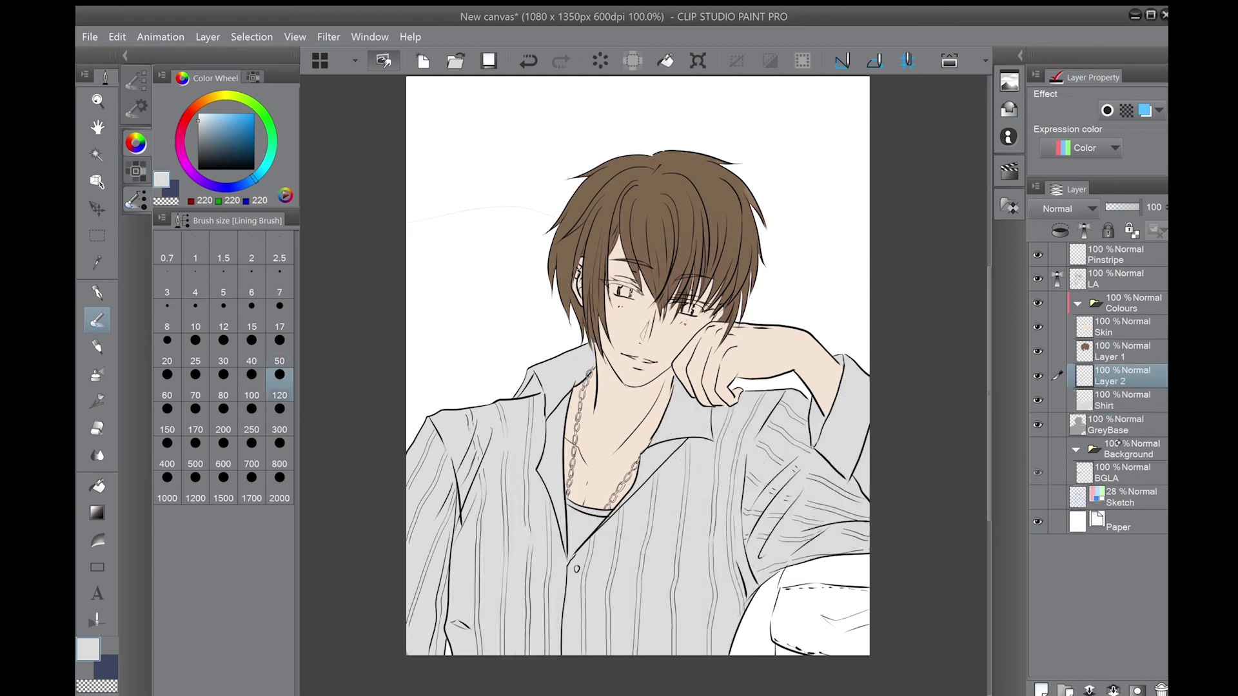
double_click(1111, 381)
text(Stripes)
key(Return)
click(1060, 230)
- Lock the Shirt layer's transparent pixels and fill the shirt with a lighter off-white
click(1122, 400)
click(1131, 231)
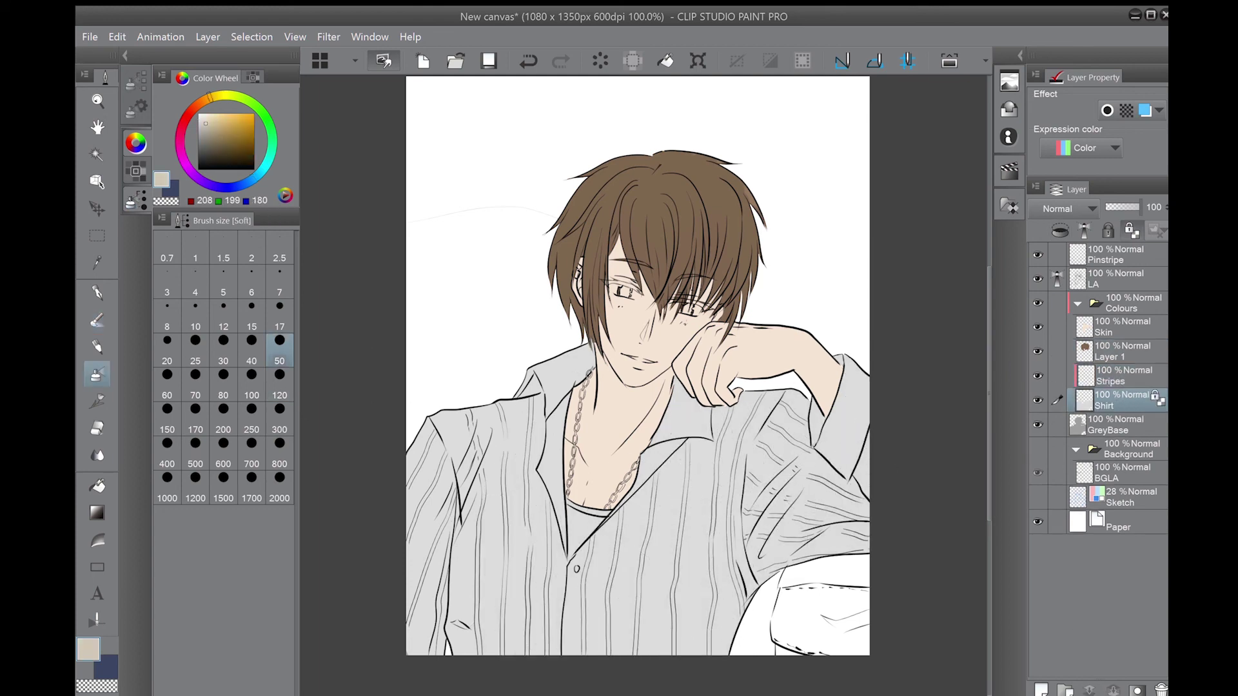
key(g)
click(636, 587)
- Paint beige stripes between the shirt's pinstripe lines on the Stripes layer with the Lining Brush at size 12
key(p)
click(1122, 375)
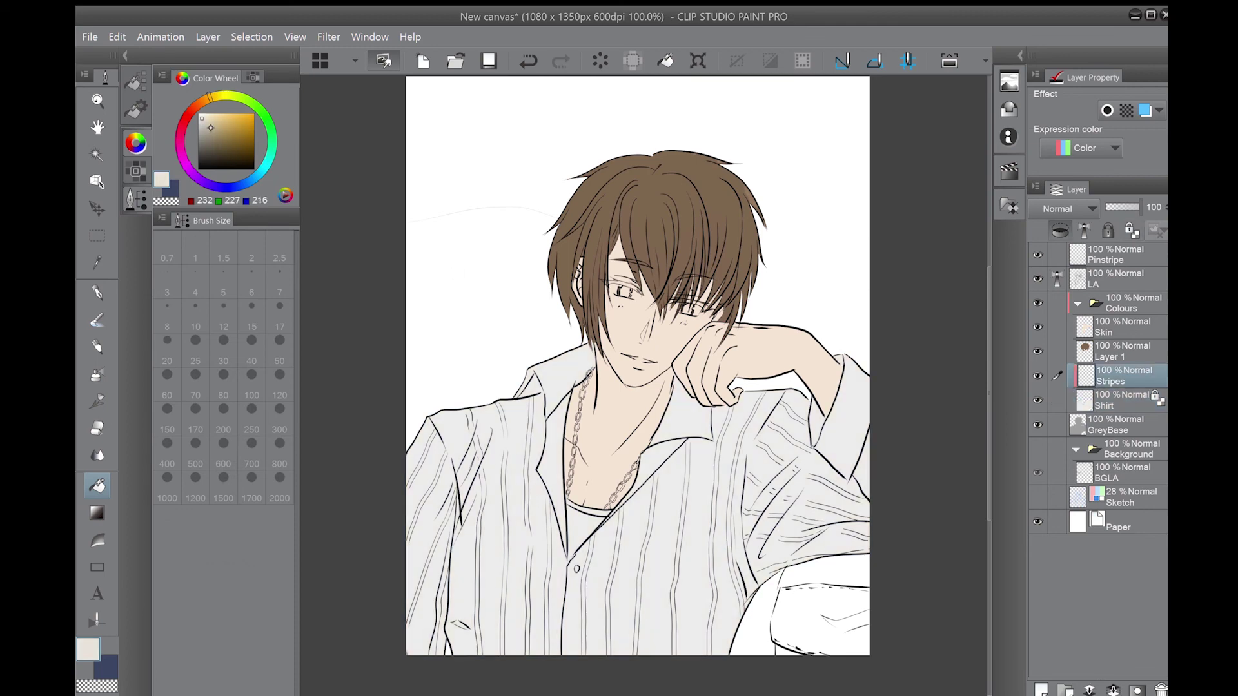
click(279, 283)
click(223, 315)
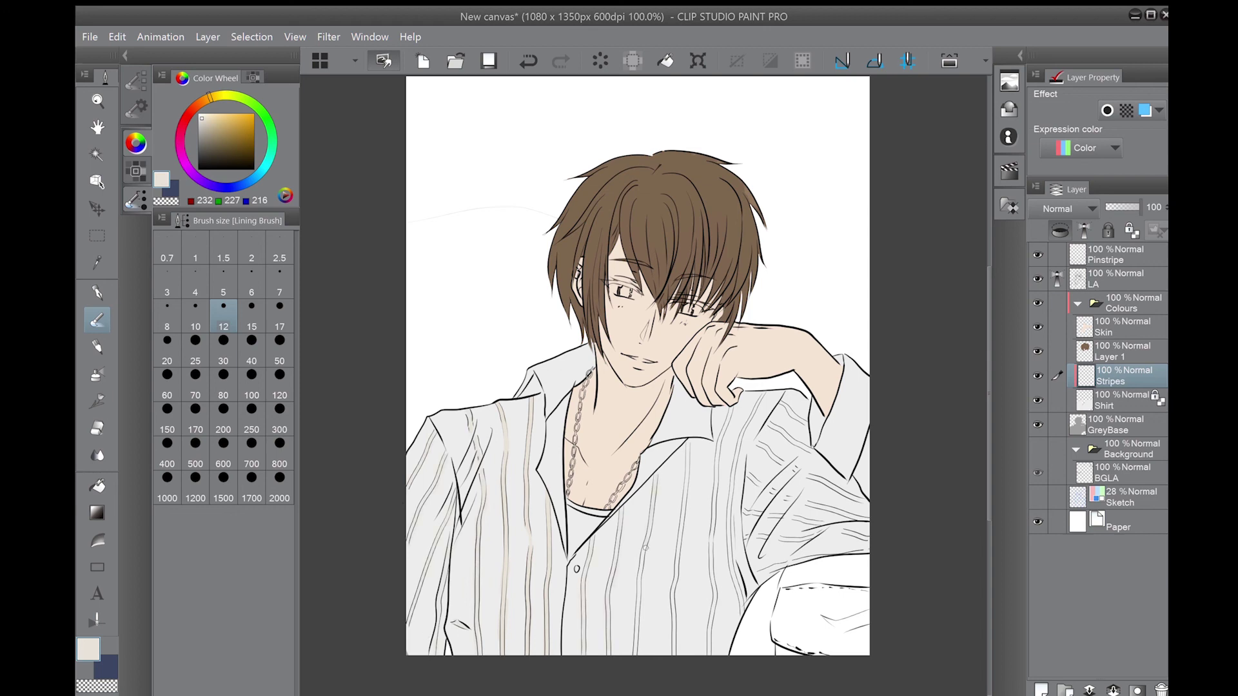
- Ink pinstripes across the raised arm's cuff on the Pinstripe layer in near-black (RGB 10, 7, 0)
click(1122, 255)
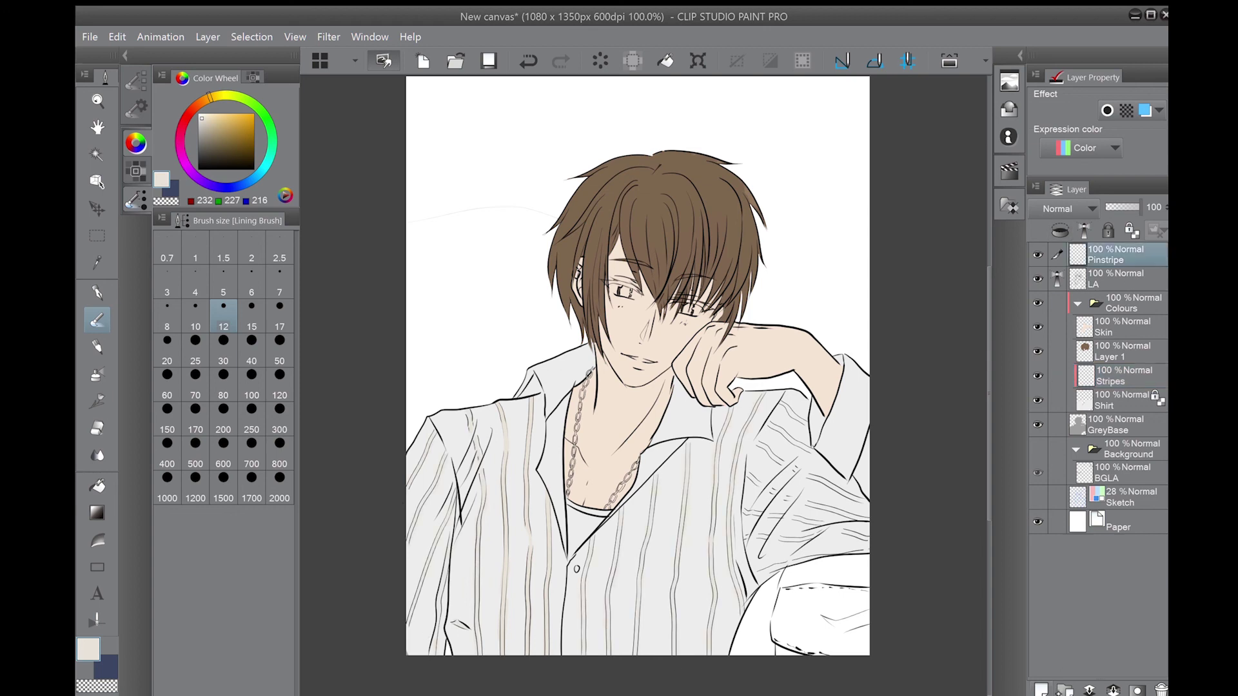
scroll(672, 443, up, 2)
click(98, 346)
click(254, 168)
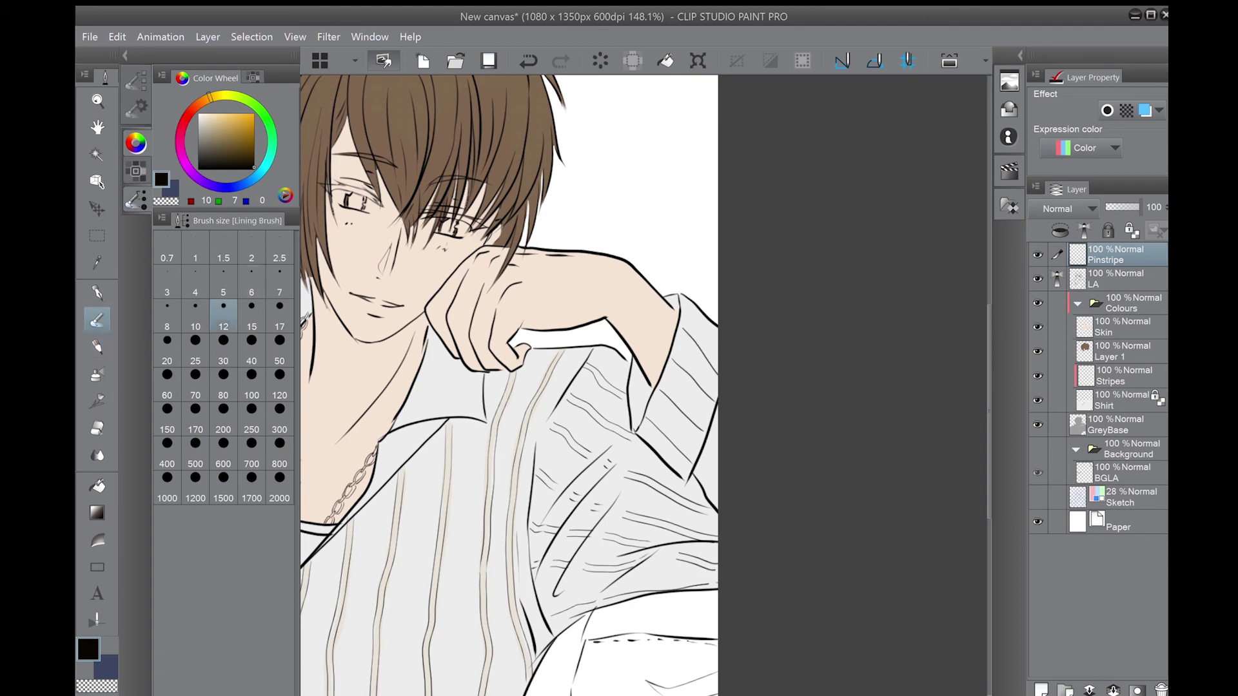
- Duplicate the cuff pinstripes into double lines and ink pinstripes across the collar with the Darker pencil at size 6
key(m)
drag(693, 316, 678, 429)
key(ctrl+t)
key(Escape)
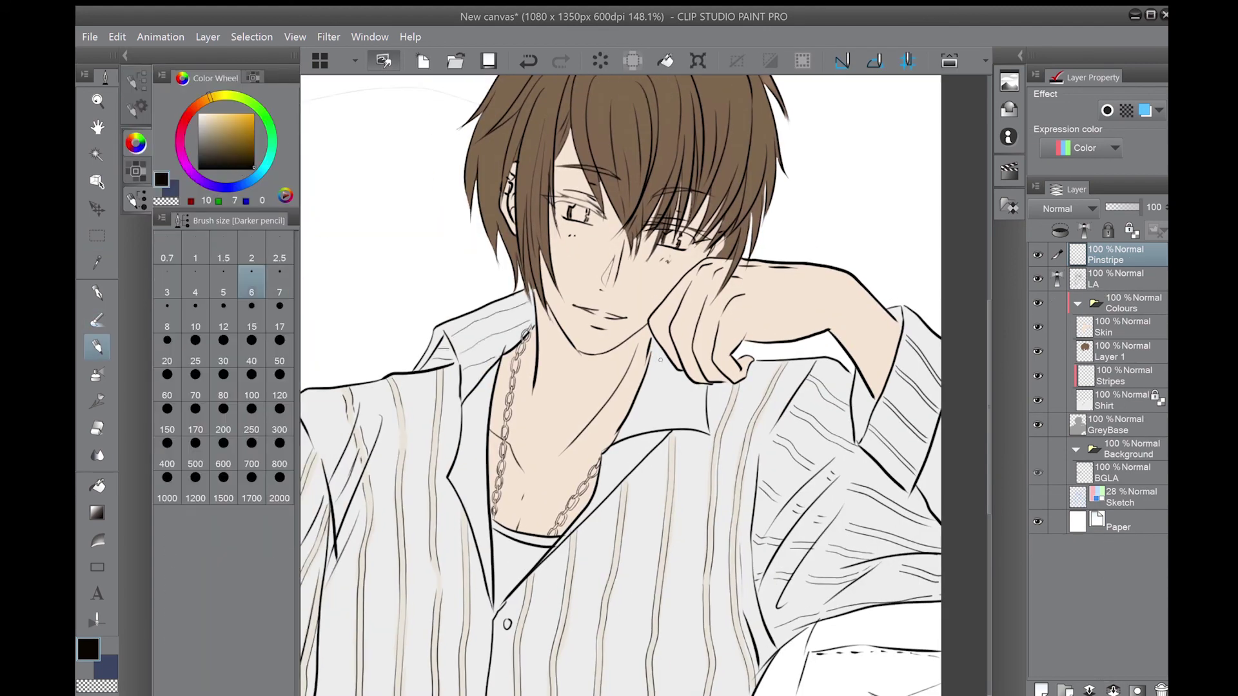
key(m)
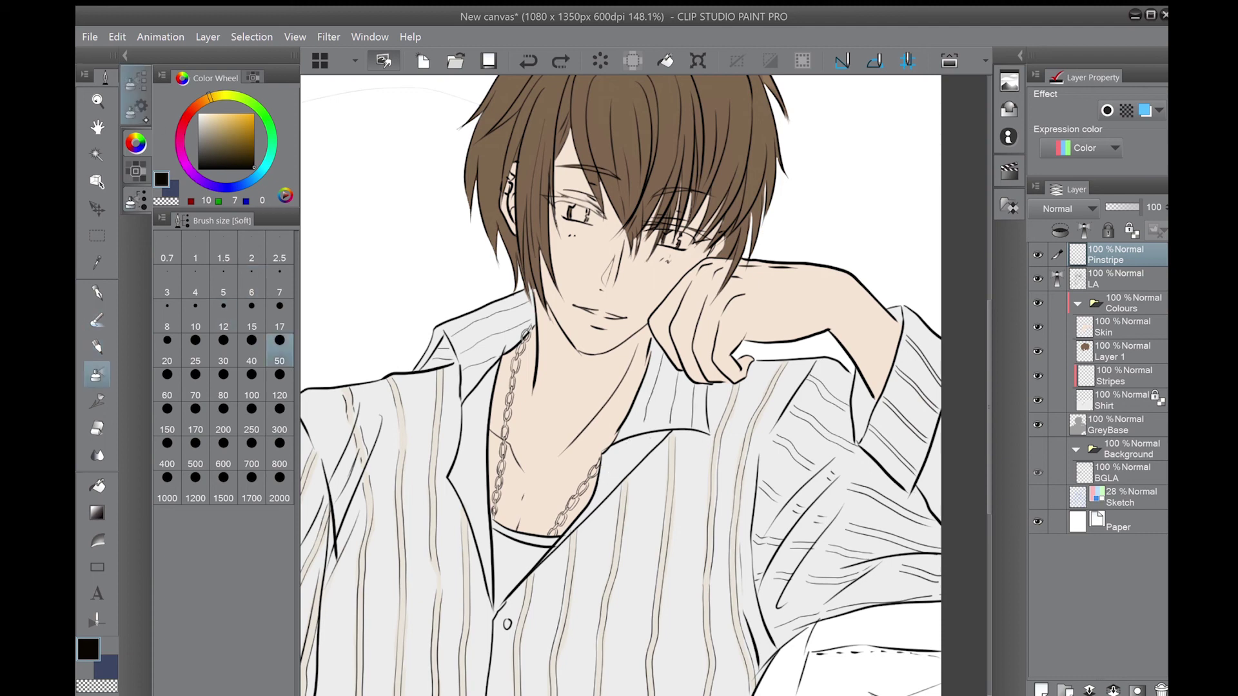
drag(510, 290, 445, 374)
mouse_move(665, 345)
mouse_down()
mouse_move(652, 387)
mouse_move(683, 403)
mouse_up()
key(ctrl+c)
key(ctrl+v)
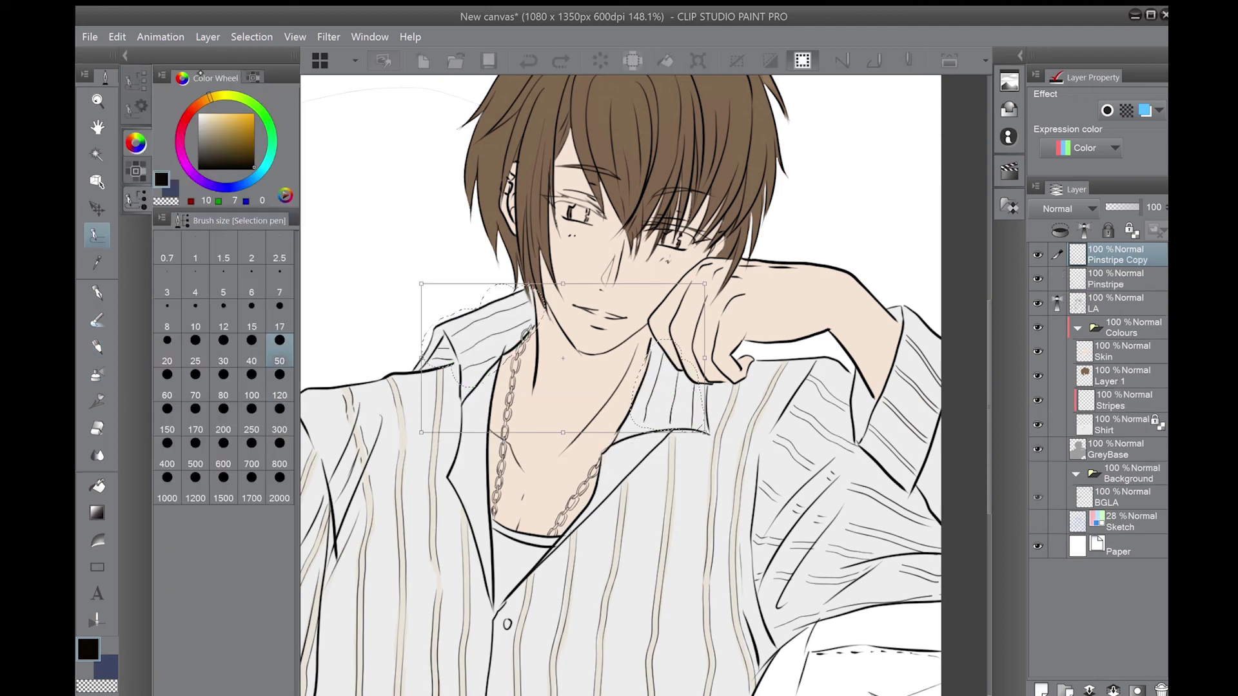
key(ctrl+z)
key(ctrl+d)
- Select the pinstripes on the collar beside the lowered arm with the Selection pen and duplicate them, slightly offset, into double lines
drag(452, 329, 456, 335)
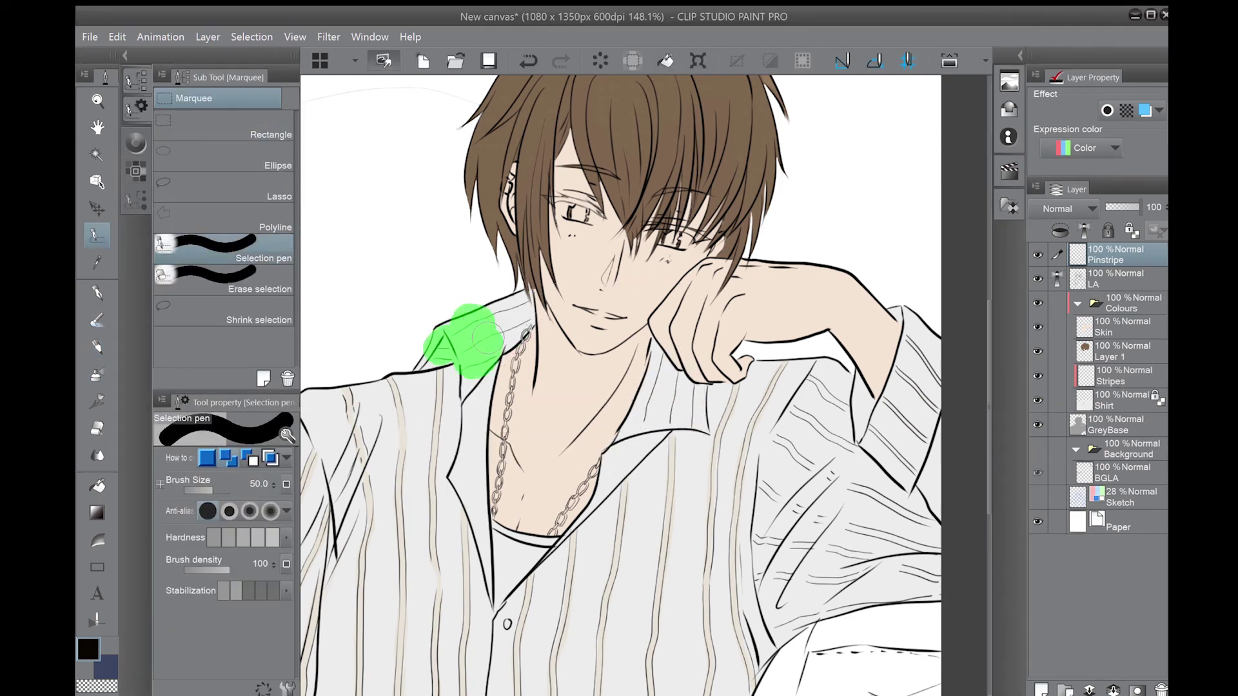
key(ctrl+c)
key(ctrl+v)
key(ctrl+t)
drag(505, 304, 525, 290)
key(Return)
click(223, 126)
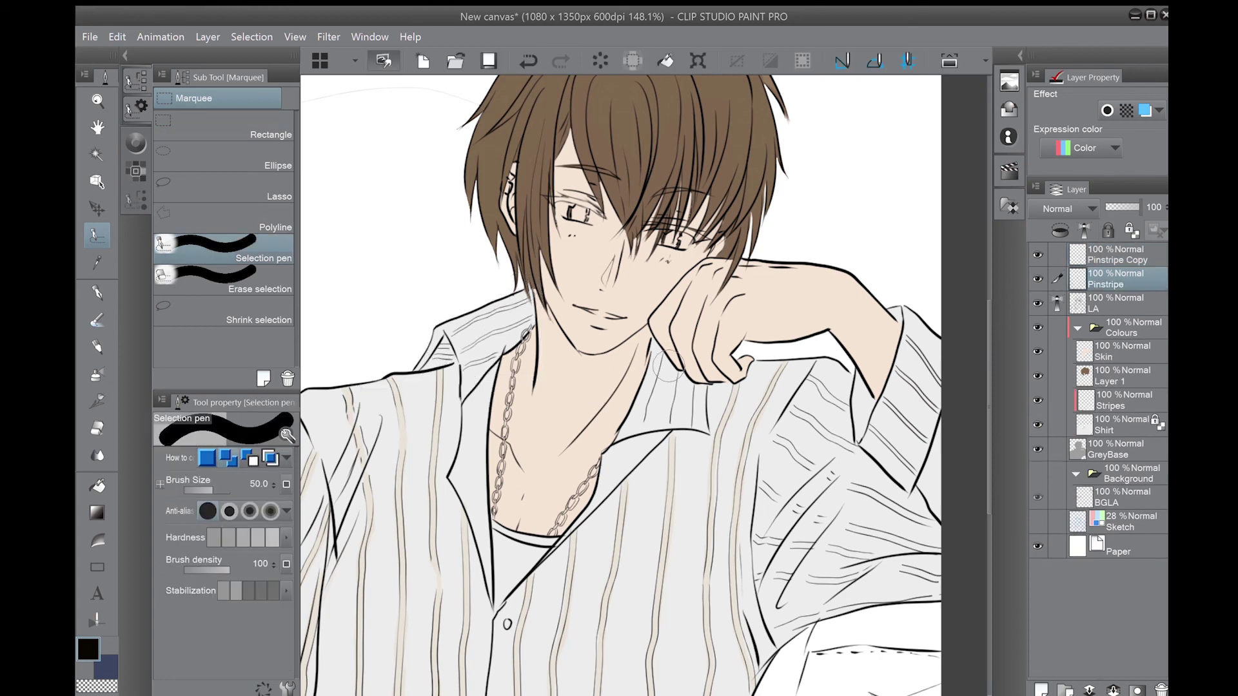
- Duplicate the pinstripes on the collar below the raised hand, slightly offset, into double lines and merge the copy into the Pinstripe layer
drag(635, 339, 704, 432)
key(ctrl+z)
key(ctrl+z)
key(ctrl+z)
key(p)
scroll(619, 387, down, 2)
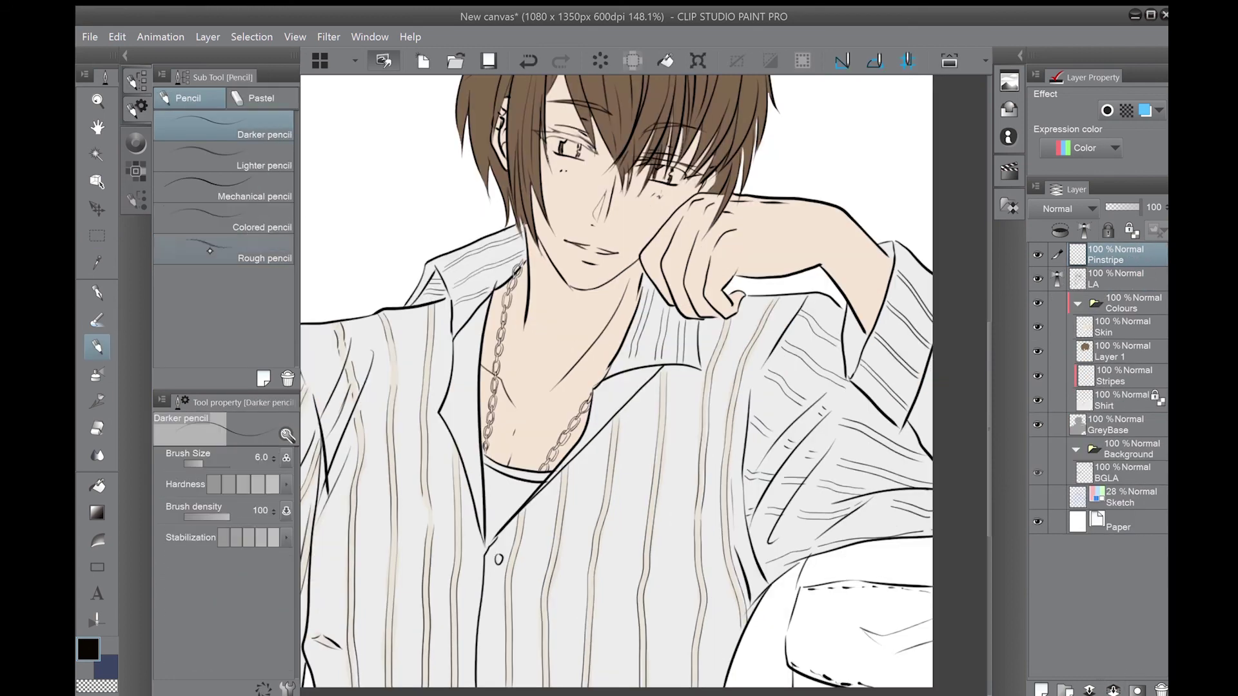
- Duplicate the pinstripes on the inner collar beside the lowered arm's side of the necklace into offset double lines, merged into Pinstripe
key(m)
drag(459, 322, 490, 480)
key(ctrl+c)
key(ctrl+v)
key(ctrl+t)
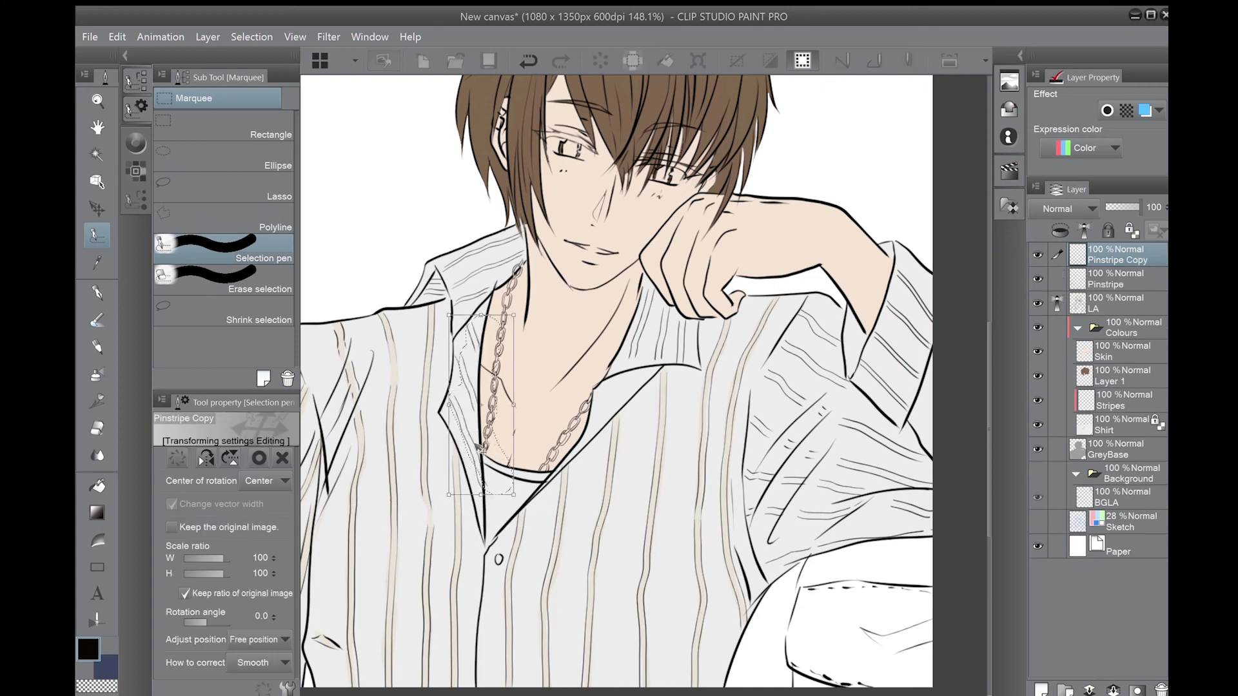
key(ctrl+z)
key(ctrl+z)
key(ctrl+z)
key(p)
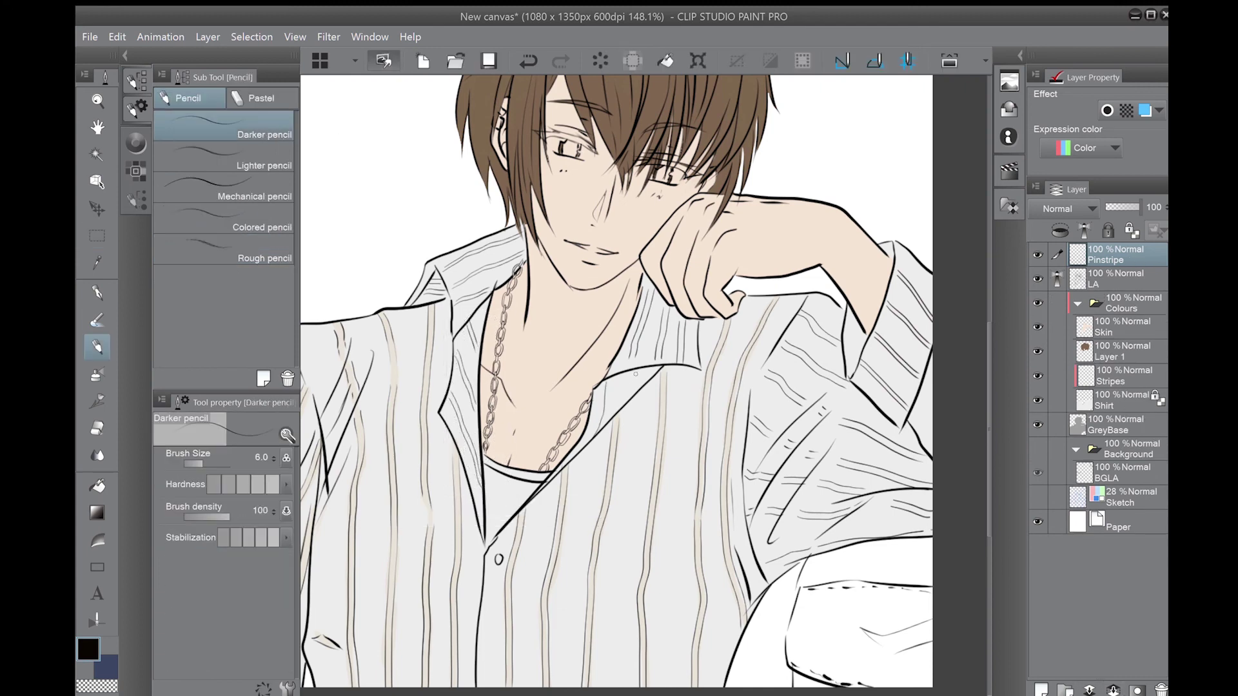
- Select the pinstripes on the narrow collar edge beside the raised arm's side of the necklace and duplicate them into double lines
key(m)
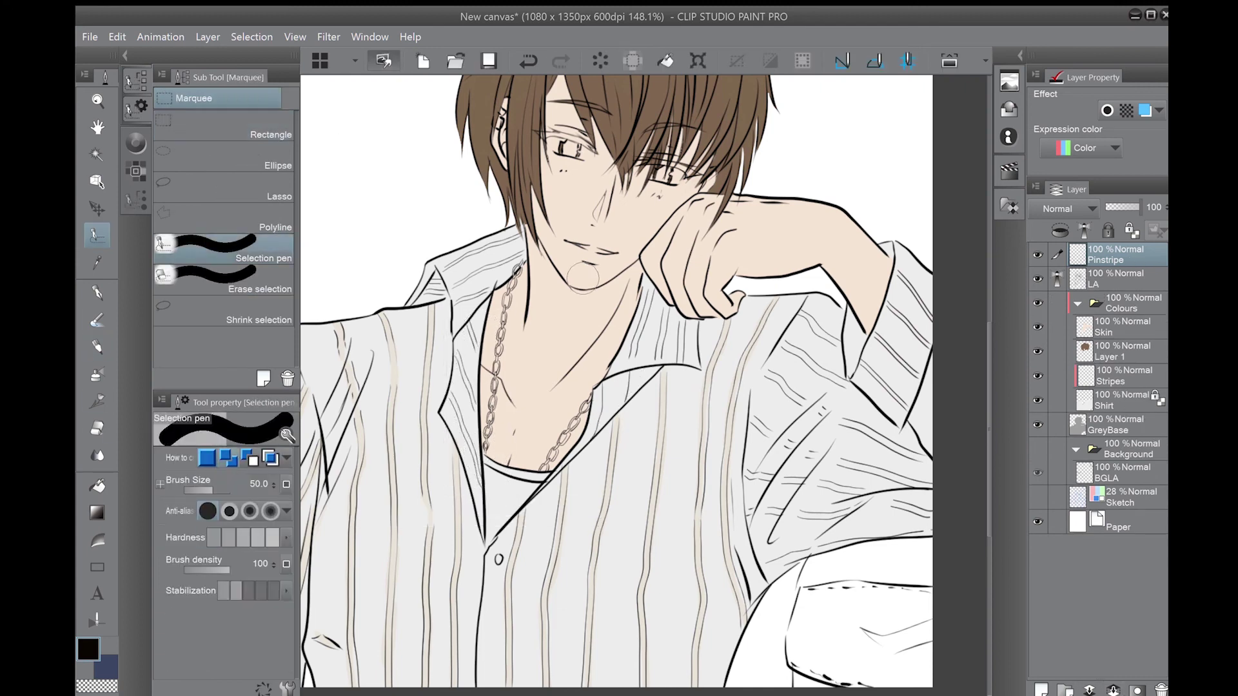
drag(627, 374, 599, 445)
key(ctrl+c)
key(ctrl+v)
key(ctrl+z)
key(p)
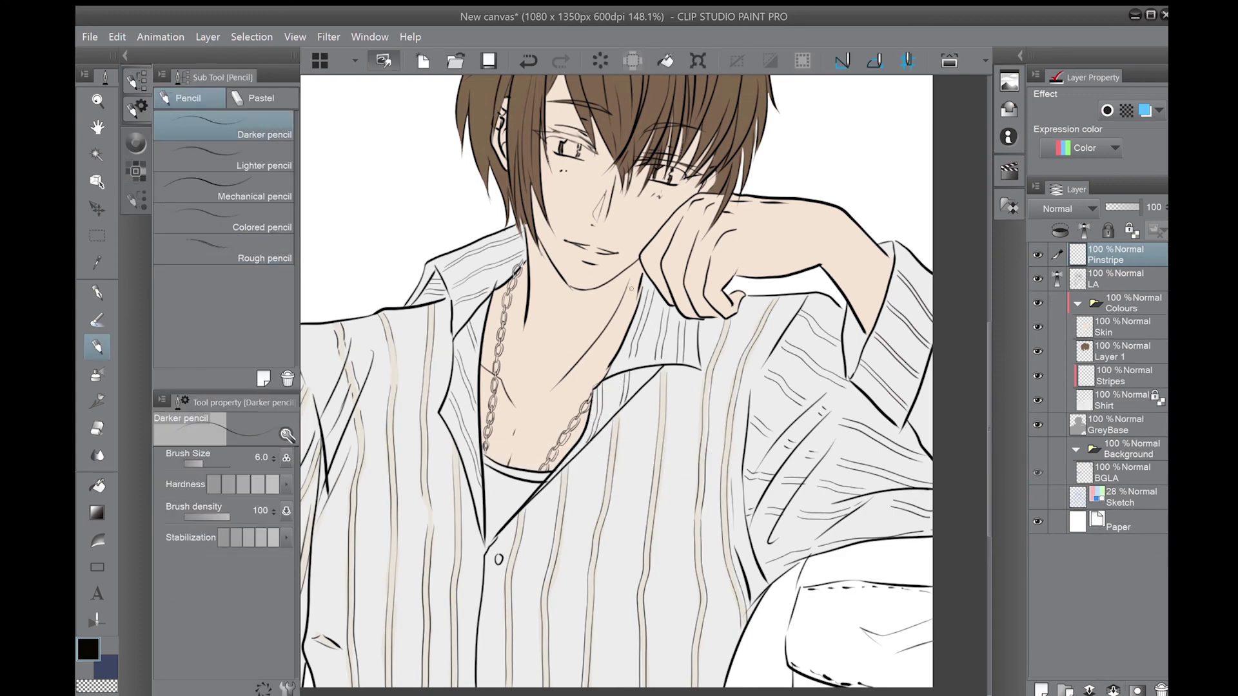
- Paint beige (RGB 232, 227, 216) stripes between the collar and cuff pinstripes on the Stripes layer with the Lining Brush at size 12
scroll(617, 380, down, 2)
scroll(617, 380, up, 3)
key(b)
click(1122, 376)
alt+click(642, 385)
key([)
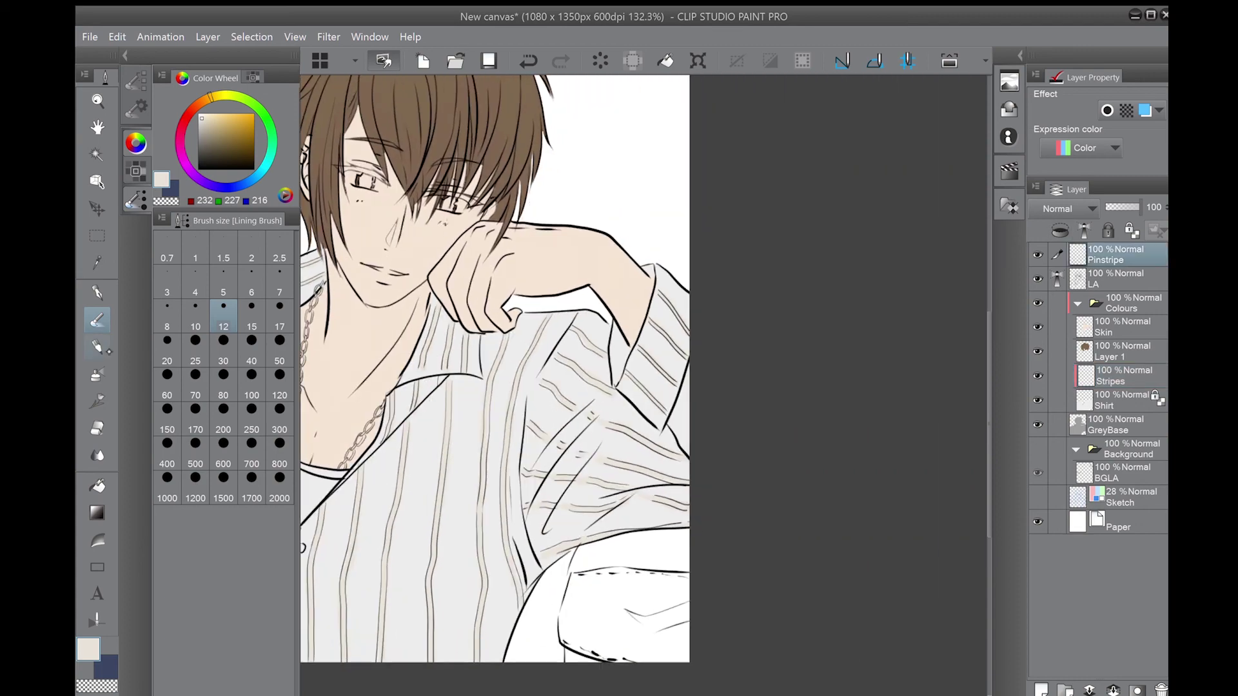
key(p)
key(p)
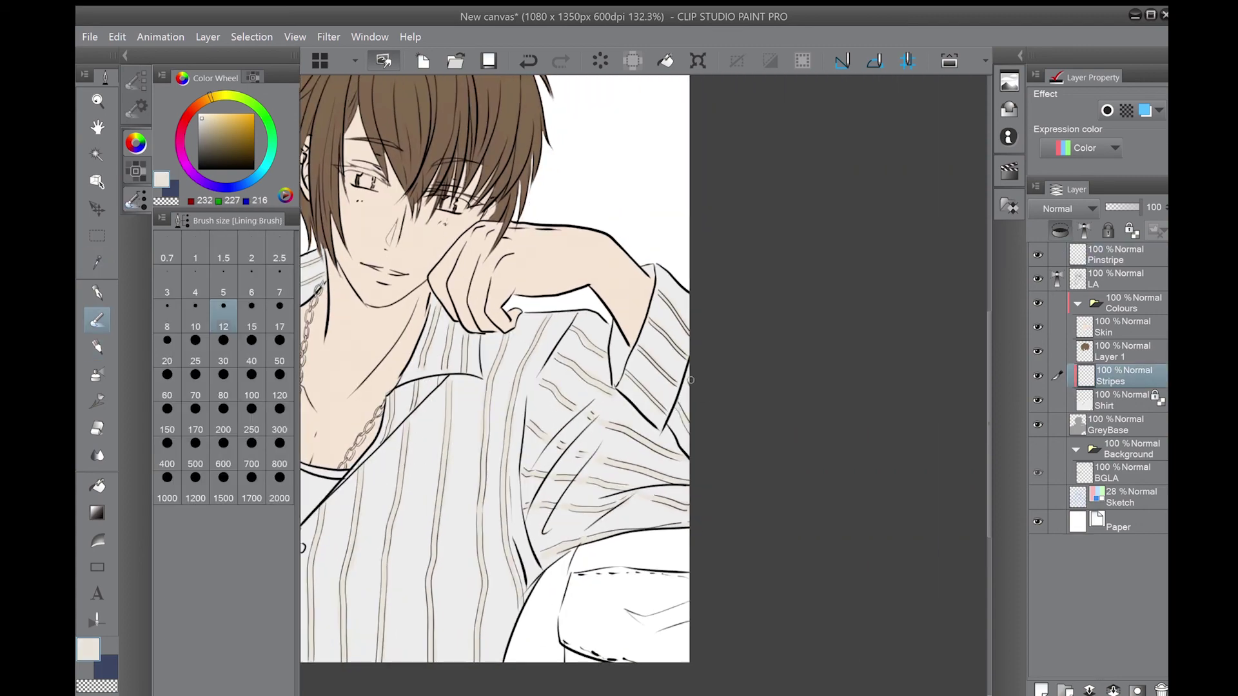
- Add a layer named "Inner layer" above Stripes and colour the undershirt at the open neckline dark grey
key(ctrl+0)
click(1122, 400)
key(ctrl+shift+n)
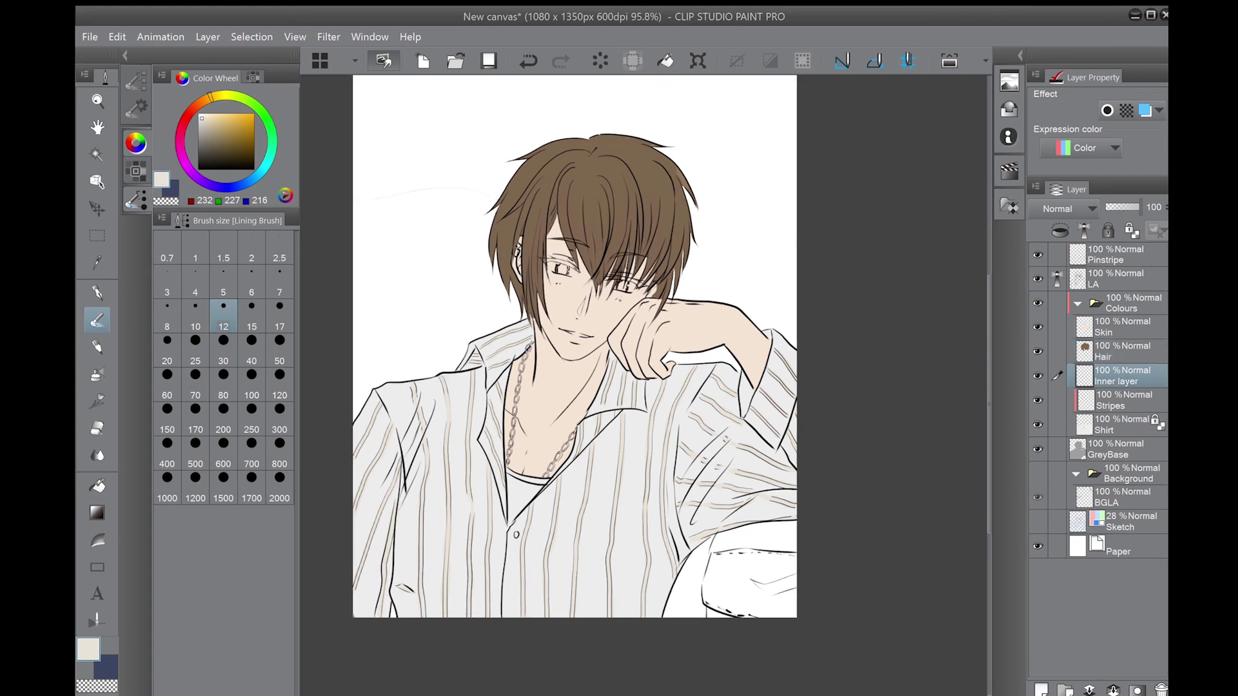
scroll(573, 361, down, 2)
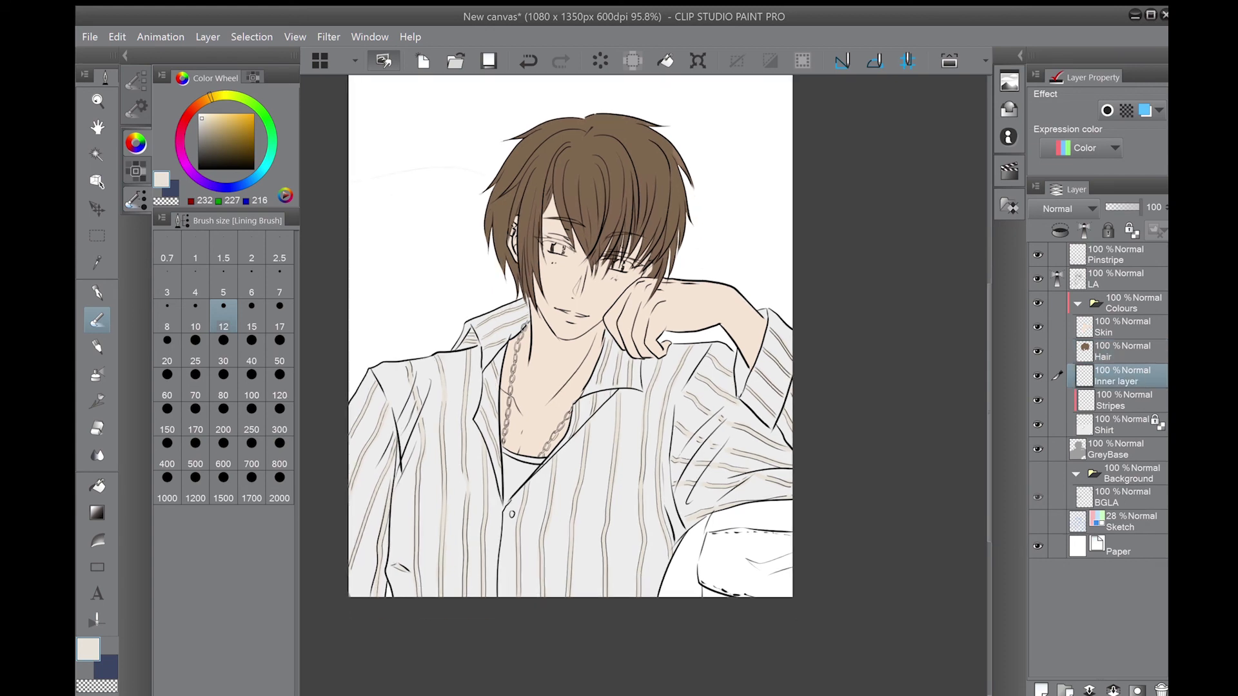
key(alt+BackSpace)
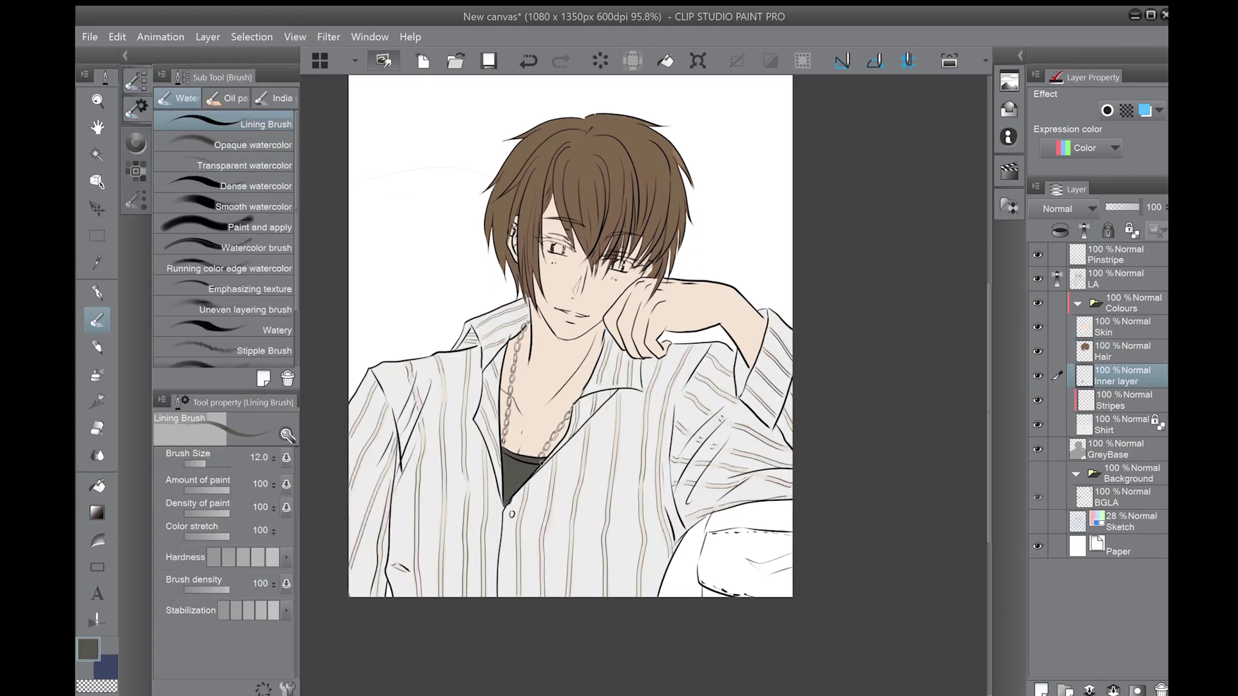
key(e)
scroll(428, 530, down, 1)
- Recolour the shirt base warm off-white (RGB 247, 244, 236) on the transparency-locked Shirt layer
ctrl+shift+click(429, 530)
key(p)
alt+click(429, 530)
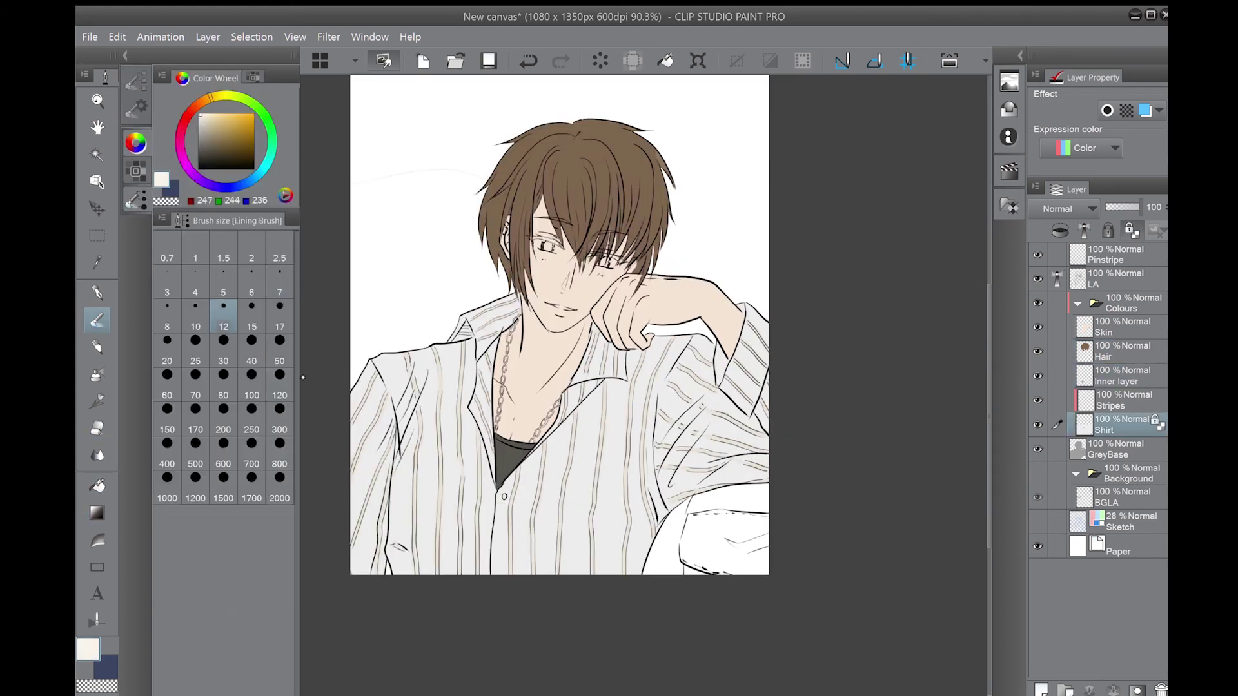
mouse_move(706, 467)
mouse_down()
mouse_move(644, 560)
mouse_move(664, 515)
mouse_up()
- Lock the Stripes layer's transparency and recolour it tan (RGB 187, 165, 116), then set Stripes to 52% and Pinstripe to 83% opacity
ctrl+shift+click(640, 365)
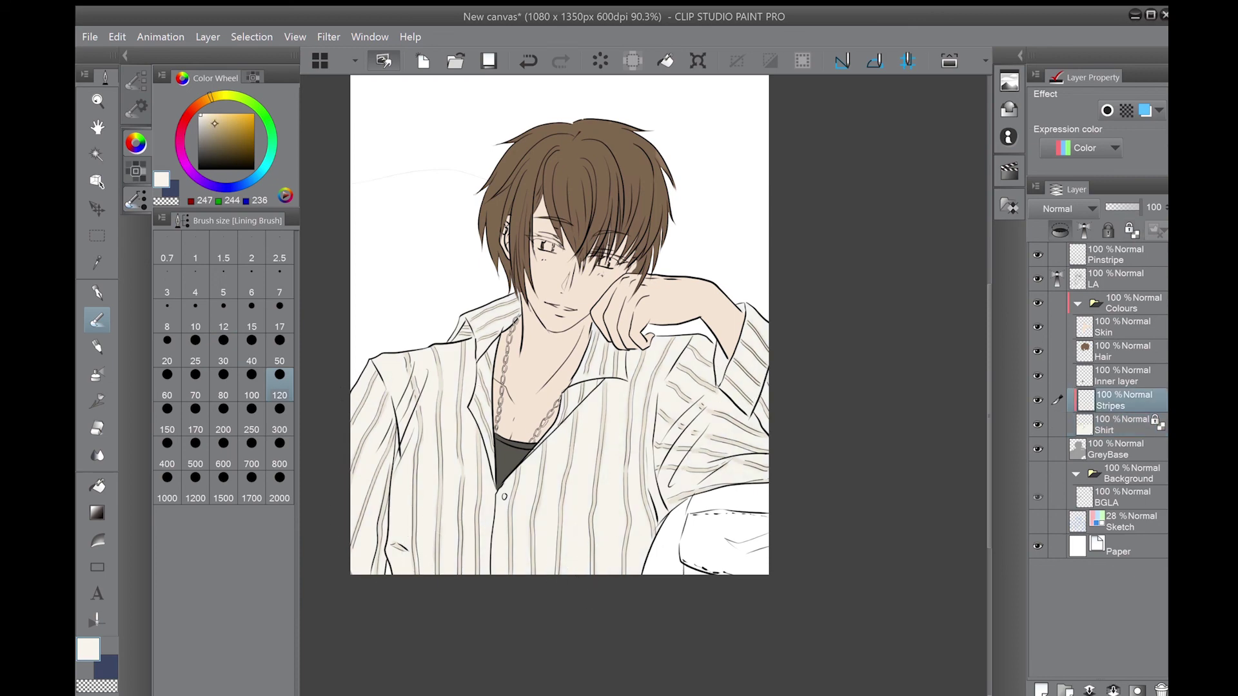
alt+click(641, 365)
key(alt+BackSpace)
click(219, 128)
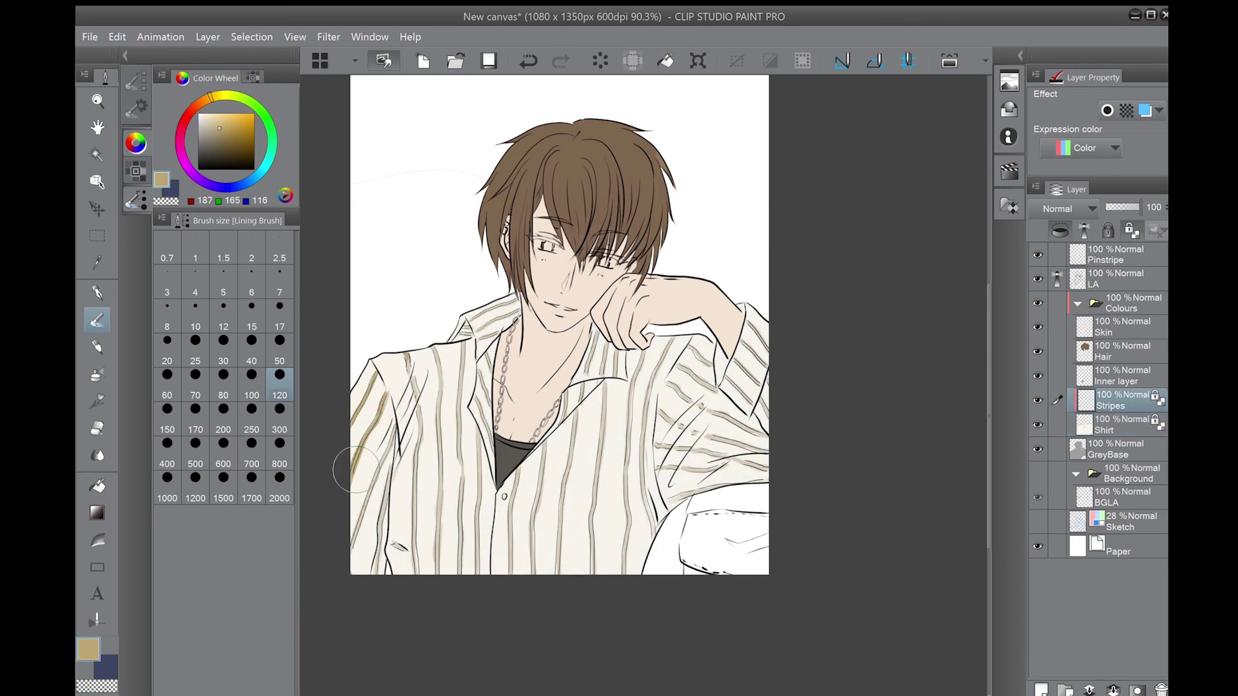
key(alt+BackSpace)
mouse_move(1138, 207)
mouse_down()
mouse_move(1123, 207)
mouse_move(1133, 207)
mouse_up()
click(1116, 254)
- Paint salmon blush (RGB 255, 164, 136) on the cheeks, neck, hand and forearm on the locked Skin layer with the Lining Brush at size 30
click(1122, 327)
key(p)
key(b)
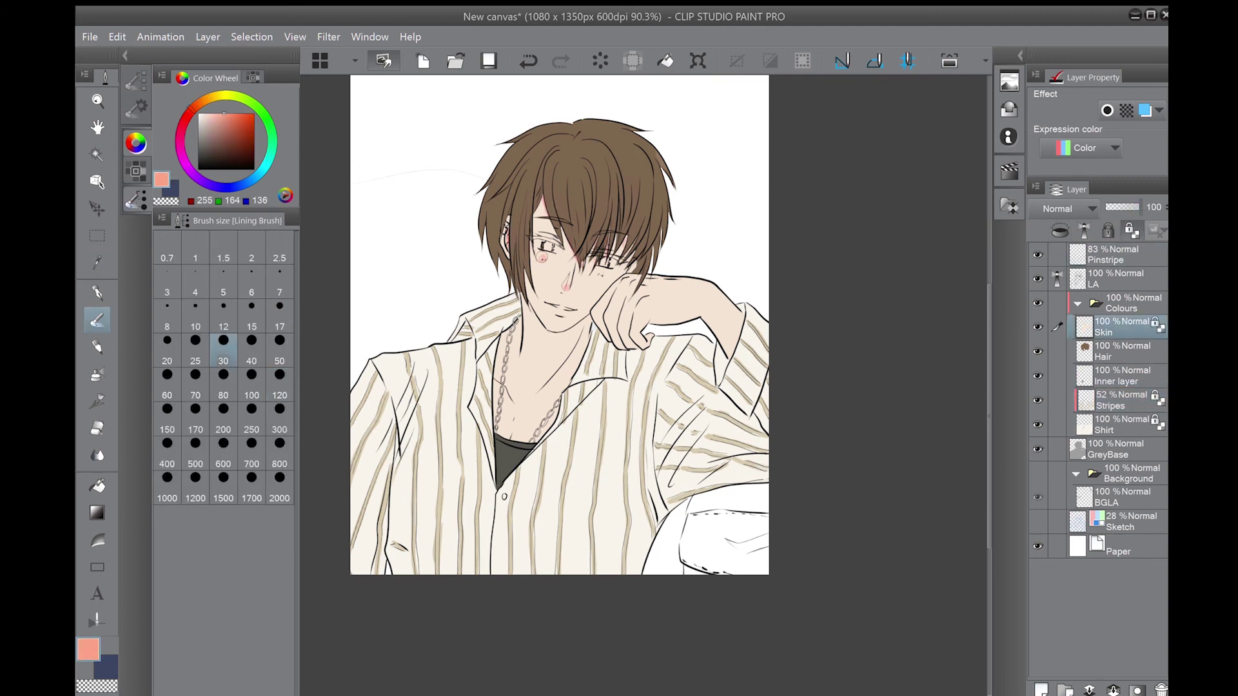
drag(534, 321, 503, 351)
drag(649, 316, 729, 351)
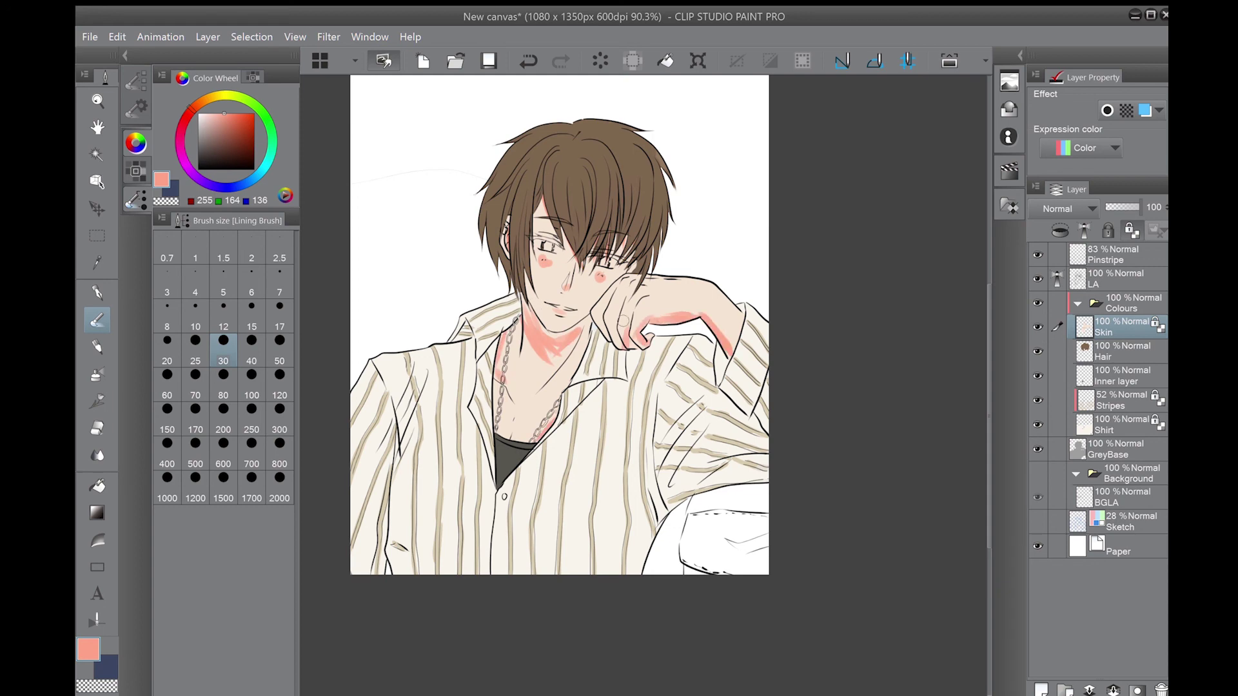
drag(600, 277, 629, 348)
drag(539, 200, 532, 366)
- Soften the blush with the Blend tool at size 50 and work peach tones (RGB 255, 218, 185) into the skin
key(j)
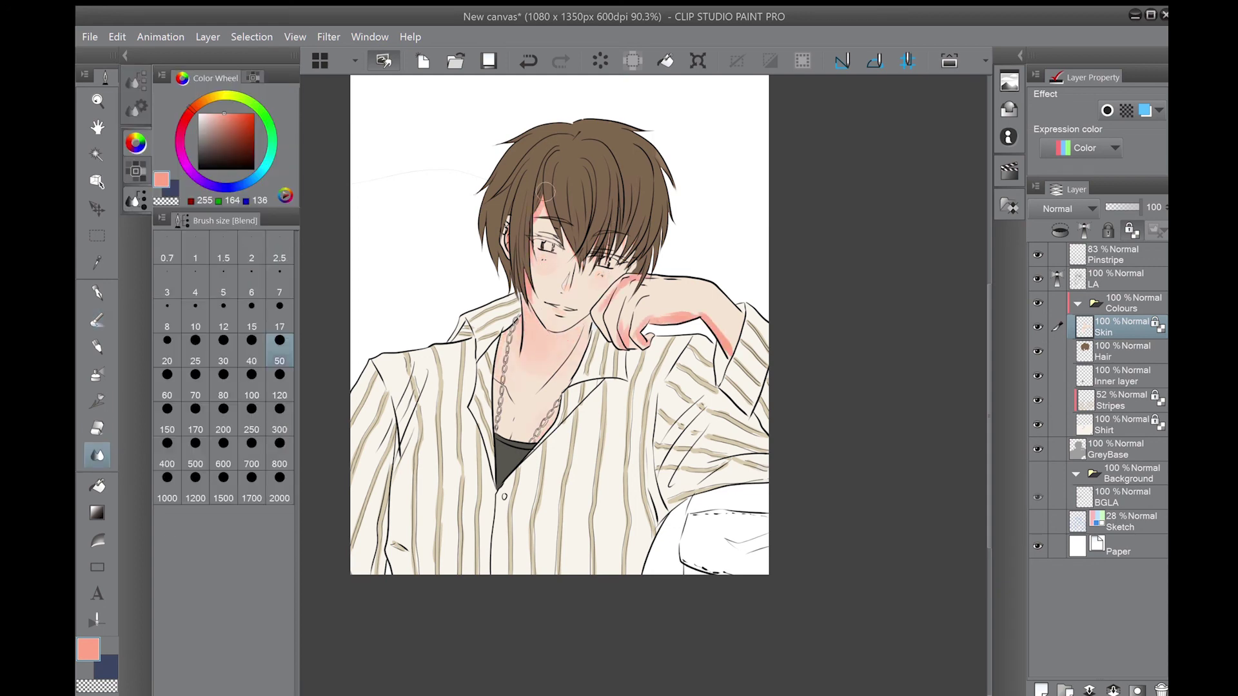
mouse_move(506, 227)
mouse_down()
mouse_move(572, 175)
mouse_move(657, 315)
mouse_move(696, 317)
mouse_up()
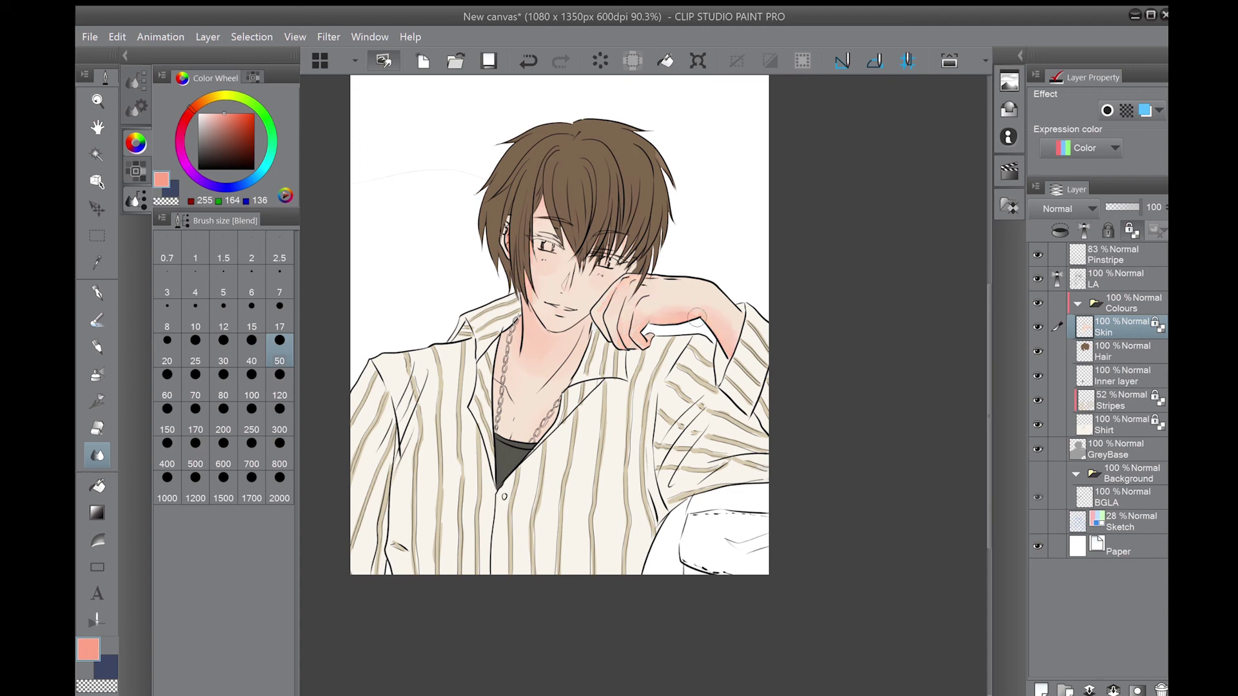
key(b)
alt+click(659, 310)
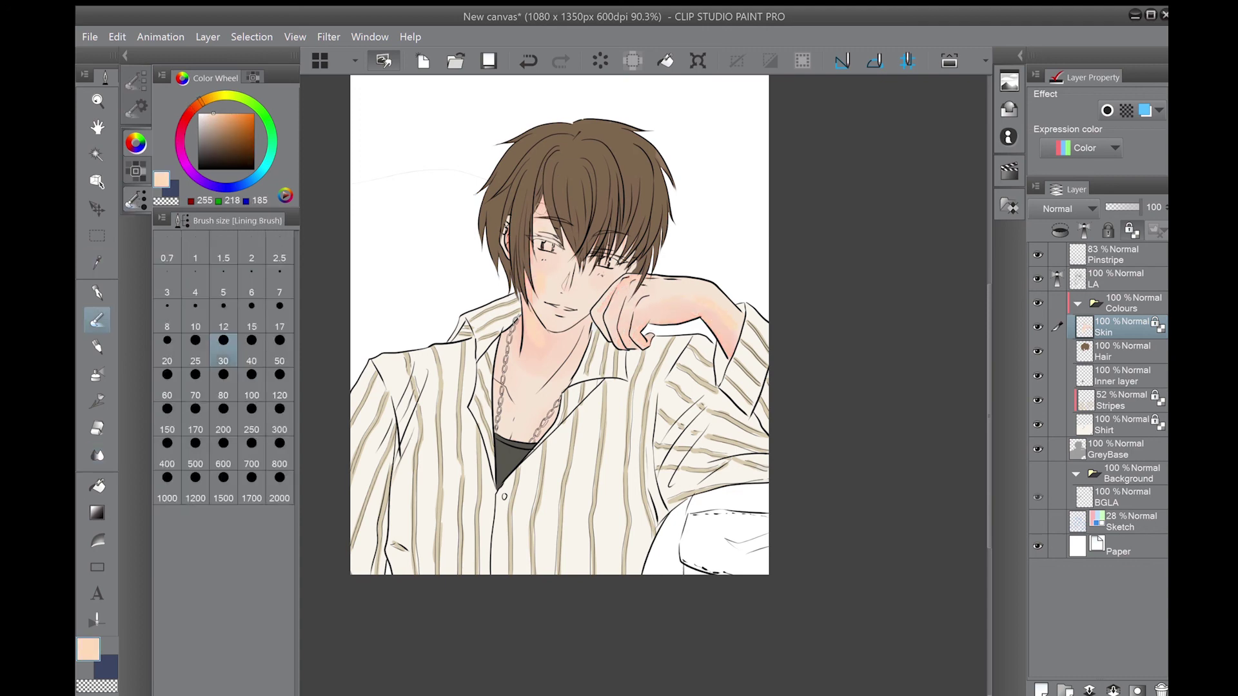
key(j)
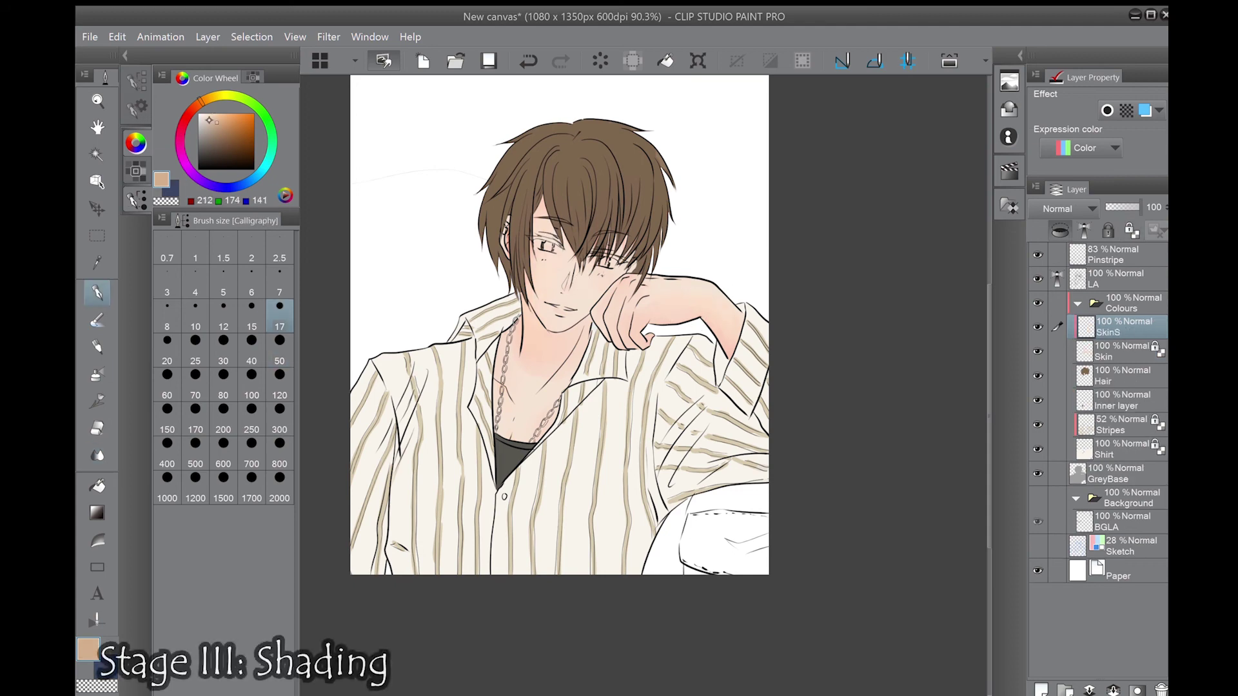
- Paint cast shadows (RGB 236, 181, 149) on the neck, fingers and forearm on a clipped SkinS layer with the G-pen
key(p)
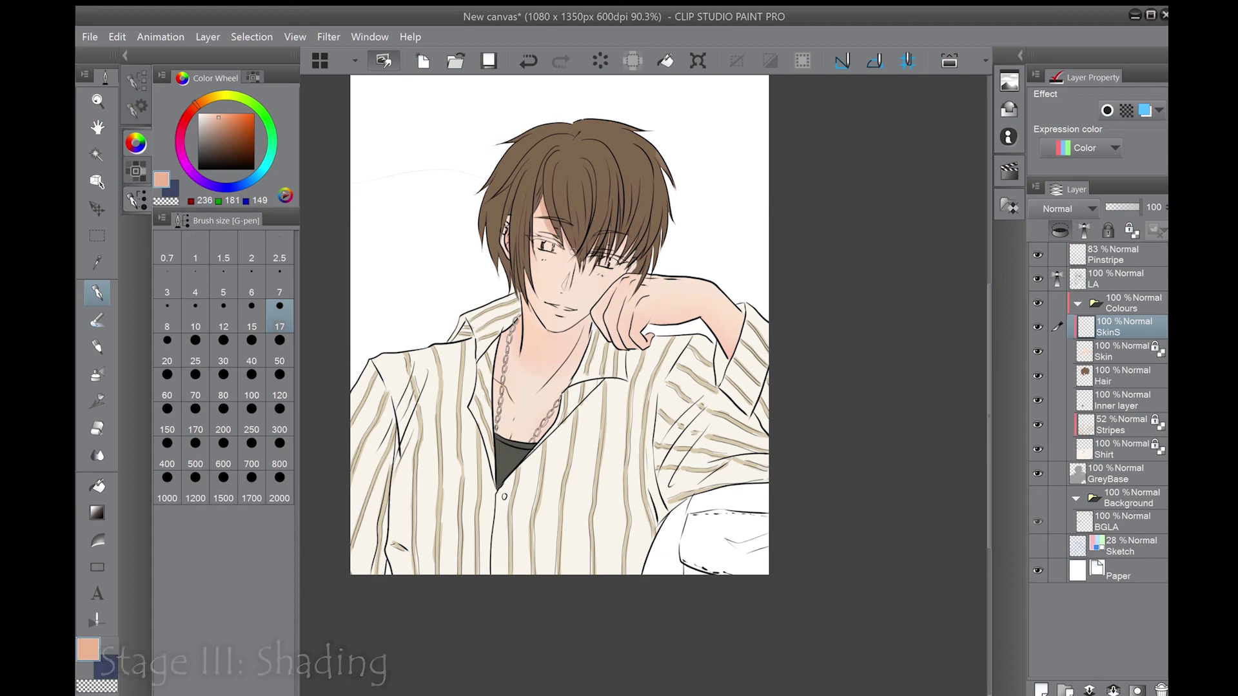
scroll(611, 243, up, 2)
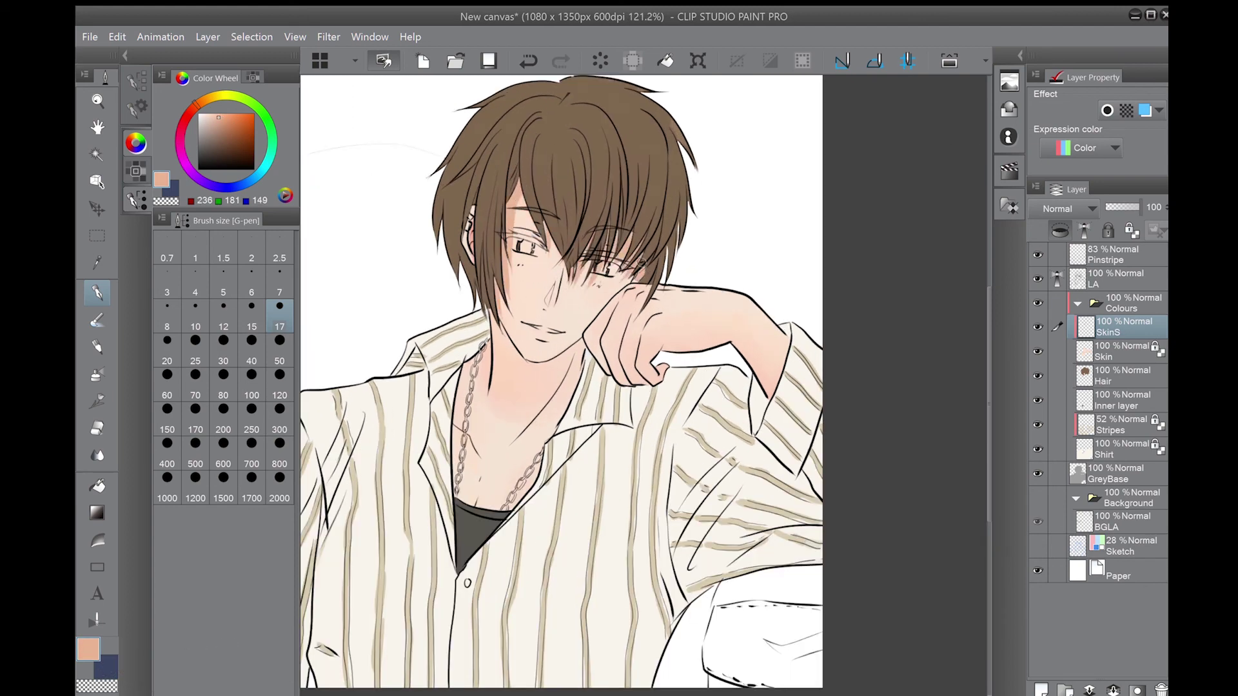
drag(515, 386, 574, 387)
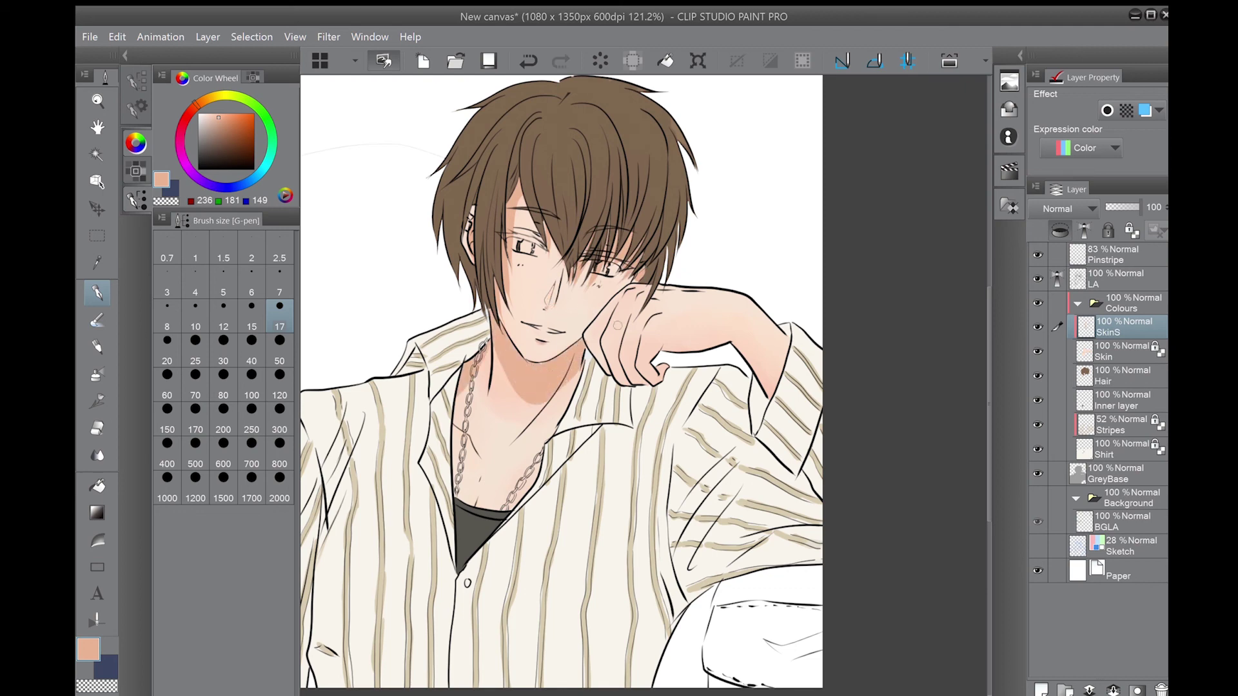
drag(596, 309, 626, 383)
drag(616, 336, 664, 390)
key(ctrl+alt+0)
mouse_move(619, 355)
mouse_down()
mouse_move(594, 315)
mouse_move(658, 284)
mouse_move(735, 342)
mouse_up()
- Refine the hand and forearm shadows, alternating the G-pen at size 40 with the Blend tool at size 50, and undo the stray strokes
key(j)
mouse_move(645, 271)
mouse_down()
mouse_move(711, 342)
mouse_move(655, 250)
mouse_move(614, 320)
mouse_move(627, 345)
mouse_move(637, 310)
mouse_move(656, 359)
mouse_move(688, 335)
mouse_move(742, 364)
mouse_move(701, 321)
mouse_move(684, 297)
mouse_up()
key(p)
key(j)
key(p)
drag(586, 338, 615, 313)
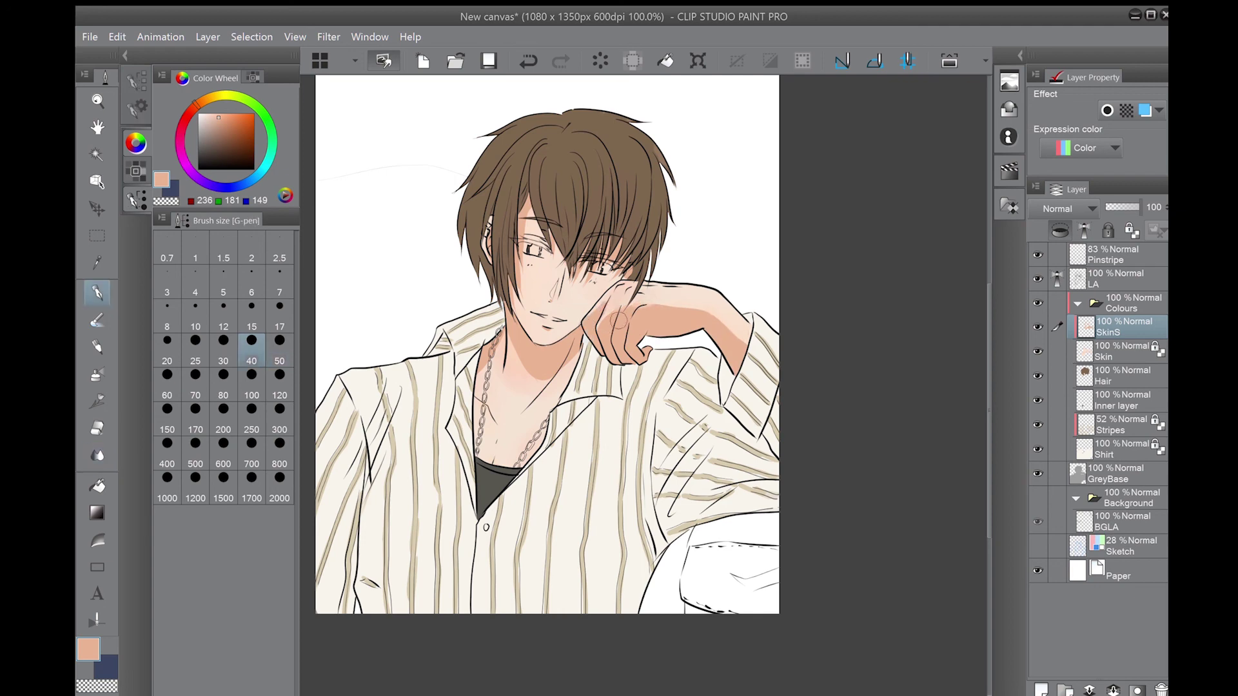
key(ctrl+z)
key(j)
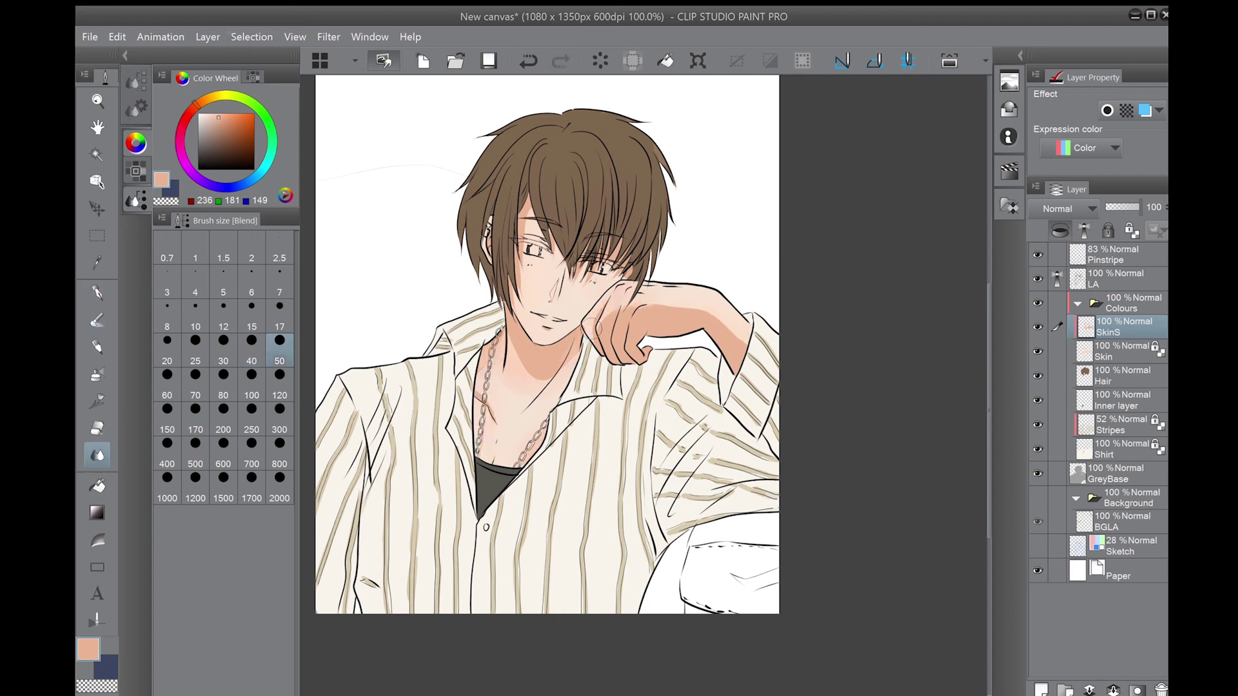
key(ctrl+z)
- Fill the whites of both eyes with pure white (RGB 255, 255, 255) using the G-pen at size 10
key(p)
scroll(574, 268, up, 3)
alt+click(450, 241)
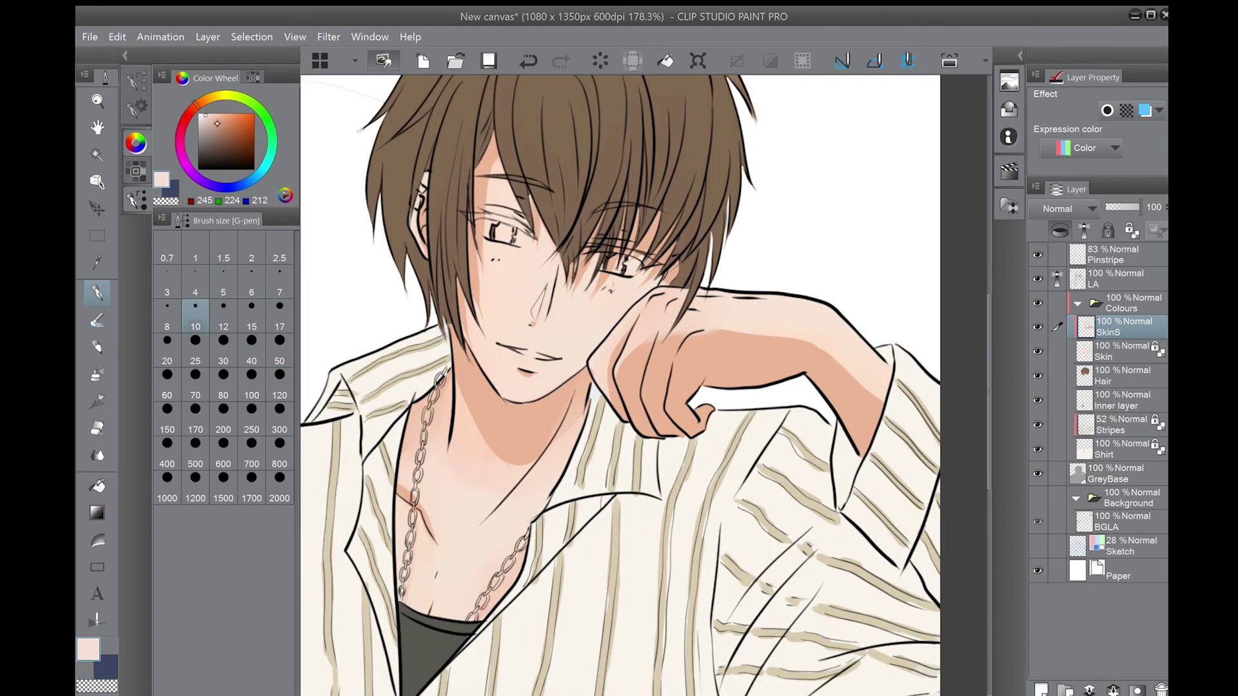
alt+click(477, 220)
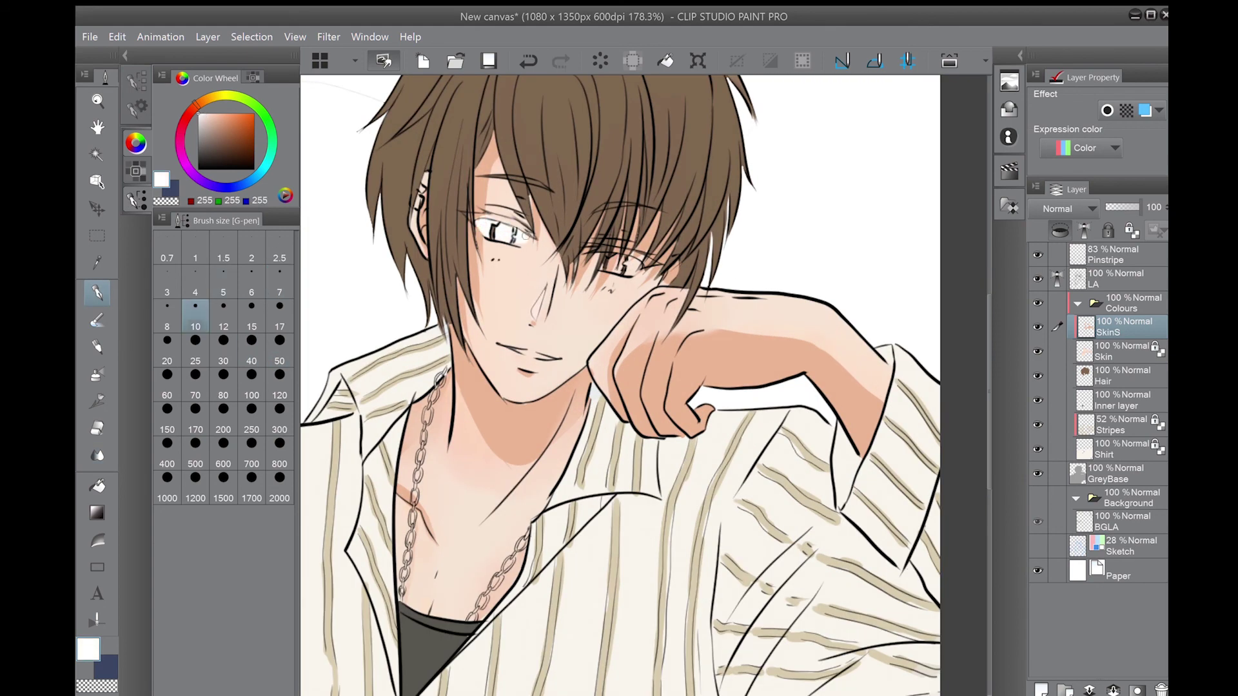
scroll(610, 308, down, 3)
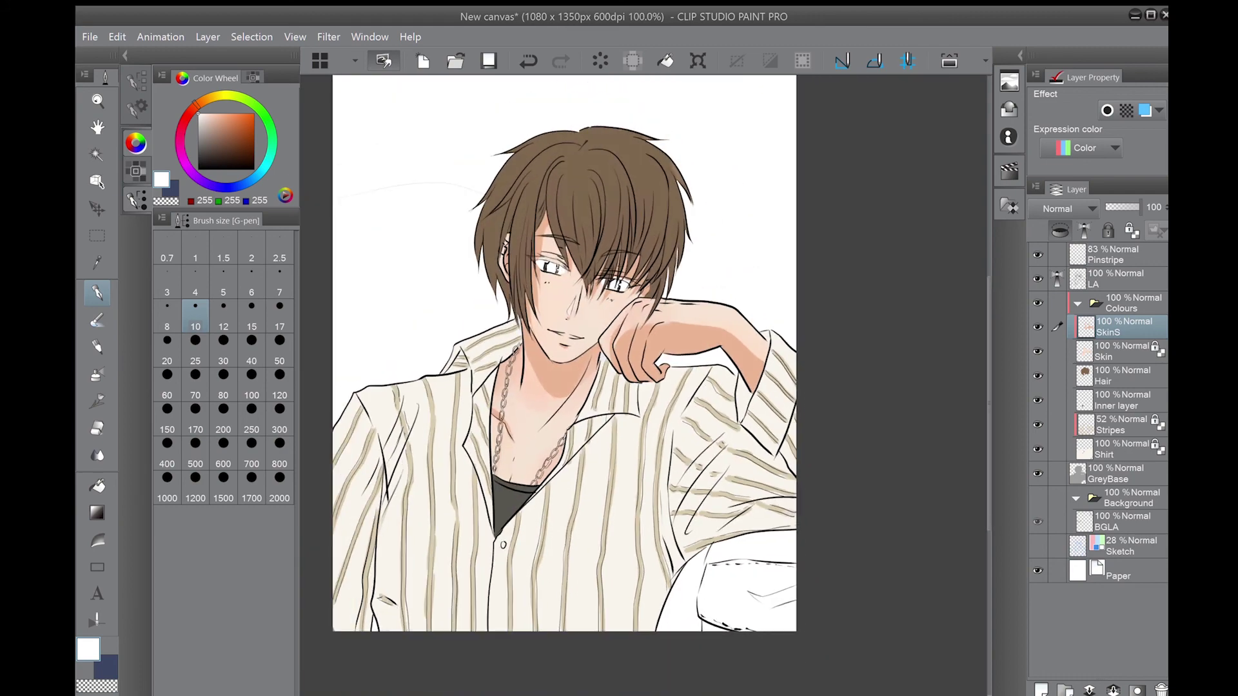
- Airbrush pale highlights (RGB 248, 228, 212) along the raised arm's skin on the Skin layer with the Highlight brush at size 100
click(97, 375)
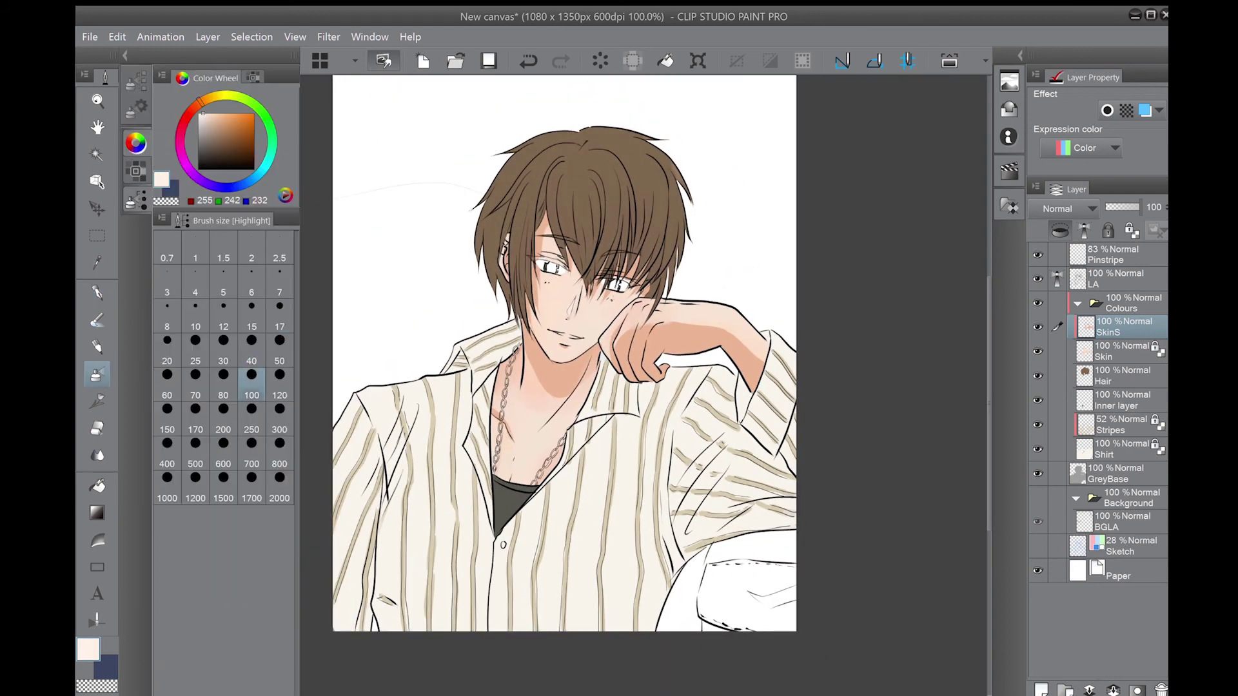
key(alt+bracketleft)
alt+click(722, 310)
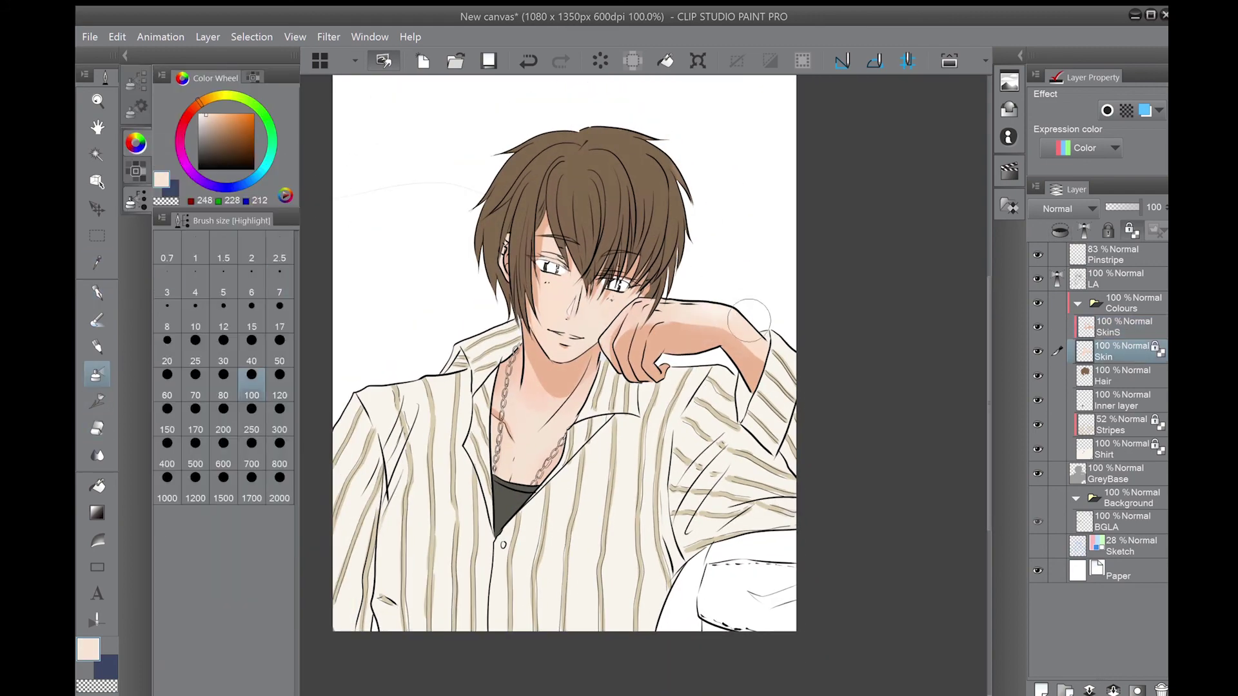
- Merge the SkinS layer down into Skin and smooth the skin shading with the Blend tool at size 50
key(alt+bracketright)
key(ctrl+e)
key(j)
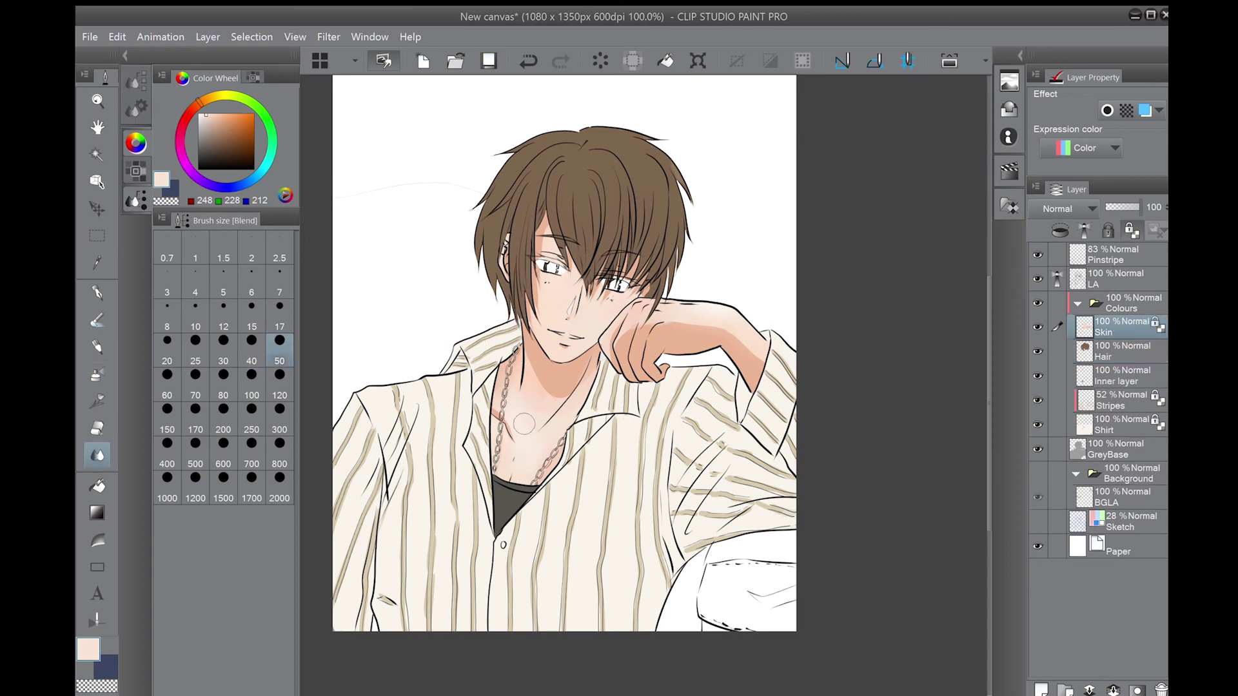
- Shade the hair's lower strands and tips reddish brown (RGB 99, 66, 51) on the locked Hair layer with the G-pen at size 40
key(alt+bracketleft)
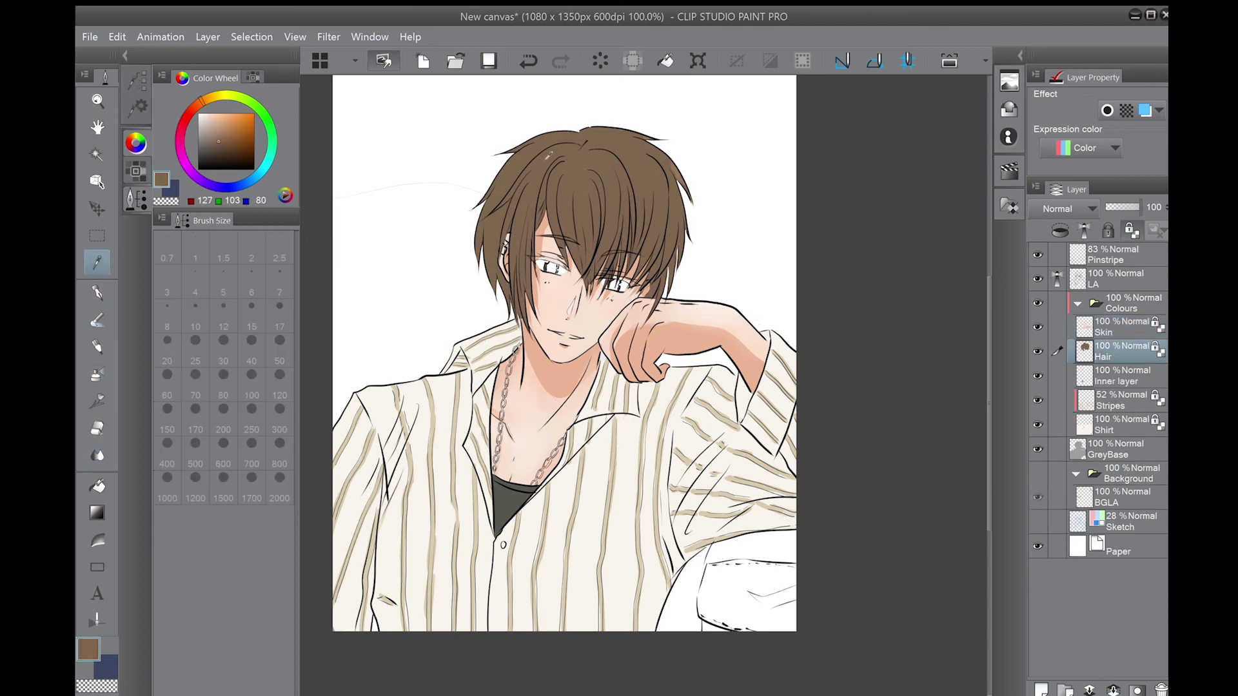
alt+click(490, 286)
key(p)
key(bracketright)
key(bracketright)
key(bracketright)
key(bracketright)
key(bracketright)
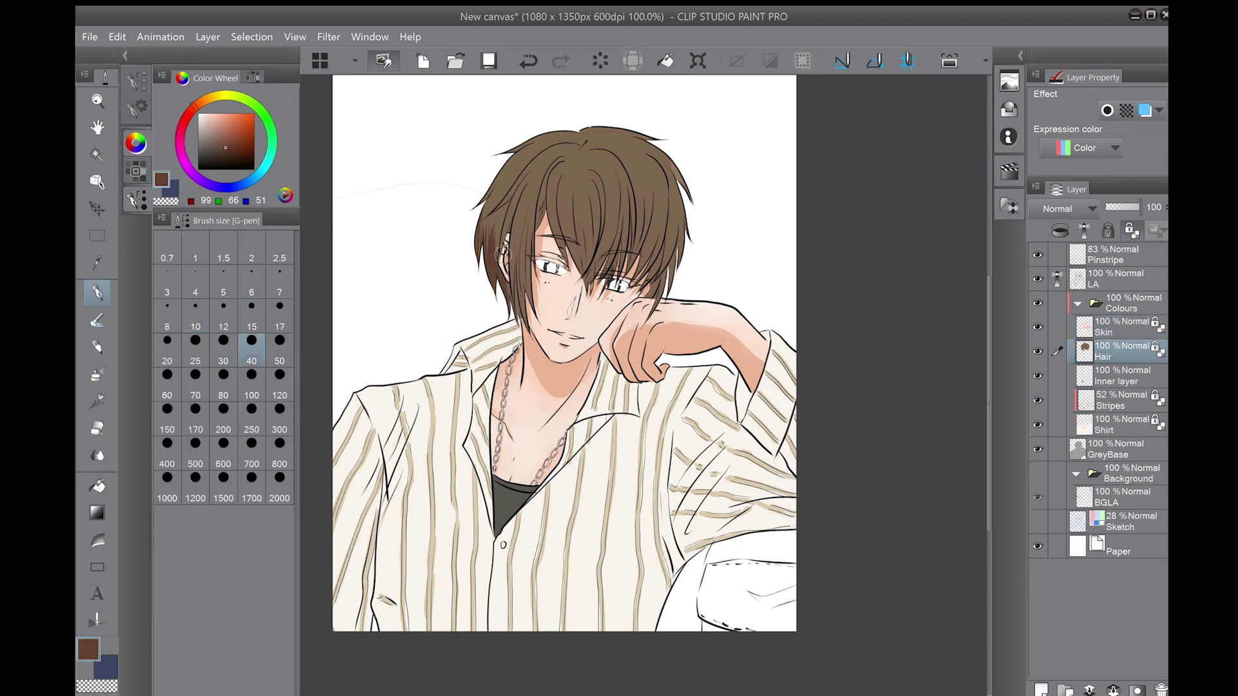
mouse_move(645, 213)
mouse_down()
mouse_move(632, 290)
mouse_move(664, 293)
mouse_move(651, 319)
mouse_up()
drag(535, 245, 519, 316)
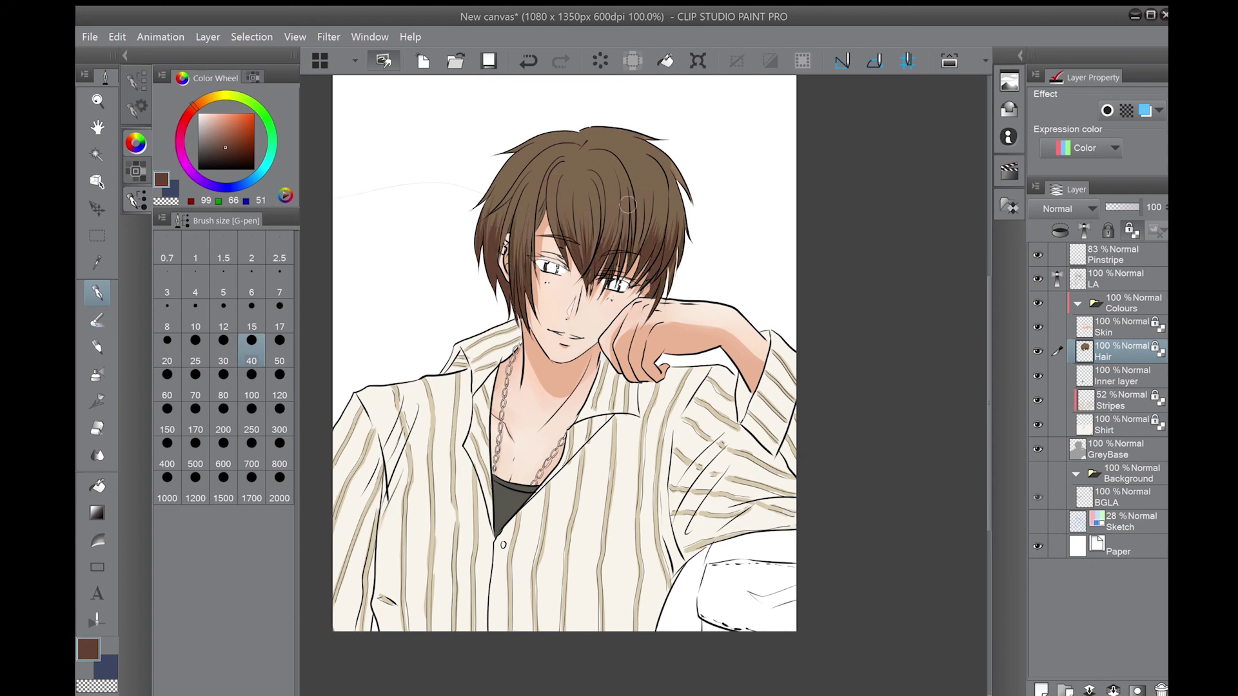
- Blend the hair shading at size 50 and airbrush dark brown (RGB 62, 36, 24) over the hair with the Soft brush at size 120
key(j)
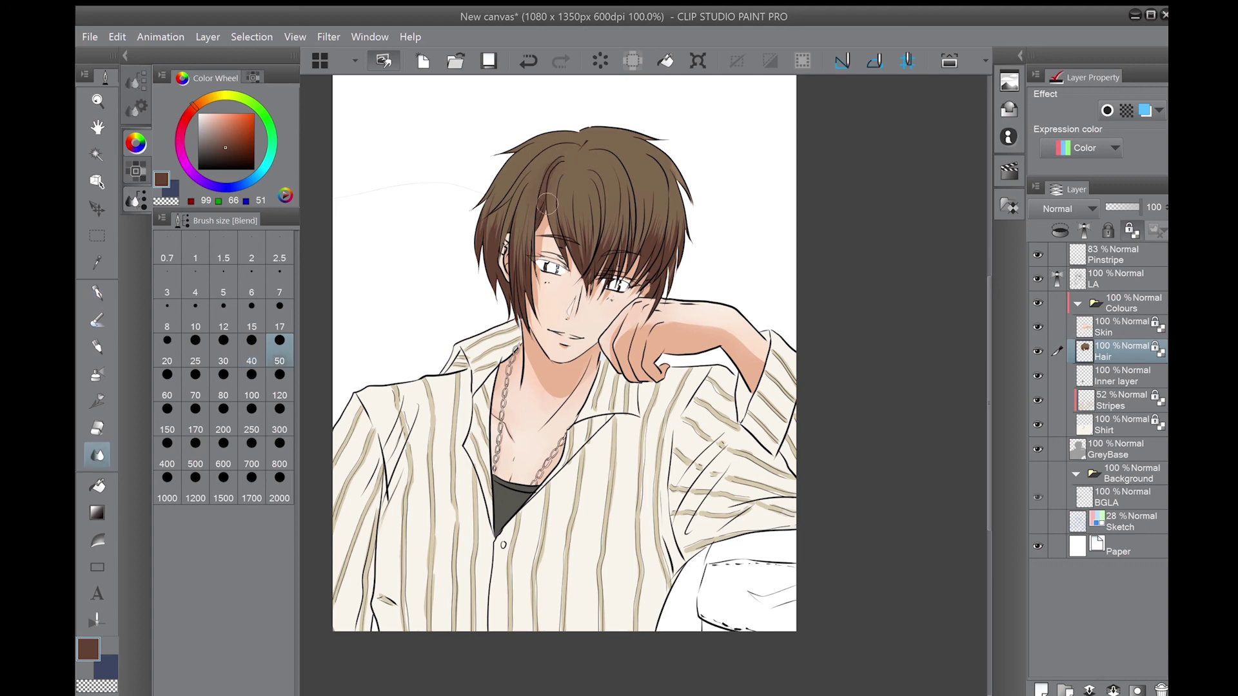
key(b)
alt+click(526, 294)
drag(503, 213, 639, 161)
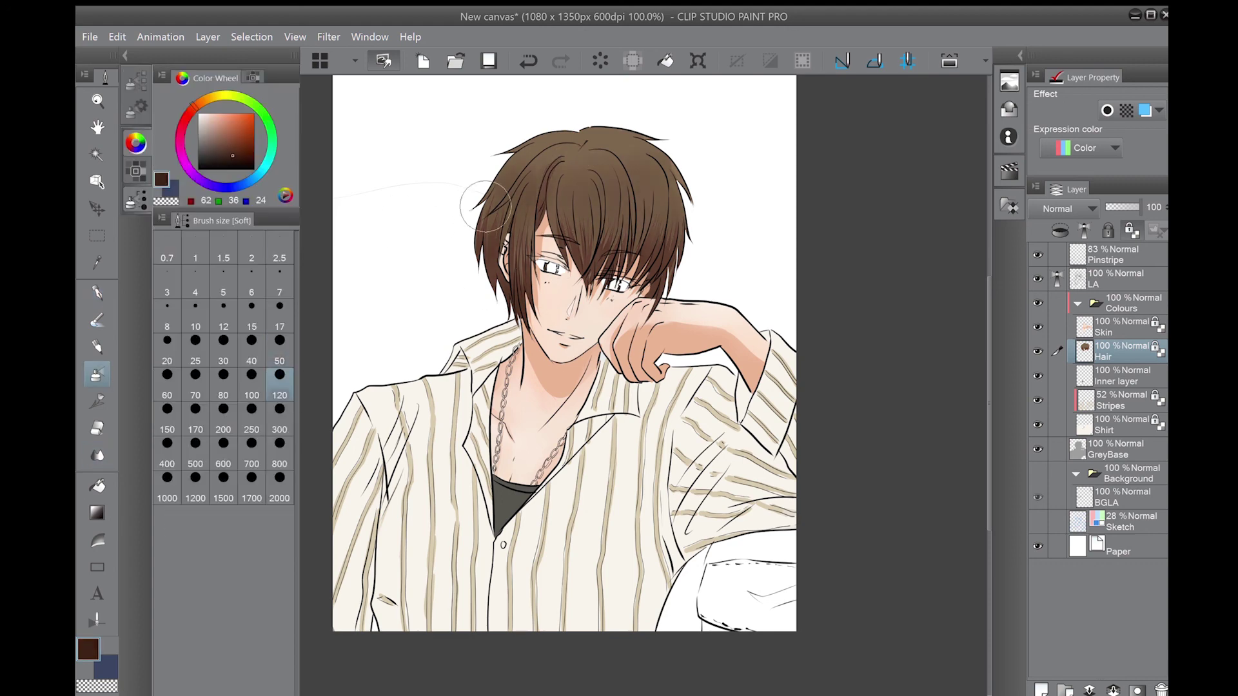
- Undo the last hair stroke and airbrush medium brown (RGB 109, 84, 63) over the hair with the Soft brush at size 120
key(p)
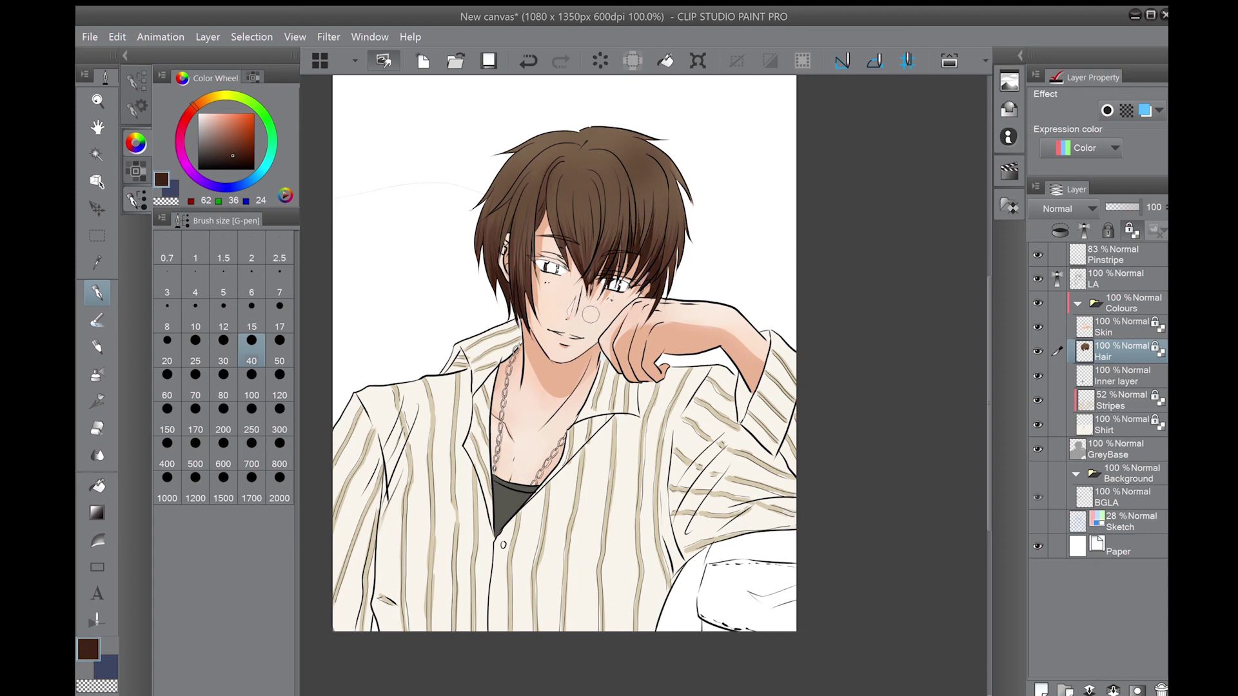
key(ctrl+z)
key(b)
alt+click(573, 132)
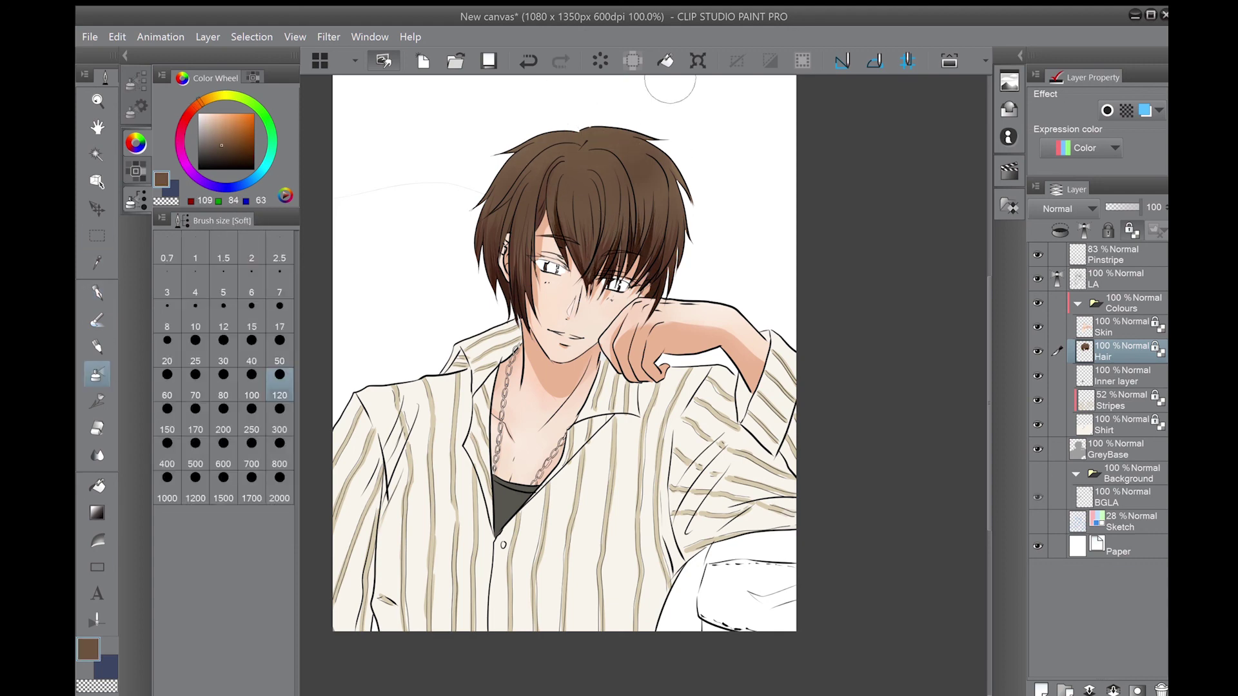
- Paint light brown highlight streaks (RGB 148, 118, 94) around the hair's crown with the G-pen at size 40
alt+click(569, 136)
key(p)
click(252, 341)
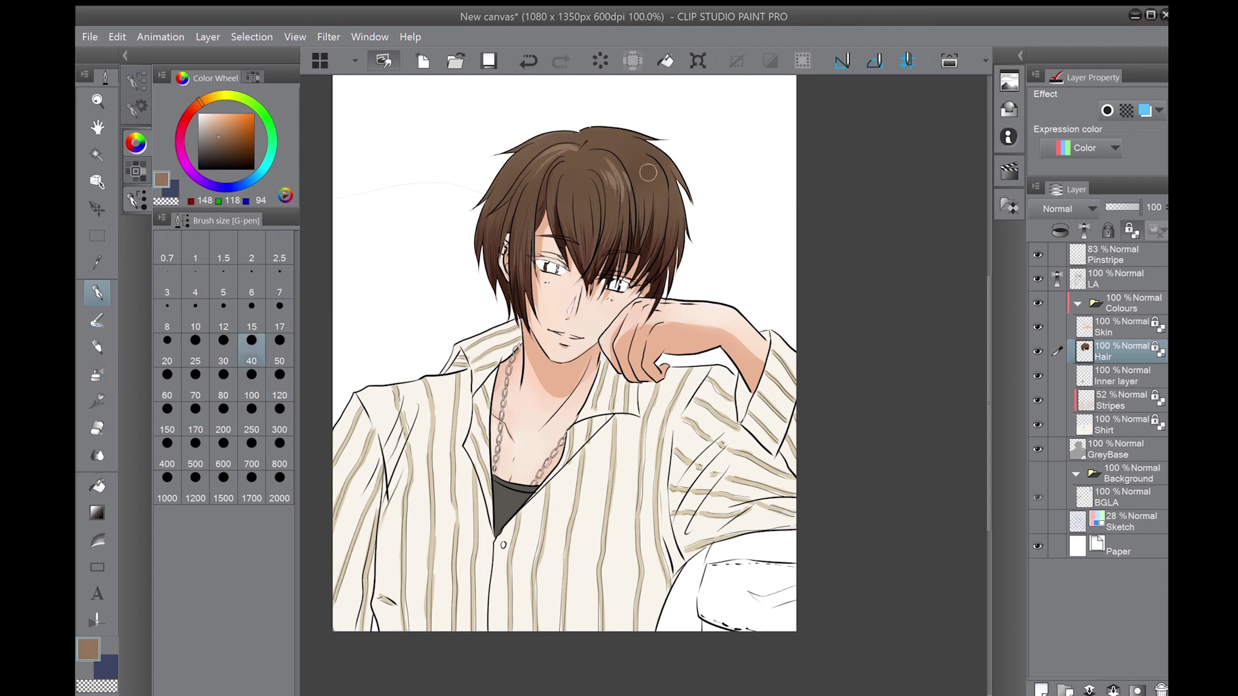
drag(554, 172, 524, 149)
- Layer brighter hair highlights (RGB 187, 142, 104), blended at size 50, and fine orange strands (RGB 234, 165, 107) with the G-pen at size 17
alt+click(666, 213)
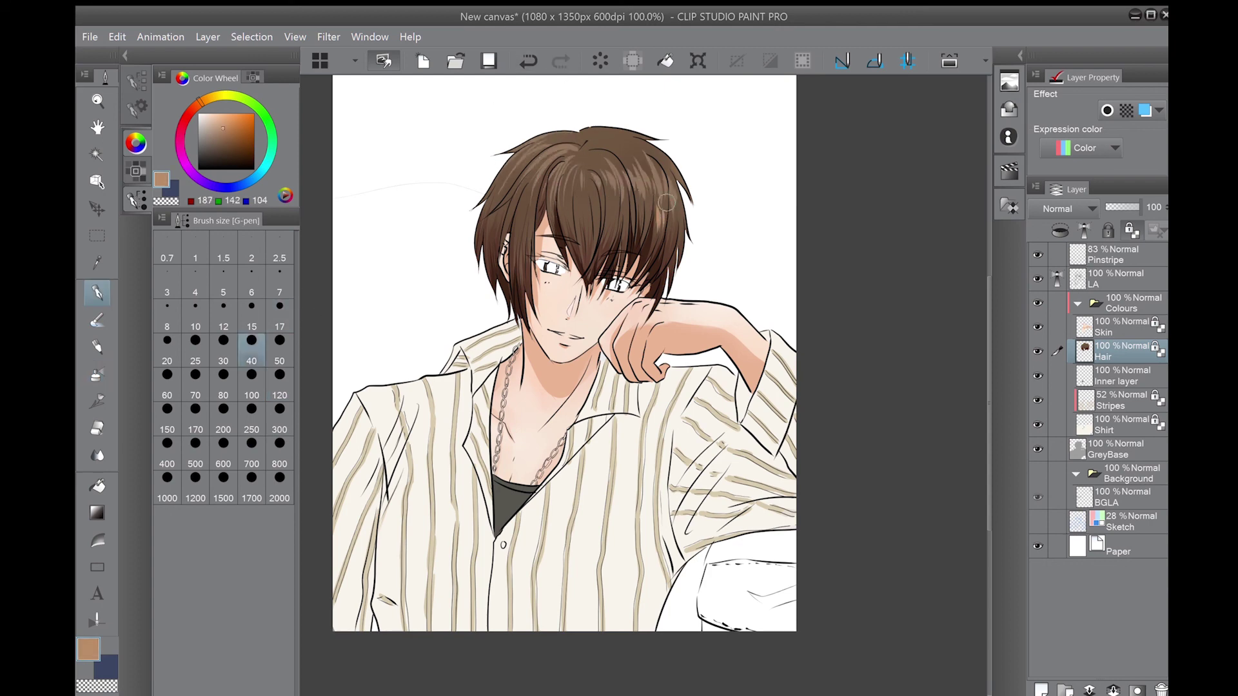
mouse_move(667, 206)
mouse_down()
mouse_move(592, 204)
mouse_move(638, 227)
mouse_move(566, 214)
mouse_move(518, 228)
mouse_up()
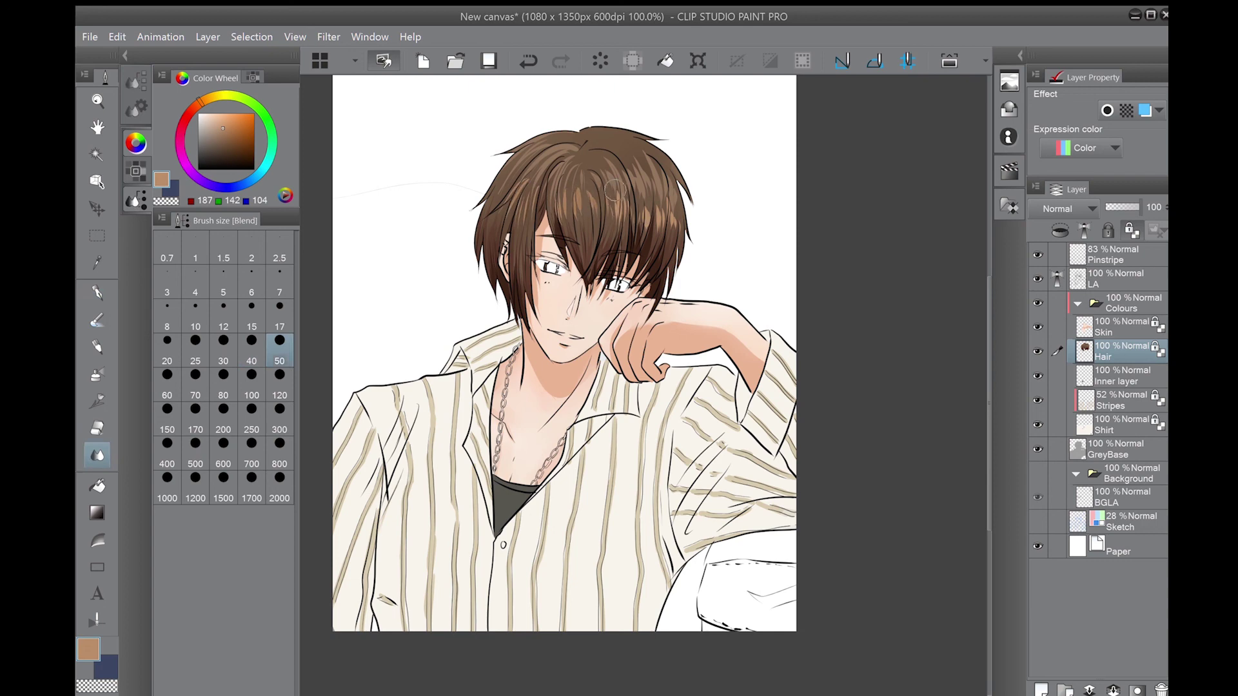
key(p)
alt+click(570, 200)
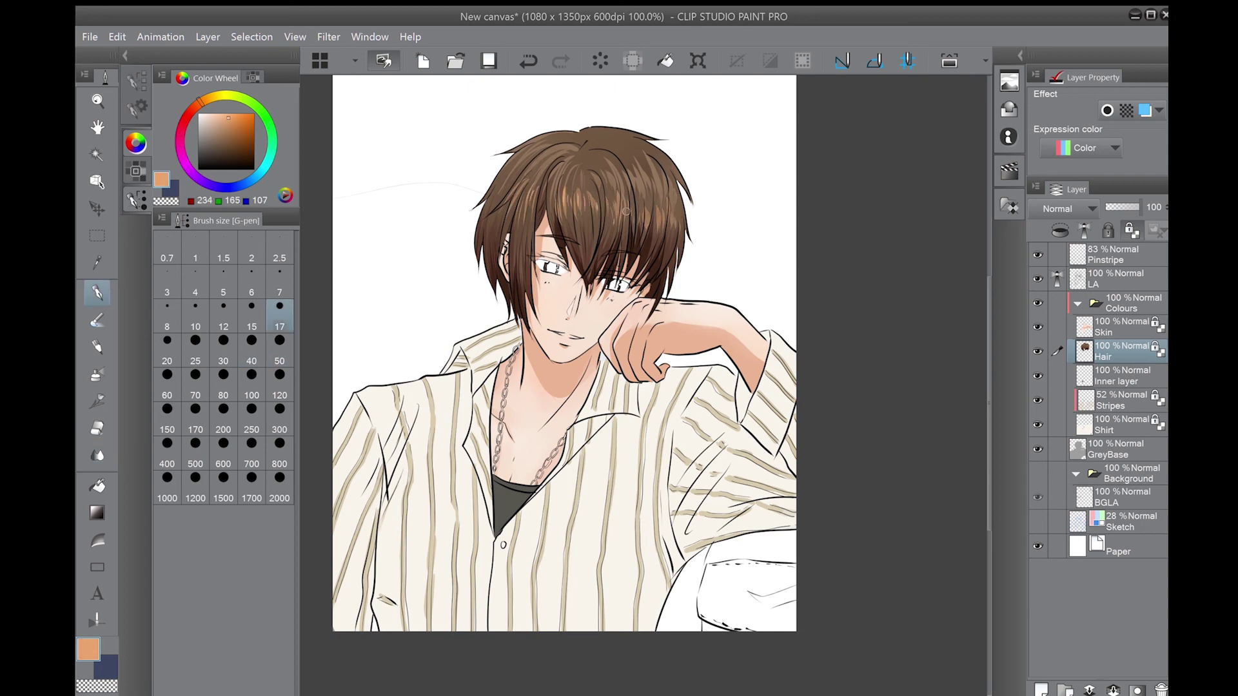
- Tint the lips pink on the Skin layer with the Lining Brush at size 7 and blend them at size 17
ctrl+shift+click(697, 309)
alt+click(698, 310)
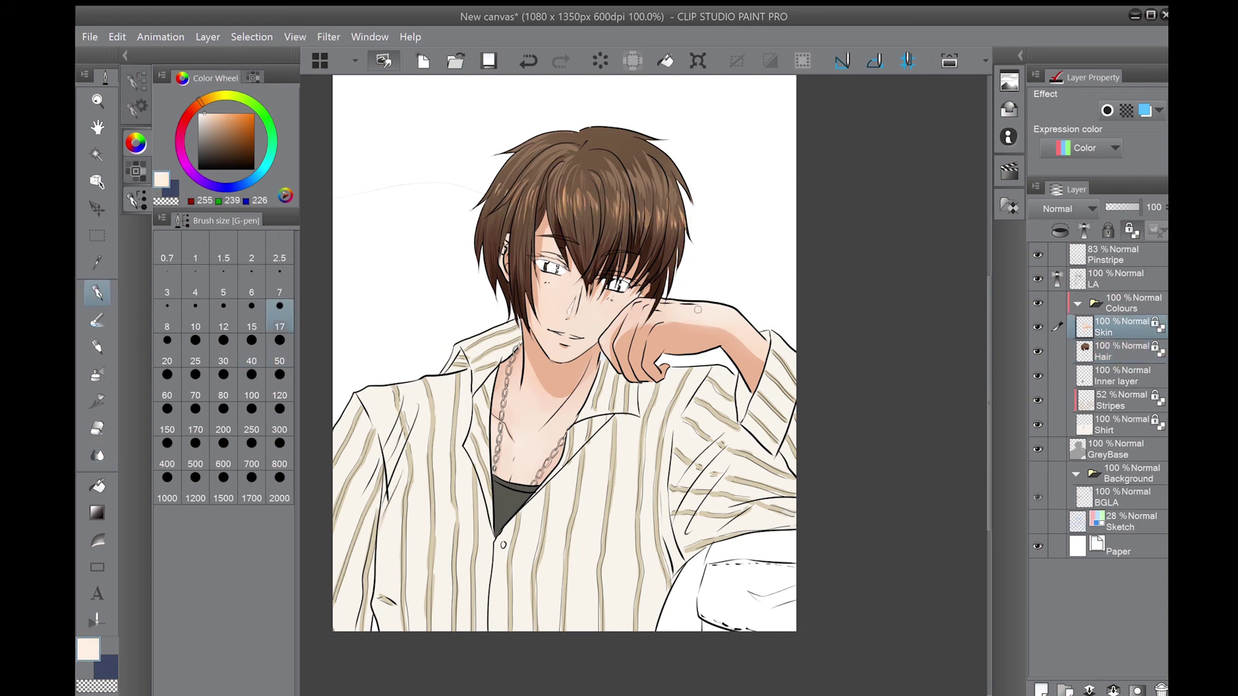
alt+click(568, 325)
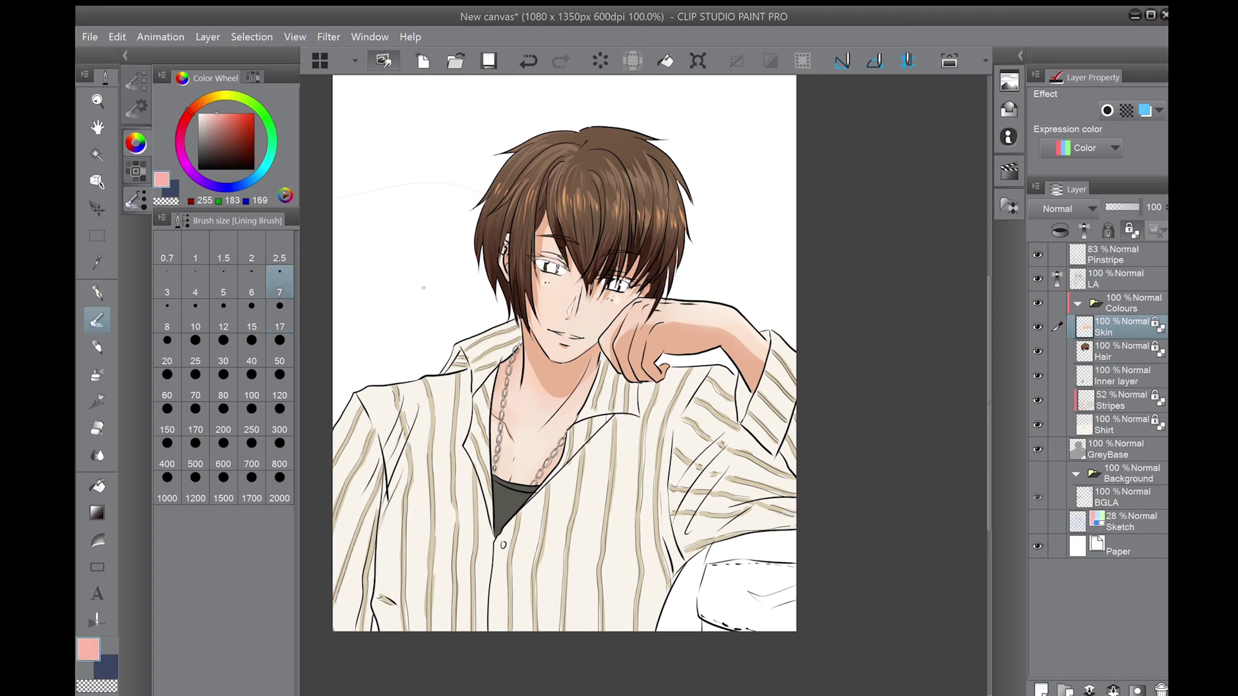
click(564, 338)
key(j)
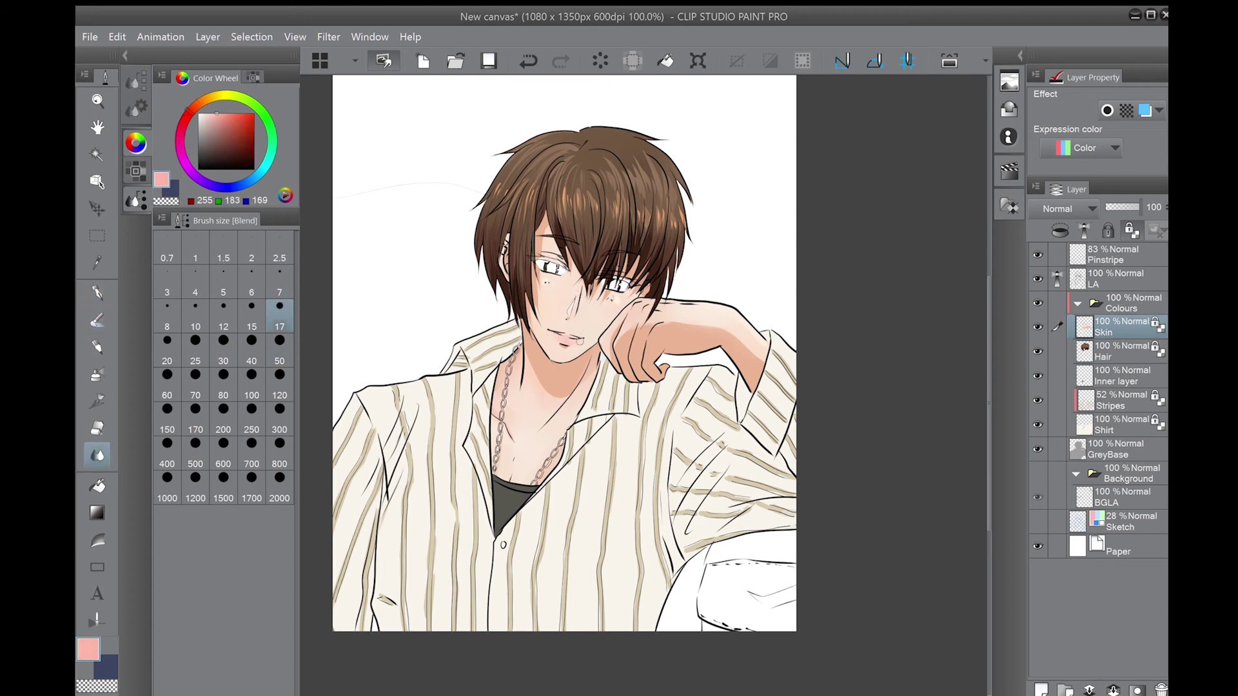
- Deepen the face and neck shadows with tan (RGB 212, 158, 126) using the G-pen at size 17 and blend them at size 40
alt+click(542, 223)
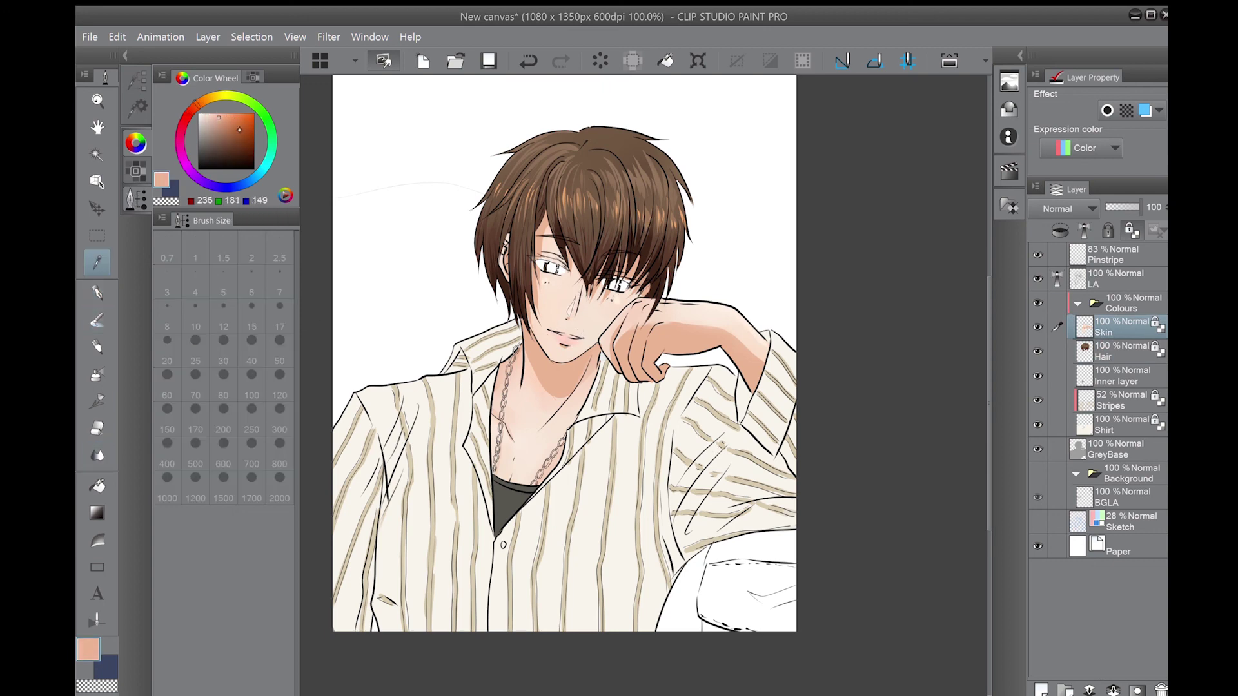
key(p)
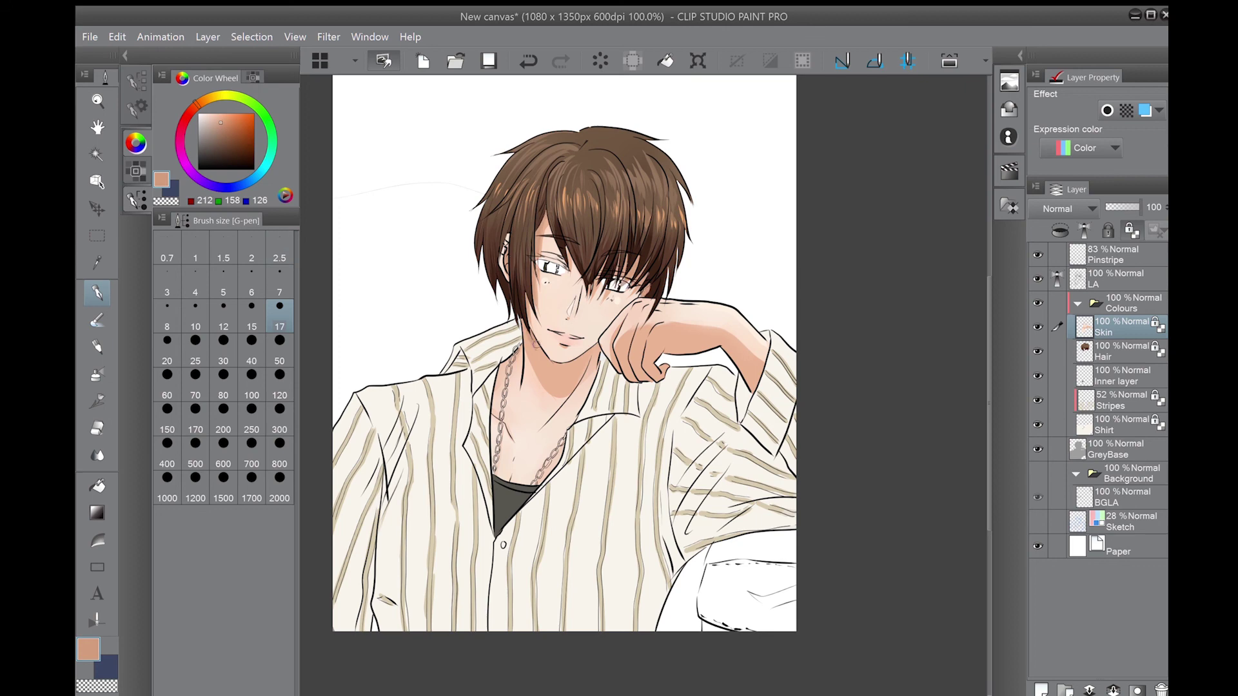
key(j)
key(p)
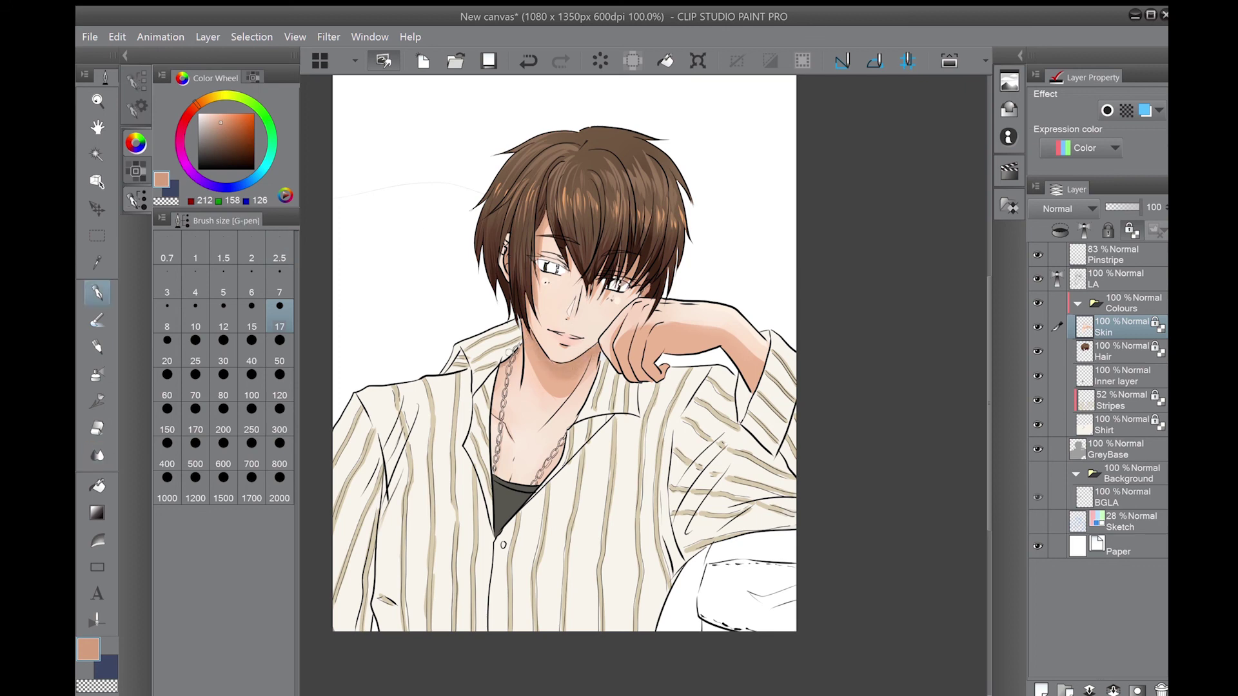
key(j)
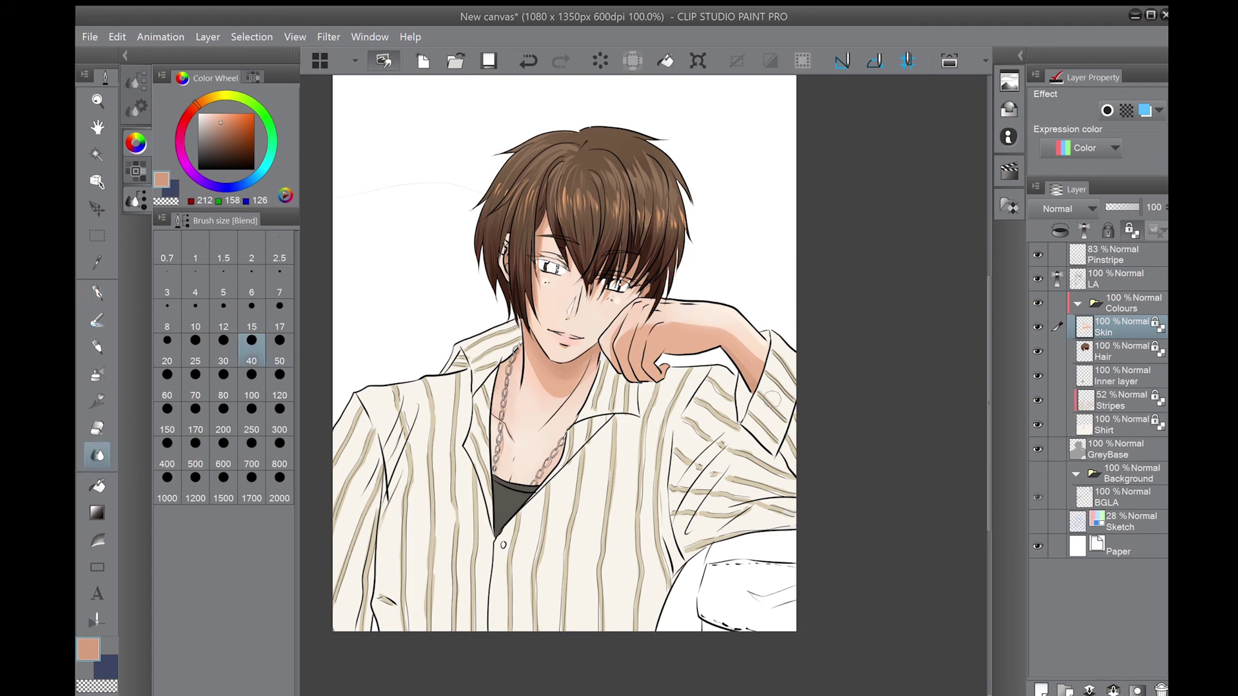
- Draw the upper lashes in dark brown (RGB 78, 42, 26) on a new layer with the G-pen at size 7 and clean them with the Hard eraser
key(ctrl+shift+n)
key(p)
scroll(581, 258, up, 5)
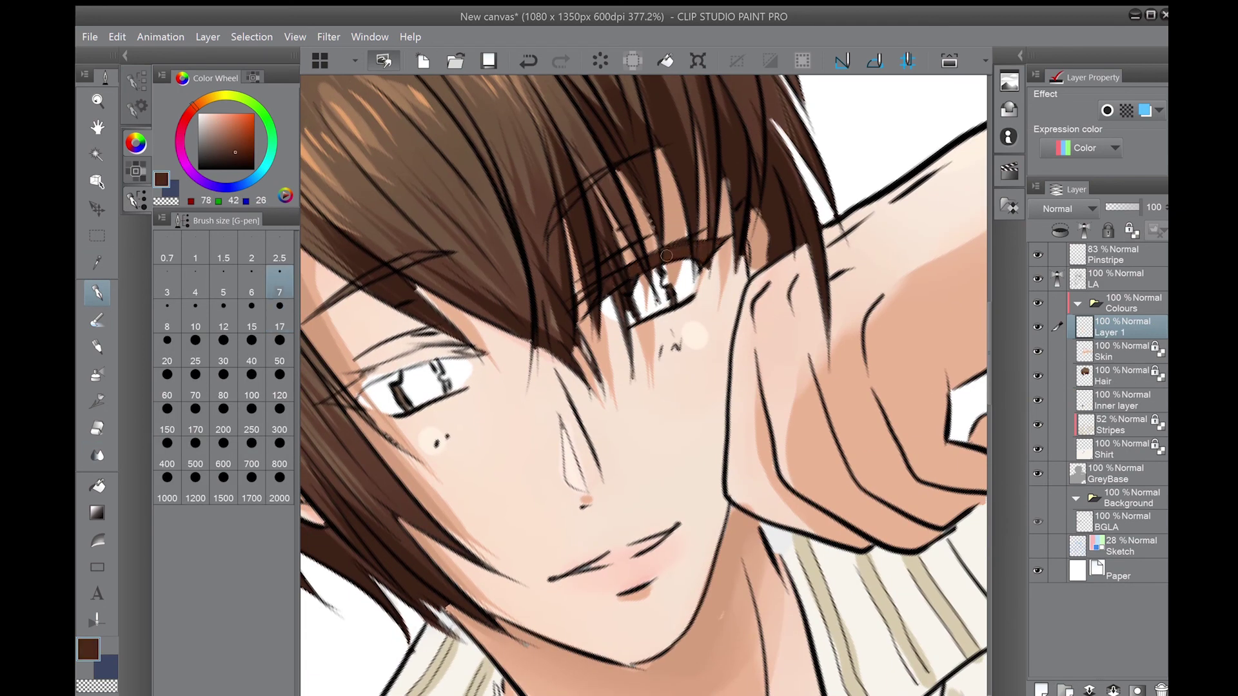
drag(445, 354, 365, 382)
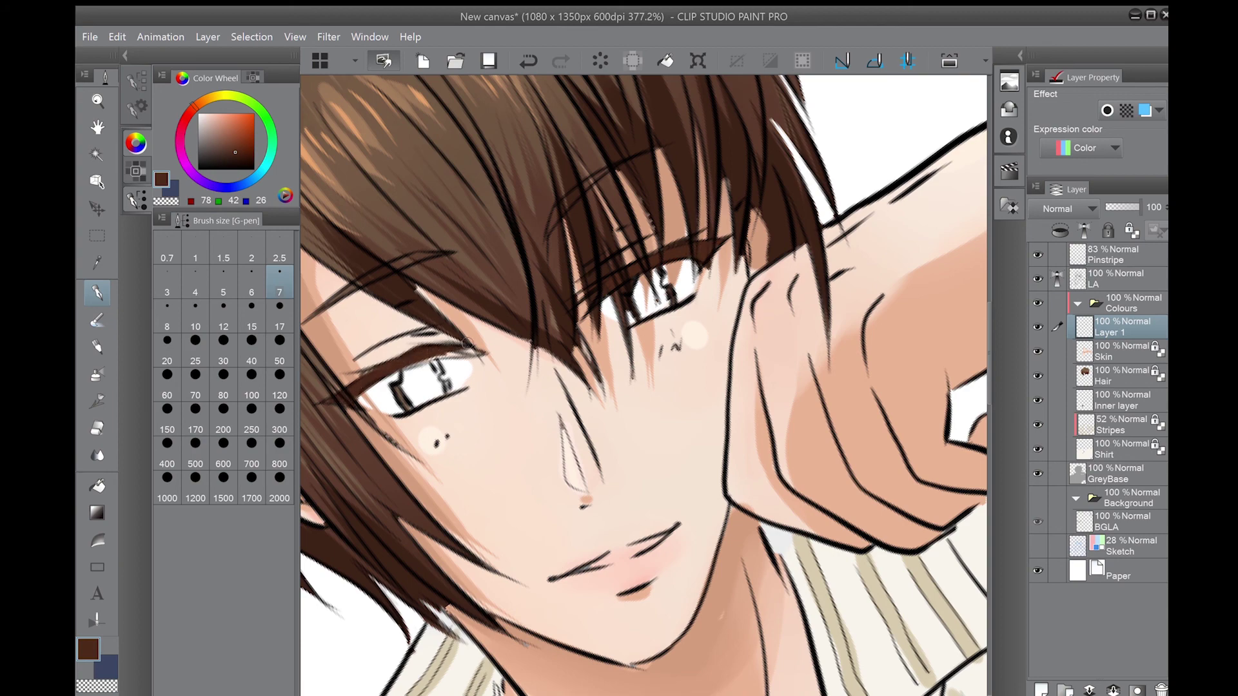
scroll(472, 358, down, 4)
key(e)
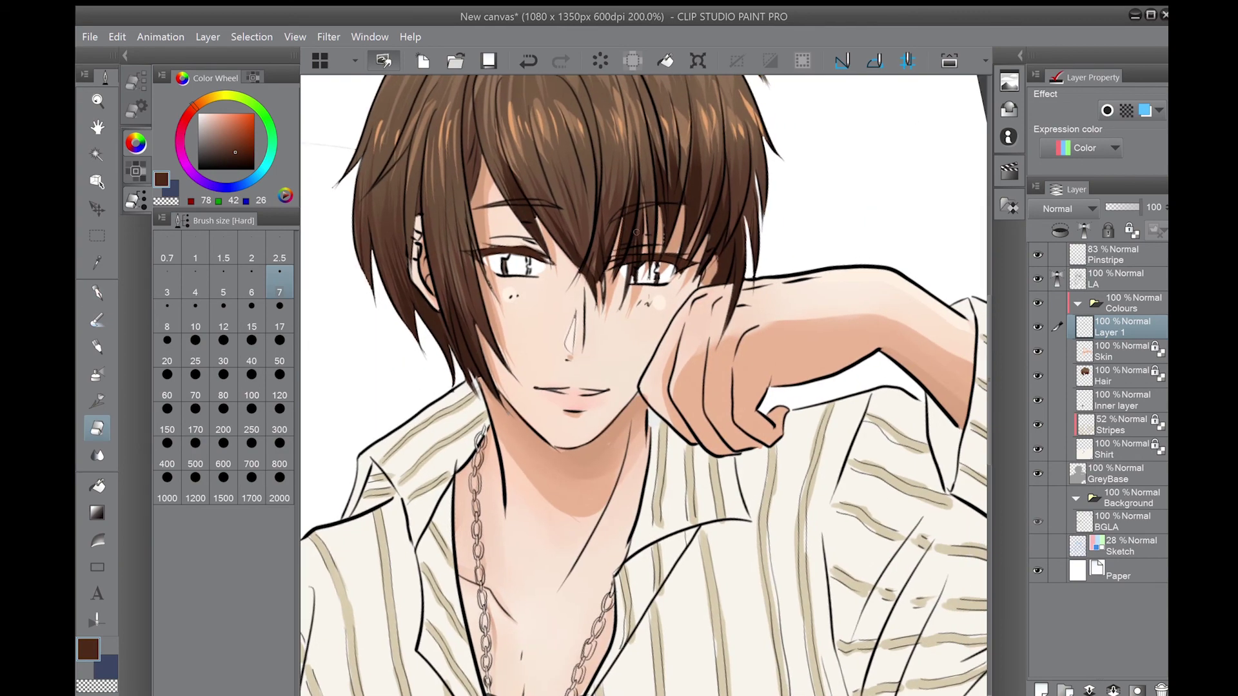
- Lock the lash layer's transparent pixels and tint the lashes with lighter brown (RGB 107, 79, 67) using the G-pen
scroll(636, 231, down, 3)
click(1131, 231)
key(p)
alt+click(551, 261)
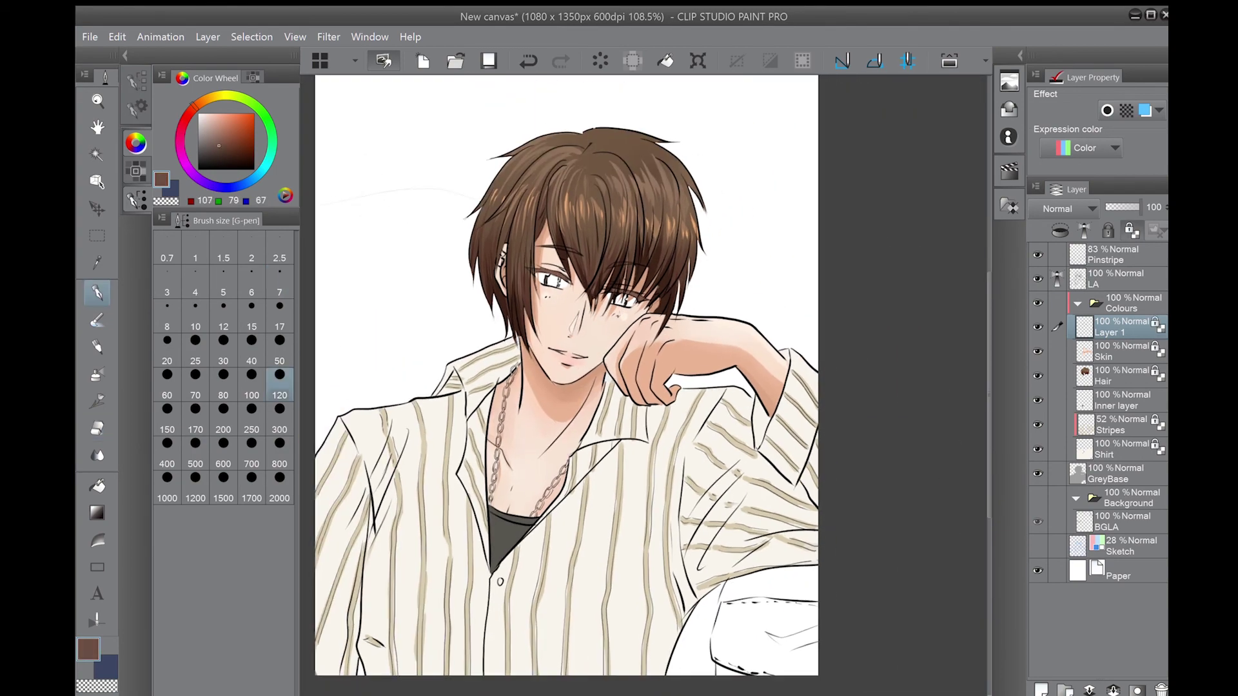
- Paint the eyes' whites pure white (RGB 255, 255, 255) on the Skin layer with the G-pen at size 17
ctrl+click(663, 282)
alt+click(365, 230)
key(bracketleft)
key(bracketleft)
key(bracketleft)
key(bracketleft)
key(bracketleft)
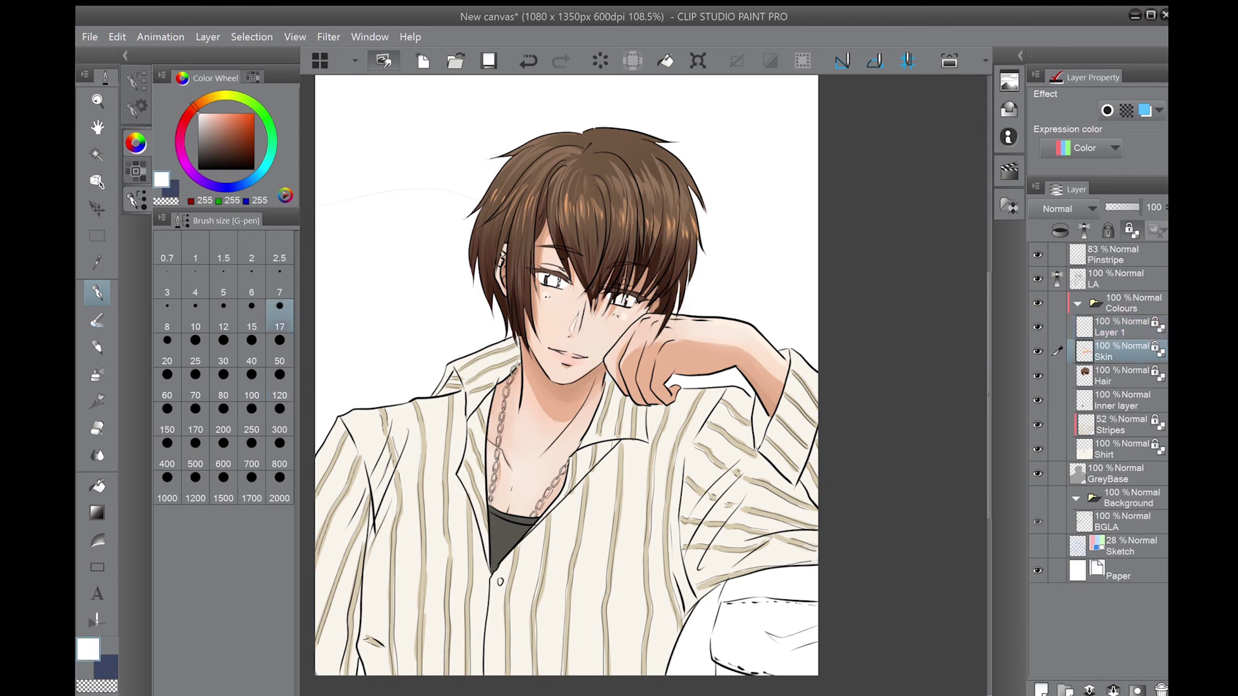
drag(623, 279, 659, 296)
- Shade the shirt's hanging sleeve, collar area and lower torso in grey-beige (RGB 230, 224, 212) on the Shirt layer with the G-pen at size 40
ctrl+click(423, 464)
alt+click(422, 464)
key(bracketright)
key(bracketright)
key(bracketright)
key(bracketright)
mouse_move(428, 441)
mouse_down()
mouse_move(411, 564)
mouse_move(370, 635)
mouse_up()
drag(361, 542, 377, 683)
drag(581, 387, 553, 321)
drag(638, 555, 554, 619)
drag(683, 496, 653, 632)
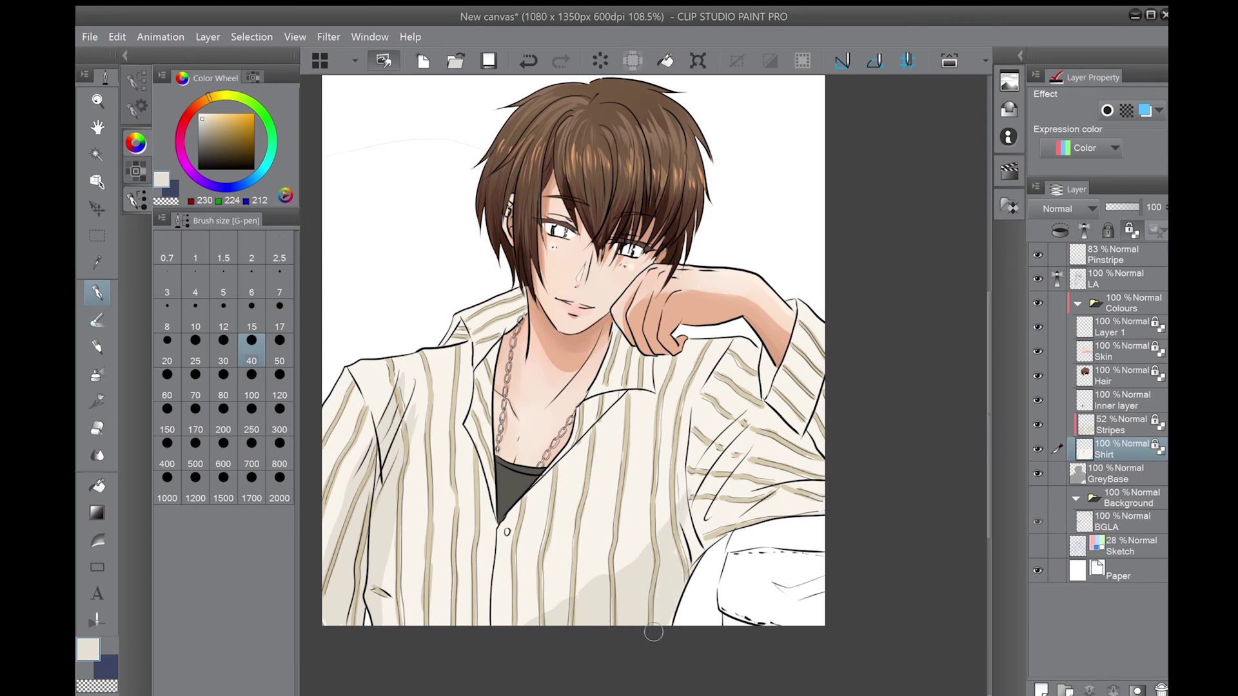
- Shade the raised arm's sleeve and its folds in the same grey-beige with the G-pen at size 40
drag(748, 406, 690, 490)
mouse_move(800, 439)
mouse_down()
mouse_move(690, 535)
mouse_move(748, 503)
mouse_move(783, 510)
mouse_up()
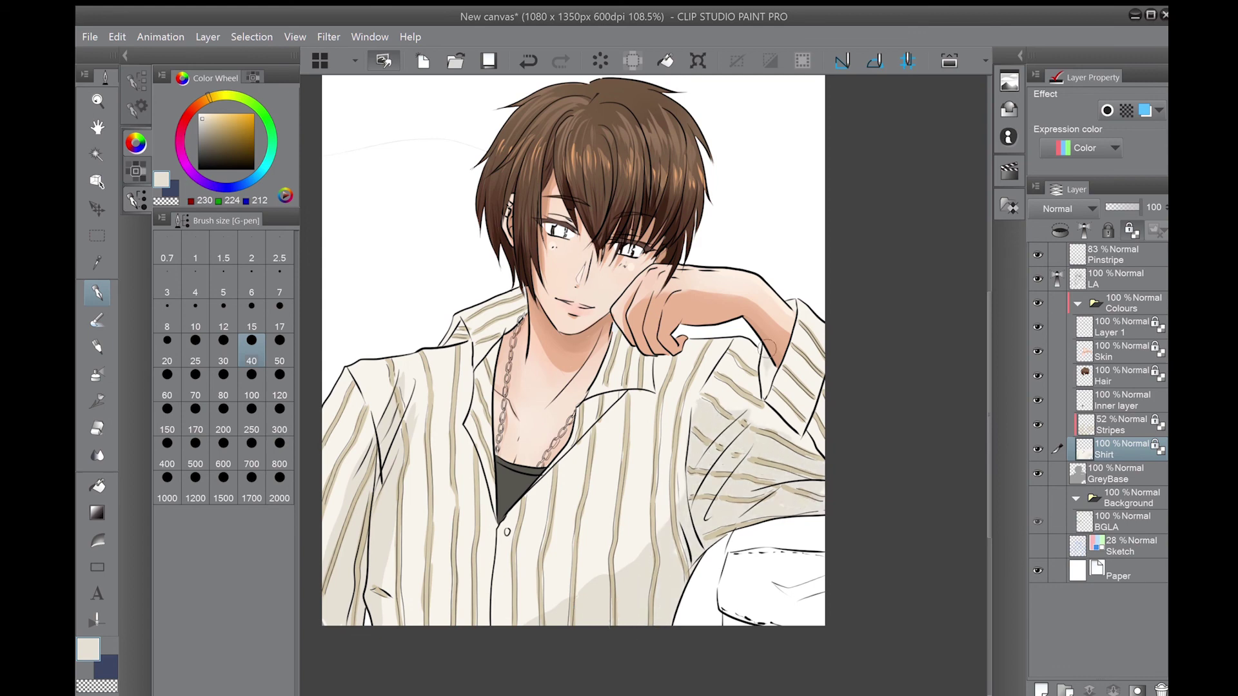
drag(832, 447, 796, 422)
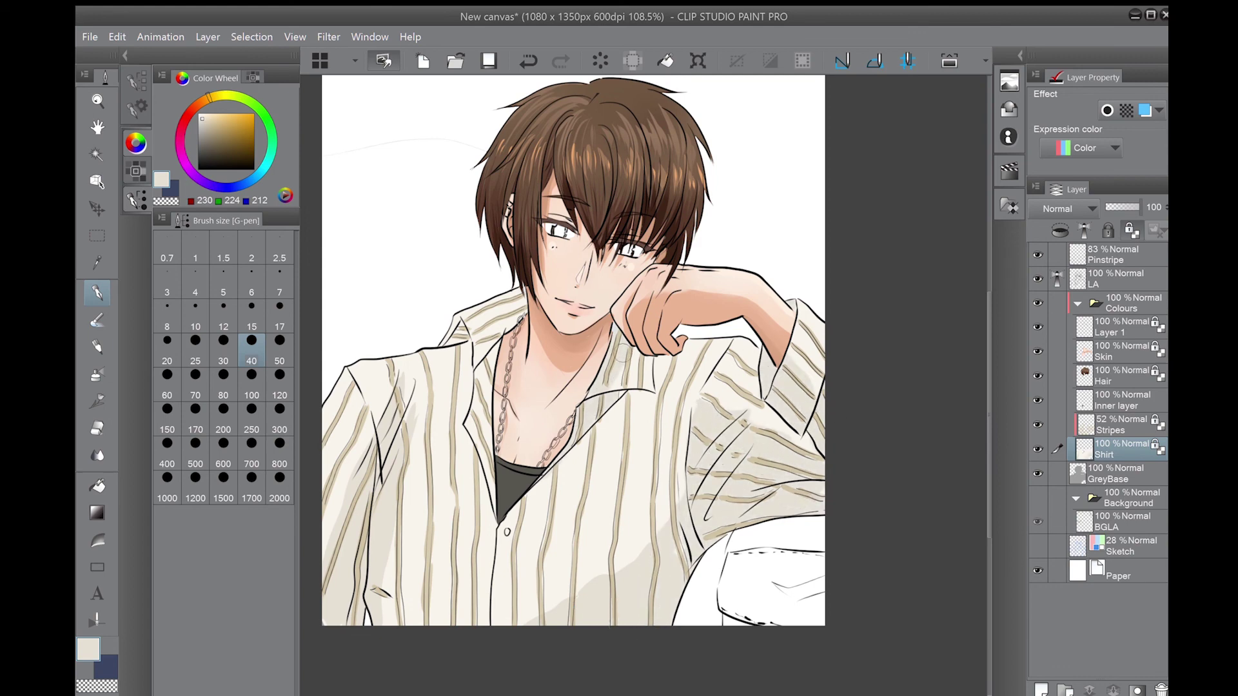
- Shade the shirt collar's edges and folds with the G-pen at size 17
key(bracketleft)
key(bracketleft)
key(bracketleft)
key(bracketleft)
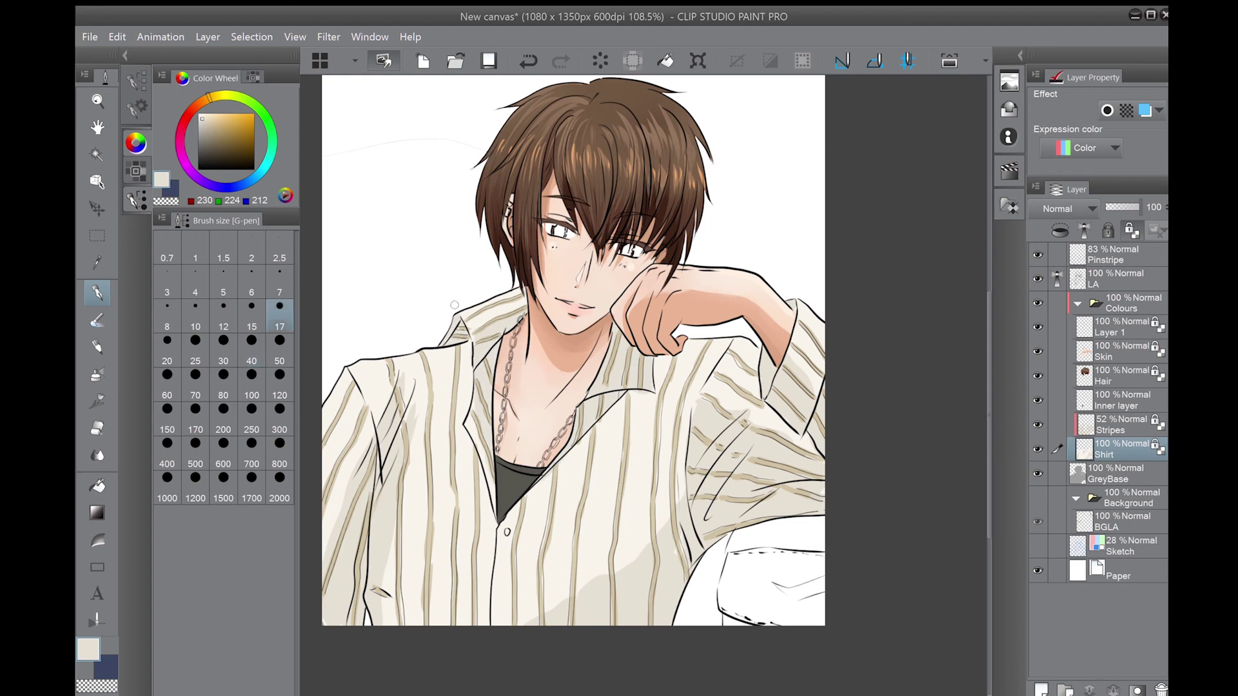
- Darken the inside of the shirt collar with RGB 202, 196, 182 using the G-pen at size 40
key(bracketright)
key(bracketright)
key(bracketright)
key(bracketright)
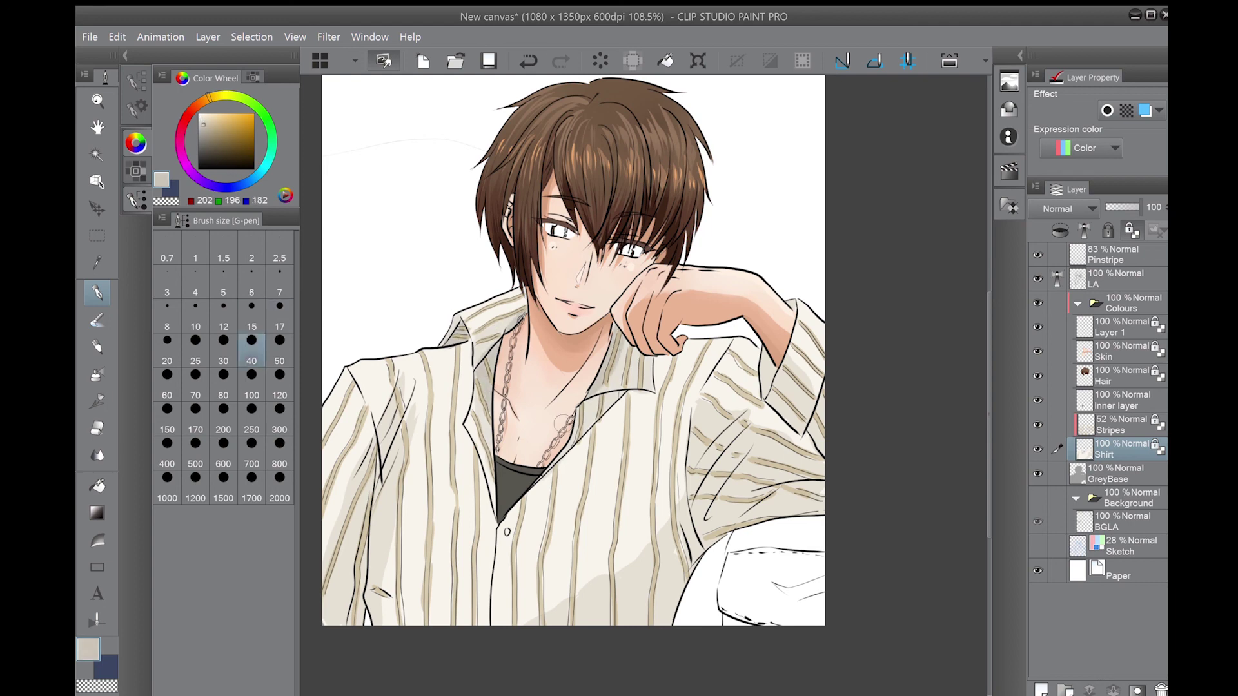
- Extend the shirt's soft shadows across the torso and hem with beige (RGB 234, 225, 207) using the G-pen at size 40
alt+click(593, 445)
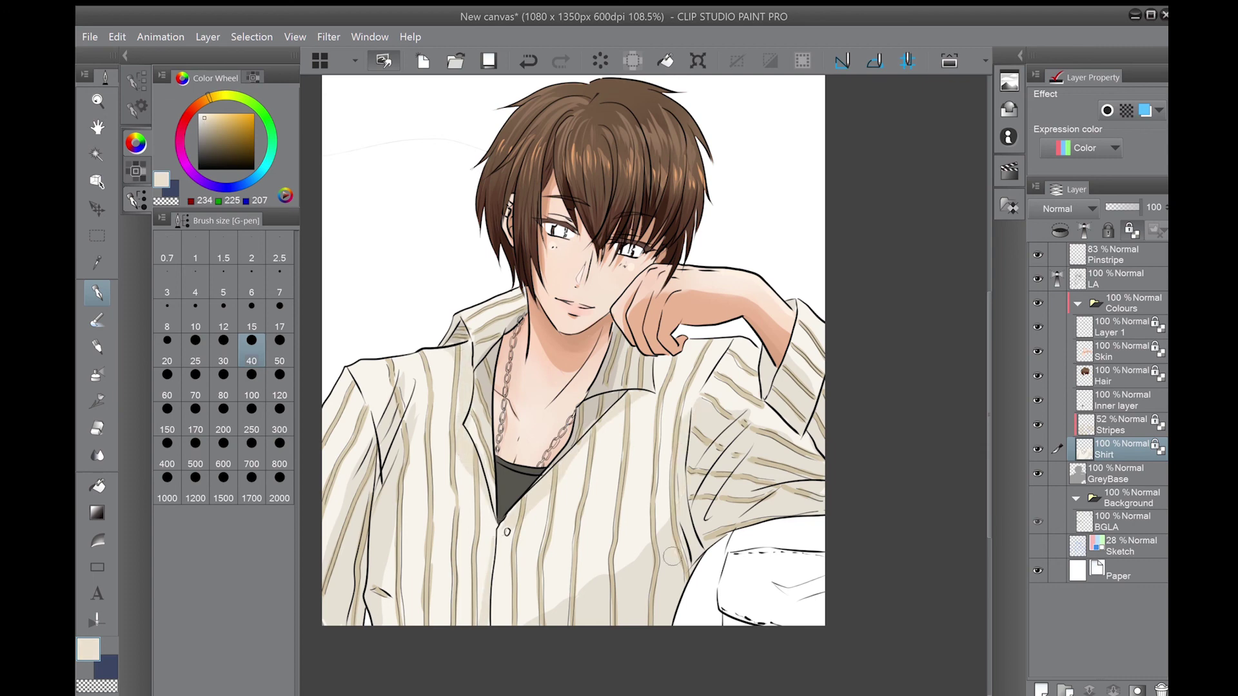
scroll(651, 516, down, 1)
drag(469, 645, 474, 621)
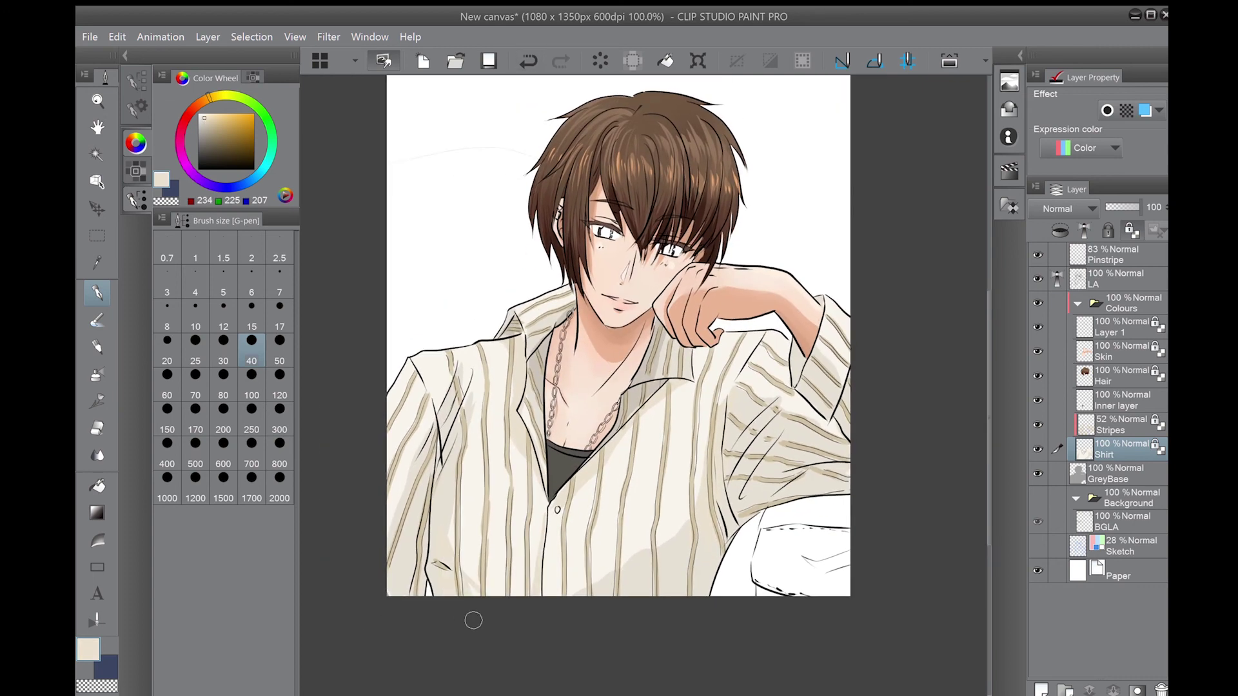
- Add a clipped Overlay layer above Stripes at 70% opacity and airbrush a warm tint over the lower part of the shirt
click(1122, 424)
click(1042, 689)
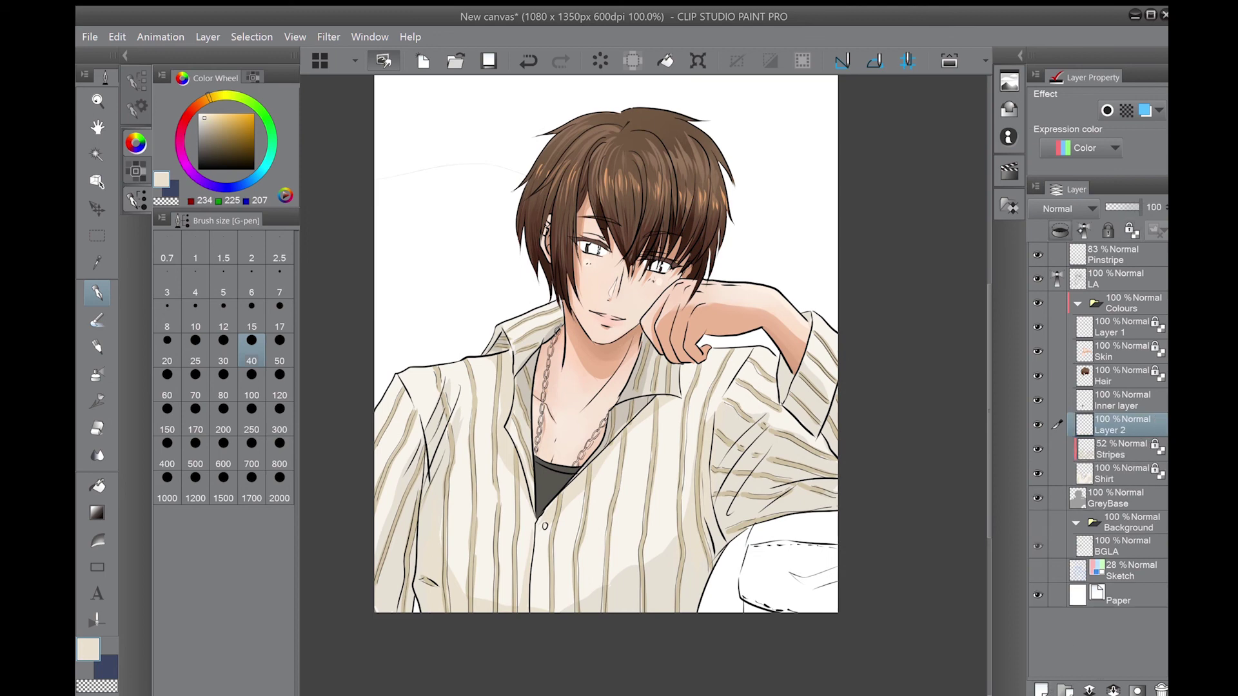
click(1067, 209)
key(b)
mouse_move(387, 613)
mouse_down()
mouse_move(442, 608)
mouse_move(636, 645)
mouse_move(774, 445)
mouse_up()
key(j)
click(1130, 207)
- Lighten the shirt stripes with cream (RGB 255, 242, 214) on the Stripes layer using the Soft brush at size 120
click(1122, 449)
key(b)
alt+click(425, 497)
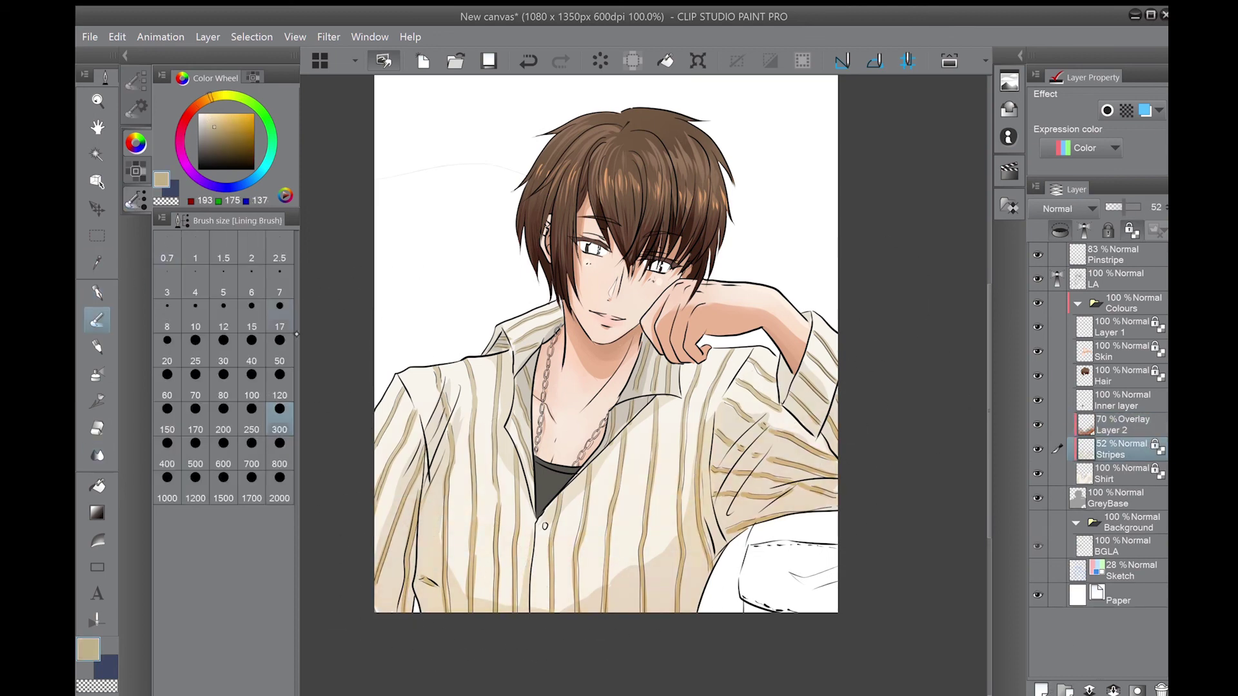
alt+click(685, 545)
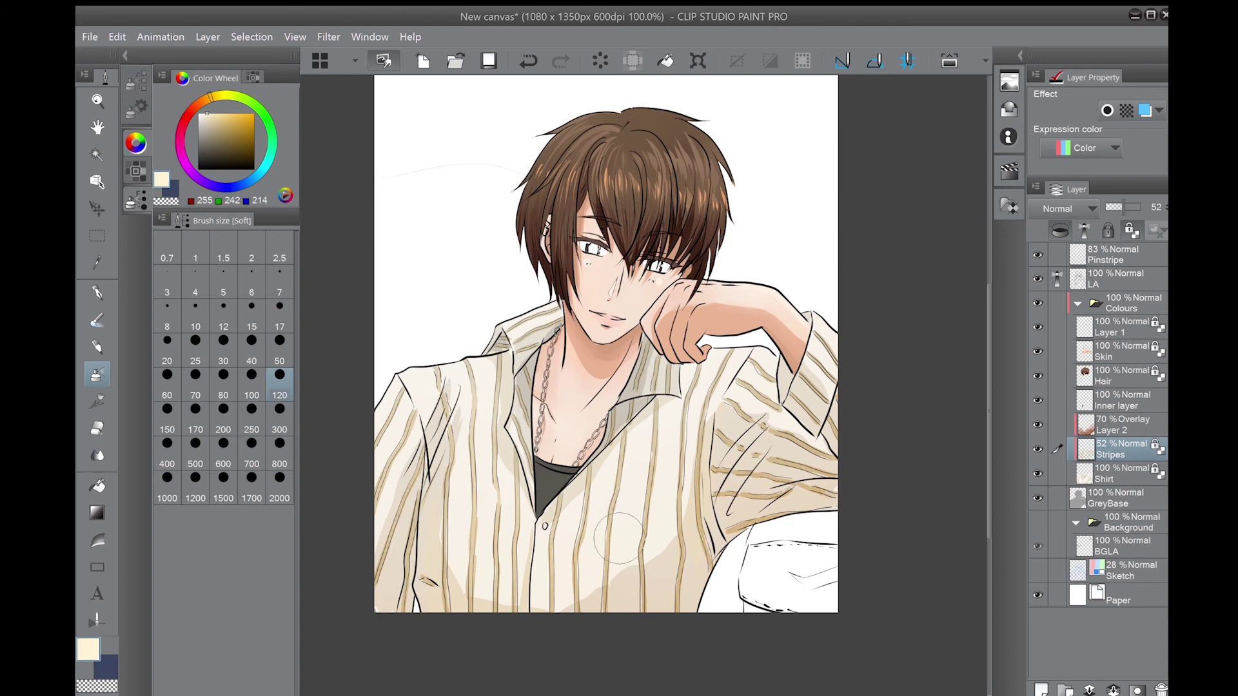
- Set the opacity of the LA line-art layer to 76%
click(1122, 278)
click(1131, 207)
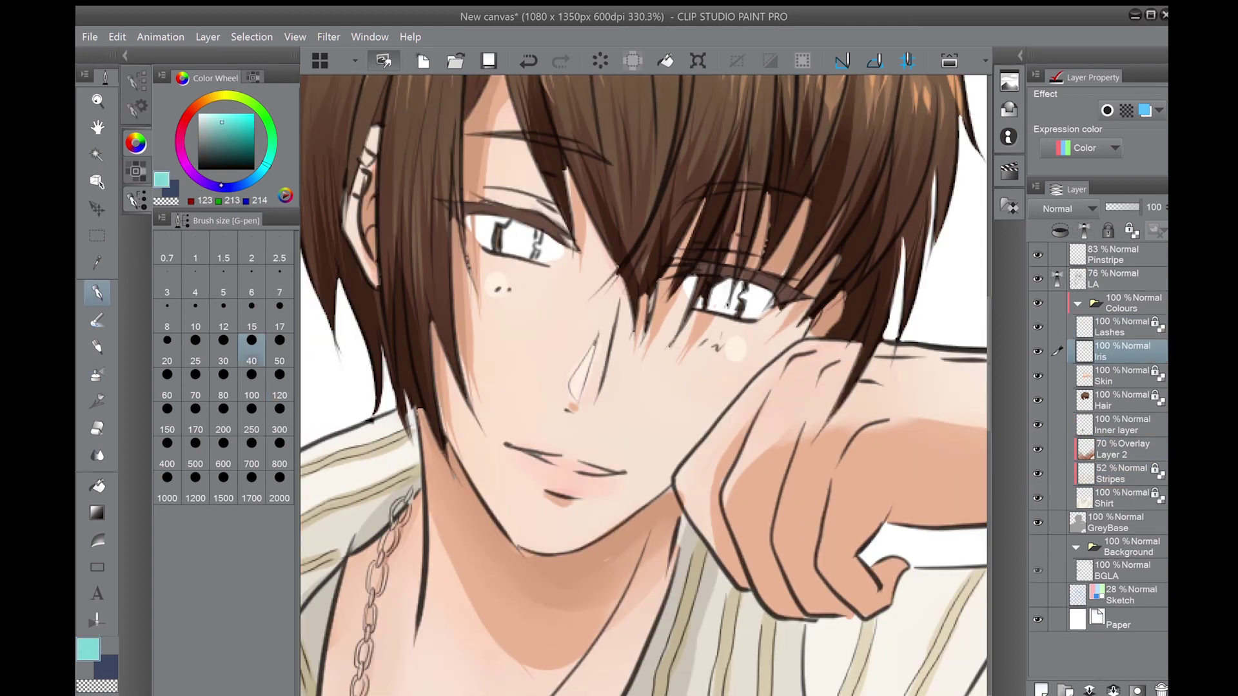
- Fill both irises turquoise (RGB 123, 213, 214) on the Iris layer with the G-pen at size 6 and tidy their edges
click(252, 284)
drag(502, 230, 513, 223)
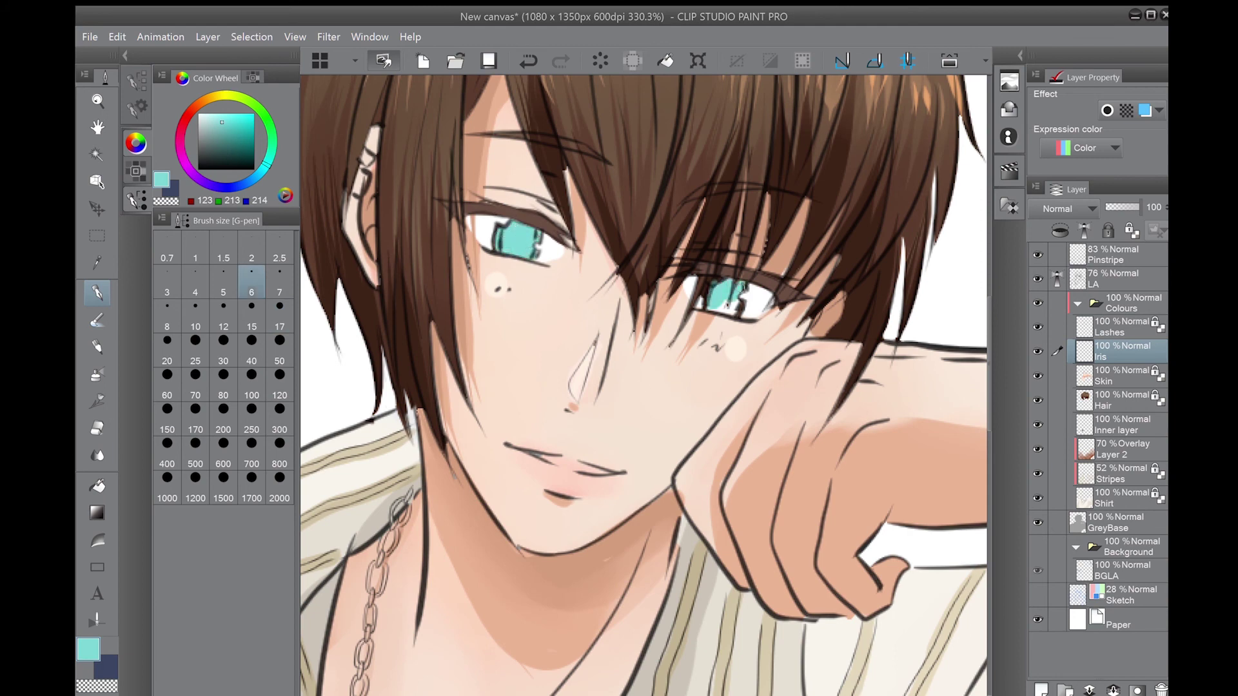
key(e)
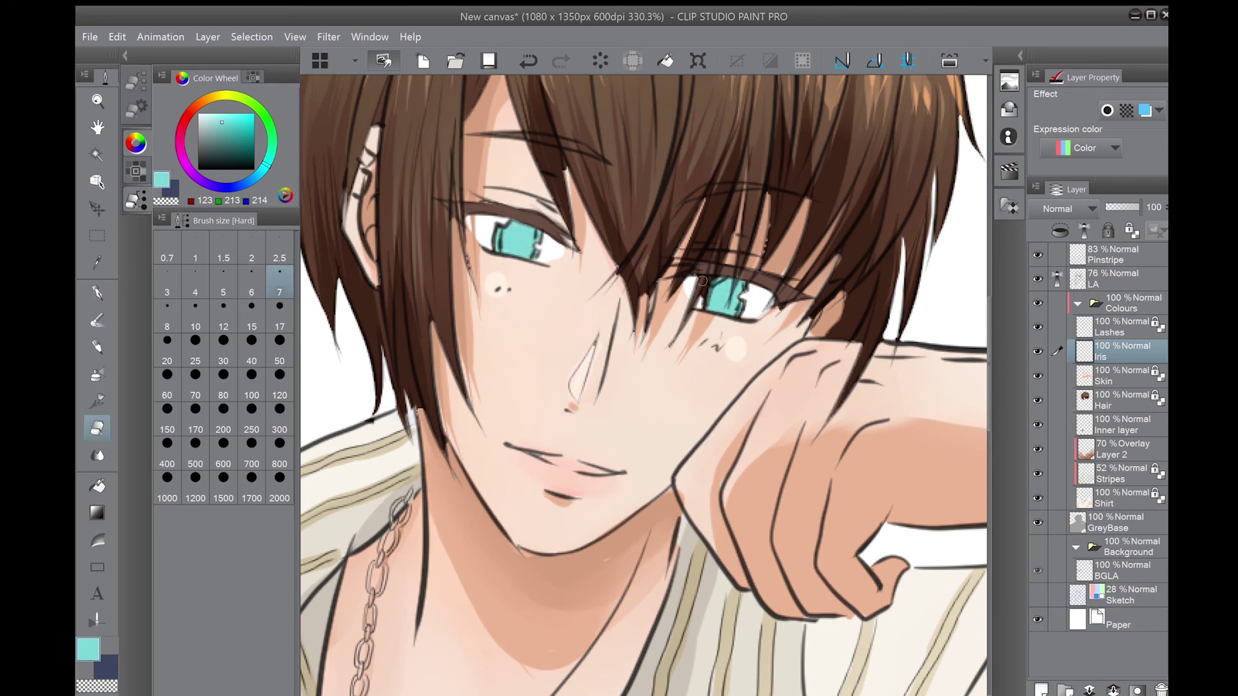
ctrl+shift+click(704, 292)
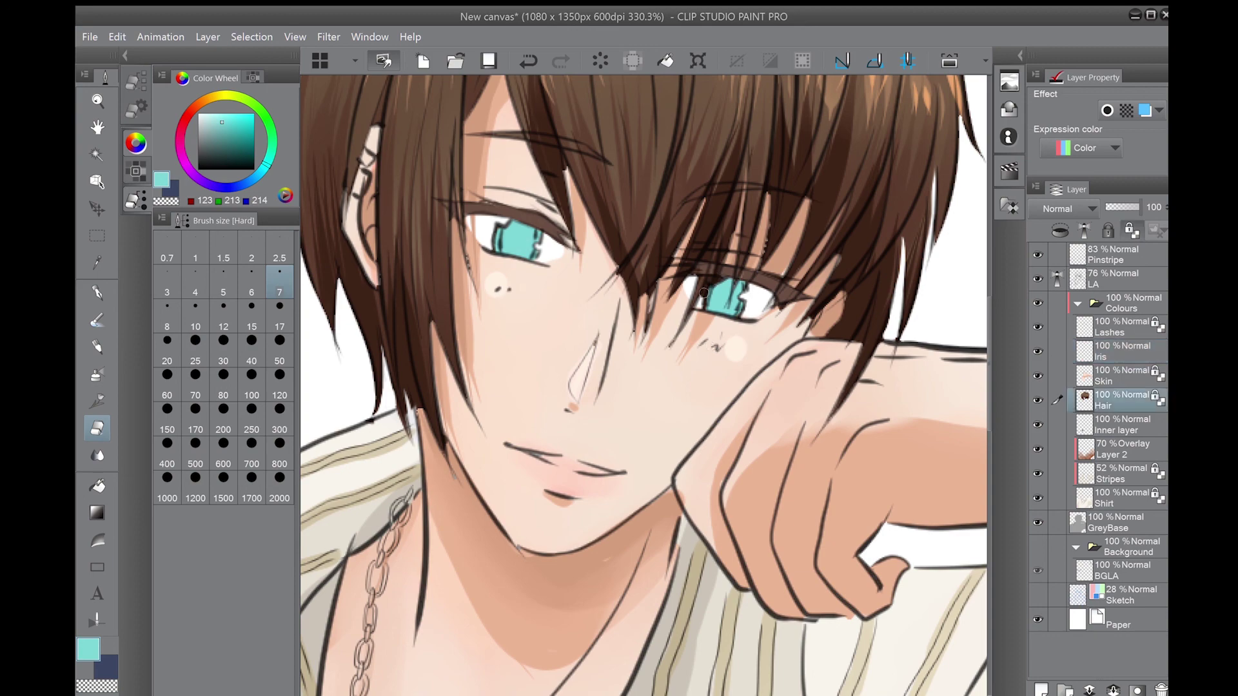
key(p)
ctrl+shift+click(700, 338)
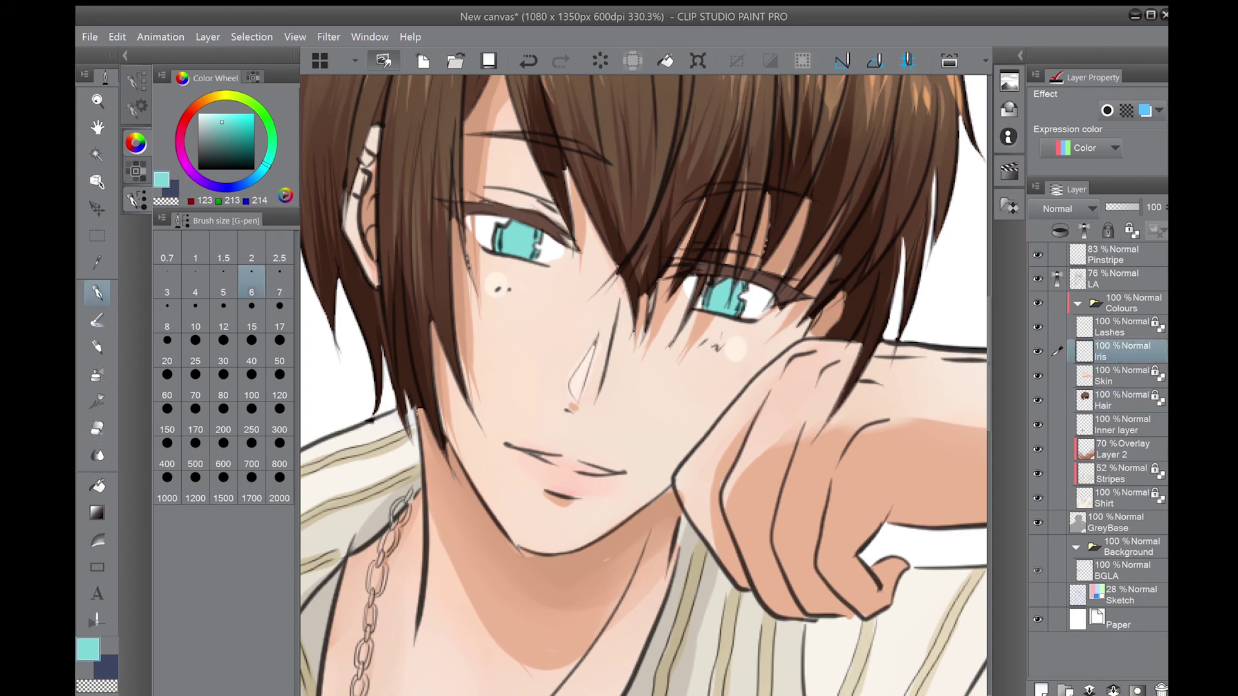
- Detail the irises on the locked Iris layer with pale cyan (RGB 181, 254, 255) and dark teal pupils (RGB 41, 134, 134), using the G-pen at size 4
key(ctrl+0)
scroll(645, 387, up, 5)
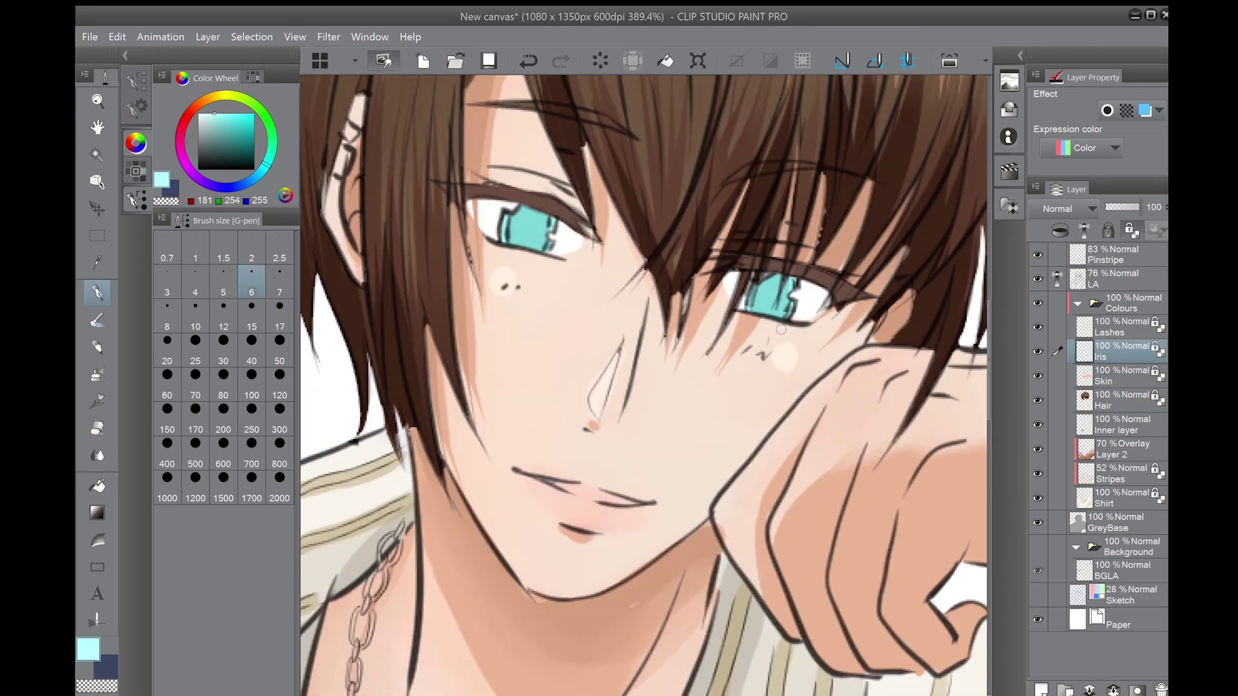
alt+click(529, 225)
key(bracketleft)
key(bracketleft)
alt+click(485, 208)
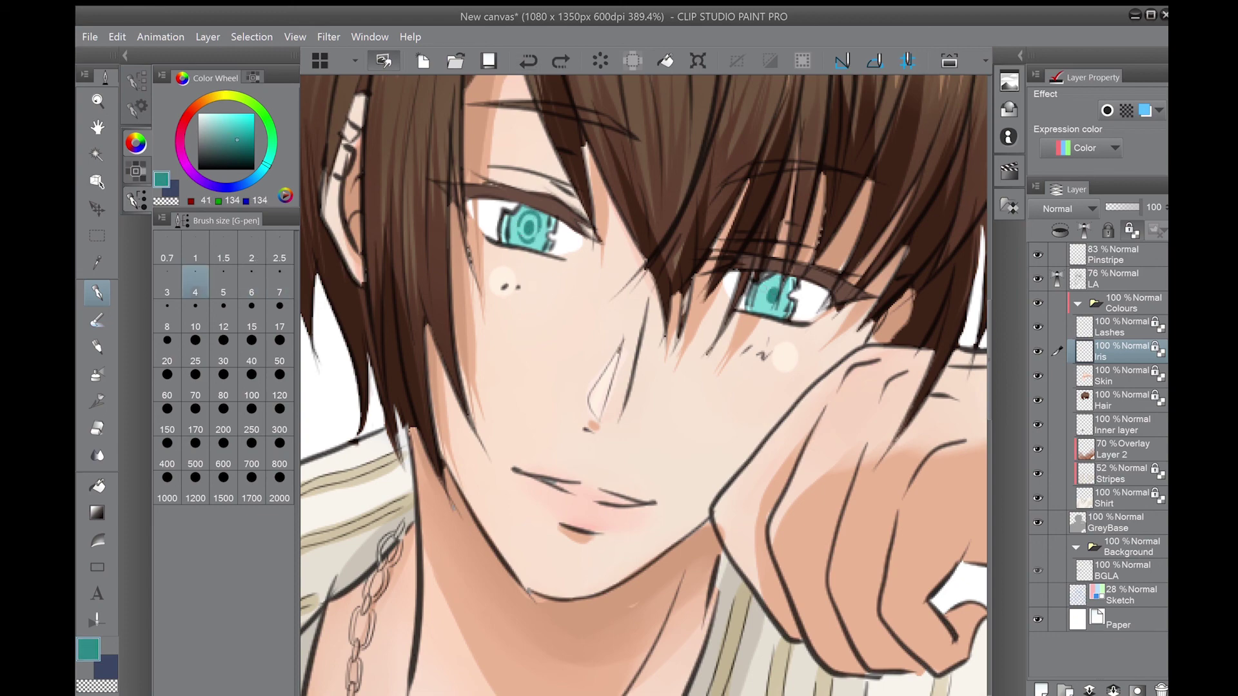
- Add a Multiply layer above Iris and shade the irises in dark teal (RGB 41, 134, 134) with the Lining Brush
key(ctrl+0)
scroll(737, 294, up, 5)
key(ctrl+shift+n)
key(b)
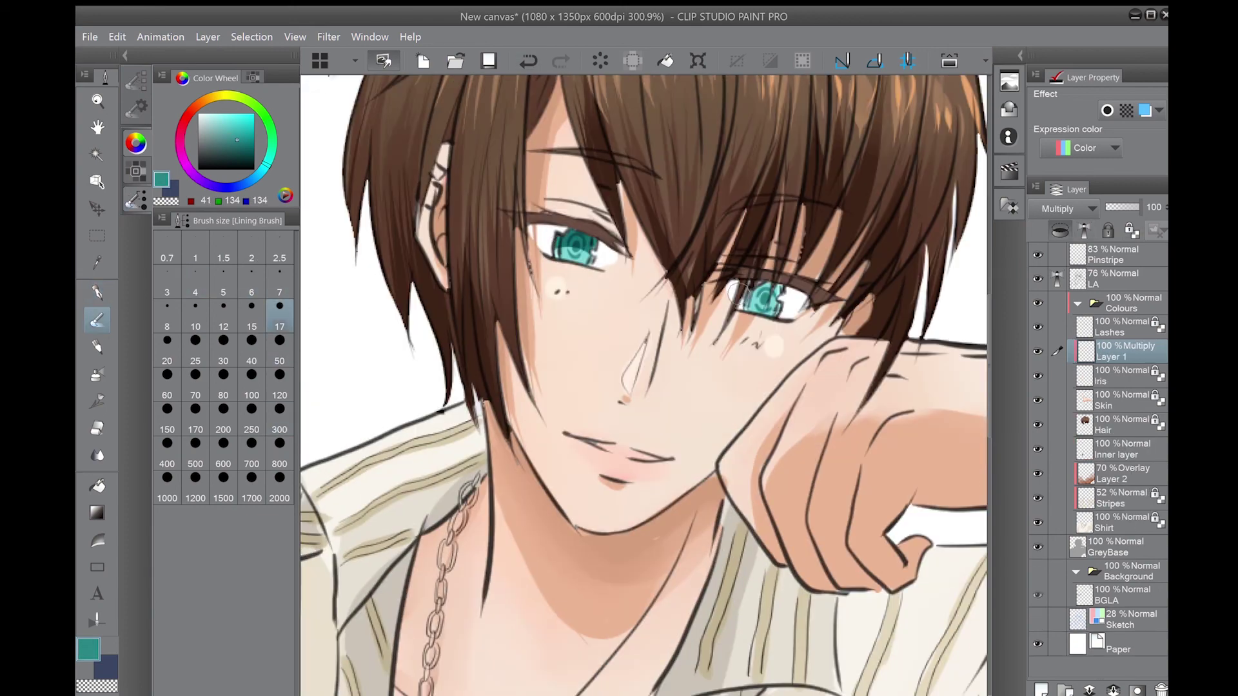
- Brighten the lower irises with pale cyan on a new Vivid light layer above Iris, using the Lining Brush, at 71% layer opacity
key(p)
ctrl+shift+click(737, 293)
alt+click(737, 294)
alt+click(577, 253)
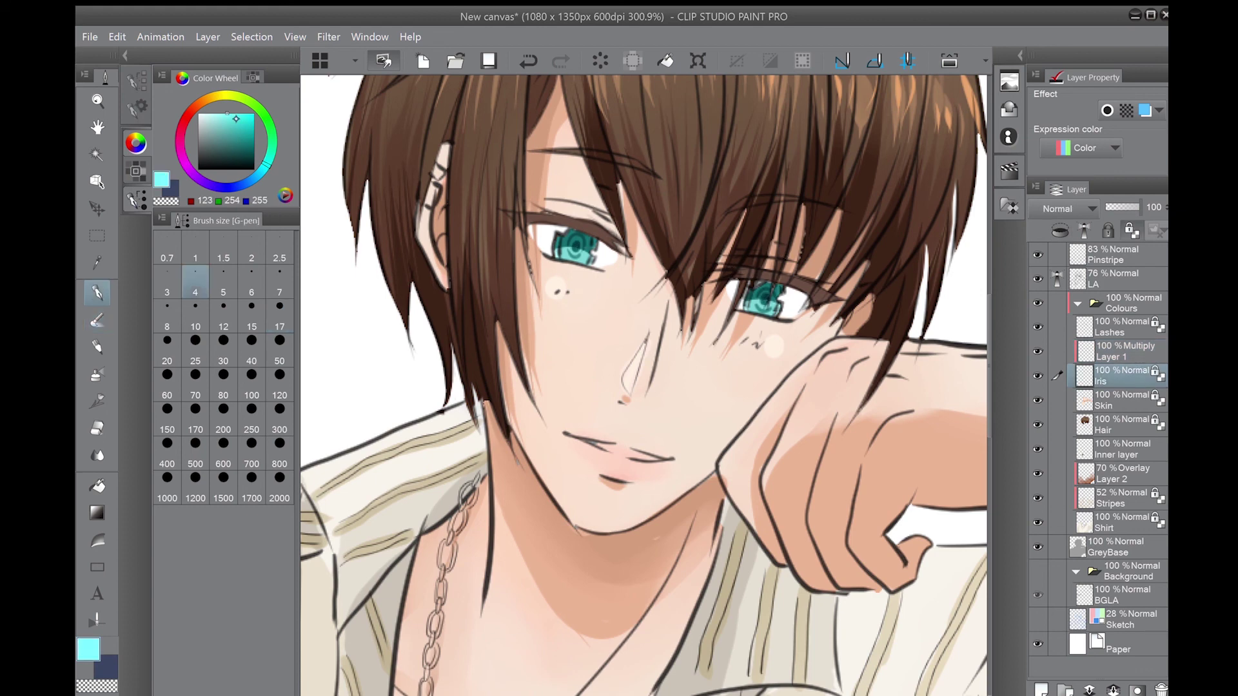
key(b)
key(ctrl+shift+n)
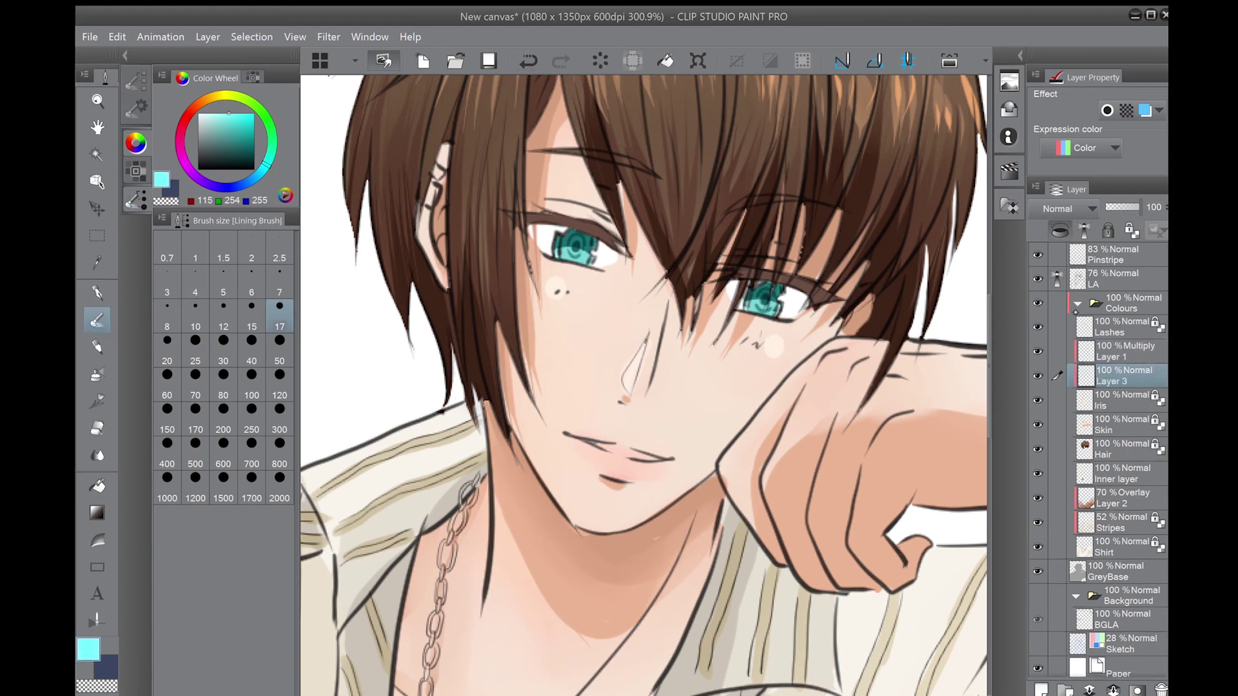
click(1091, 209)
click(1071, 213)
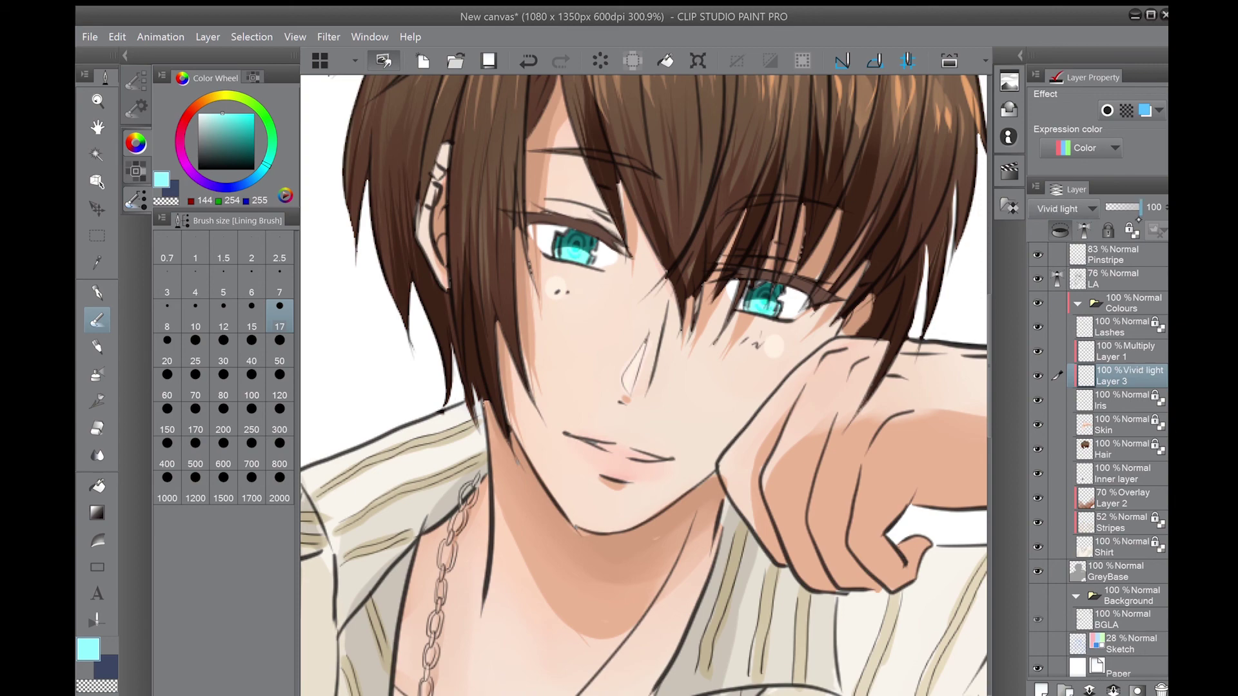
- Deepen the iris shading on the Multiply layer with teal (RGB 21, 122, 122), using the Lining Brush at size 17
click(1122, 352)
scroll(722, 194, down, 3)
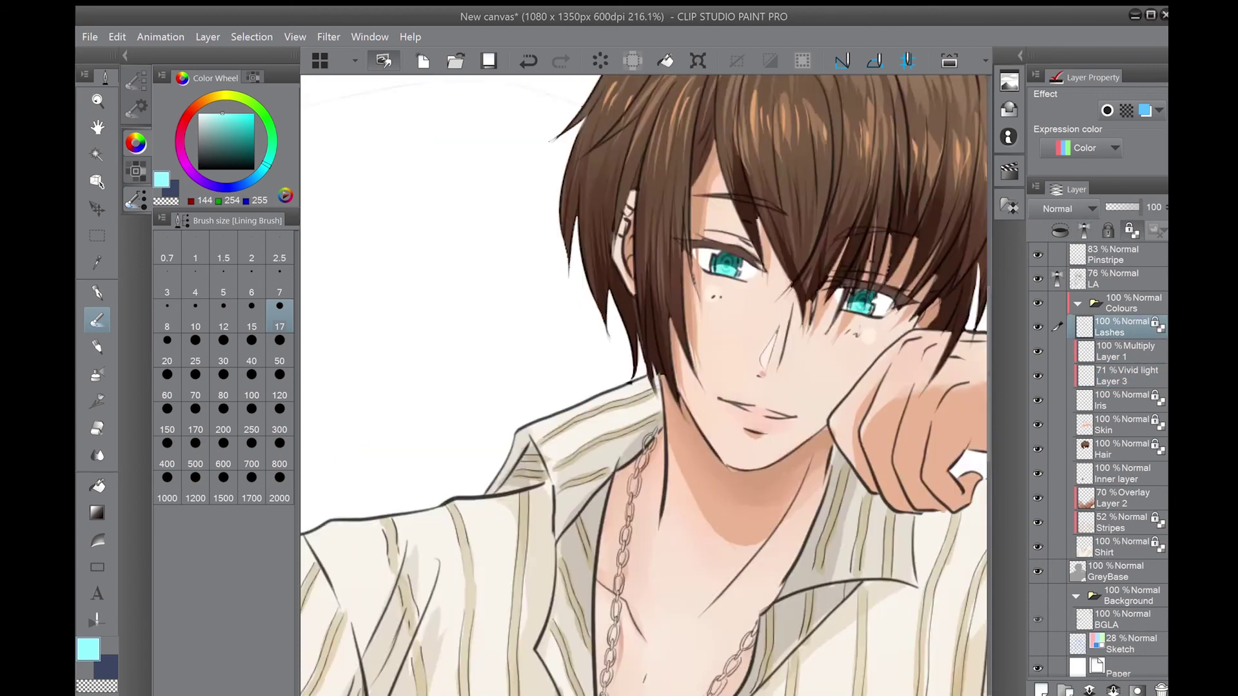
scroll(722, 194, up, 4)
alt+click(722, 193)
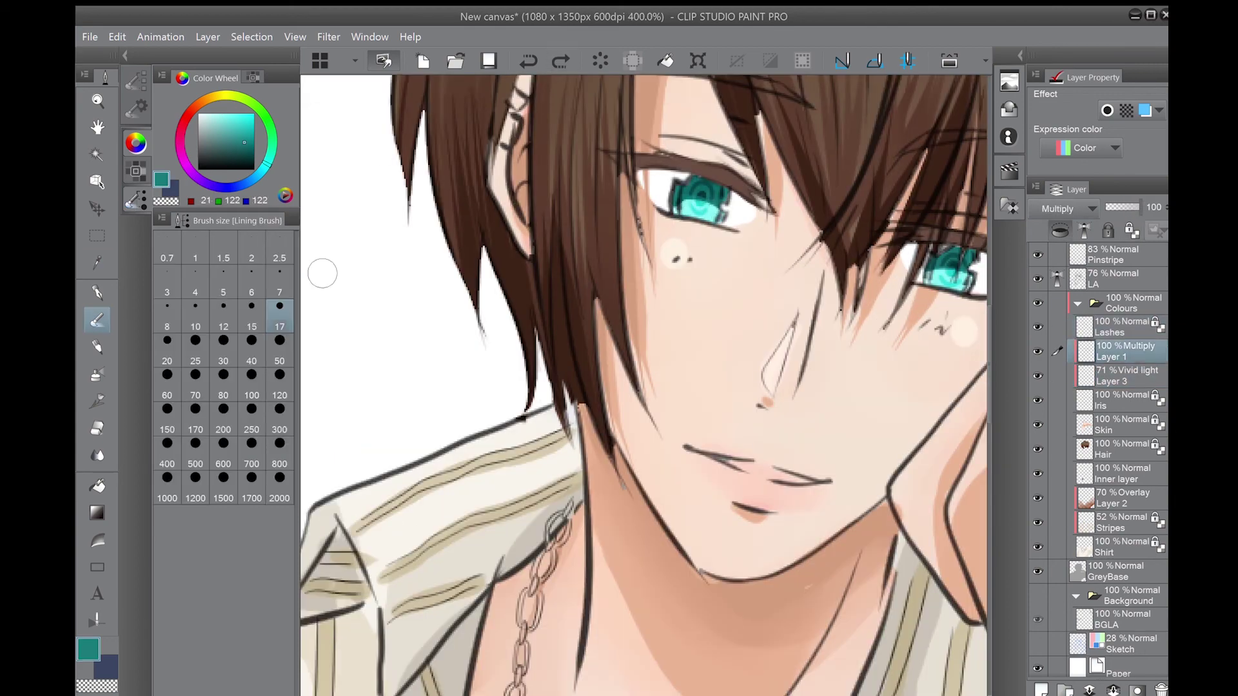
click(279, 282)
- Add a pink blush (RGB 255, 191, 183) to the cheeks on the Skin layer with the Lining Brush at size 17 and blend it
key(ctrl+minus)
key(ctrl+minus)
key(ctrl+minus)
key(ctrl+minus)
ctrl+shift+click(632, 186)
alt+click(632, 186)
key(bracketright)
key(bracketright)
key(bracketright)
key(bracketright)
key(bracketright)
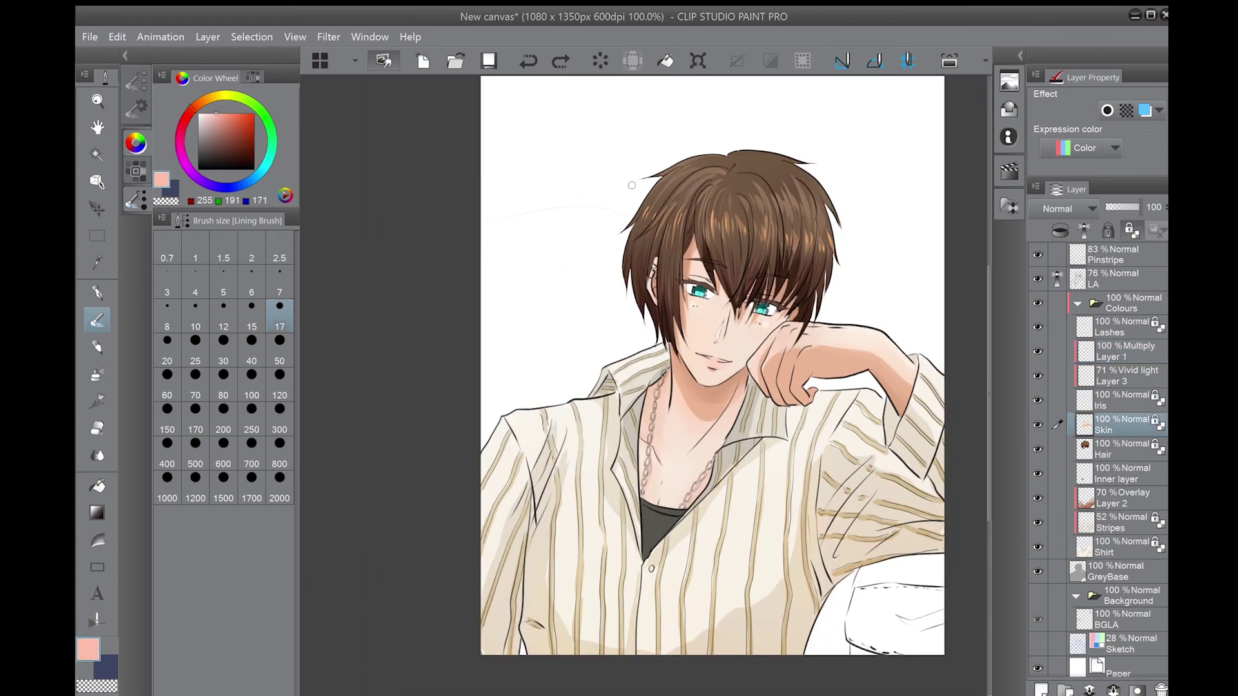
key(j)
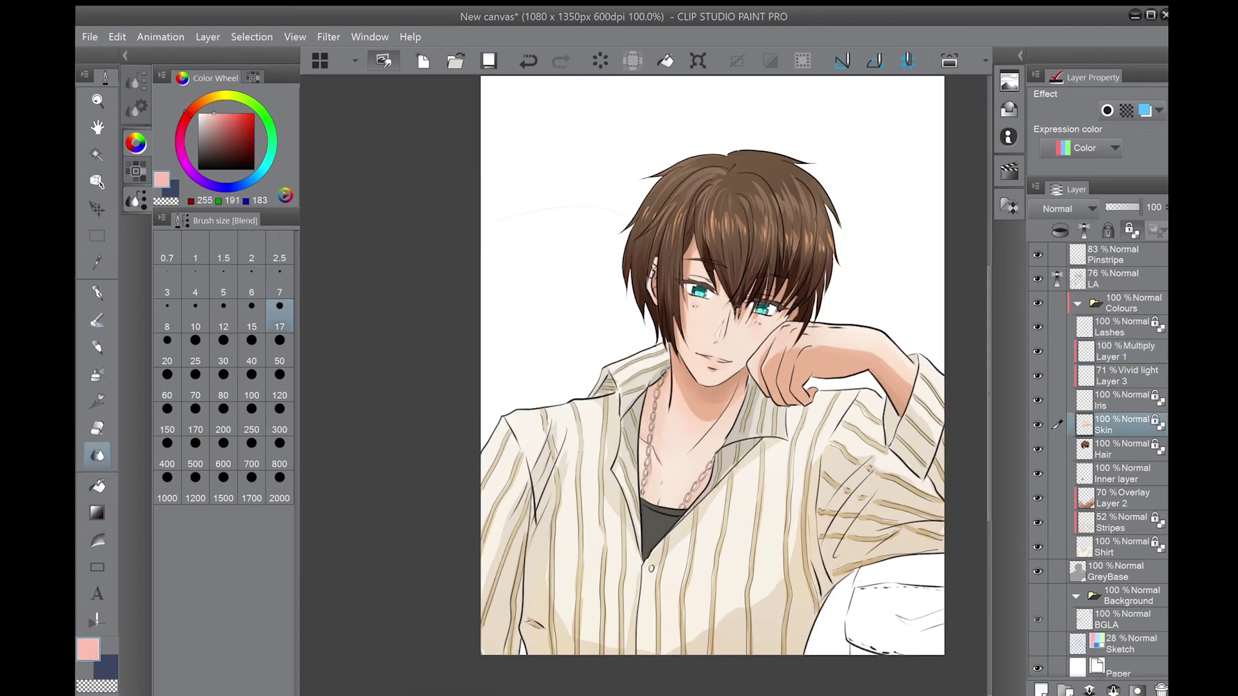
scroll(622, 384, up, 2)
key(p)
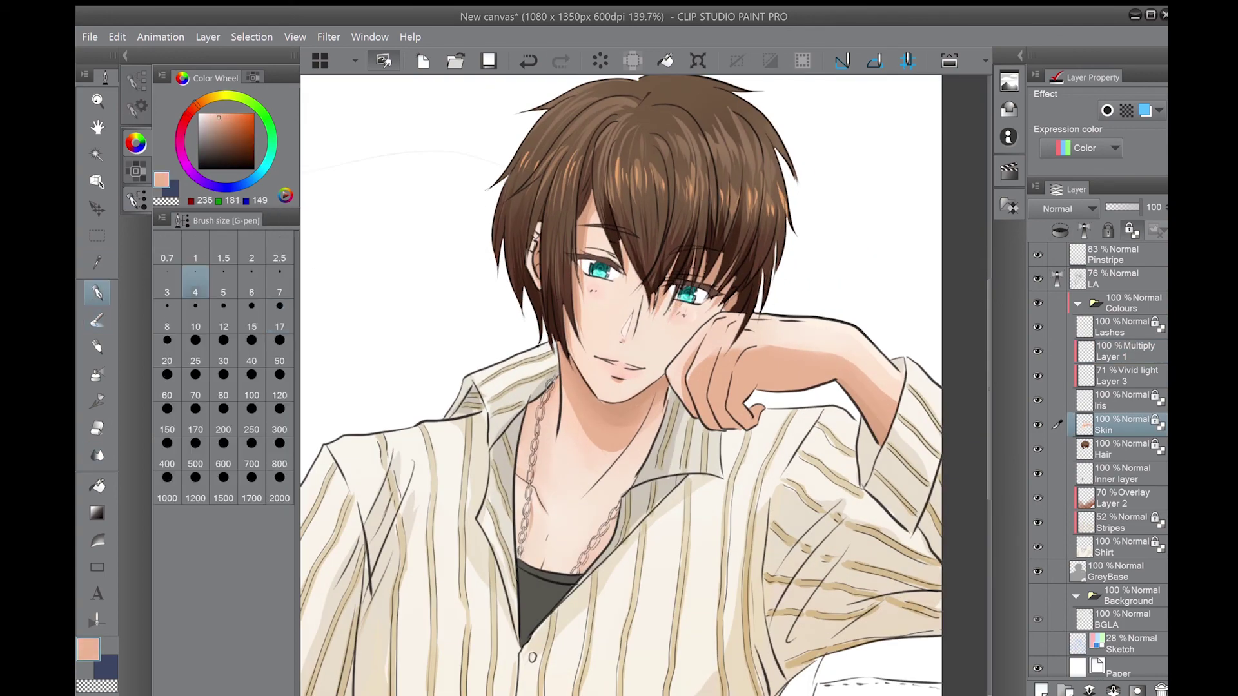
- Shade the undershirt on the Inner layer with dark grey (RGB 70, 67, 57), using the G-pen at size 50, and blend it
scroll(582, 320, down, 3)
ctrl+shift+click(558, 483)
alt+click(559, 482)
key(bracketright)
key(bracketright)
key(bracketright)
key(bracketright)
key(bracketright)
key(bracketright)
key(bracketright)
key(bracketright)
key(bracketright)
key(bracketright)
key(bracketright)
key(bracketright)
key(bracketright)
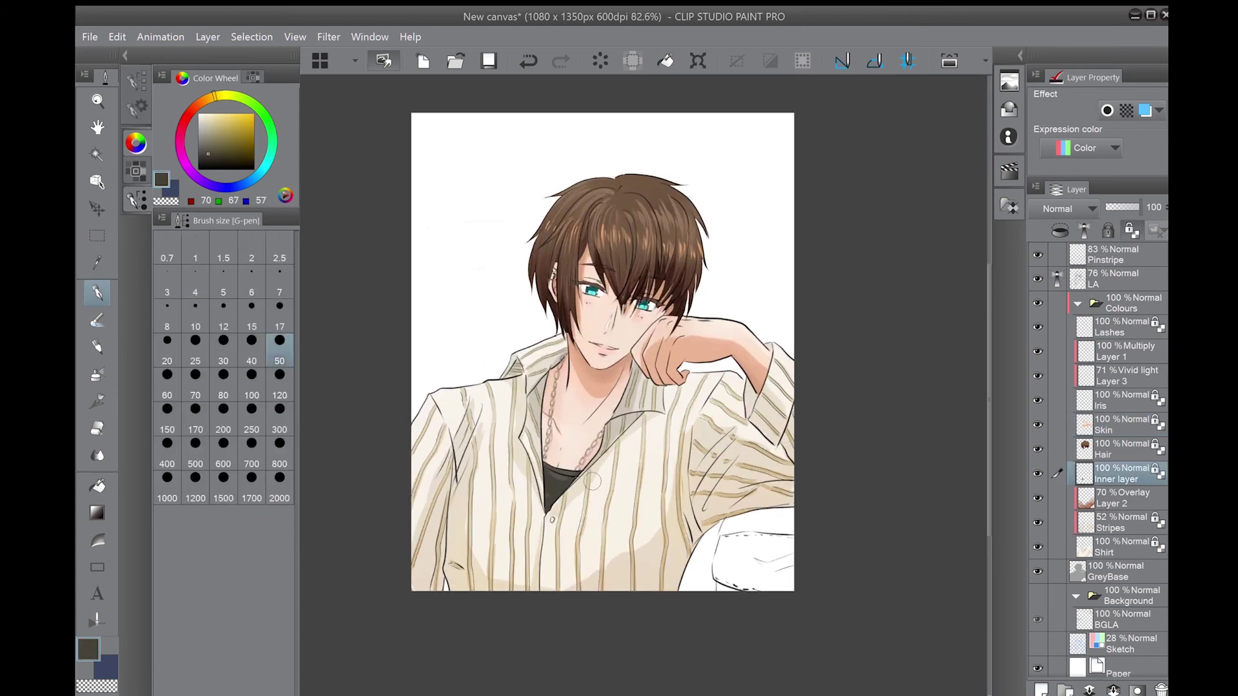
key(j)
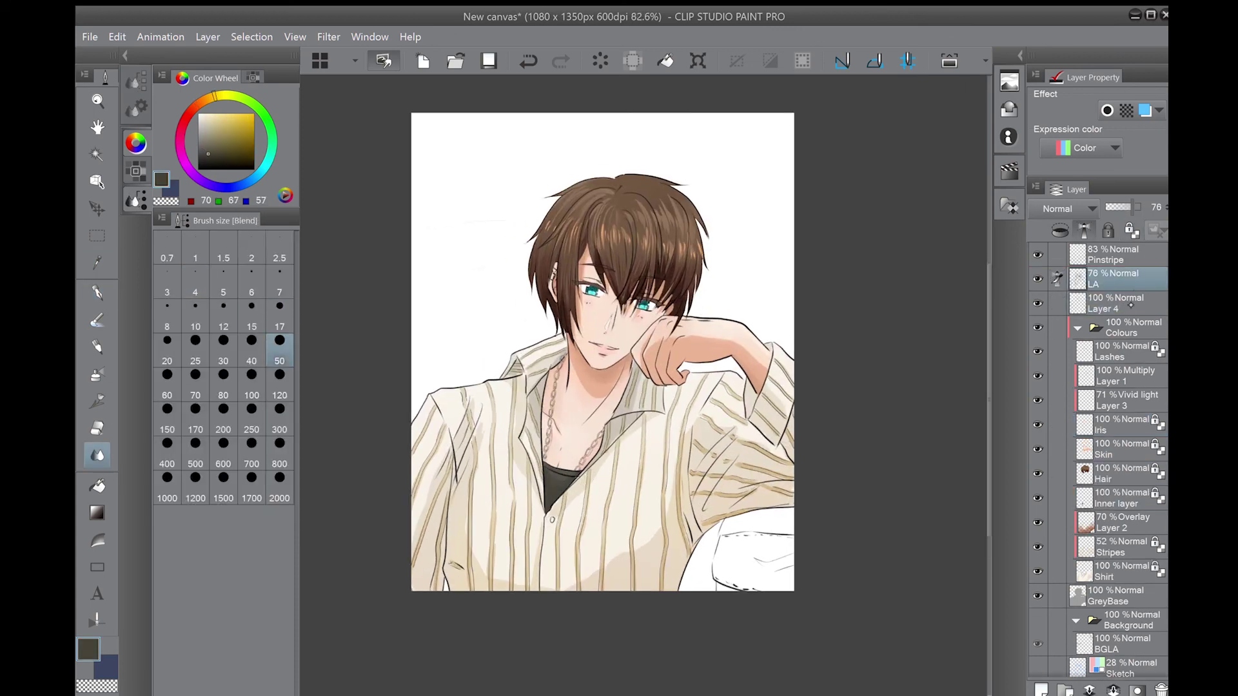
- Make a Highlights layer in Add (Glow) at 75% opacity, brightening the hair highlights and adding pale cyan iris glints (RGB 160, 243, 255)
click(1124, 298)
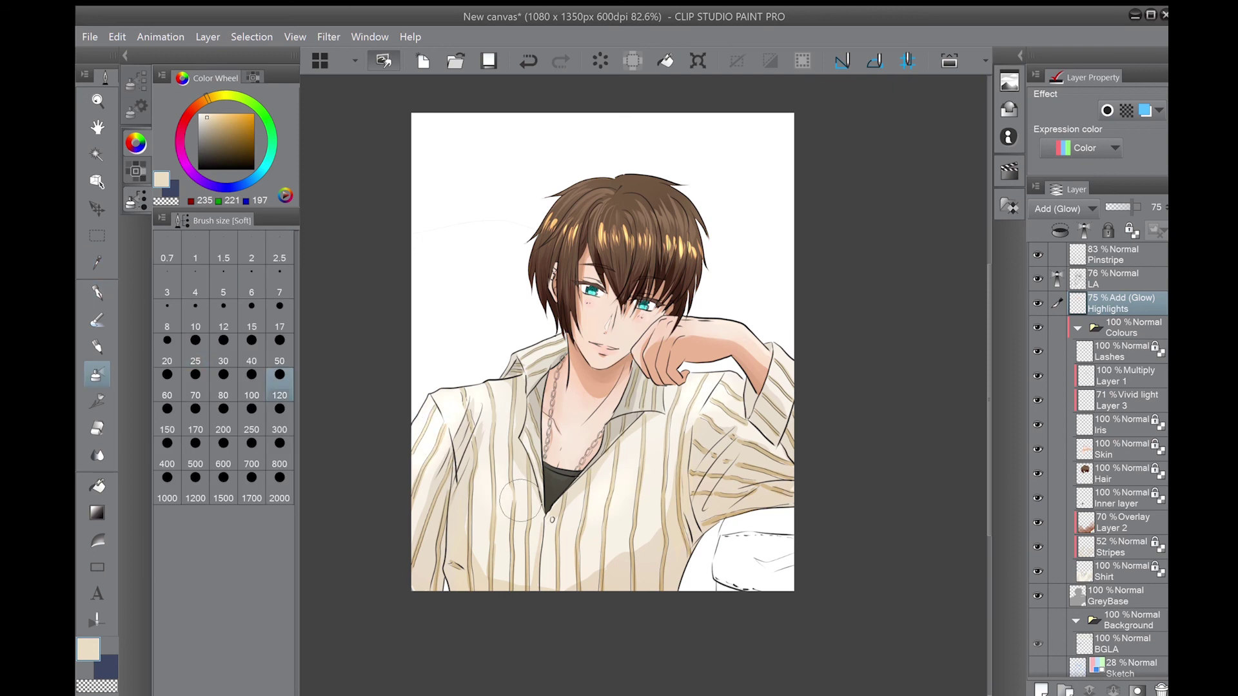
key(ctrl+z)
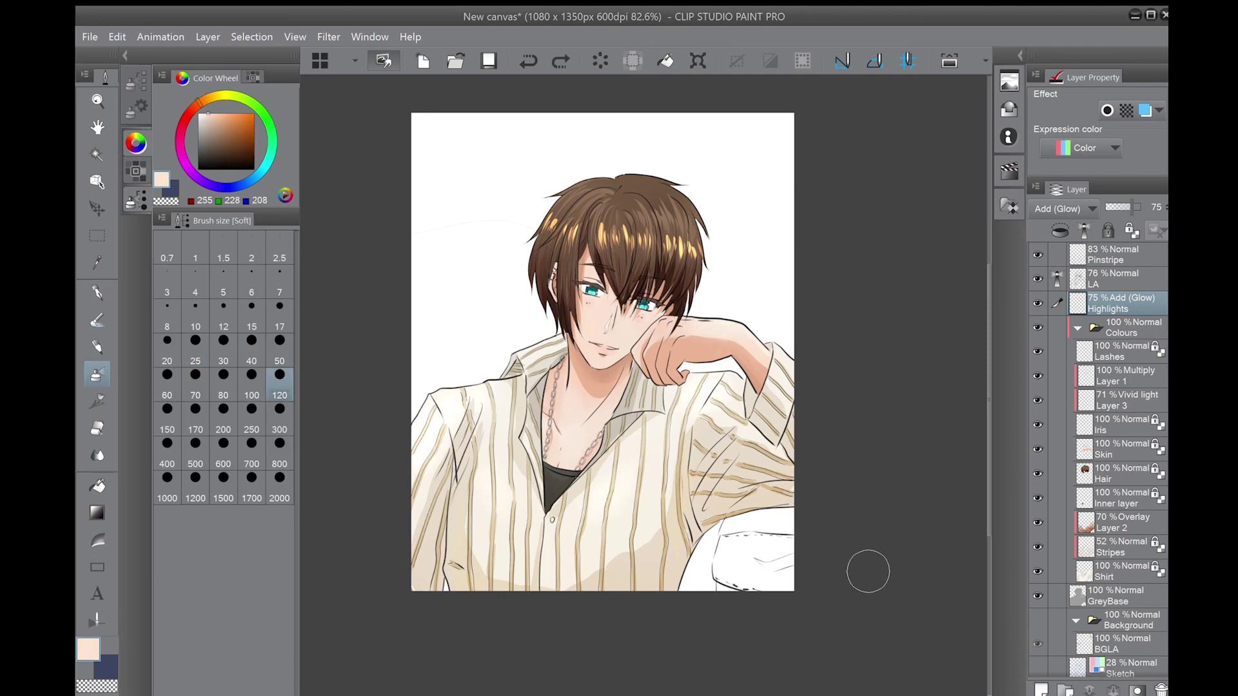
scroll(644, 386, up, 5)
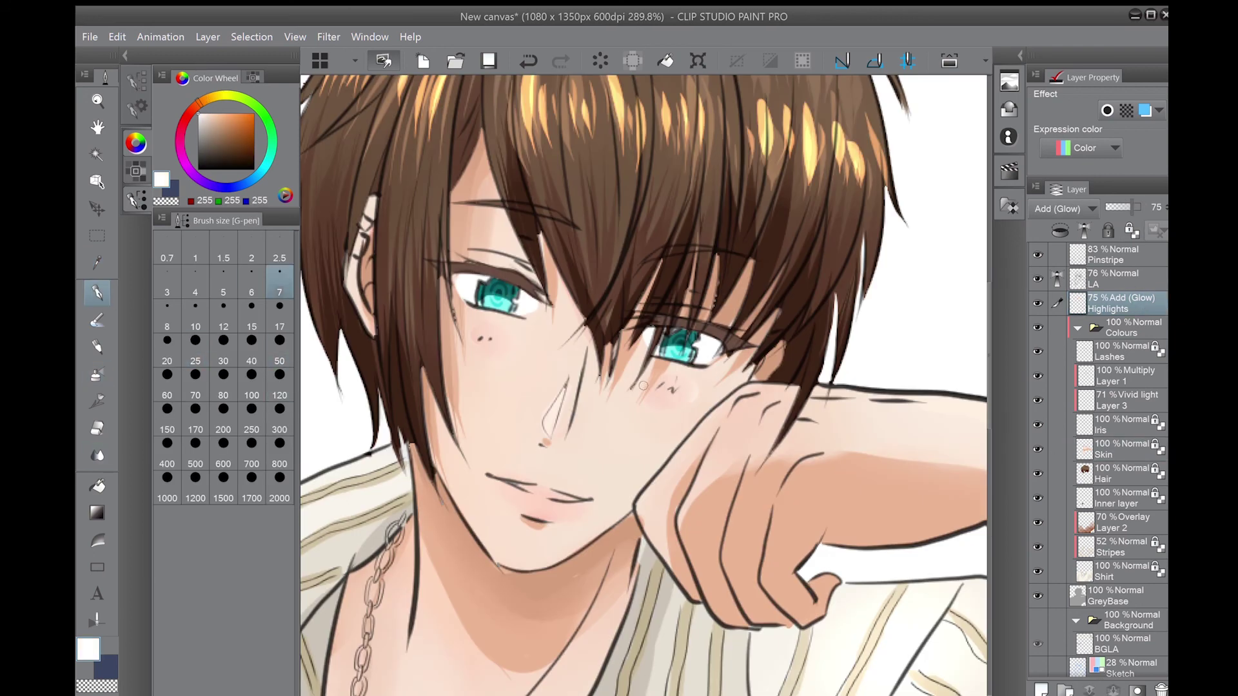
alt+click(499, 295)
key(ctrl+z)
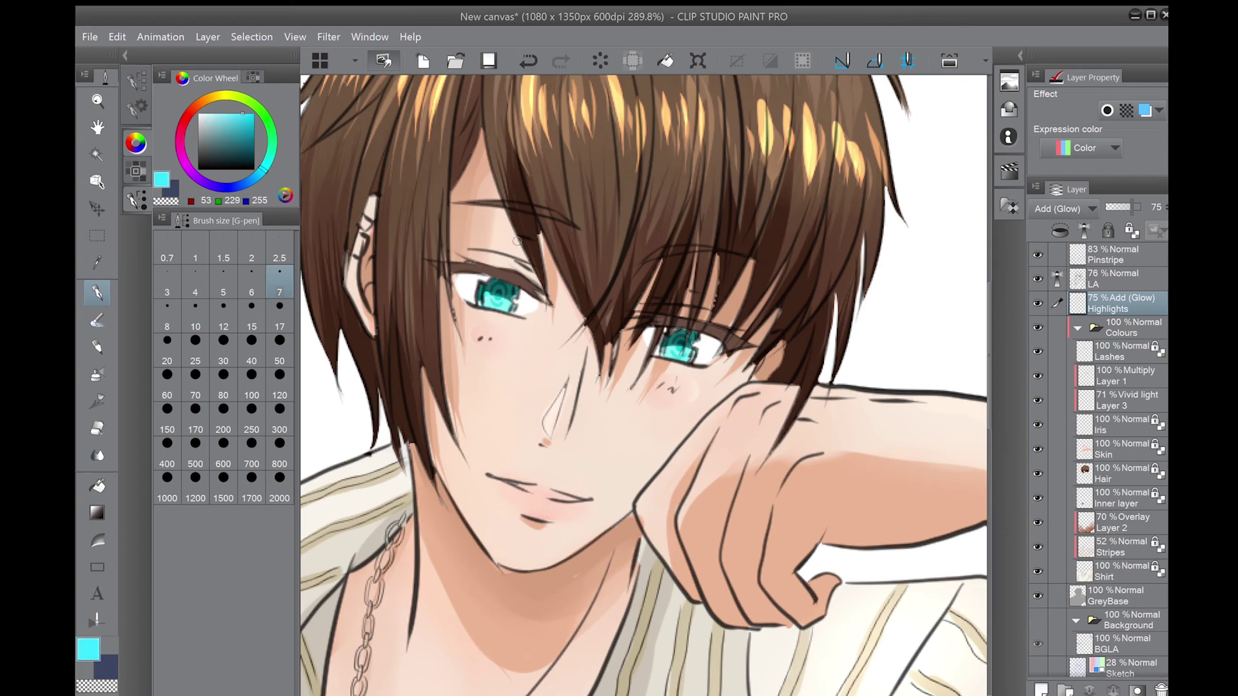
click(196, 292)
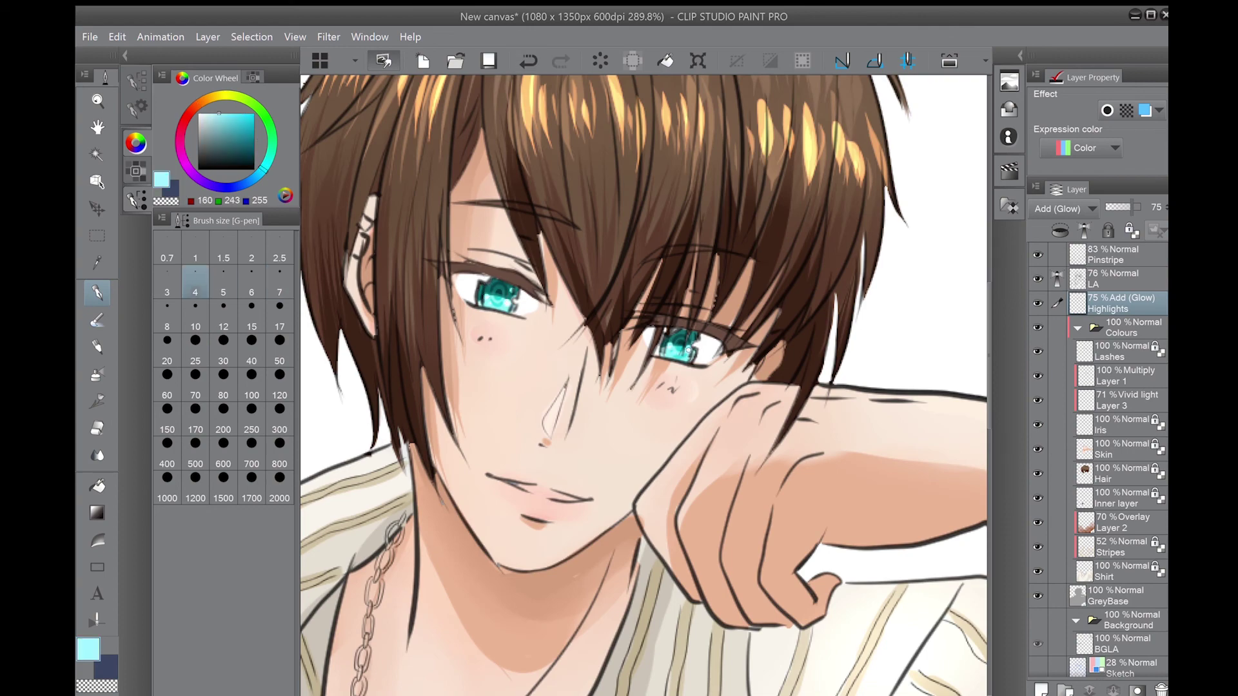
scroll(609, 360, up, 2)
key(ctrl+alt+0)
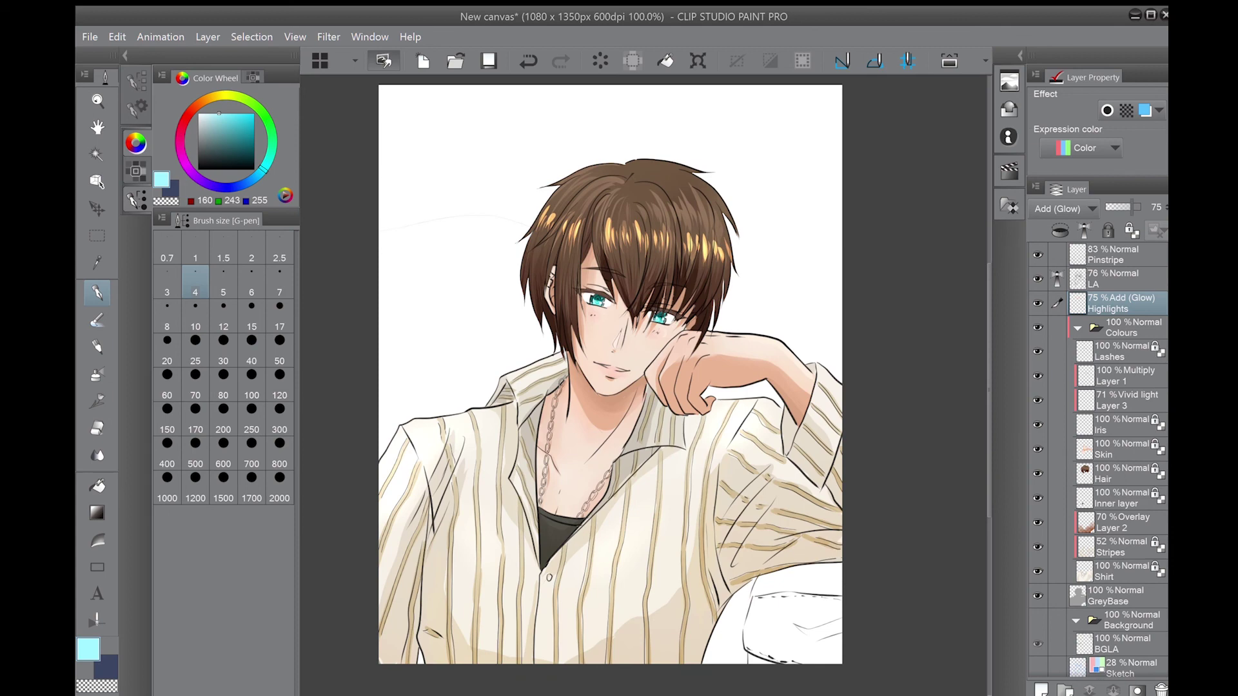
- Touch up the mouth area with a colour sampled just below it, using the Lining Brush
alt+click(611, 387)
key(b)
click(608, 372)
click(195, 326)
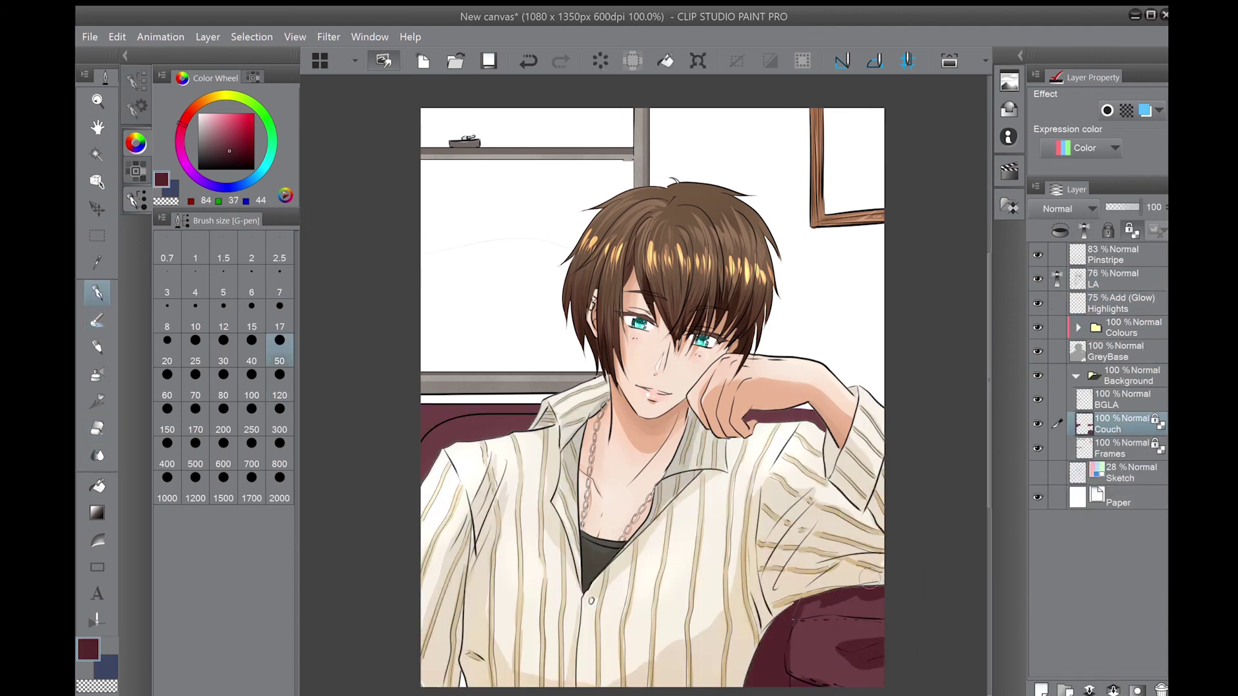
- Shade the Couch layer with maroon (RGB 84, 37, 44) and darker maroon (RGB 55, 21, 25), using the G-pen at size 50 and Blend
drag(429, 454, 535, 413)
click(97, 455)
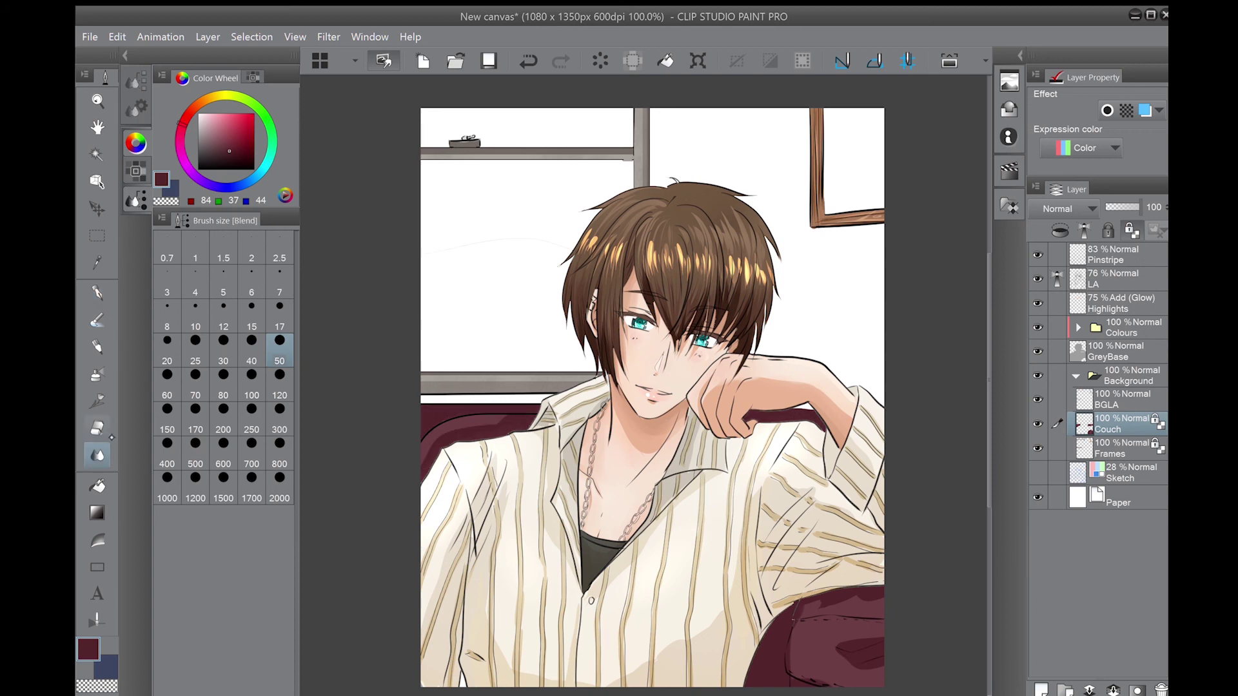
drag(867, 593, 840, 643)
key(p)
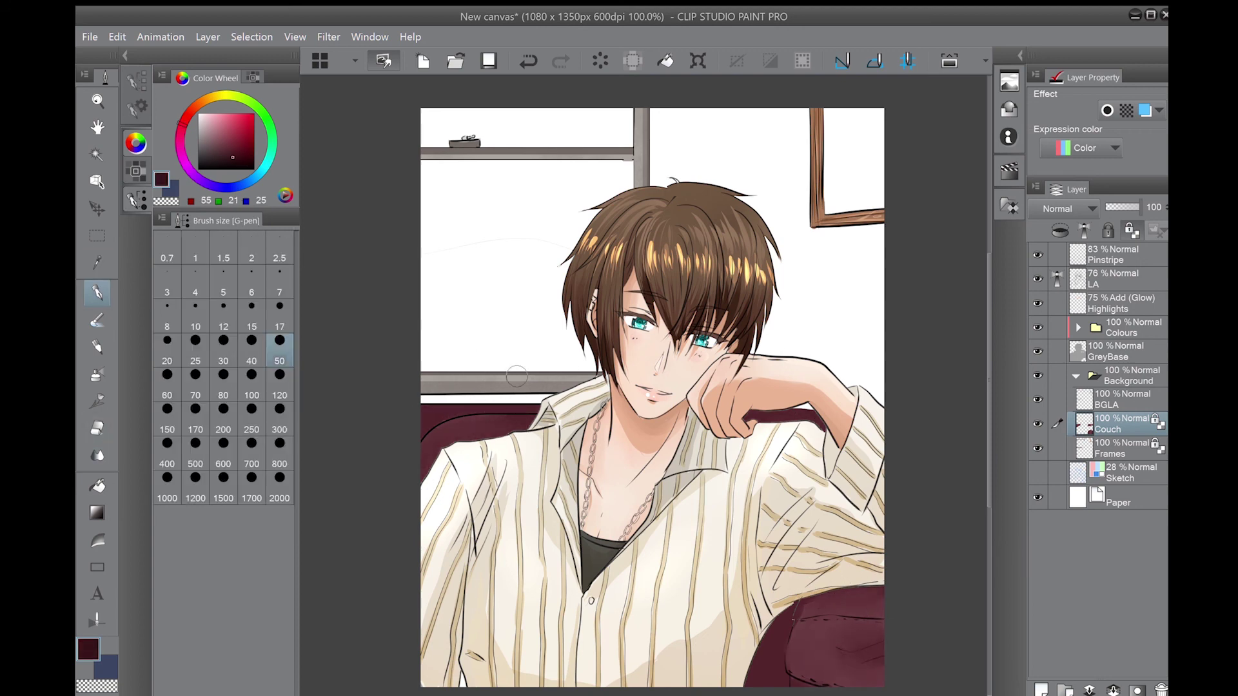
drag(761, 684, 792, 615)
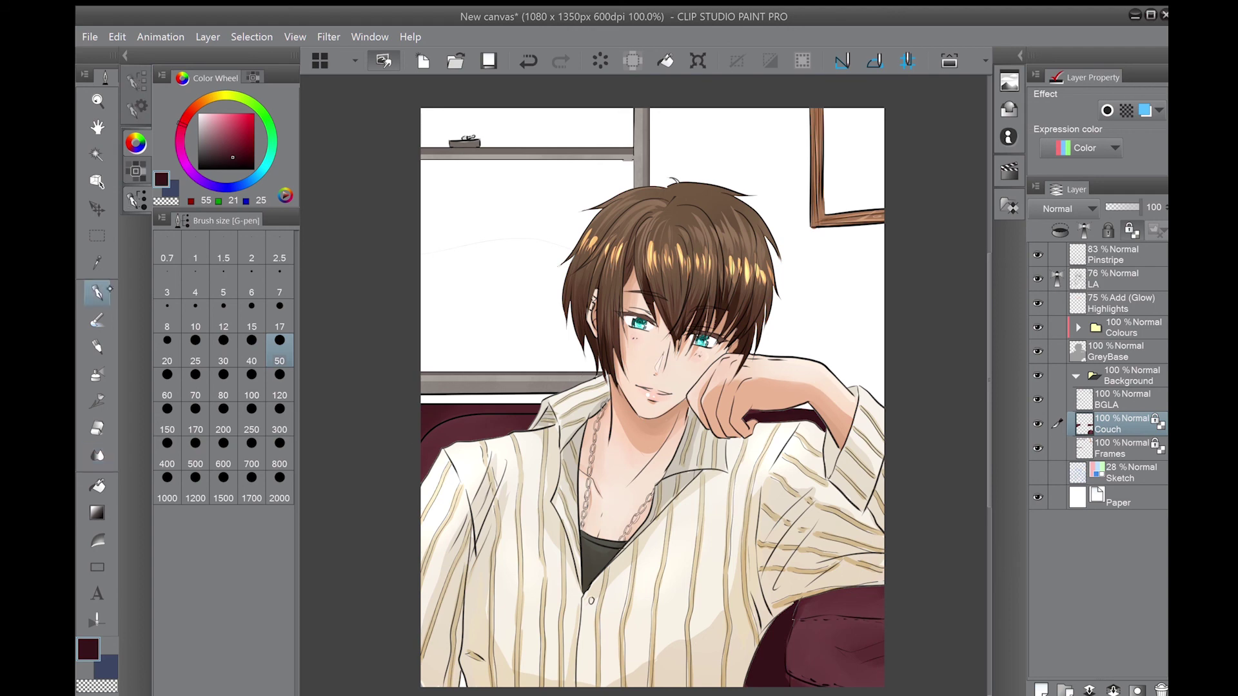
- Texture the couch with airbrush and spray brushes in dusty maroon (RGB 117, 73, 79) and RGB 103, 48, 56
key(b)
click(267, 187)
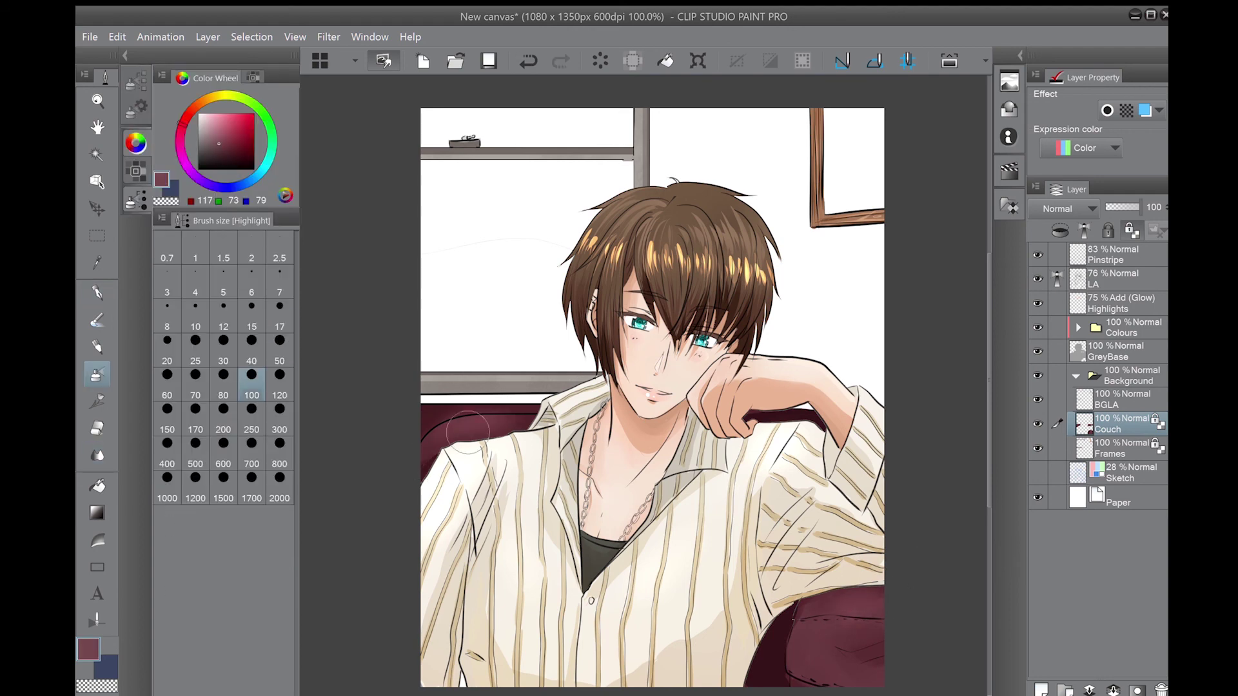
click(223, 350)
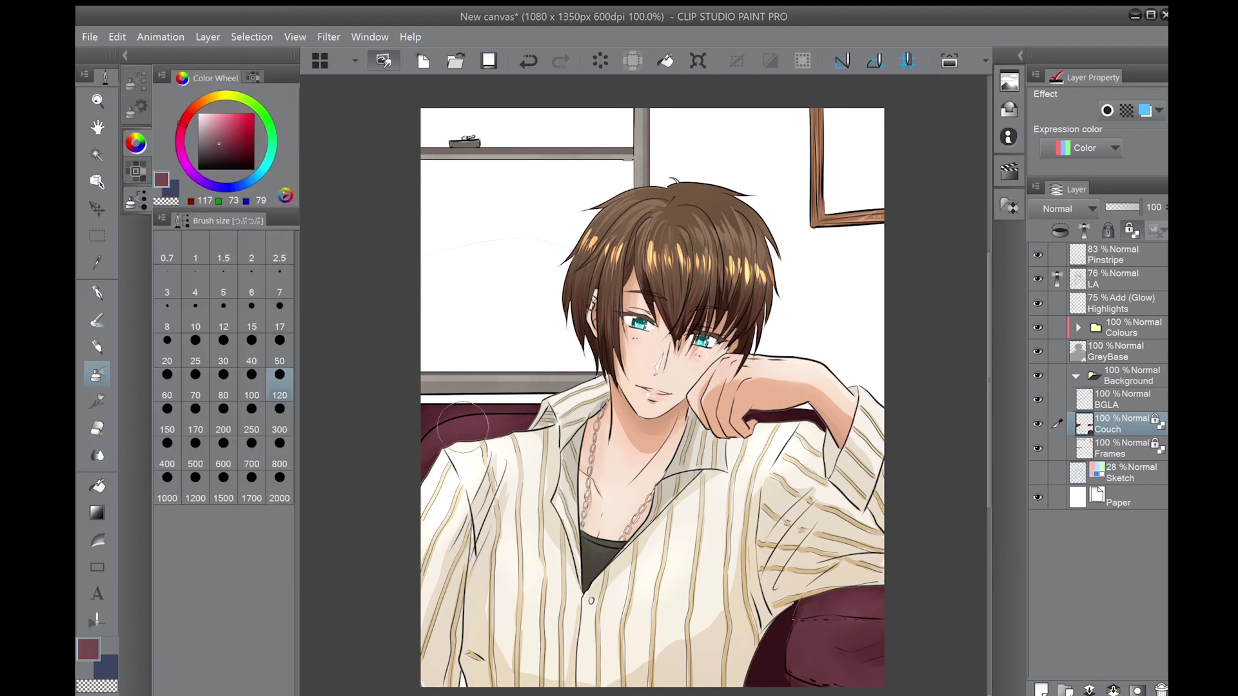
alt+click(822, 610)
click(232, 296)
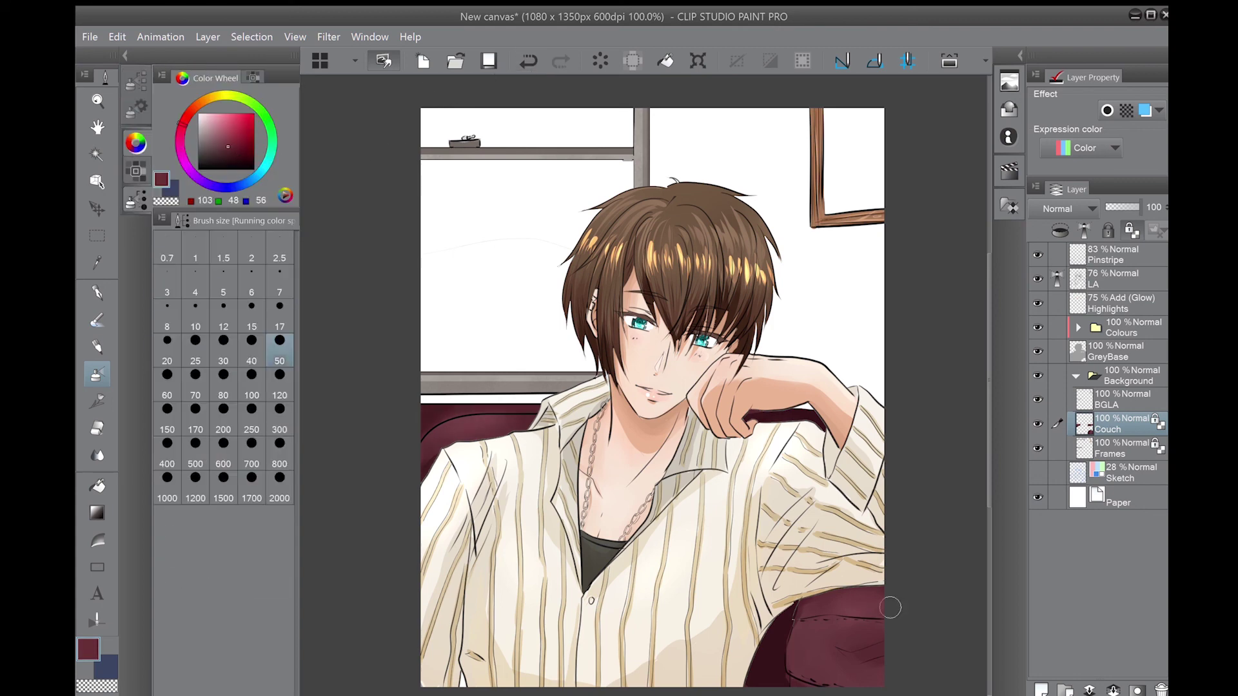
alt+click(416, 424)
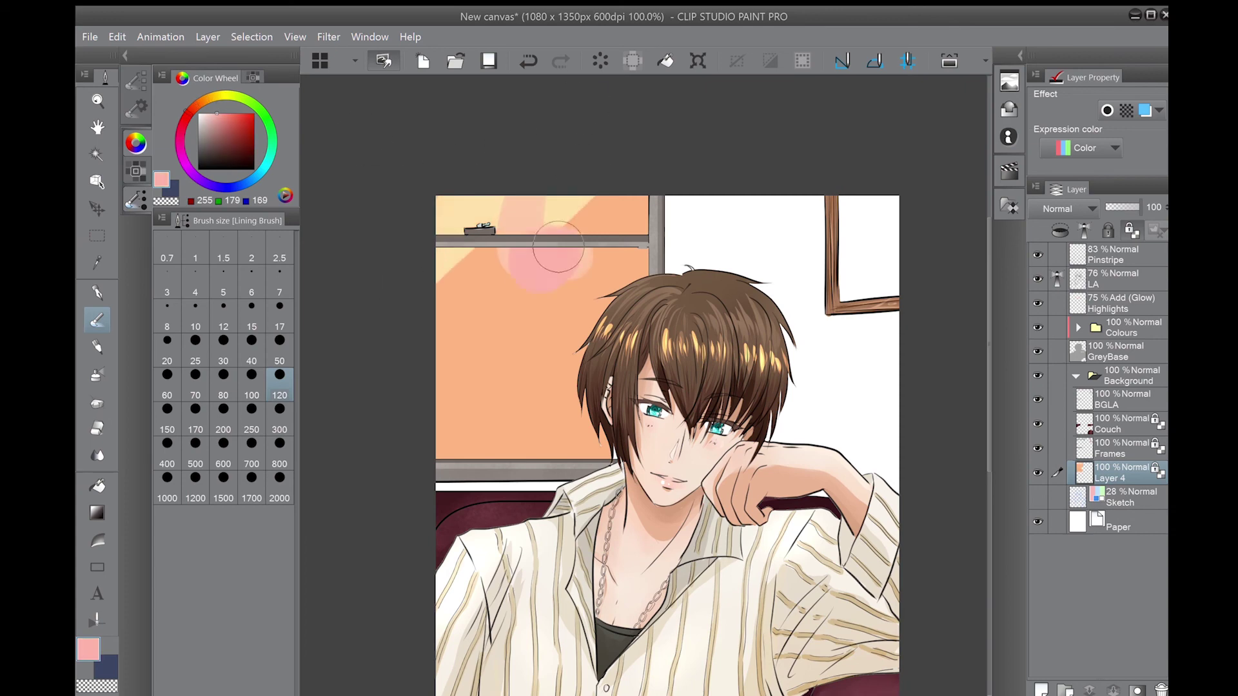
- Paint yellow (RGB 255, 218, 58), red and orange (RGB 255, 125, 58) patches across the window sky on Layer 4 and blend them
drag(452, 284, 503, 374)
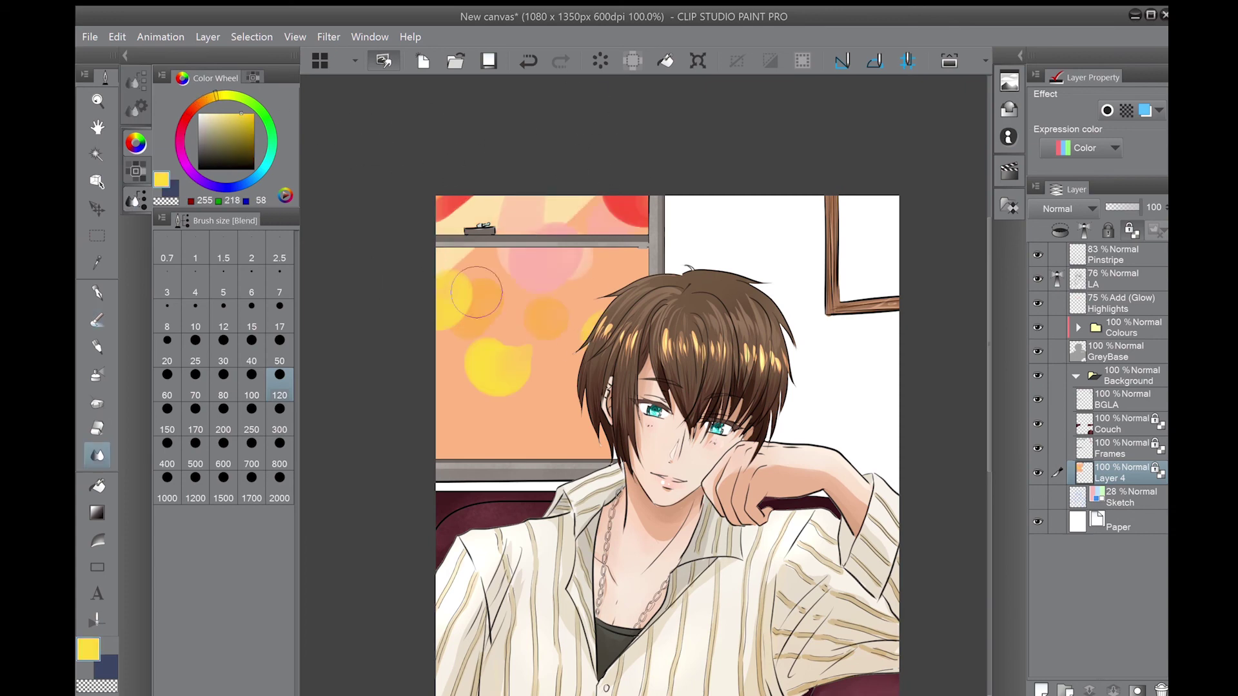
drag(451, 258, 644, 206)
click(97, 320)
click(245, 122)
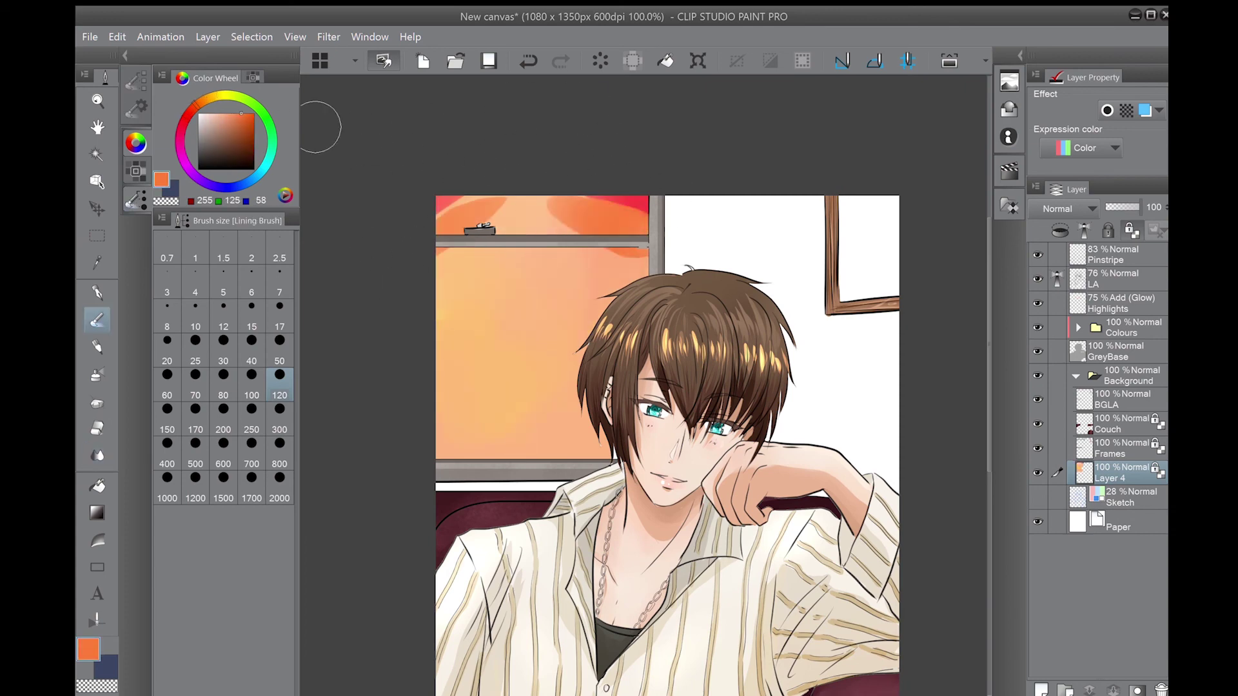
- Paint yellow, green, turquoise and blue (RGB 18, 134, 177) bands down the window sky with the Lining Brush at size 120
click(232, 116)
drag(452, 277, 606, 310)
click(242, 115)
drag(451, 335, 581, 348)
click(229, 139)
drag(439, 387, 580, 400)
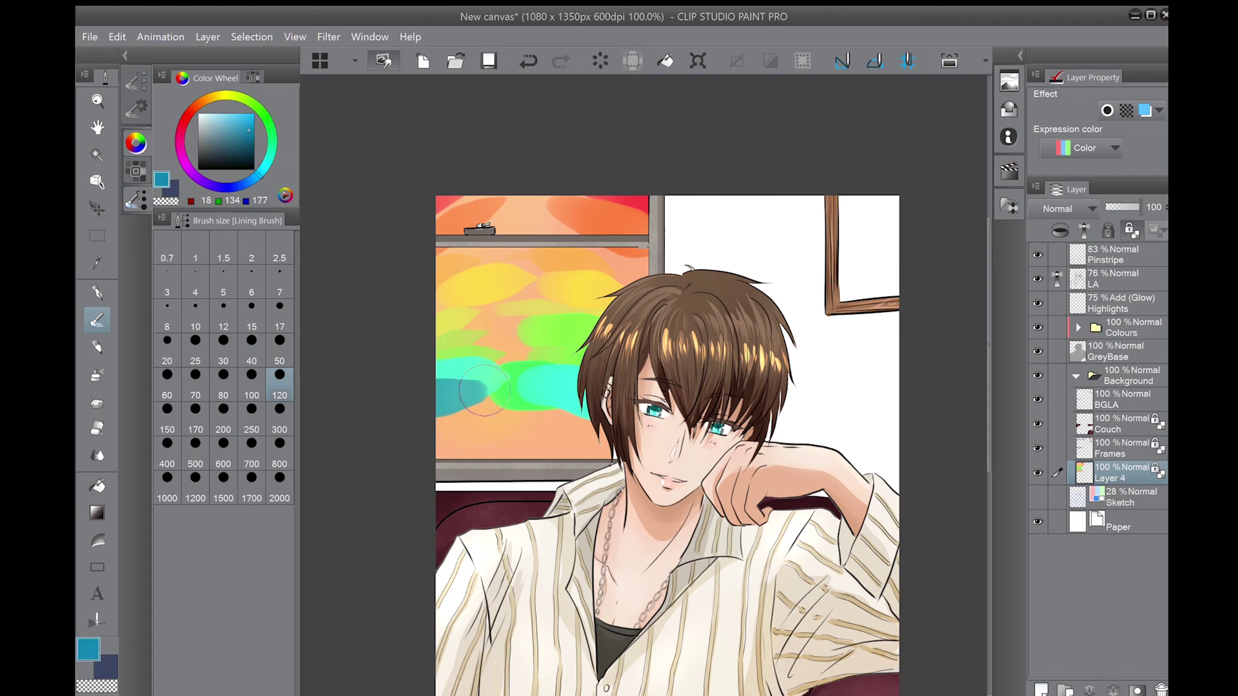
- Add purple (RGB 86, 18, 177) along the bottom of the window sky and blend all its colour bands at size 120
click(232, 142)
mouse_move(439, 413)
mouse_down()
mouse_move(593, 419)
mouse_move(600, 439)
mouse_up()
click(248, 130)
click(98, 456)
mouse_move(449, 218)
mouse_down()
mouse_move(641, 219)
mouse_move(537, 261)
mouse_move(527, 278)
mouse_move(466, 246)
mouse_move(551, 321)
mouse_move(472, 361)
mouse_move(495, 330)
mouse_move(569, 388)
mouse_move(478, 318)
mouse_move(525, 374)
mouse_up()
click(227, 189)
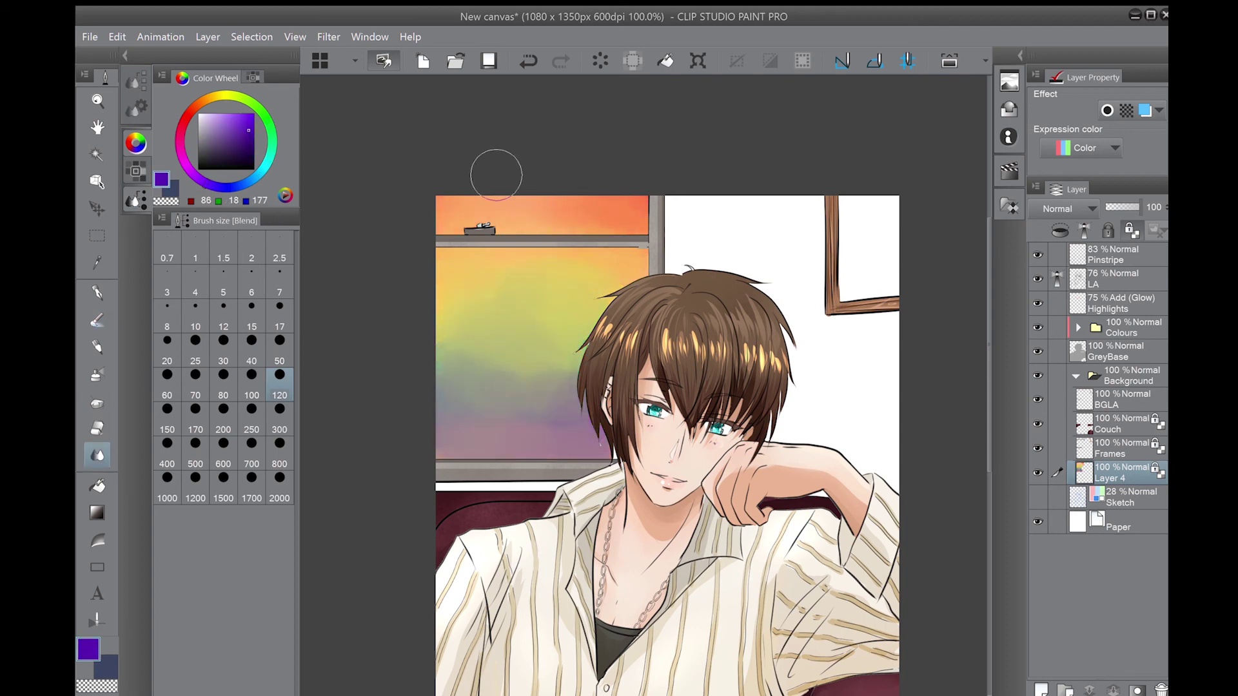
mouse_move(492, 172)
mouse_down()
mouse_move(442, 361)
mouse_move(468, 382)
mouse_move(515, 374)
mouse_move(451, 379)
mouse_move(503, 348)
mouse_up()
- Paint a dark green hill and a paler green hill in front of it on a new layer above the sky, using the Lining Brush
click(1041, 689)
click(216, 143)
click(97, 321)
drag(418, 429, 581, 386)
click(203, 121)
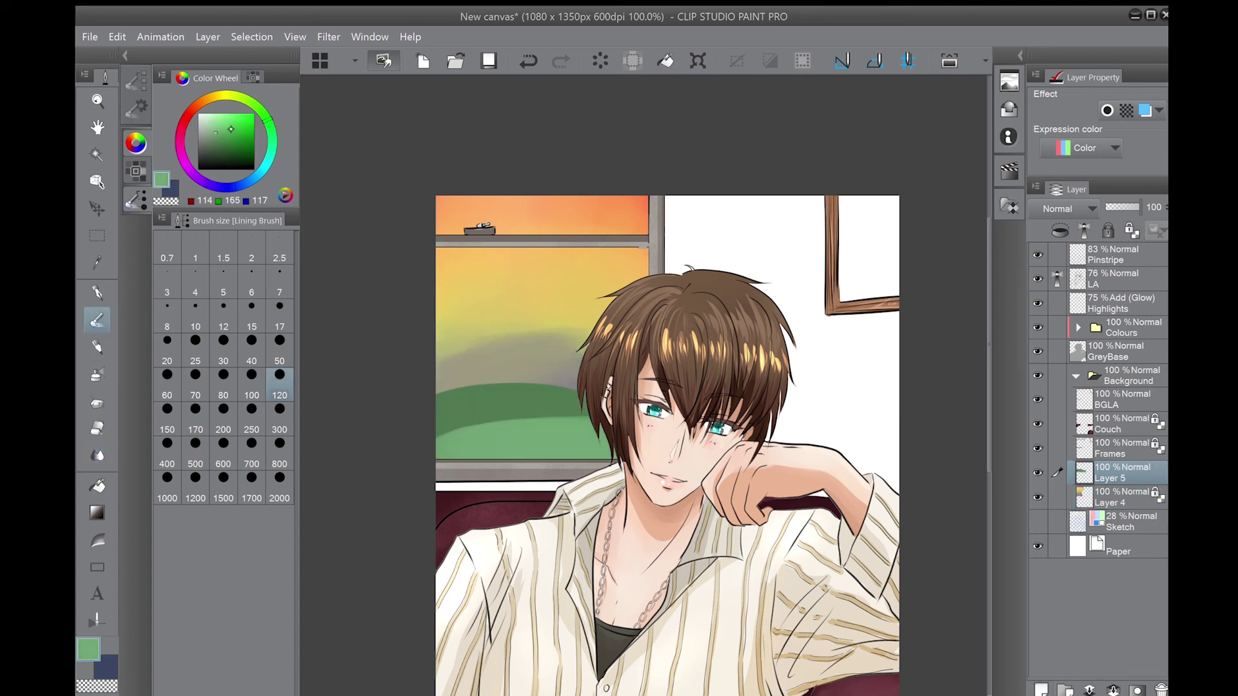
drag(451, 444, 408, 447)
- Apply the Sunset gradient vertically across the background, above Layer 4 and beneath the hills
click(1122, 497)
click(229, 139)
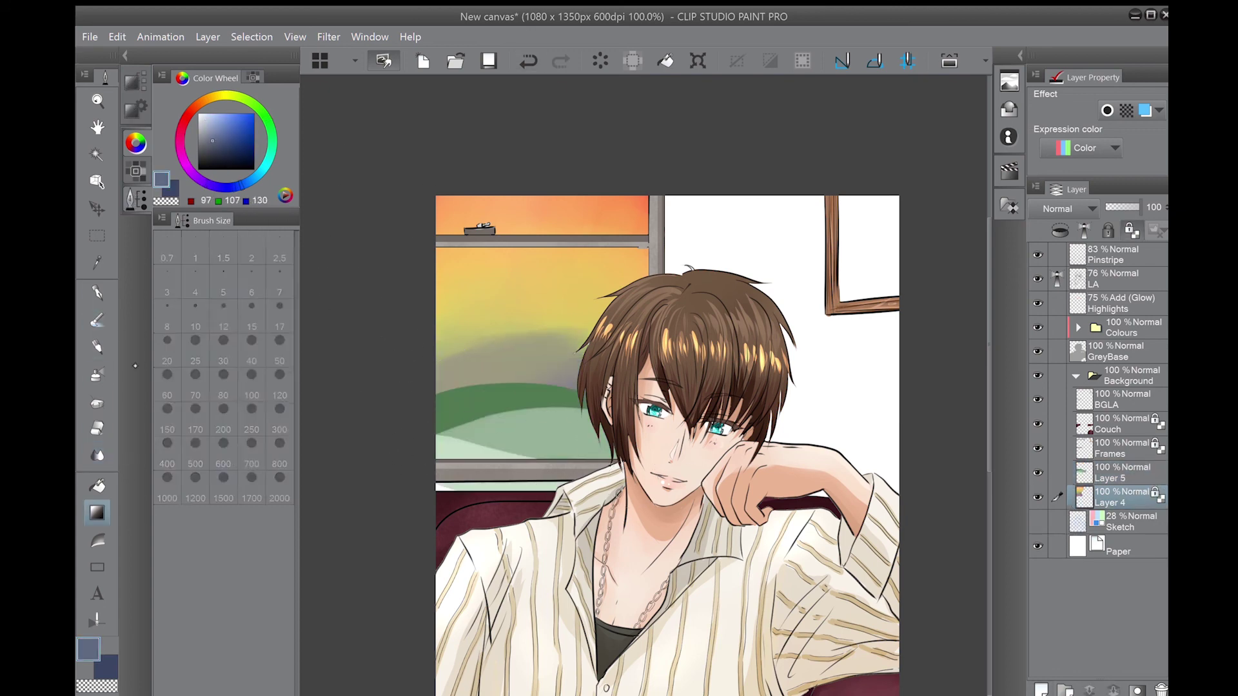
click(97, 512)
click(222, 276)
key(ctrl+shift+n)
drag(773, 200, 773, 490)
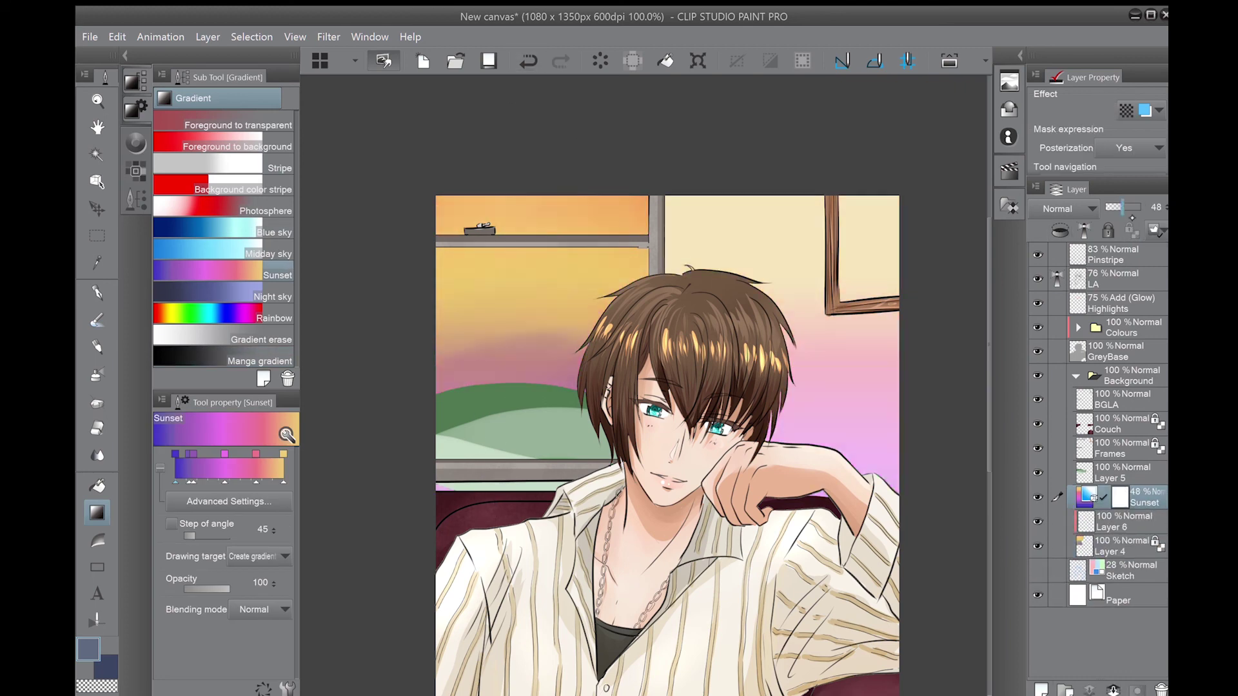
- Mask the Sunset gradient out of the wall area beside the window and set the gradient layer's opacity to 71%
key(m)
drag(656, 196, 903, 600)
key(Delete)
key(ctrl+d)
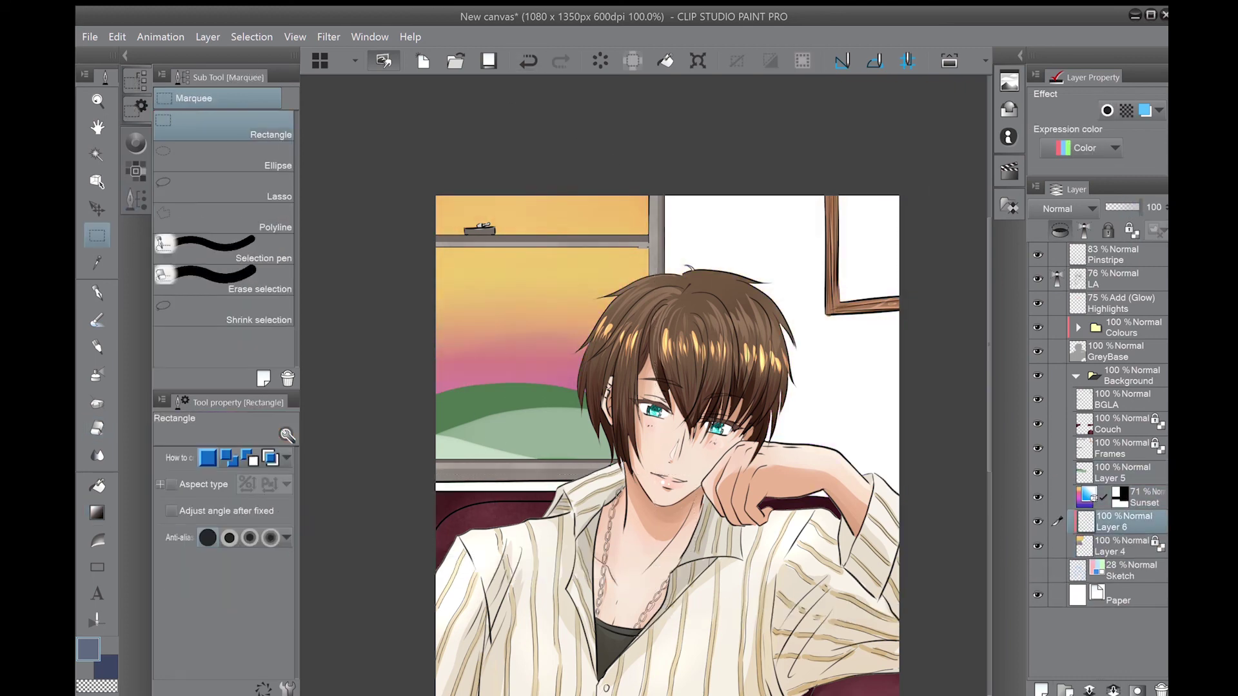
- Delete the empty Layer 6 and merge the Sunset gradient into Layer 4
click(1125, 522)
drag(1125, 521, 1161, 689)
key(ctrl+e)
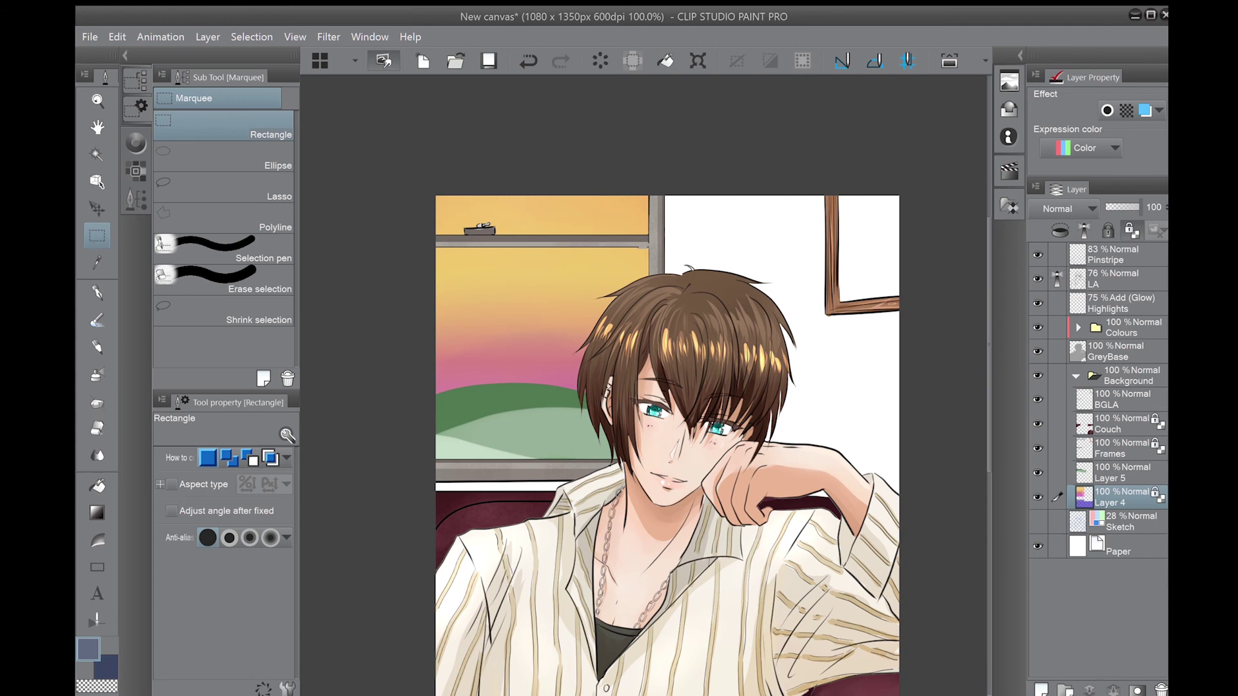
- Paint leafy foliage behind the upper window frame on a new layer above Layer 4, using the Foliage decoration brush
key(ctrl+shift+n)
click(97, 400)
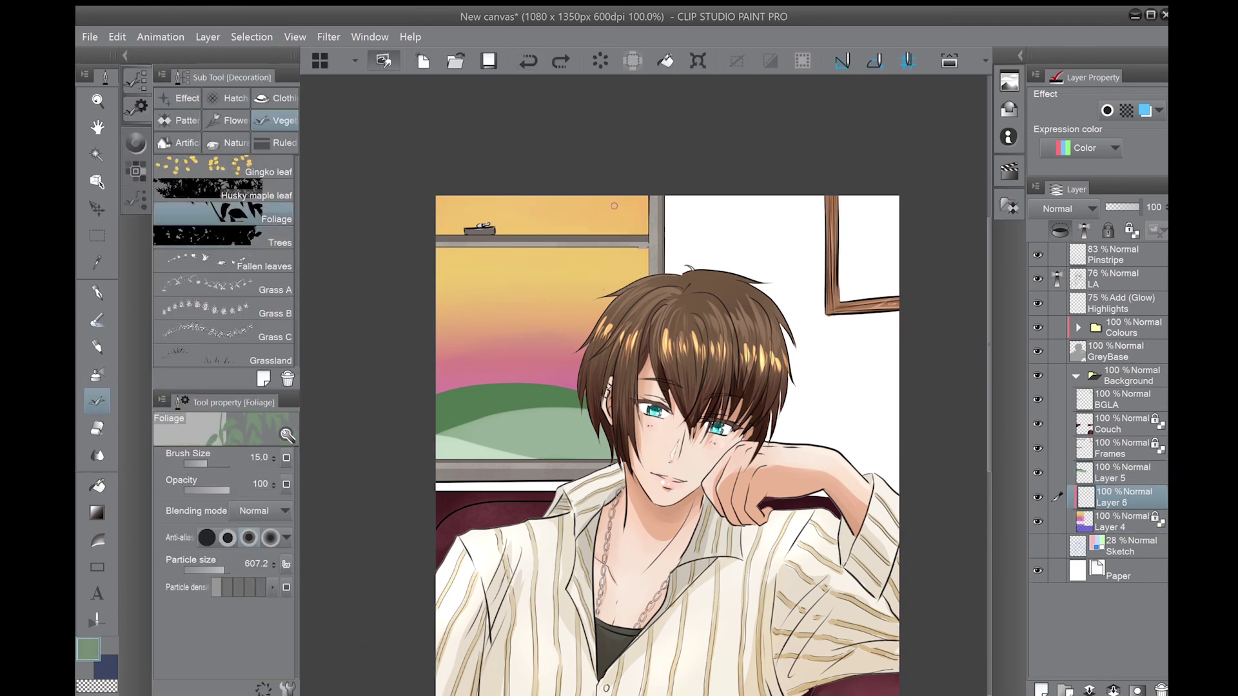
mouse_move(516, 213)
mouse_down()
mouse_move(644, 257)
mouse_move(632, 279)
mouse_up()
- Lock the foliage layer's transparency, paint a brown branch and darken the leaves to deep green with the Lining Brush and Blend tool
key(p)
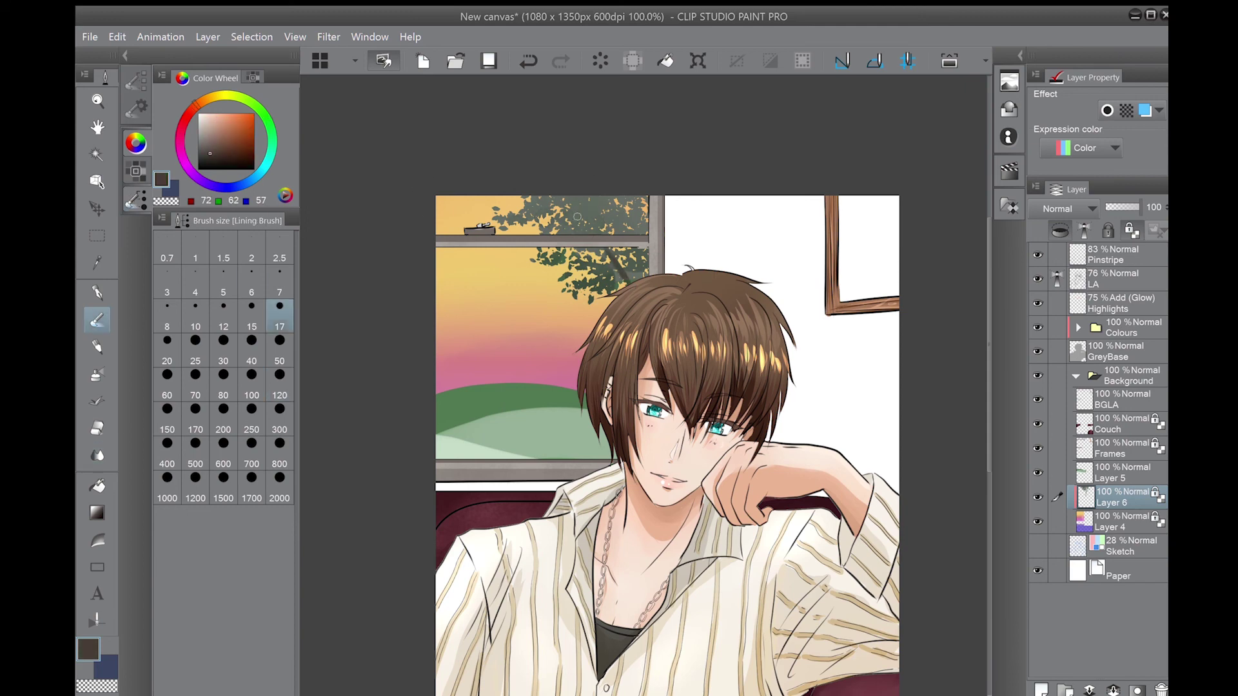
alt+click(535, 206)
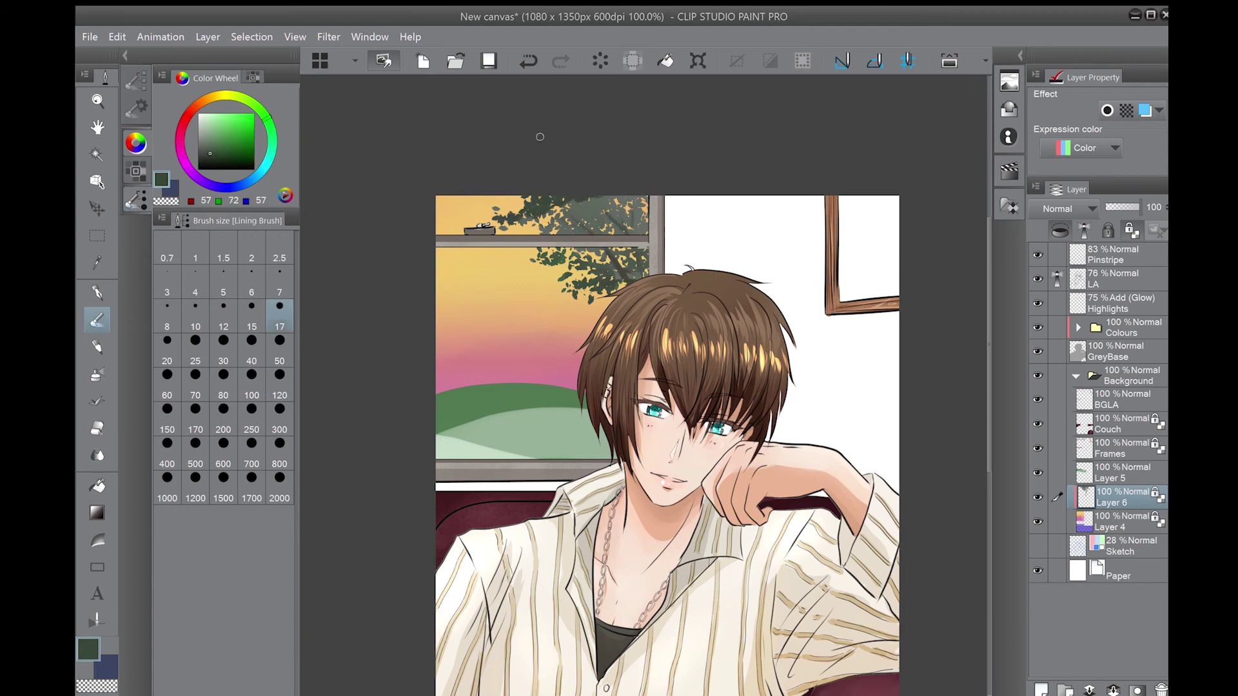
key(j)
key(ctrl+z)
key(ctrl+z)
key(ctrl+z)
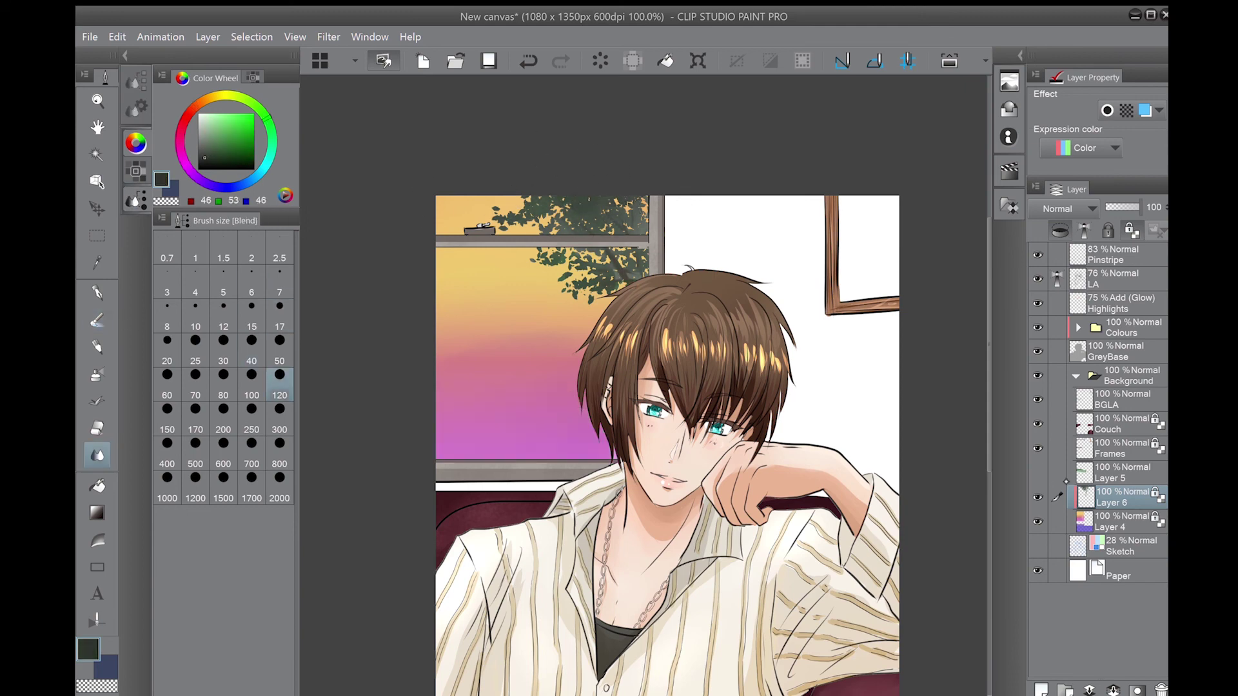
- Lower and soften the hills on Layer 5, leaving only a thin green strip just above the windowsill
click(1122, 473)
key(m)
drag(437, 475, 819, 548)
key(ctrl+z)
key(ctrl+z)
key(e)
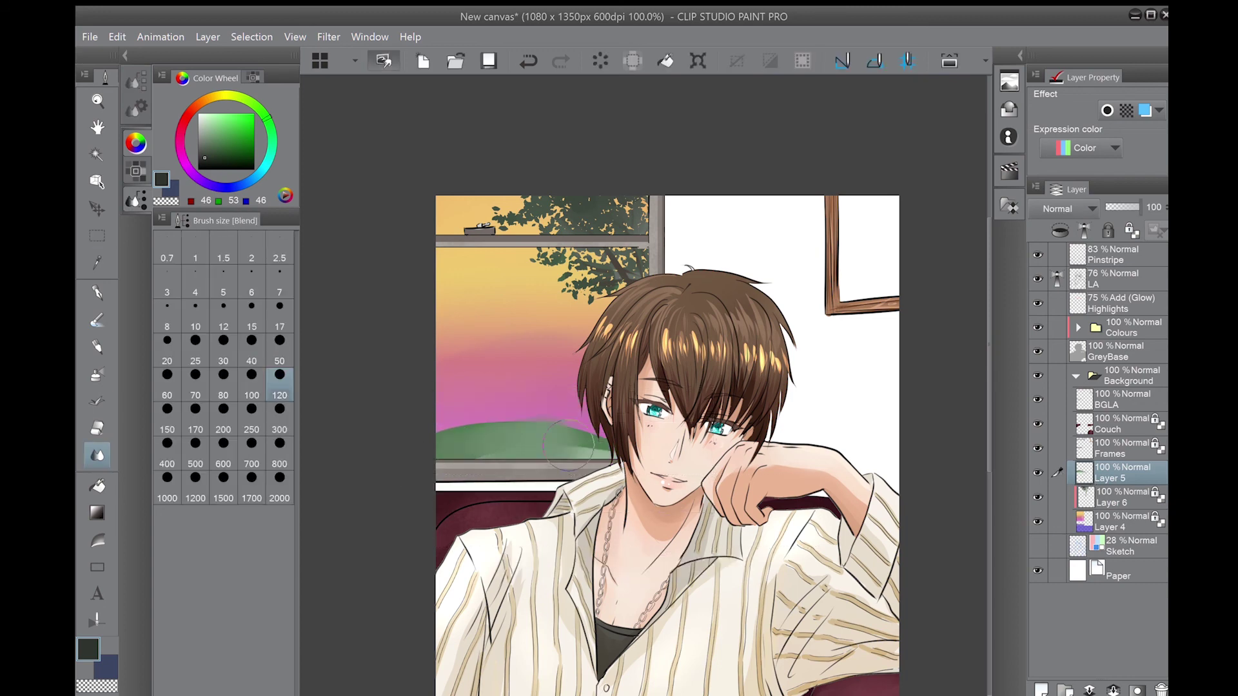
key(ctrl+z)
key(ctrl+z)
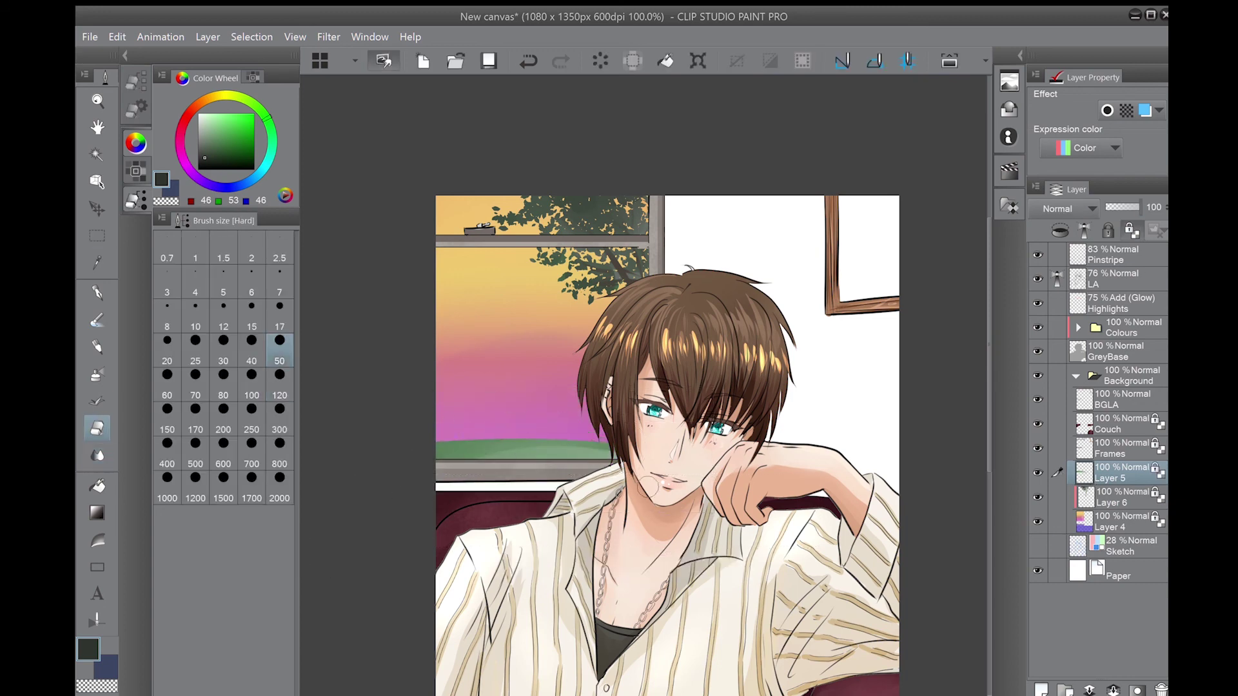
- Add a second dark green foliage cluster along the left edge of the window on Layer 6
click(1122, 497)
key(b)
drag(451, 432, 459, 310)
key(p)
scroll(668, 445, down, 1)
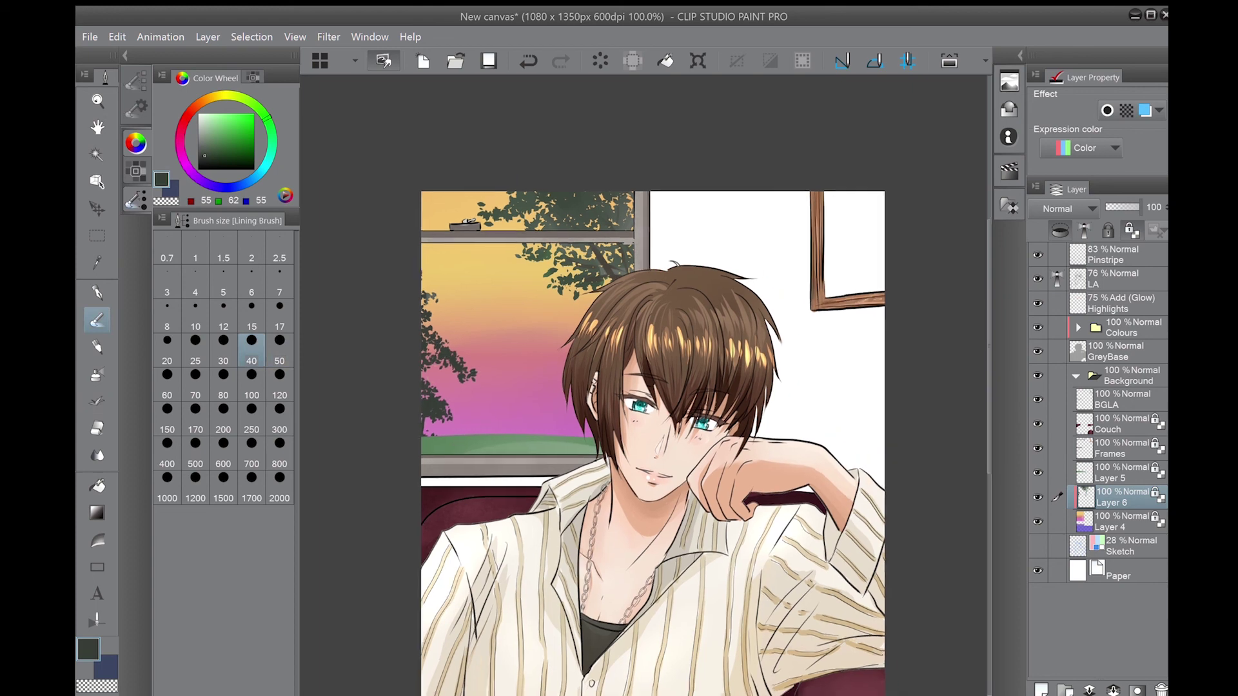
- Set Layer 4's opacity to 95% and prepare a layer named Cert below the Frames layer
click(1121, 521)
click(1133, 207)
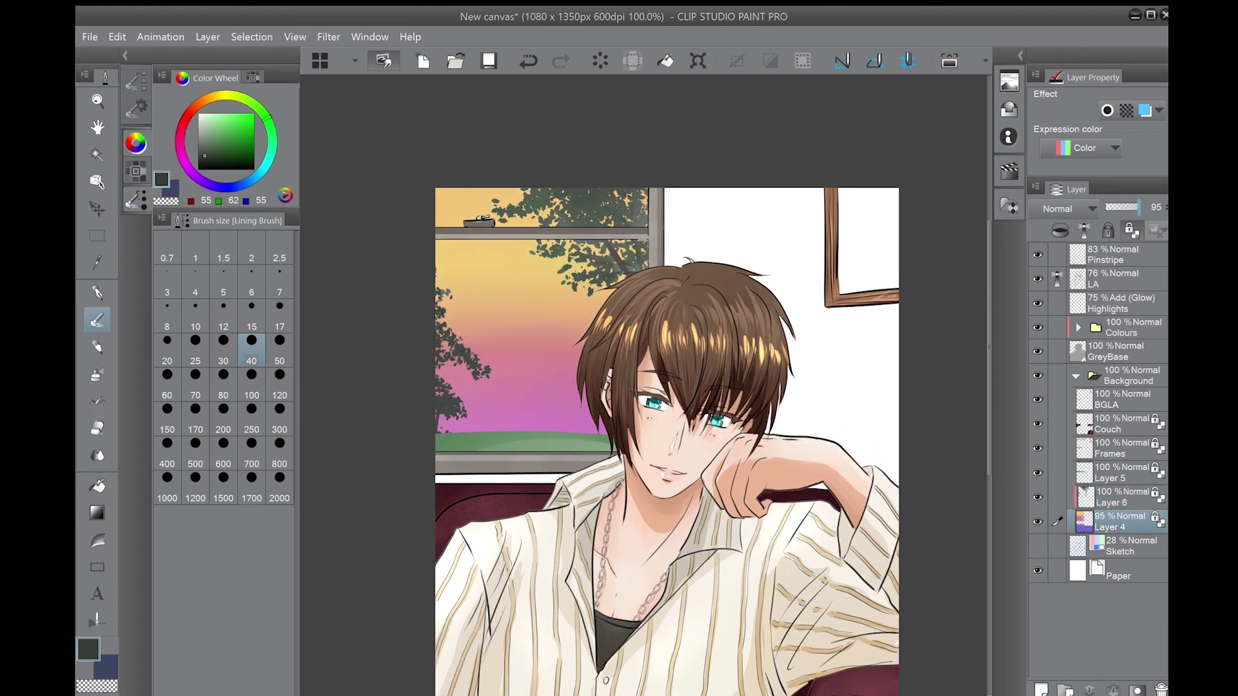
click(1125, 478)
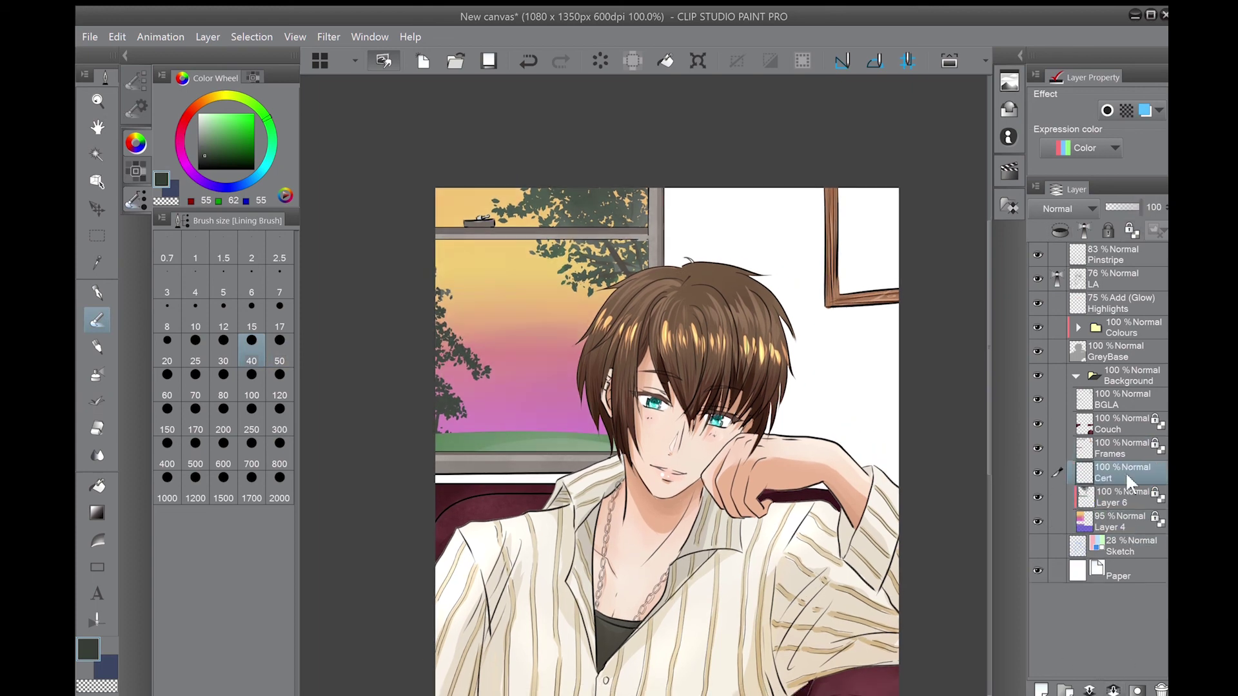
- Colour the framed certificate cream and scribble black lines of handwriting on it with the Calligraphy pen on the Cert layer
key(p)
key(ctrl+plus)
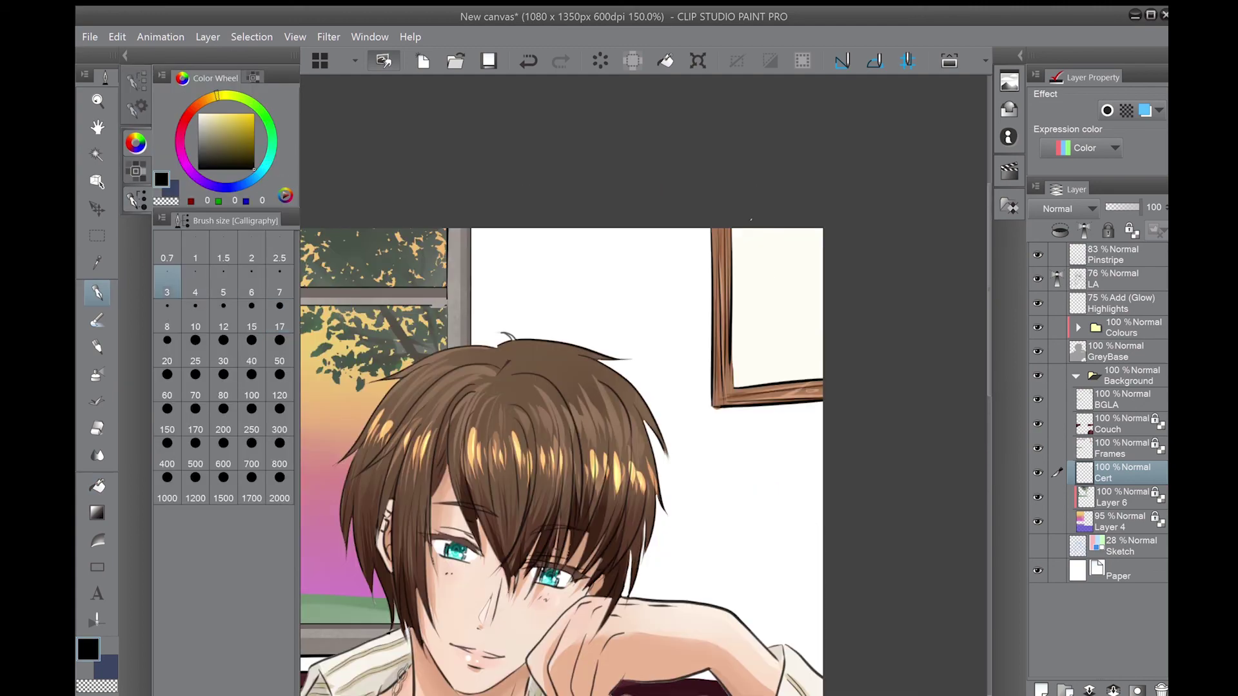
scroll(561, 451, down, 1)
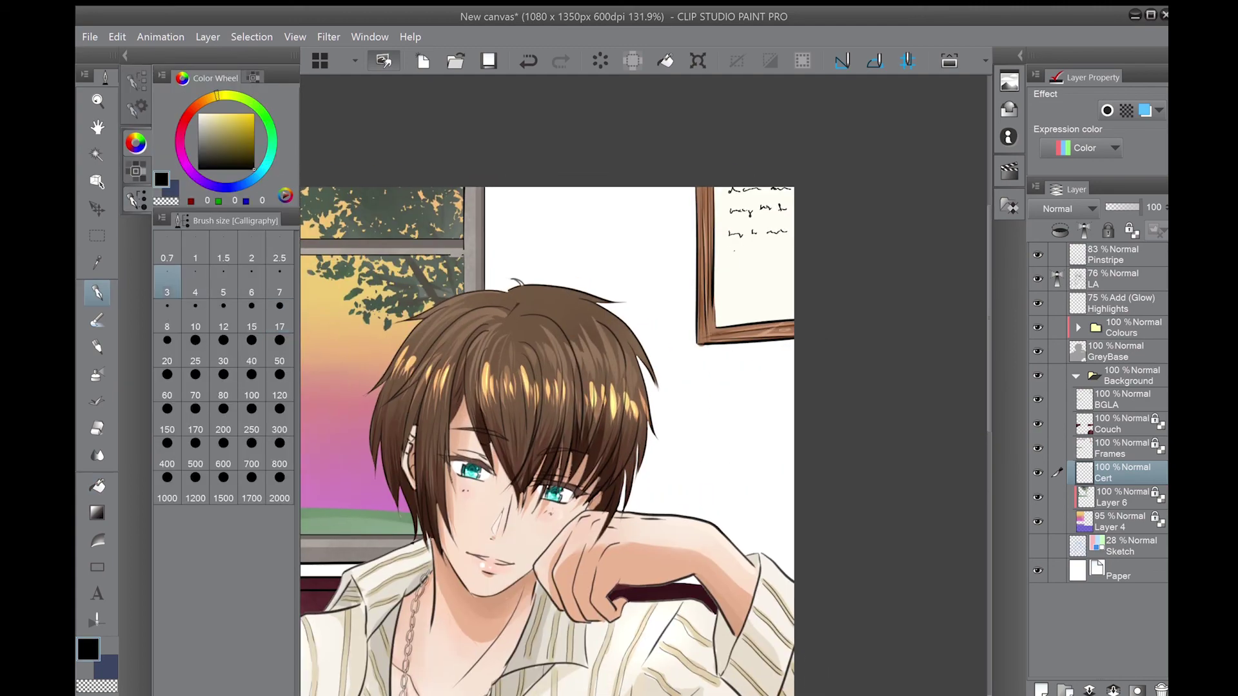
scroll(560, 441, down, 4)
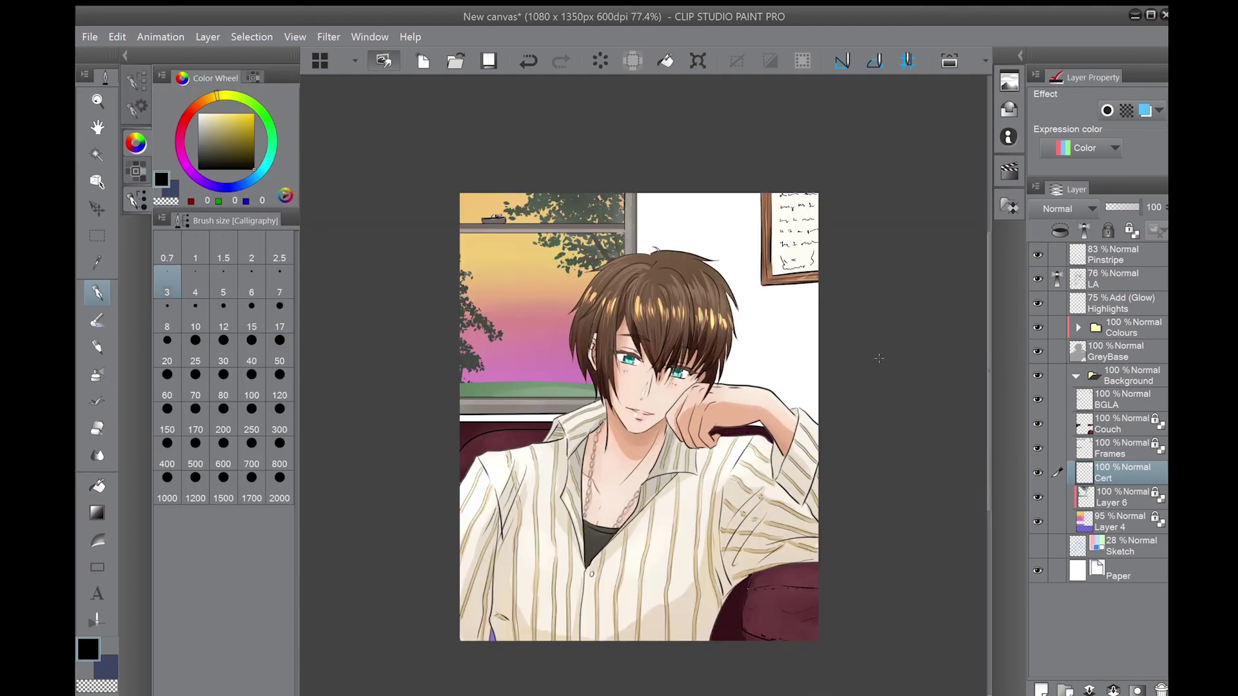
- Fill the wall with off-white (236, 231, 225) and cover the uncoloured gap at the couch's lower left with dark maroon
key(g)
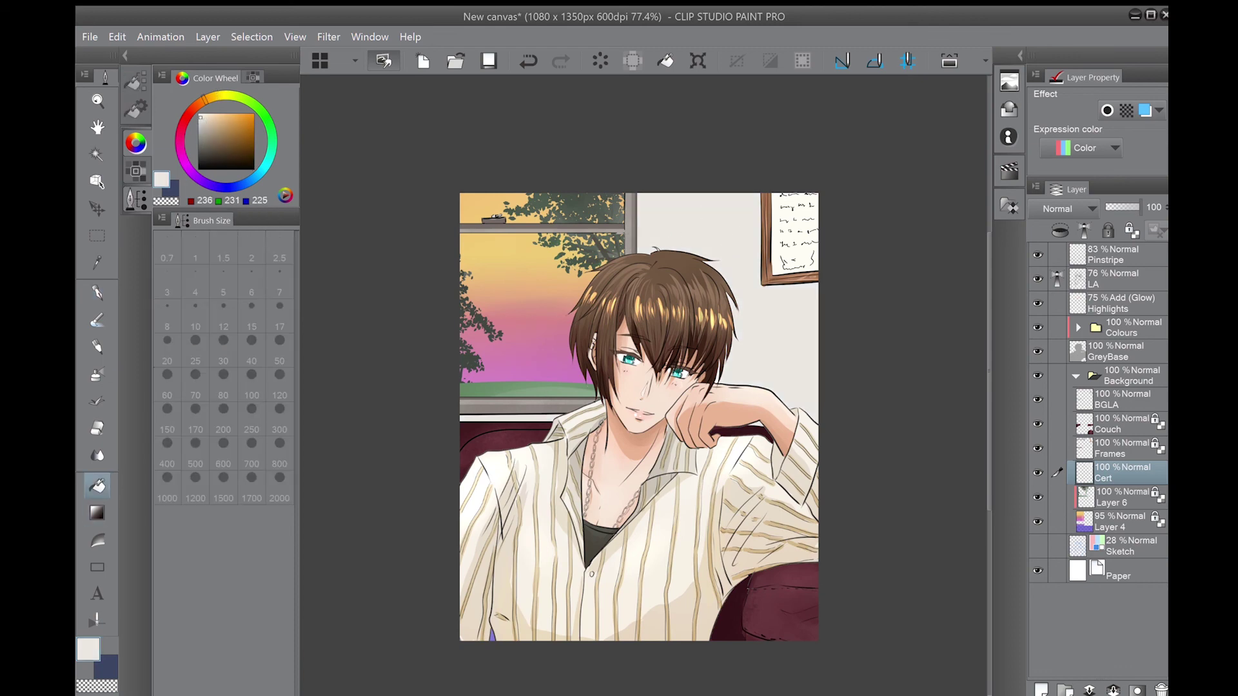
key(p)
key(alt+bracketright)
key(alt+bracketright)
key(alt+bracketleft)
key(alt+bracketleft)
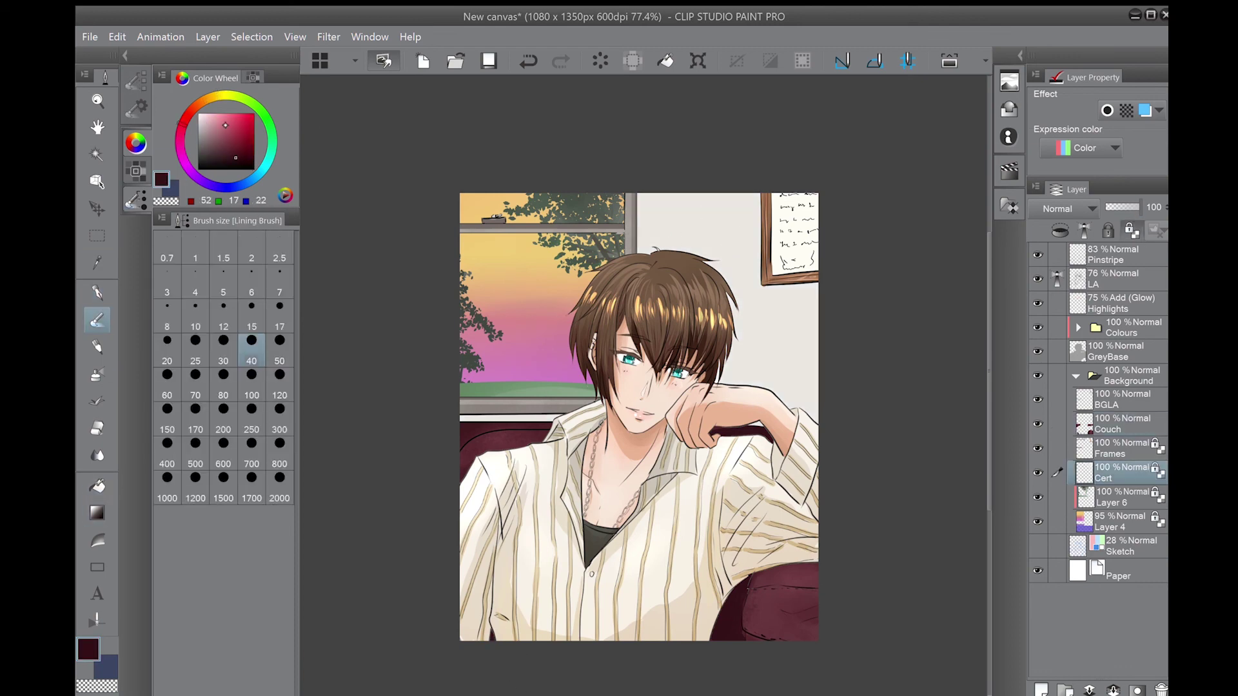
- Brush white glare over the certificate's glass with the Highlight airbrush
key(b)
alt+click(778, 193)
key(b)
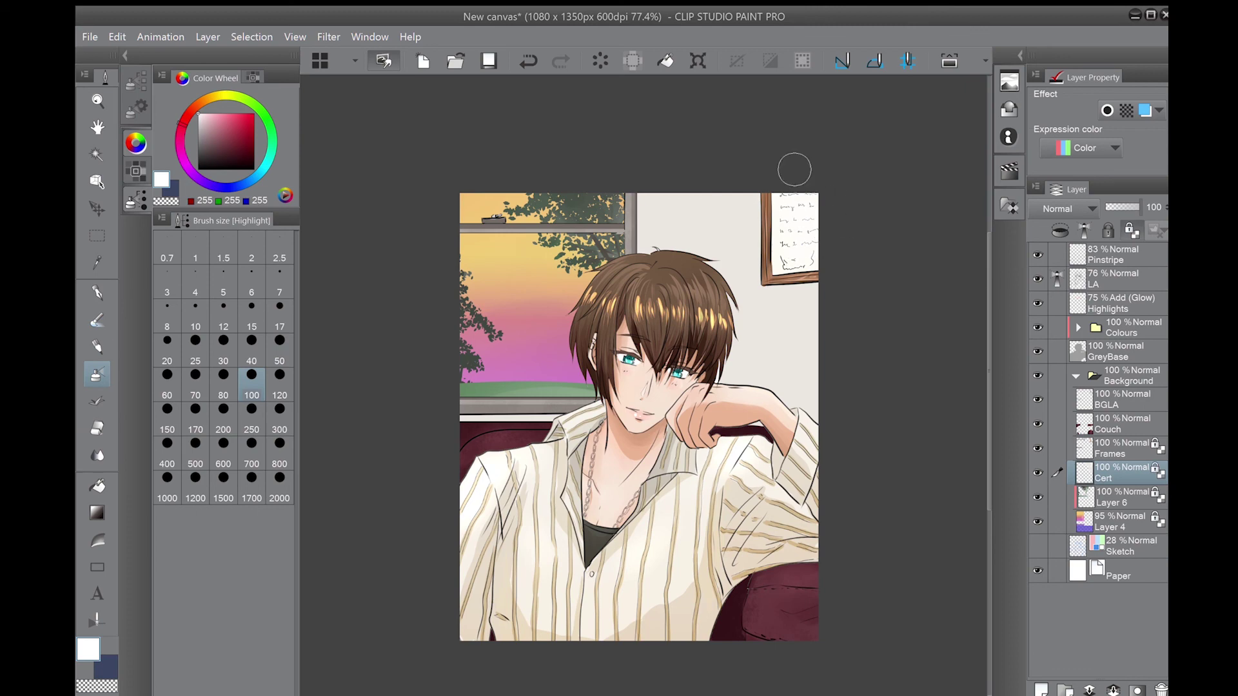
- Paint soft streaks of sunlight across the window's sunset sky on the Highlights layer, cleaning up with the Hard eraser
key(alt+bracketright)
key(alt+bracketright)
key(alt+bracketright)
key(alt+bracketright)
key(alt+bracketright)
key(alt+bracketright)
key(alt+bracketright)
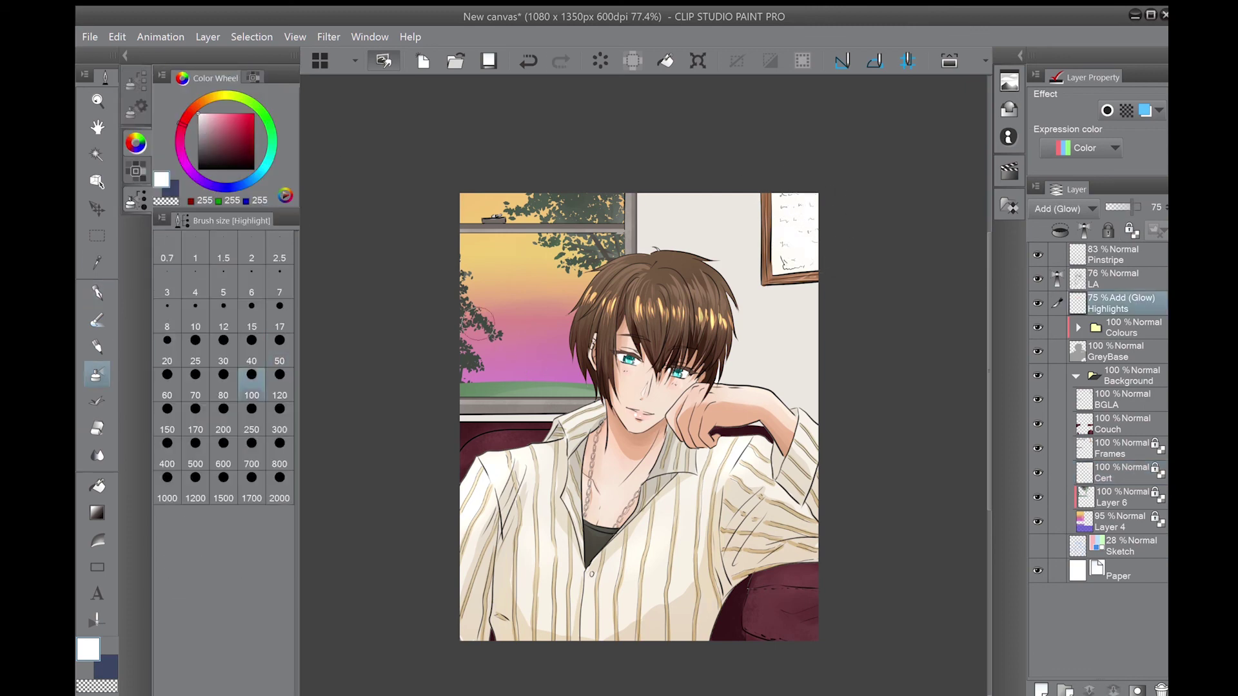
key(b)
mouse_move(523, 325)
mouse_down()
mouse_move(472, 345)
mouse_move(490, 273)
mouse_move(466, 329)
mouse_move(524, 378)
mouse_move(568, 343)
mouse_move(587, 363)
mouse_move(475, 337)
mouse_move(501, 295)
mouse_move(611, 372)
mouse_up()
alt+click(498, 323)
key(e)
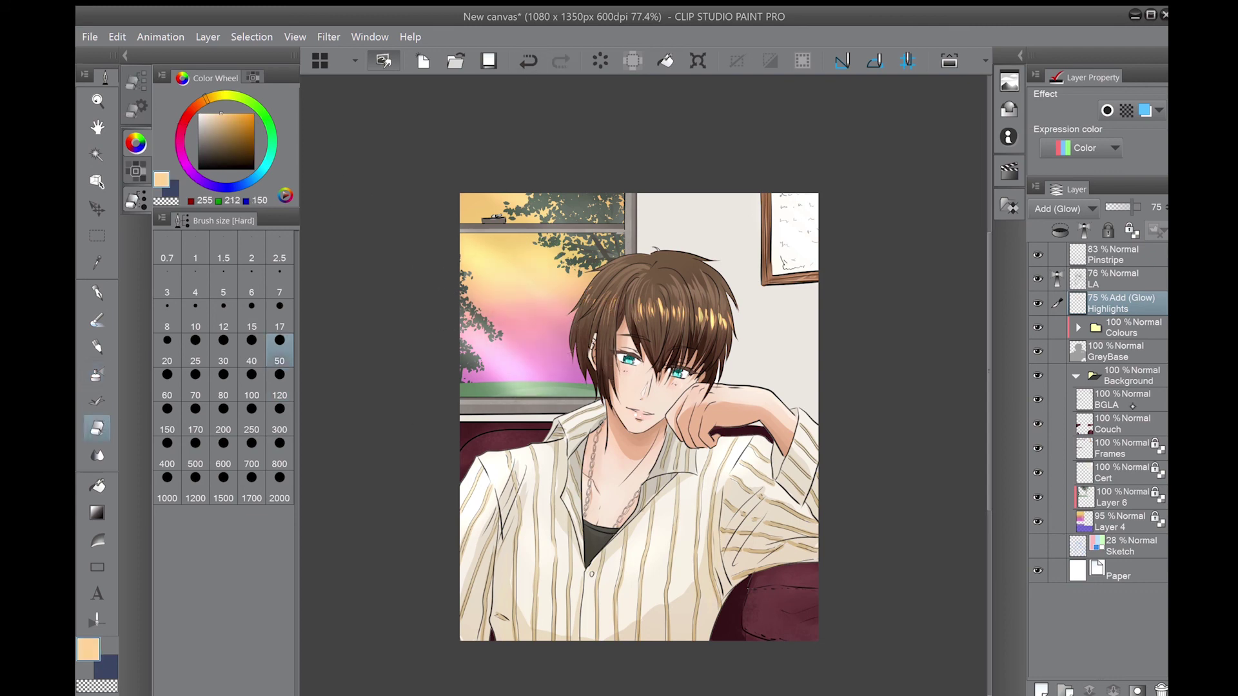
- Texture the wall with beige speckles and soft shading on the Cert layer, using the speckle and Spray airbrushes
key(b)
ctrl+shift+click(671, 193)
alt+click(710, 239)
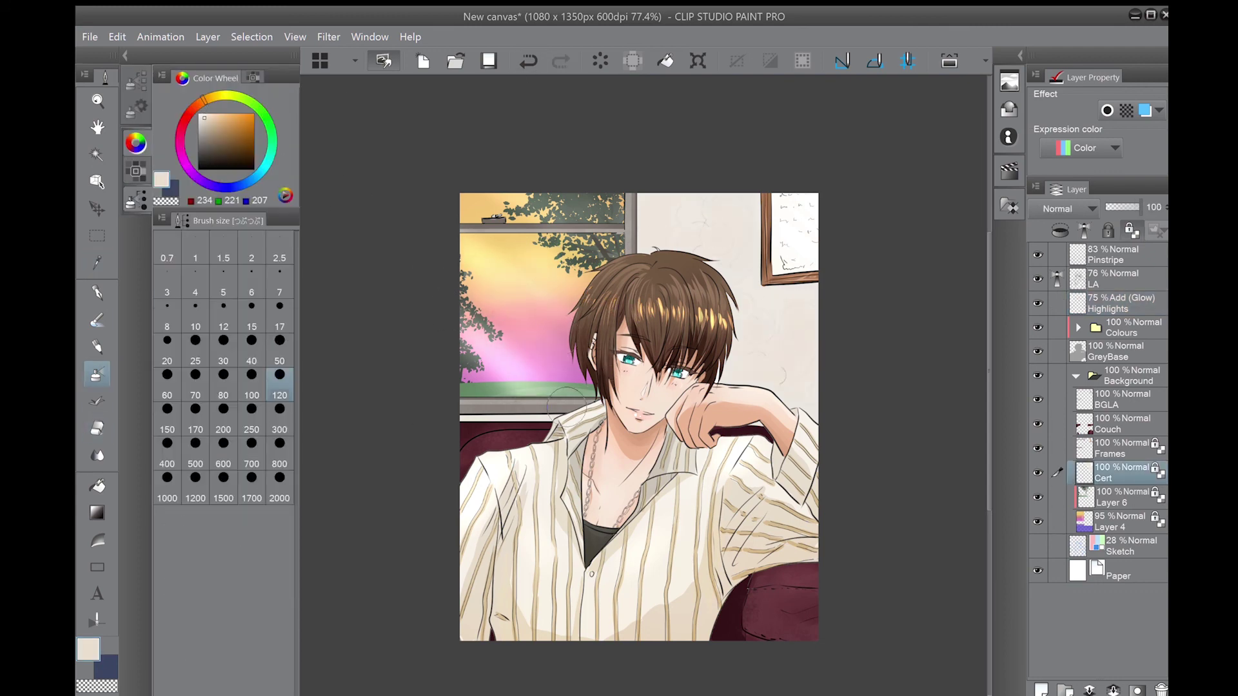
alt+click(735, 331)
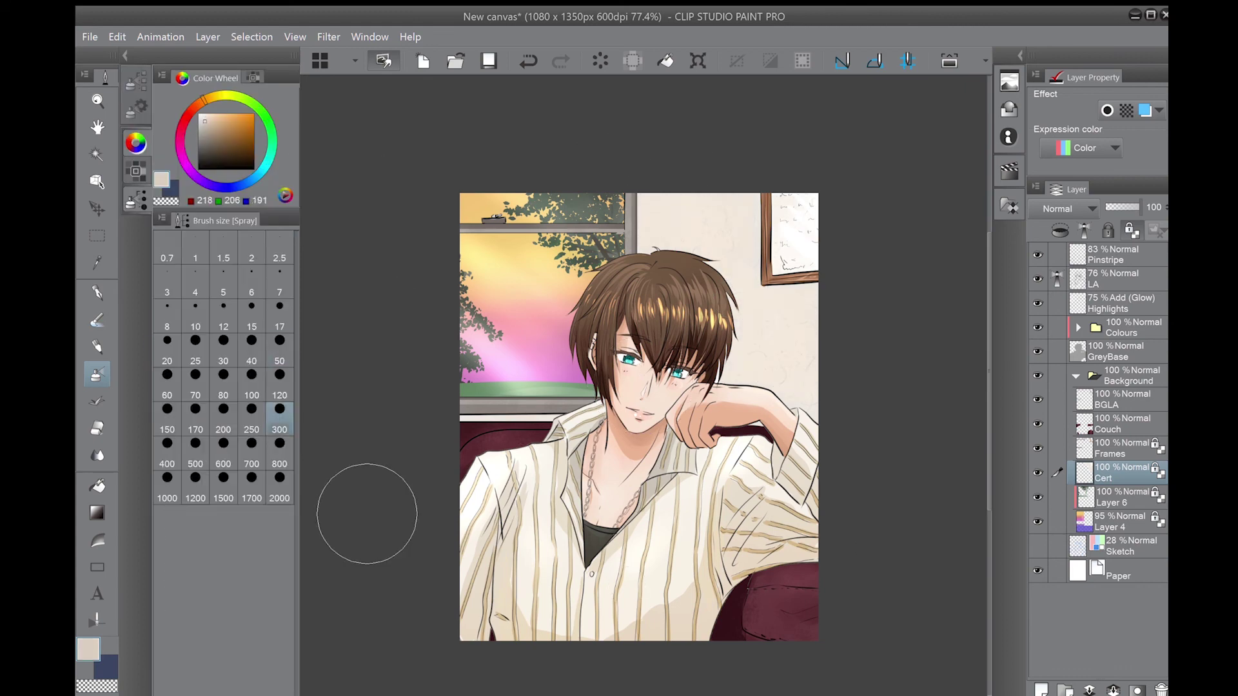
alt+click(761, 309)
- Paint the picture frame's cast shadow on the wall in a darker beige (220, 208, 193)
key(p)
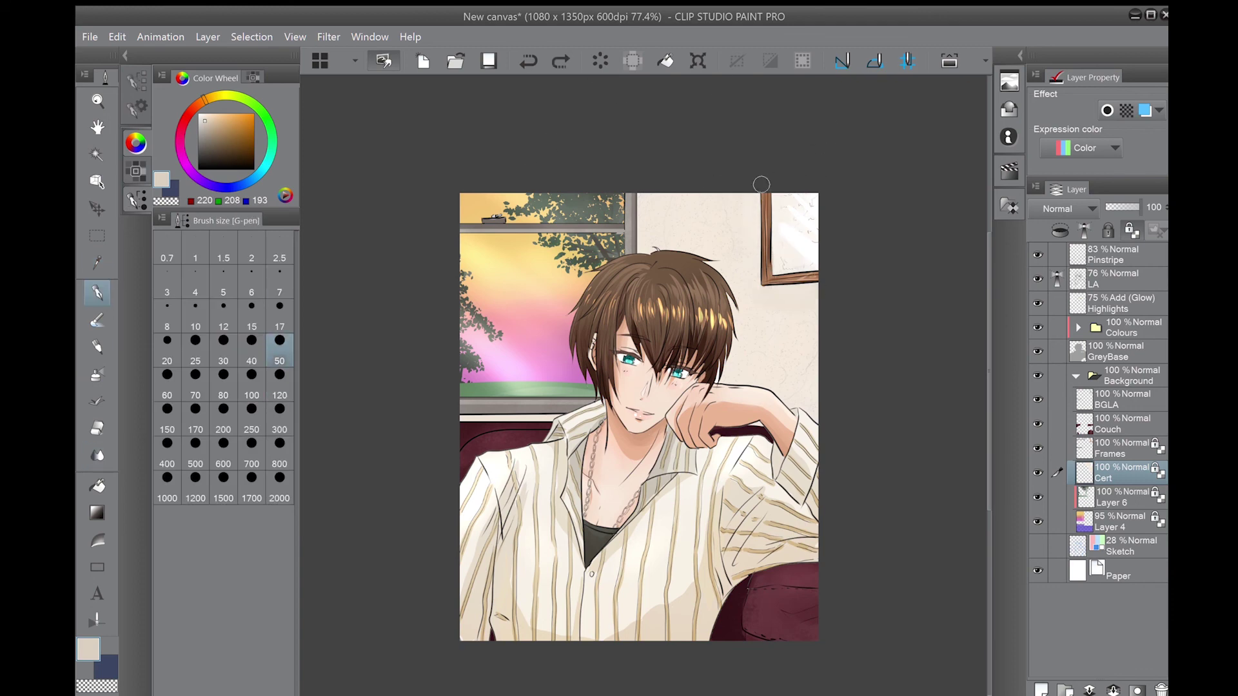
key(b)
key(b)
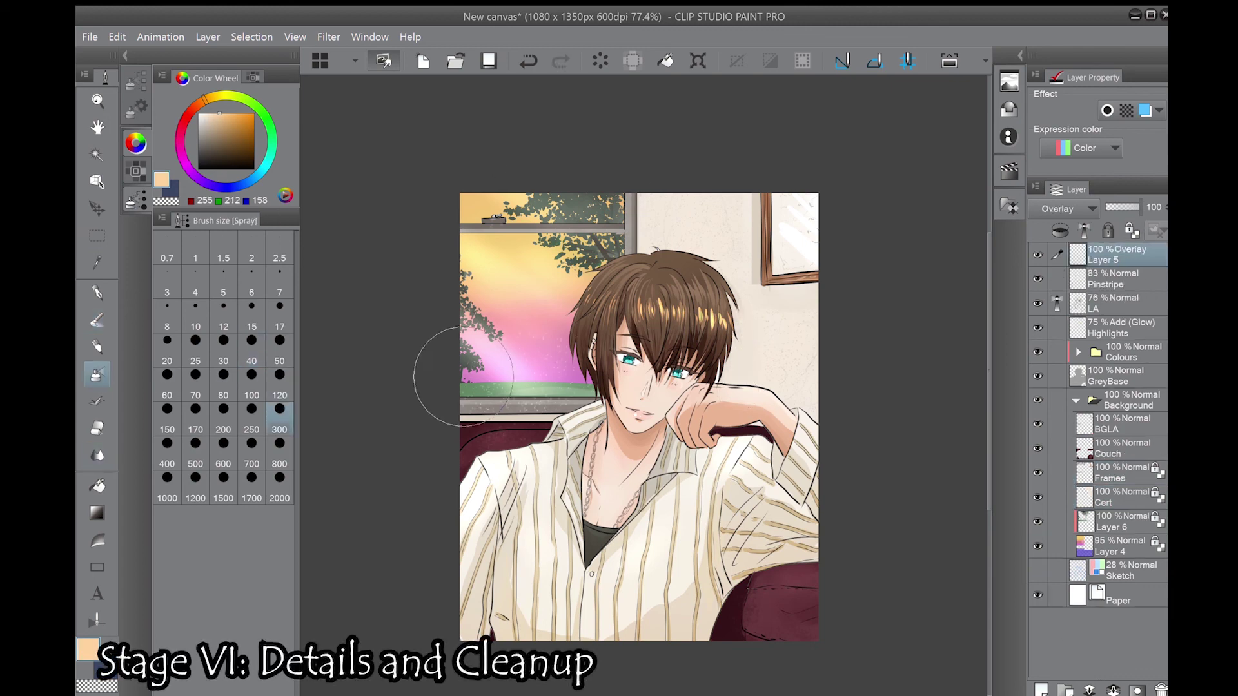
- Paint a warm diagonal beam of window light on the Overlay layer at 66% opacity and blend its colours
key(b)
drag(387, 299, 844, 109)
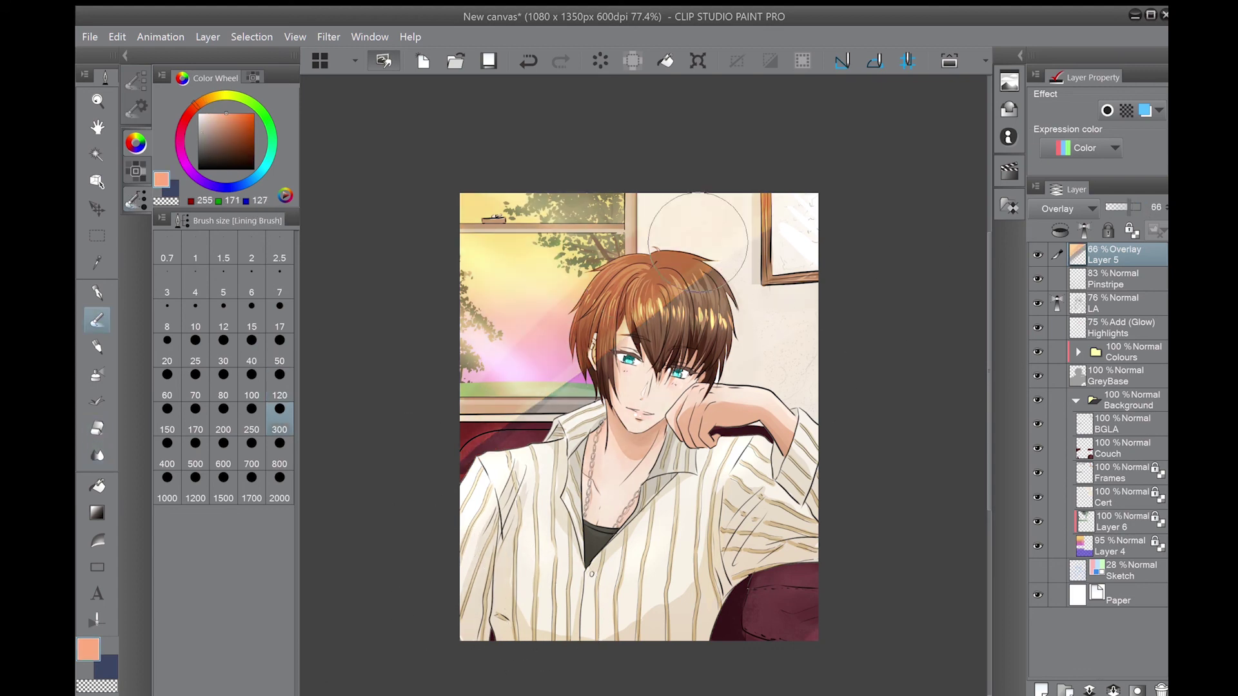
key(j)
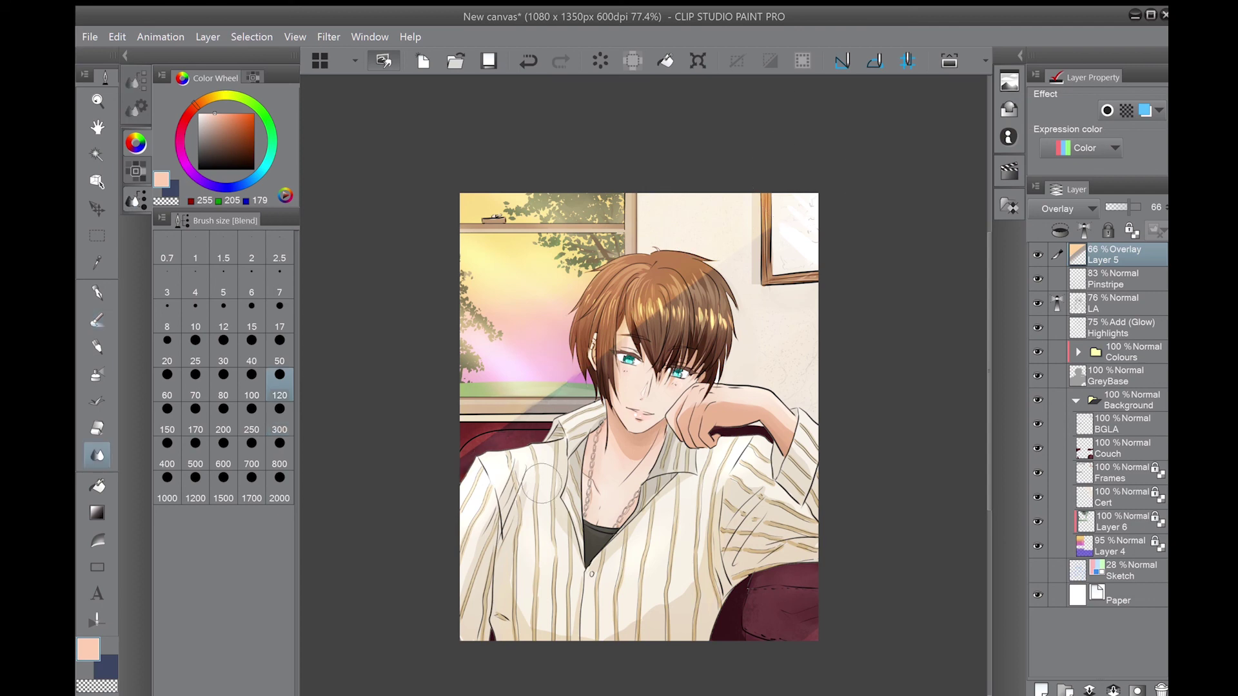
- Spray beige fabric texture and shading over the Shirt layer with an enlarged Running color spray airbrush
ctrl+shift+click(542, 484)
alt+click(542, 484)
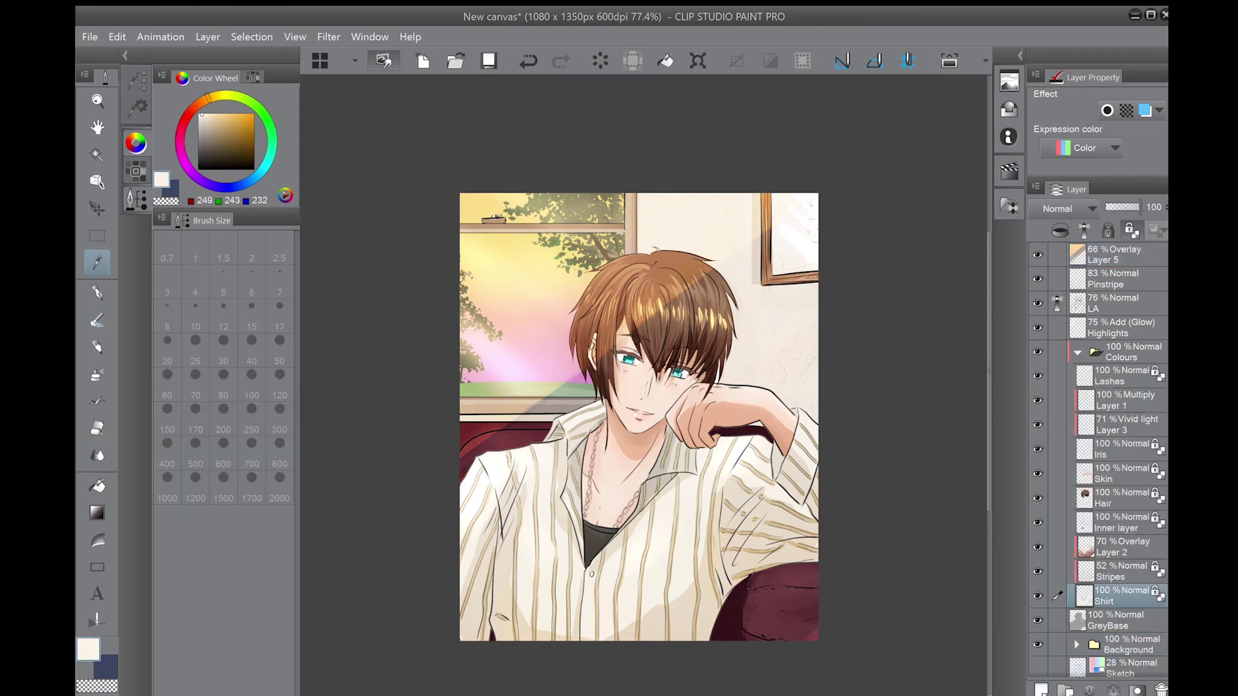
key(b)
key(period)
key(period)
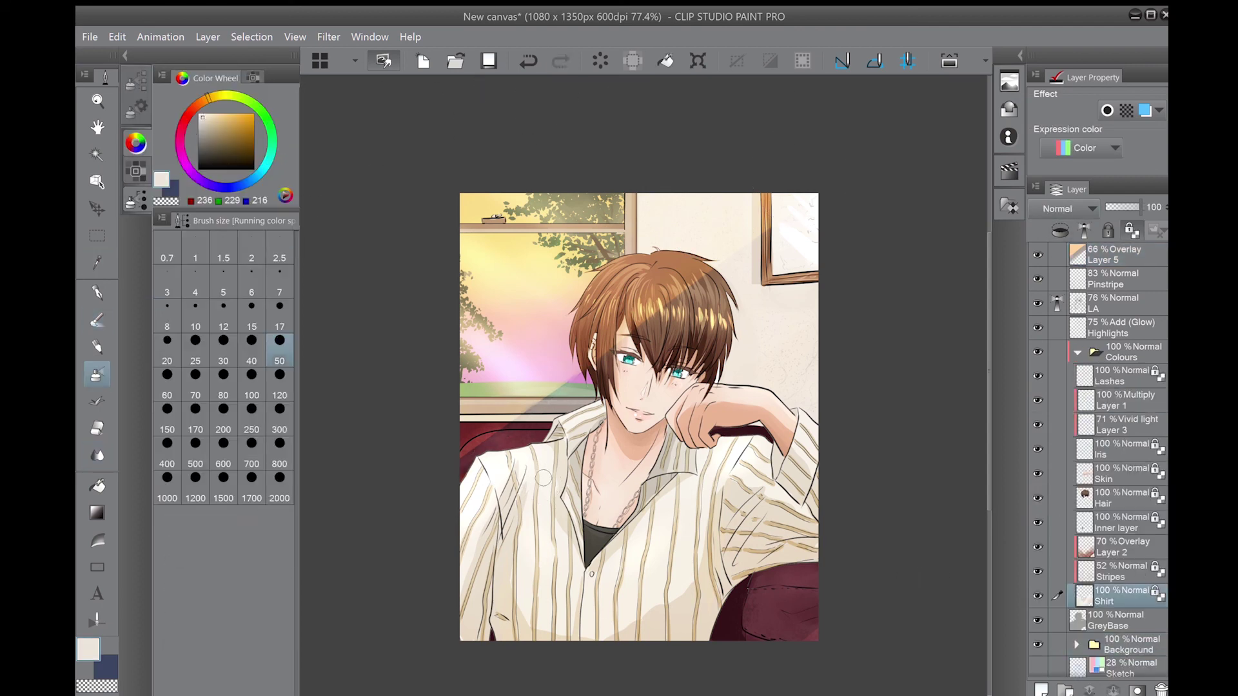
key(bracketright)
key(bracketright)
key(bracketright)
key(bracketright)
alt+click(561, 554)
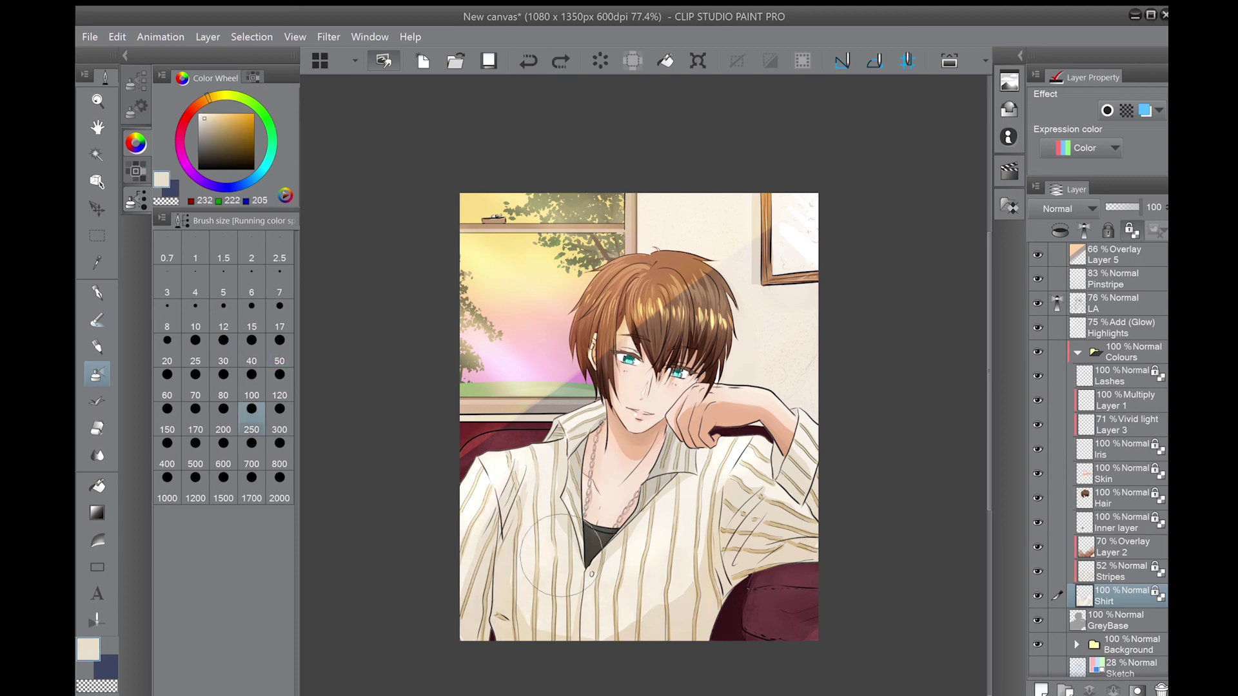
key(bracketright)
key(bracketright)
key(bracketright)
key(bracketright)
key(bracketright)
- Lock the LA layer's transparency and recolour the hair outlines reddish brown and the shirt outlines muted brown
ctrl+shift+click(517, 494)
alt+click(517, 493)
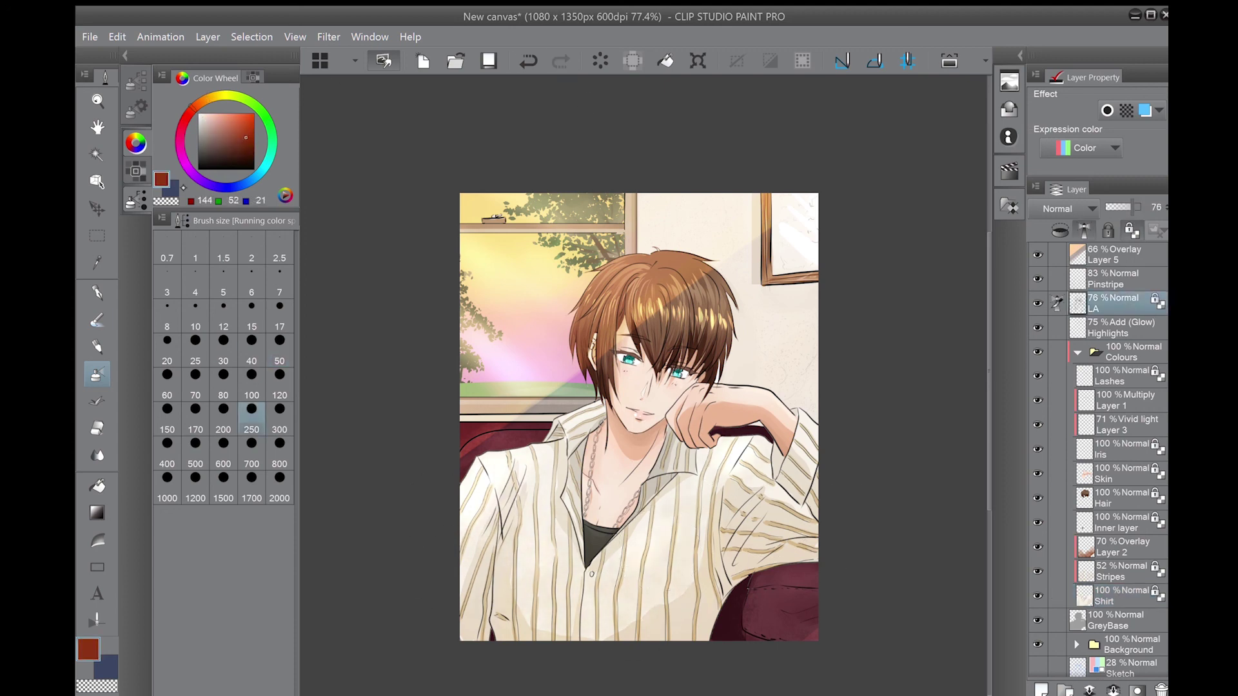
key(p)
alt+click(506, 550)
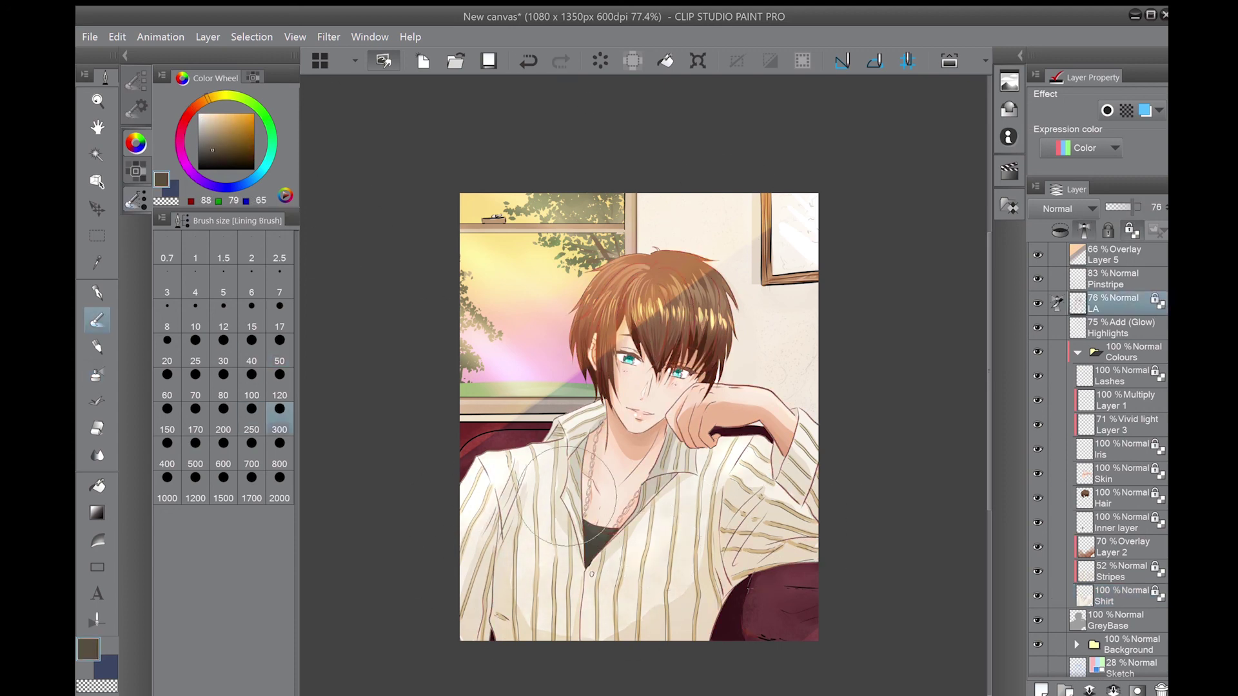
alt+click(720, 583)
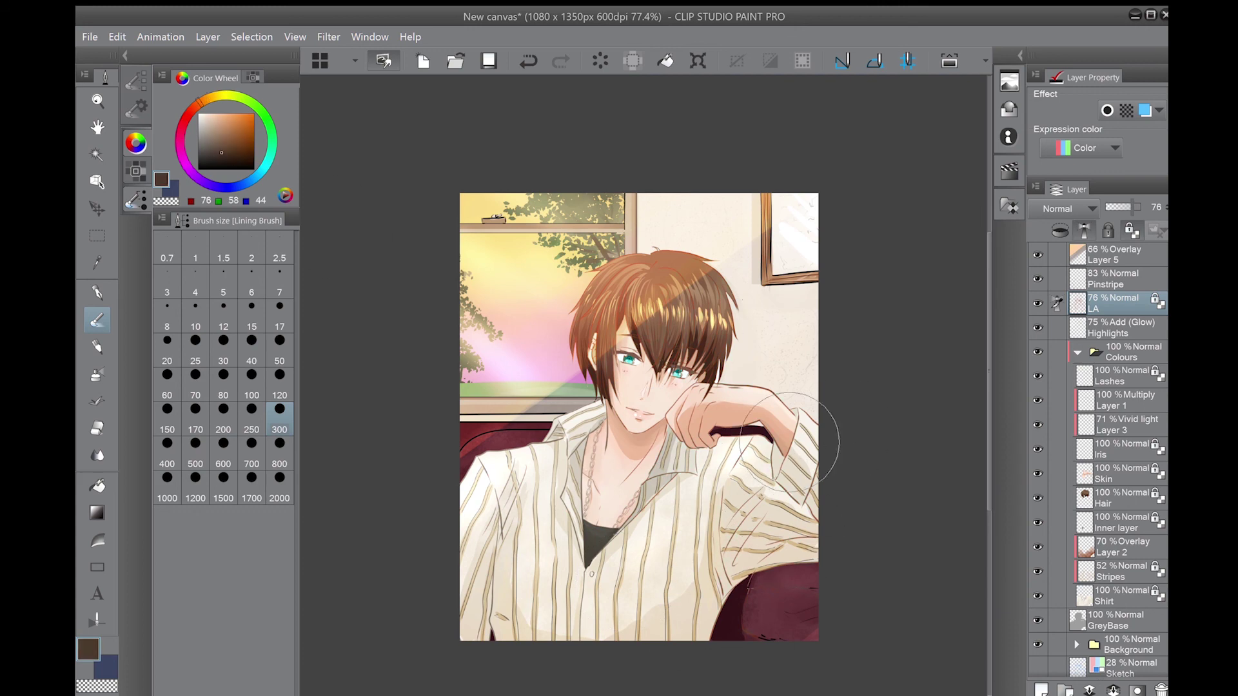
- Warm the sunlit hair and skin line art with orange (216, 88, 38) and dark red (121, 50, 37)
alt+click(667, 412)
alt+click(525, 328)
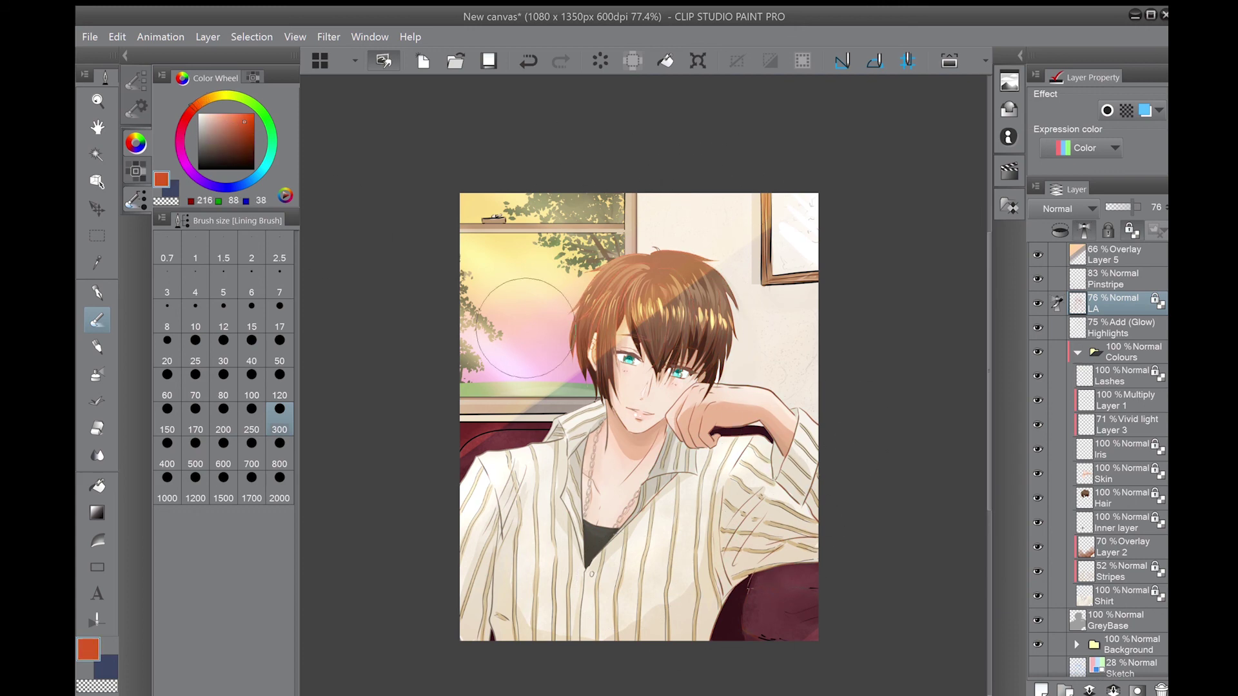
alt+click(638, 200)
alt+click(660, 387)
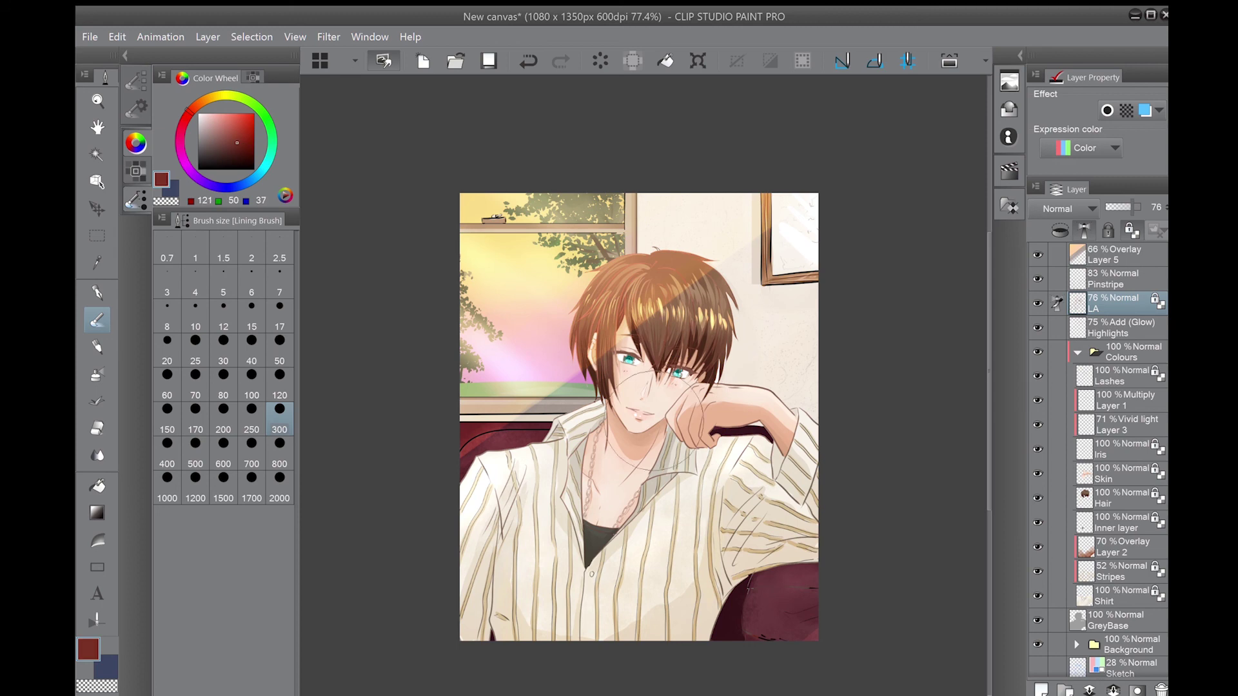
- Recolour the line art of both eyes with bright blue and dark teal, using the Lining Brush at size 17
click(280, 309)
alt+click(628, 360)
scroll(699, 338, up, 2)
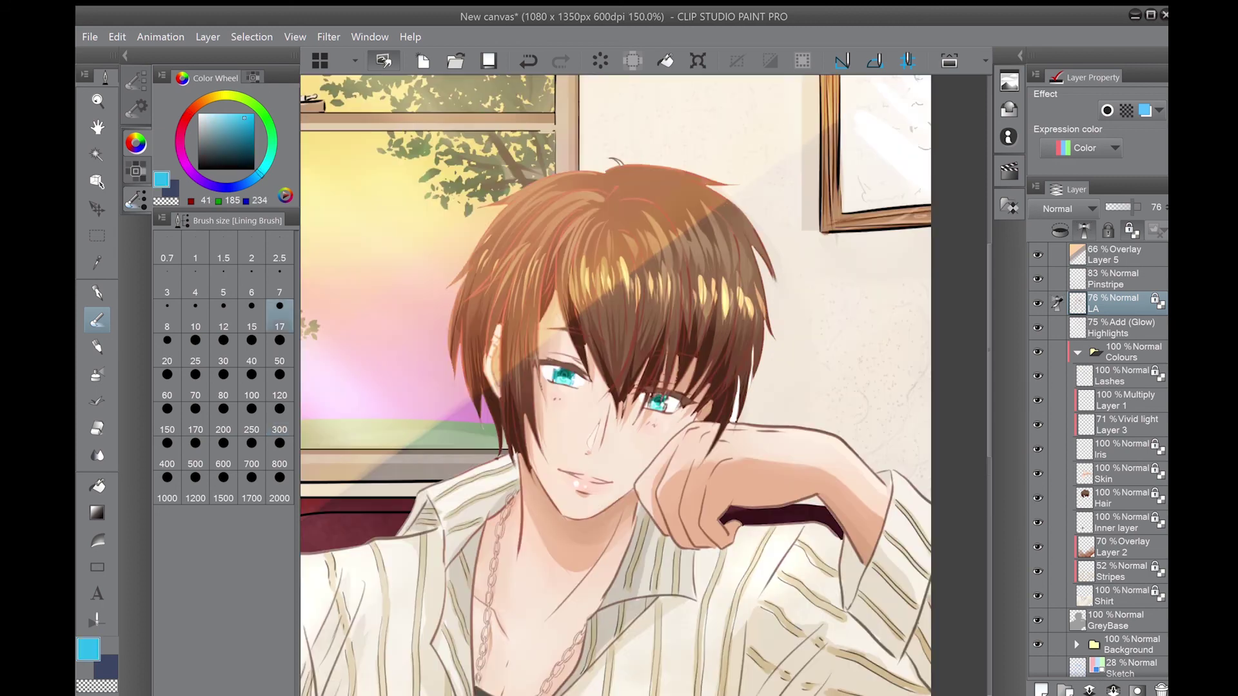
alt+click(557, 377)
alt+click(558, 347)
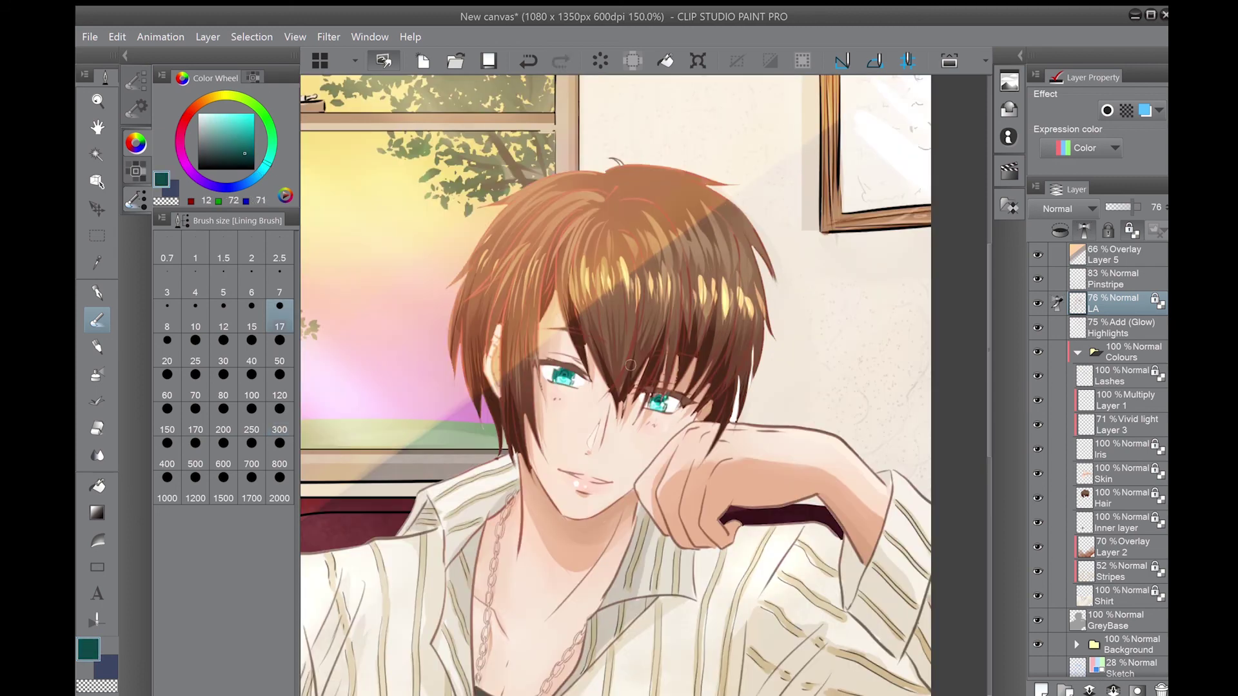
- Spray white light specks over the scene on the Highlights layer with the Spray airbrush at size 300
scroll(709, 387, down, 2)
click(1116, 328)
click(97, 374)
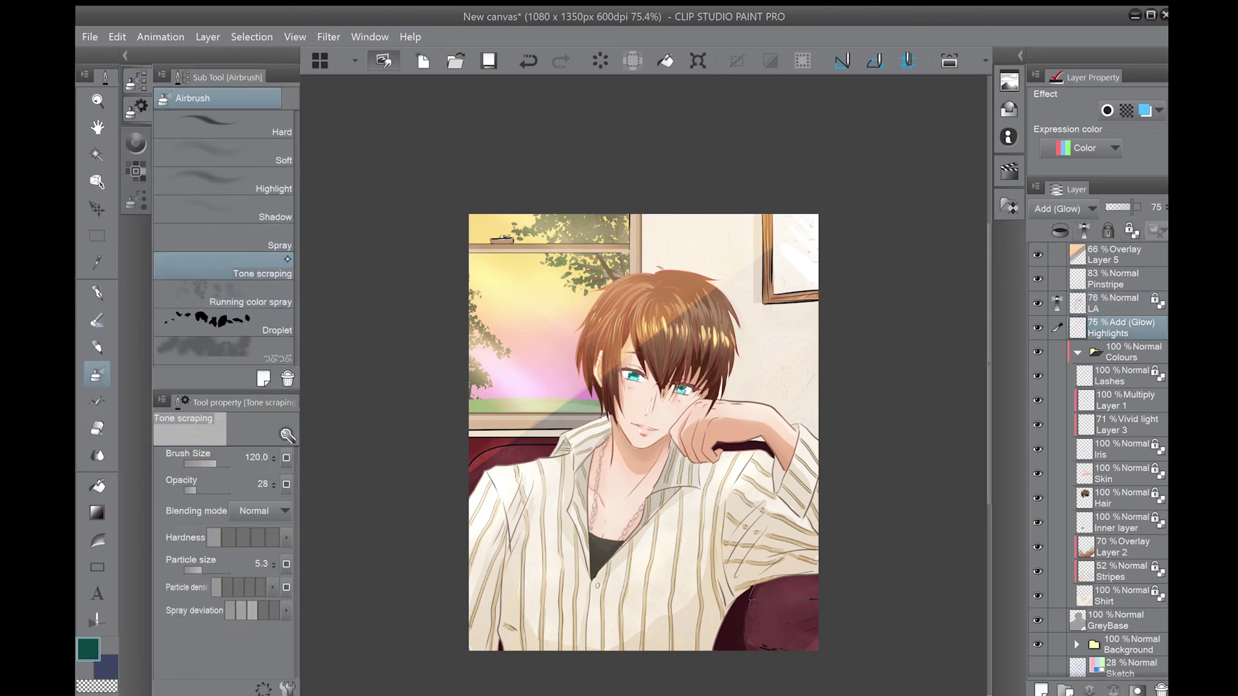
click(198, 114)
click(528, 61)
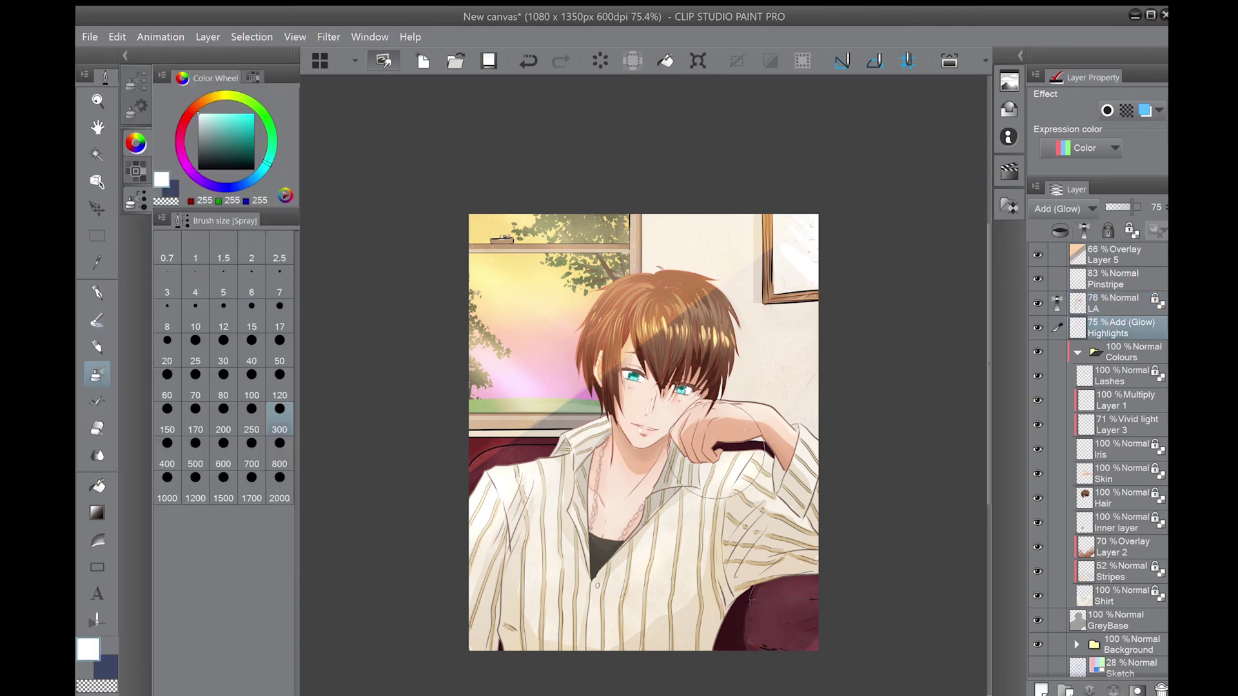
- Stamp a pale soft pentagon flare on the wall at size 300 and paint orange (251, 161, 73) highlights on the sunlit hair
click(97, 402)
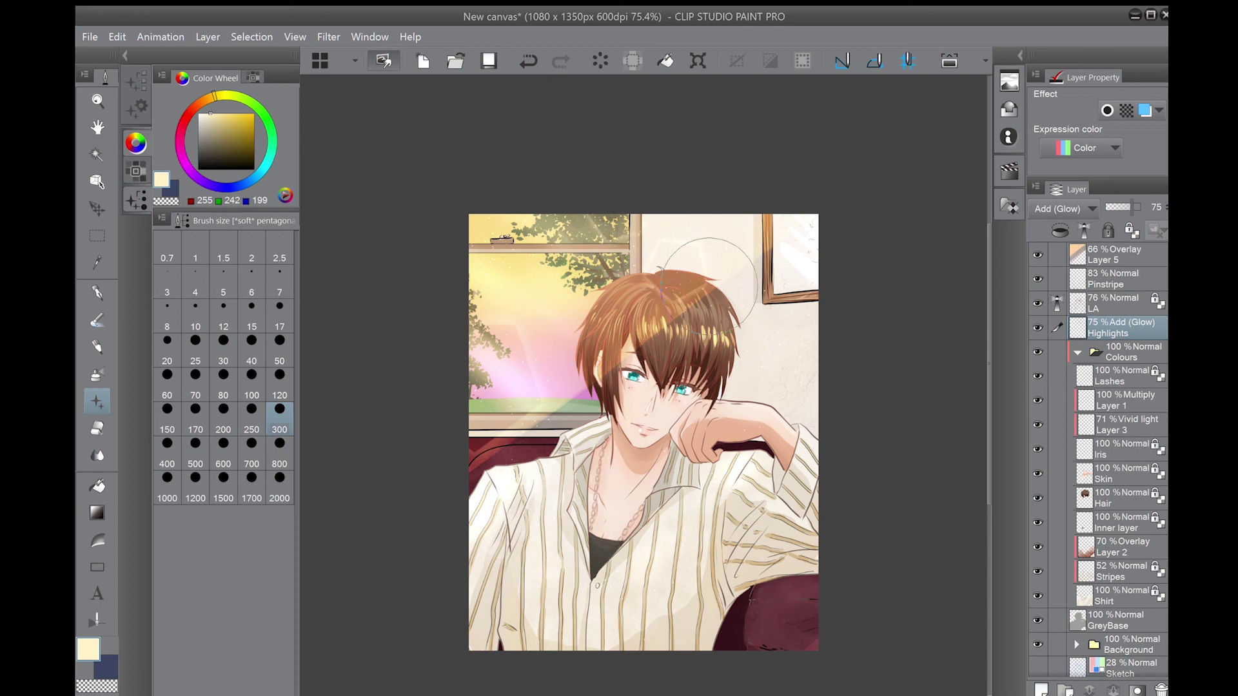
click(722, 245)
key(b)
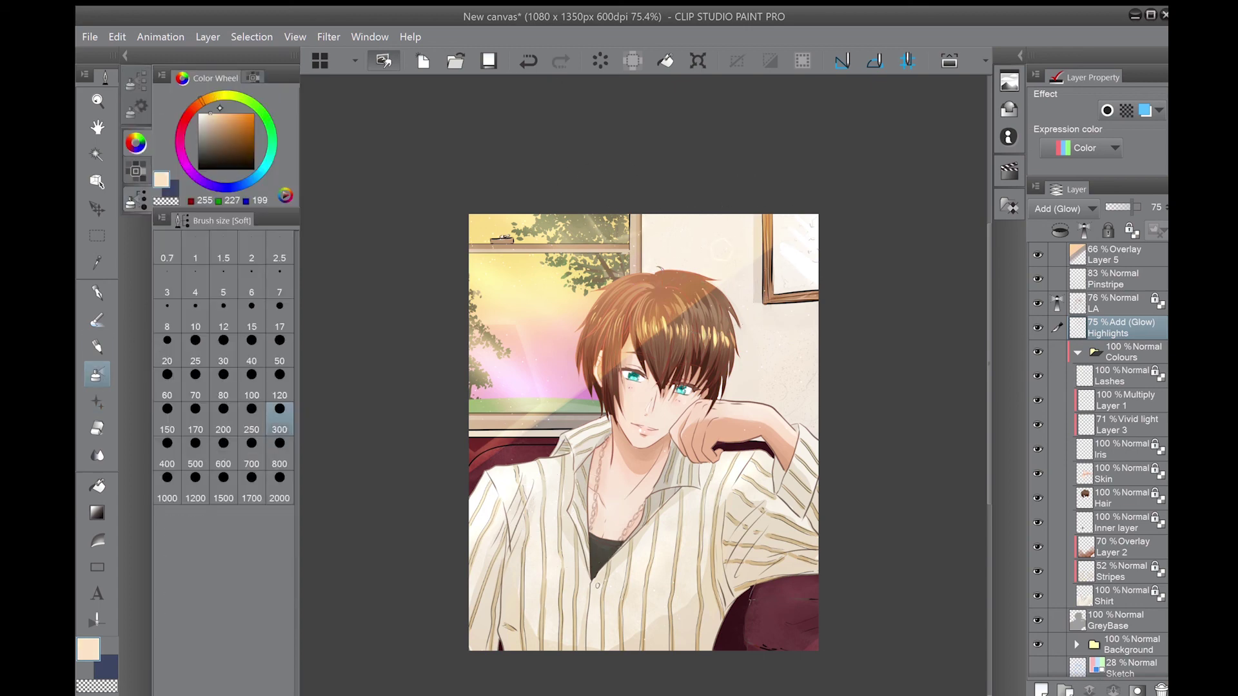
key(p)
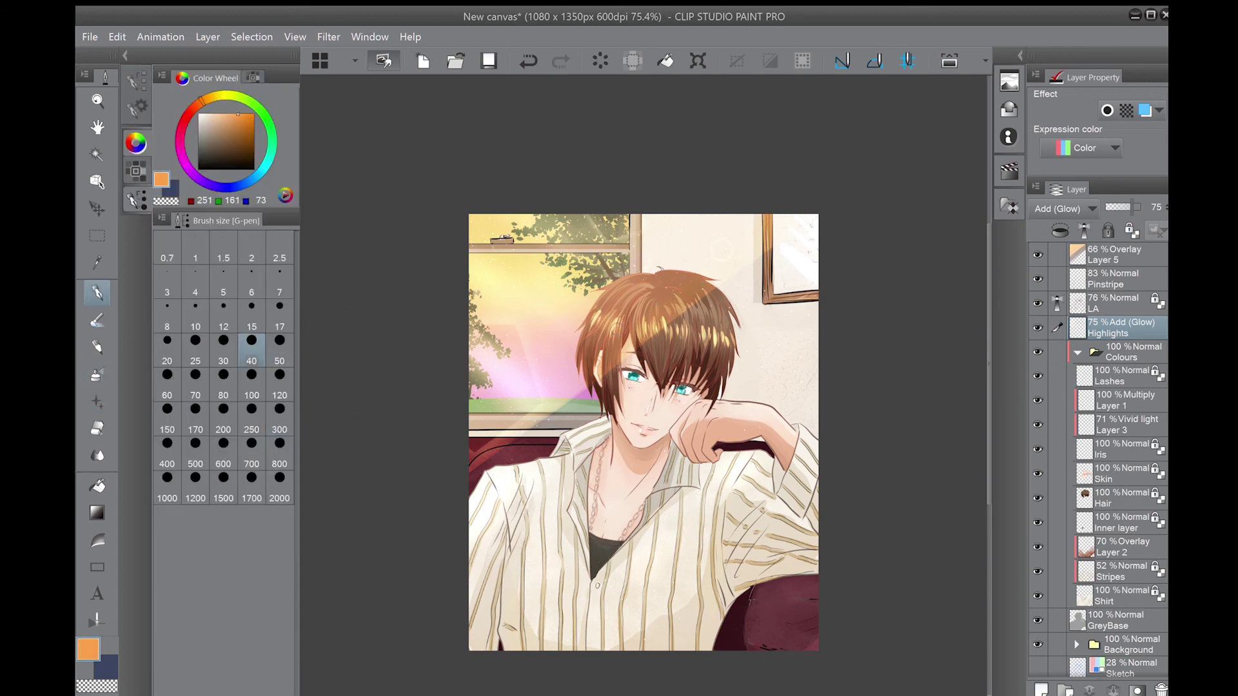
- On the Lashes layer, paint the lashes brown (90, 48, 8) and draw grey ear piercings with the G-pen at size 4
key(alt+bracketleft)
key(alt+bracketleft)
key(p)
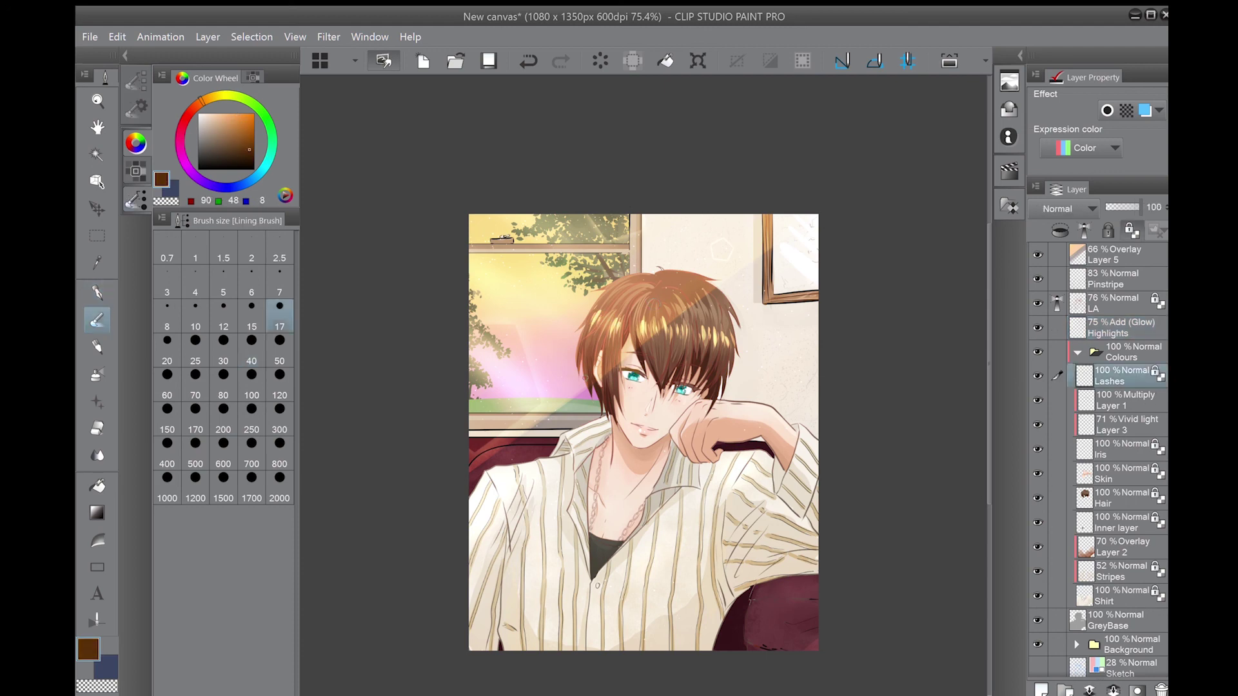
scroll(597, 371, up, 7)
key(p)
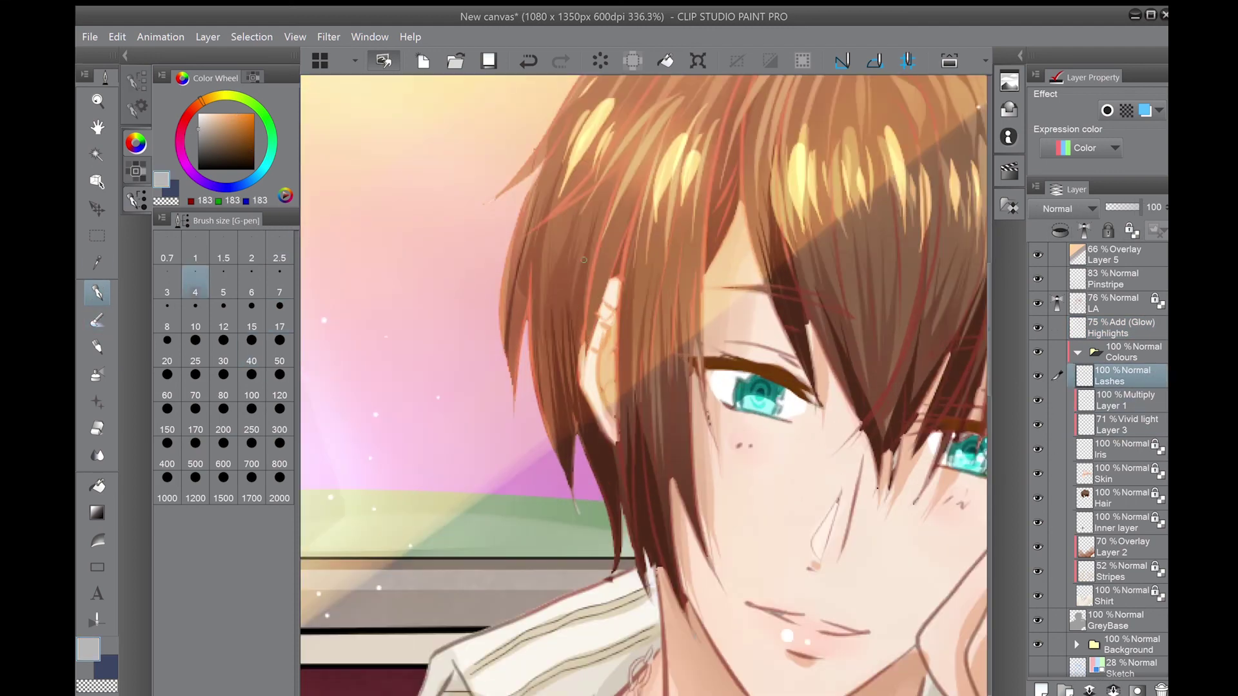
scroll(606, 305, down, 6)
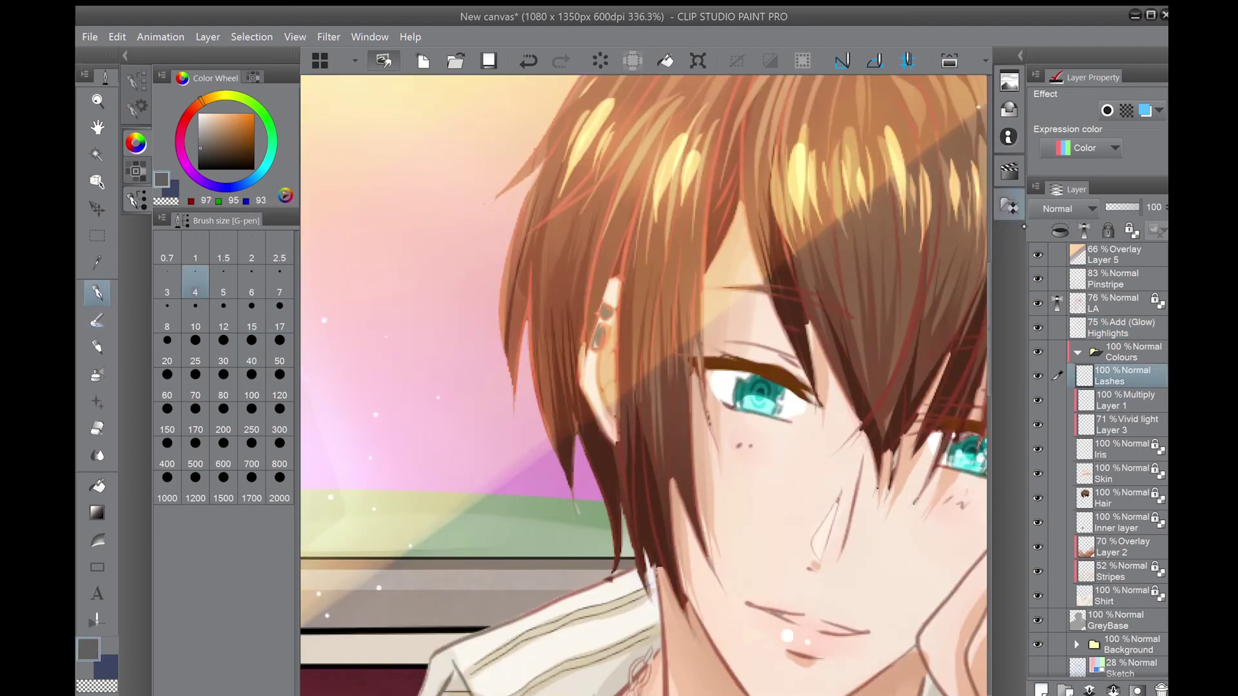
- Add small white glints around the ear piercings on the Highlights layer with the G-pen and a Soft airbrush
key(alt+bracketright)
key(alt+bracketright)
key(alt+bracketright)
key(p)
key(alt+bracketleft)
key(p)
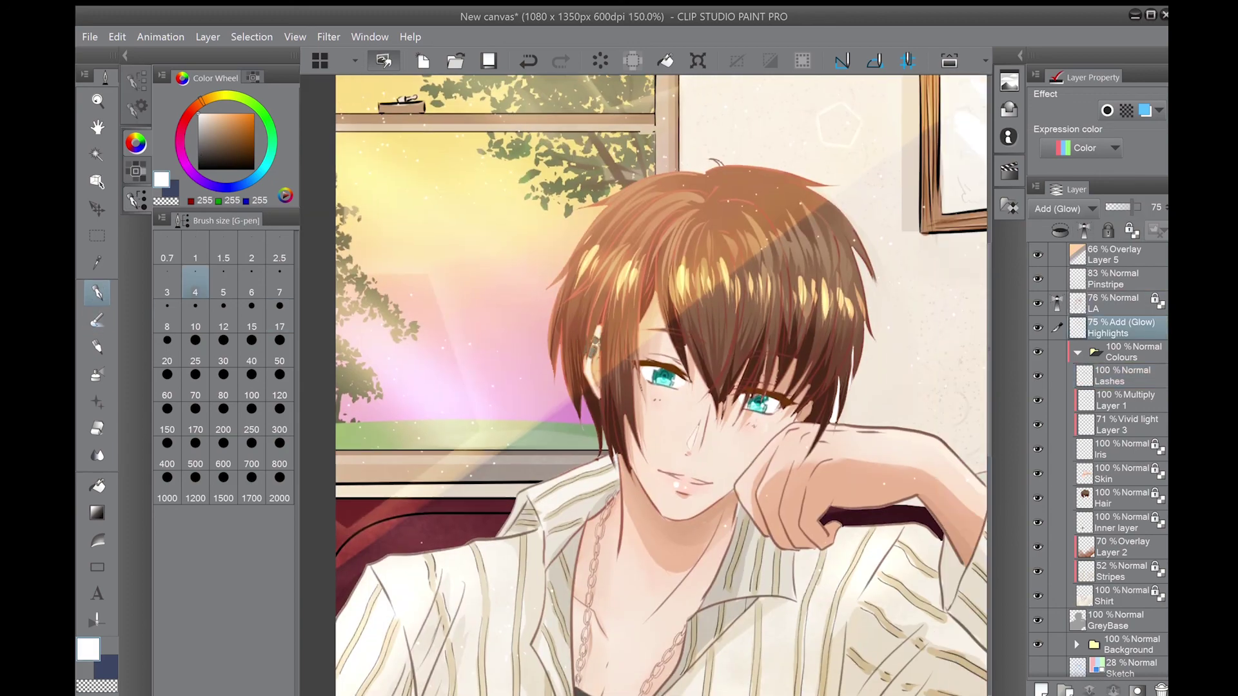
scroll(613, 264, down, 2)
key(b)
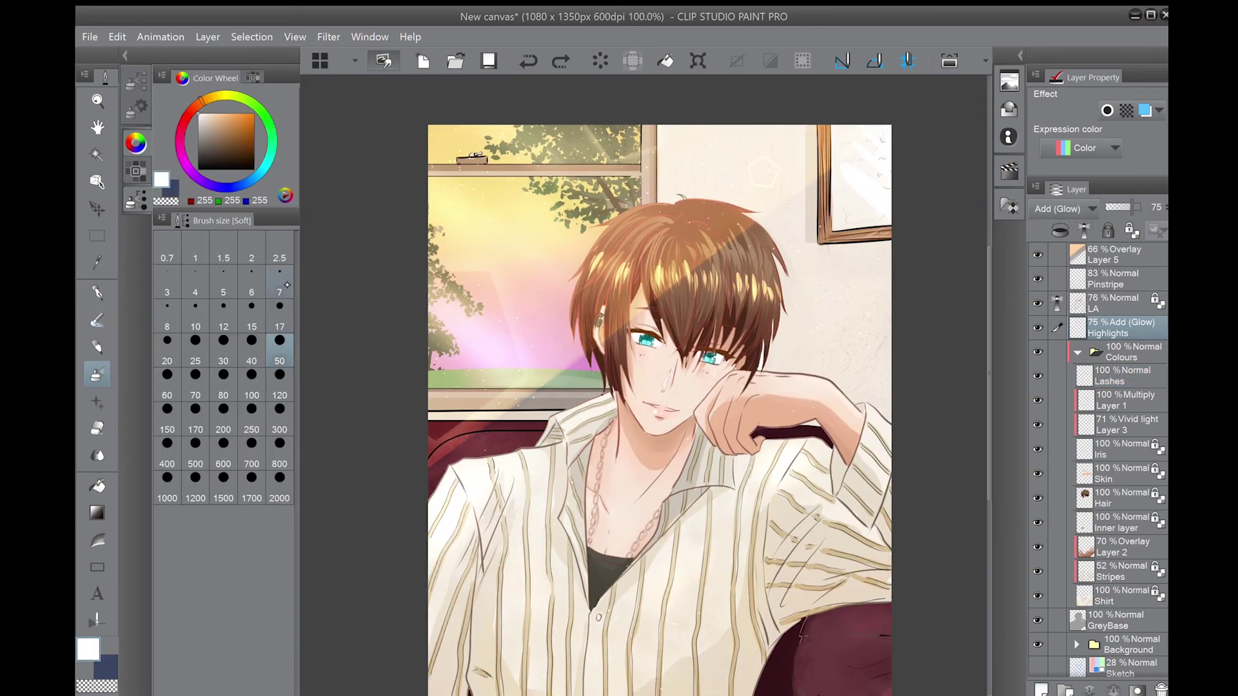
scroll(789, 349, up, 1)
- Try a white sparkle beside the ear on a new layer set to Vivid light at 70% opacity
key(ctrl+shift+n)
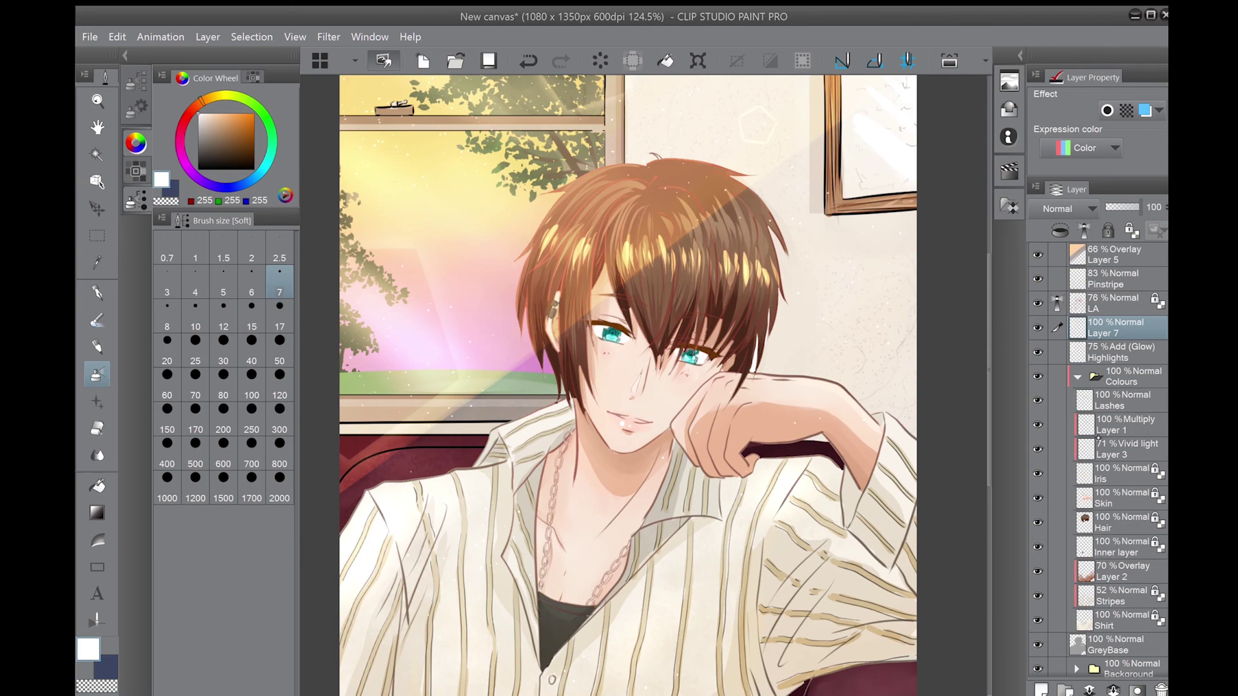
key(b)
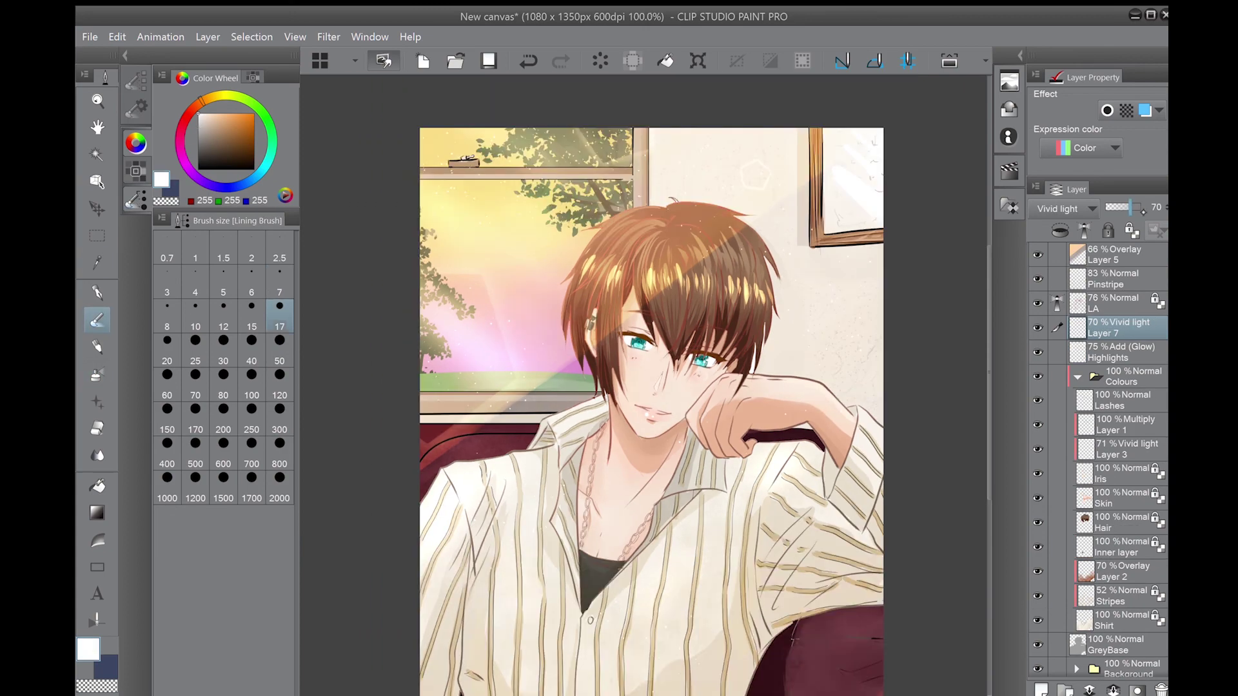
scroll(526, 300, up, 4)
key(p)
scroll(563, 316, down, 5)
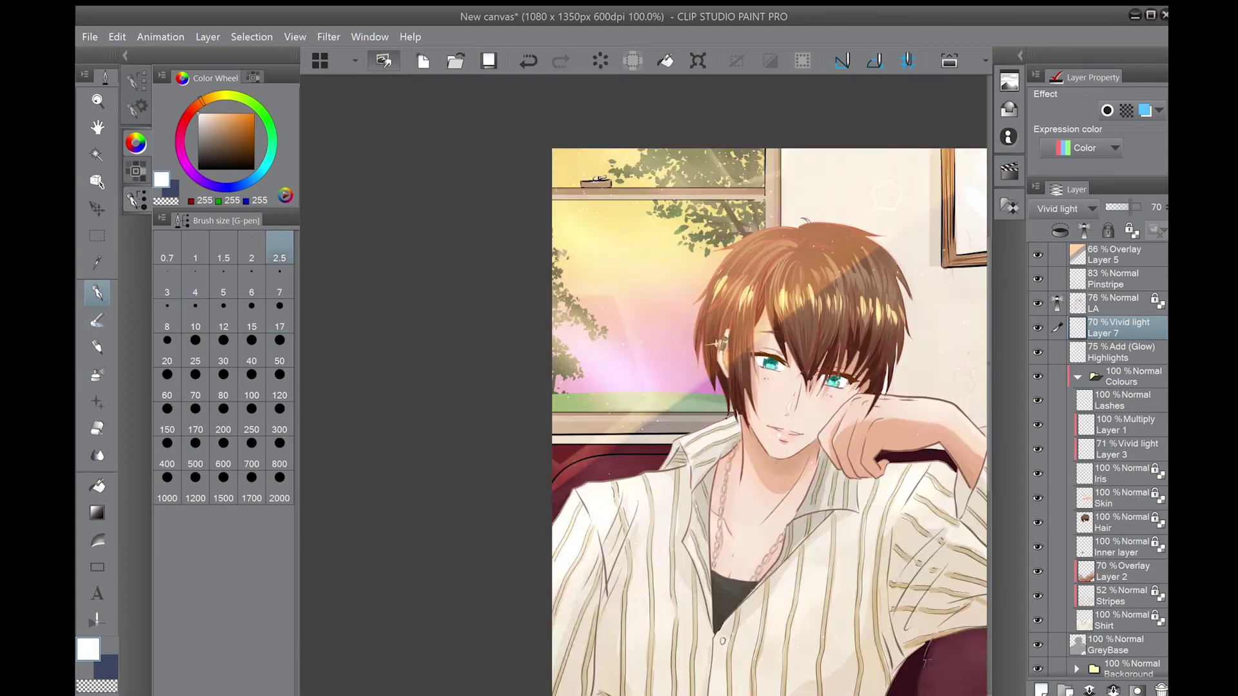
scroll(563, 316, up, 1)
key(ctrl+z)
key(ctrl+z)
key(ctrl+z)
key(b)
key(ctrl+z)
- Draw a white star sparkle beside the ear piercings on the Highlights layer and soften it with the Soft eraser
scroll(575, 336, up, 5)
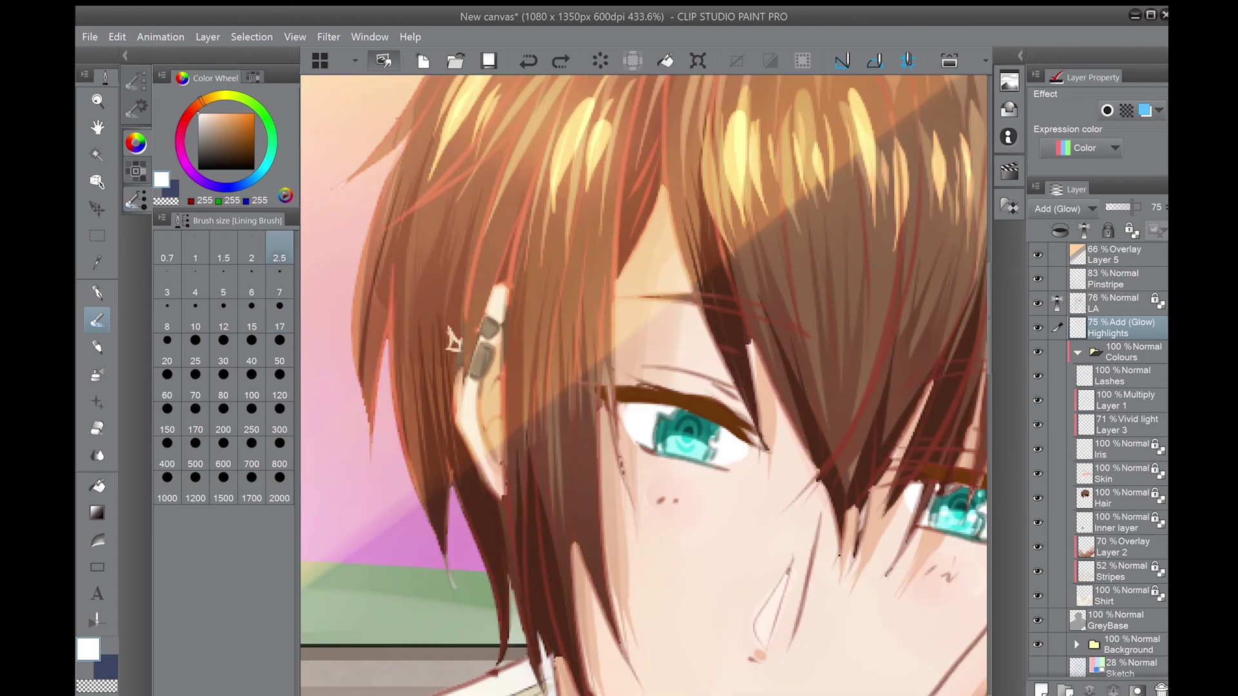
scroll(442, 325, down, 5)
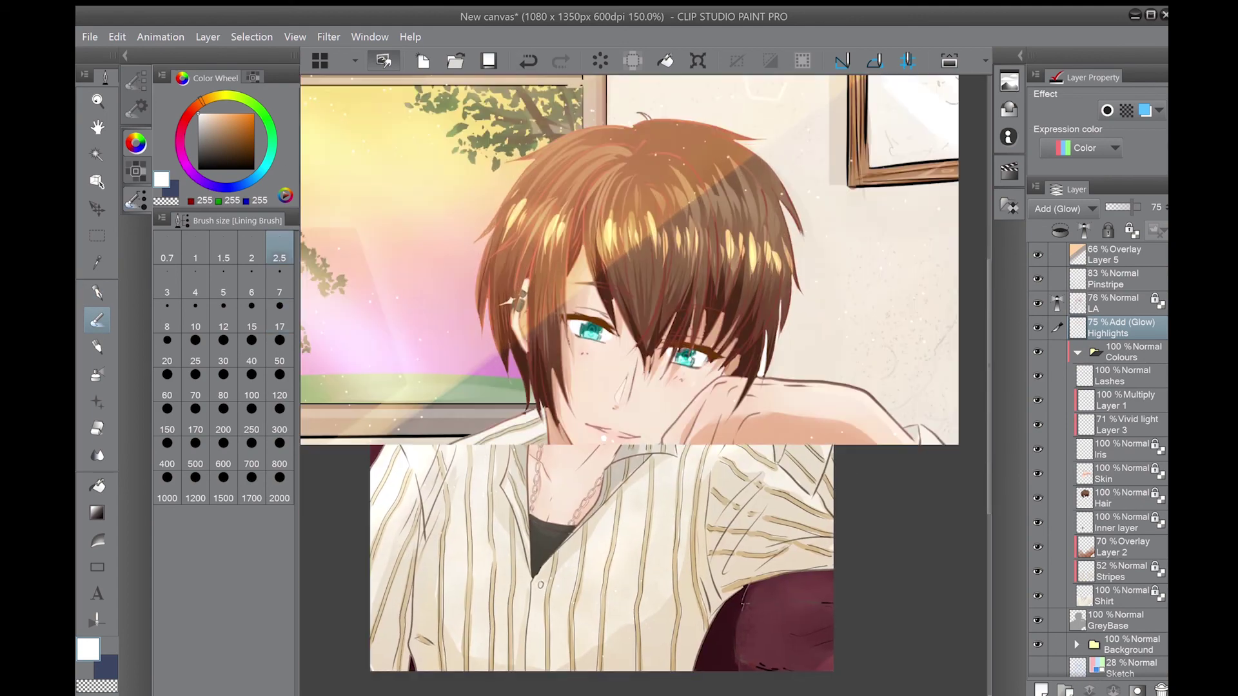
scroll(516, 319, up, 6)
key(e)
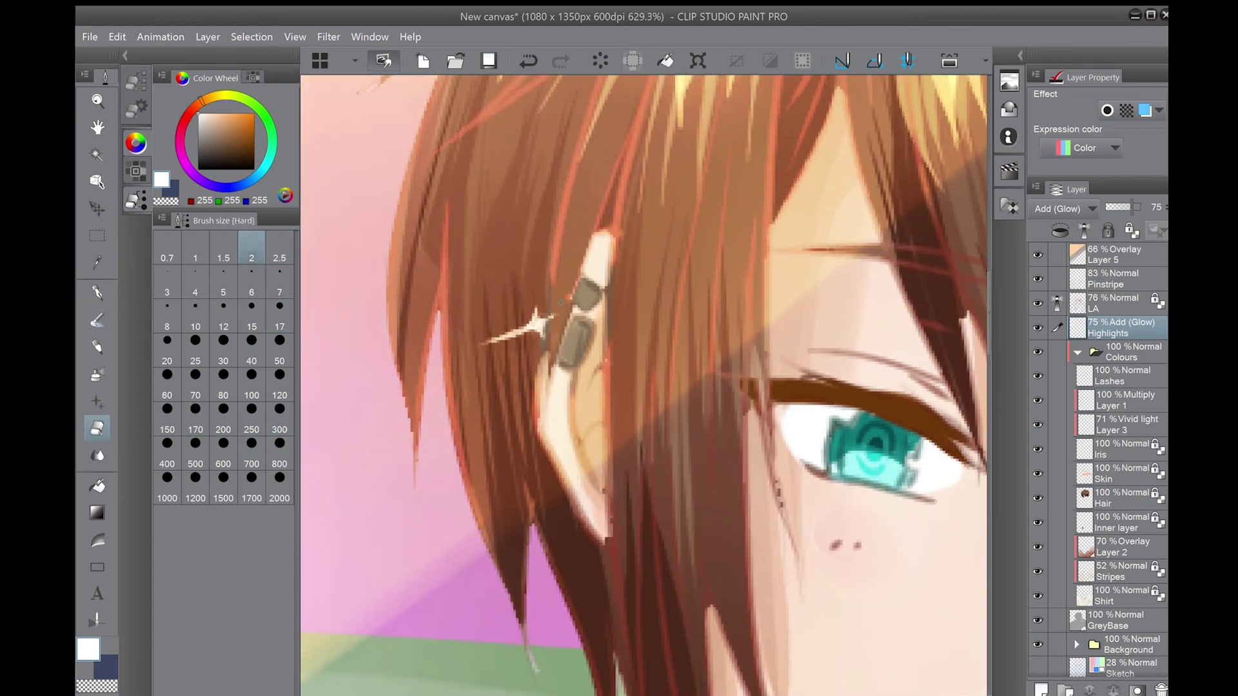
scroll(645, 387, down, 5)
click(135, 81)
click(223, 155)
key(ctrl+z)
scroll(645, 387, down, 2)
- Colour the necklace chain grey (107, 107, 107) on the Lashes layer and darken its outlines (49, 49, 49) on the LA layer
click(1122, 375)
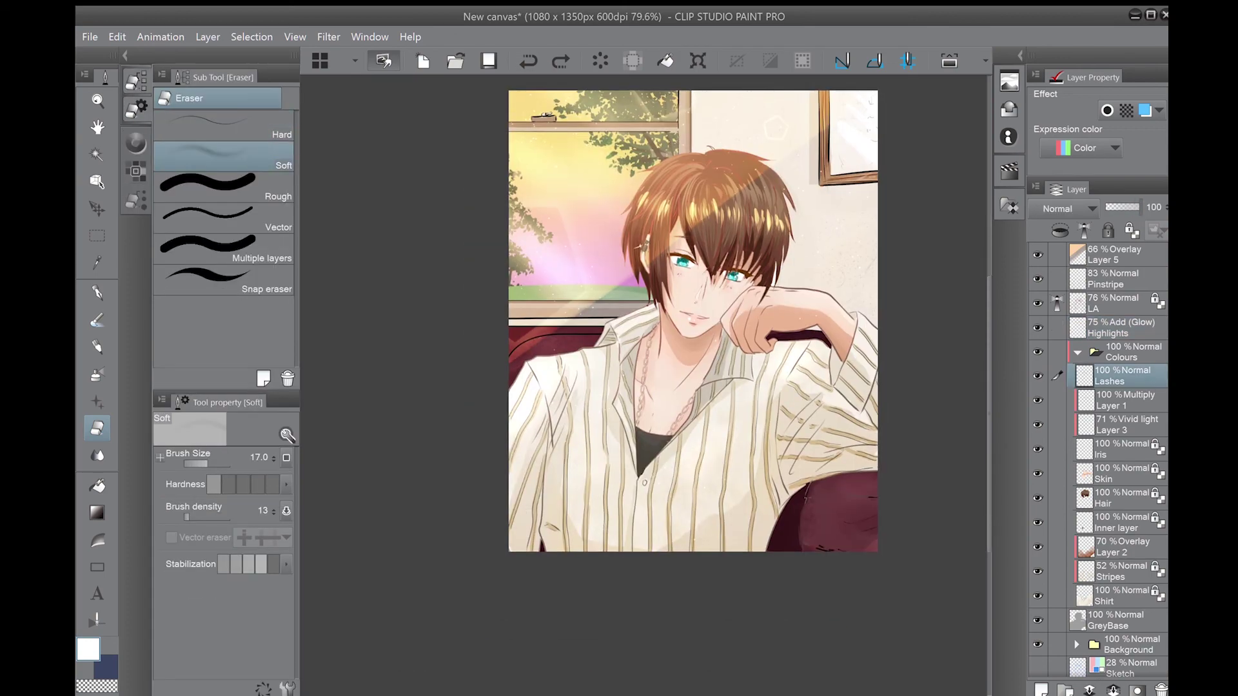
scroll(697, 384, up, 6)
key(p)
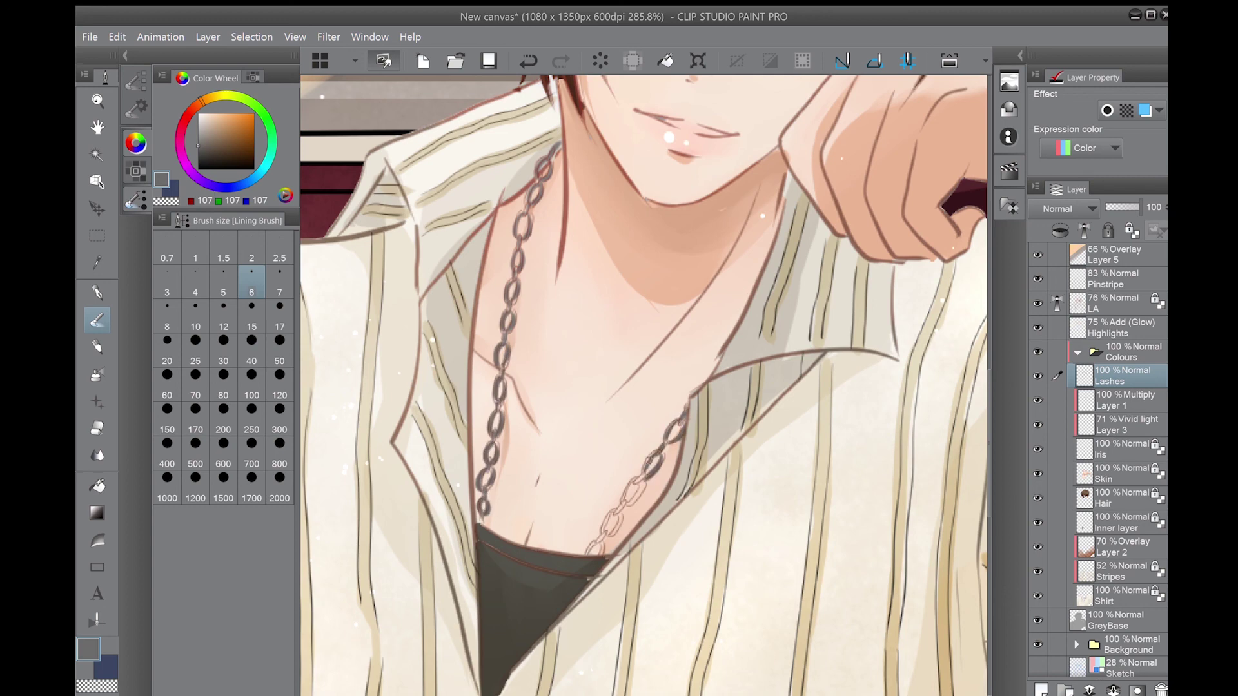
key(ctrl+alt+0)
click(279, 316)
click(1122, 303)
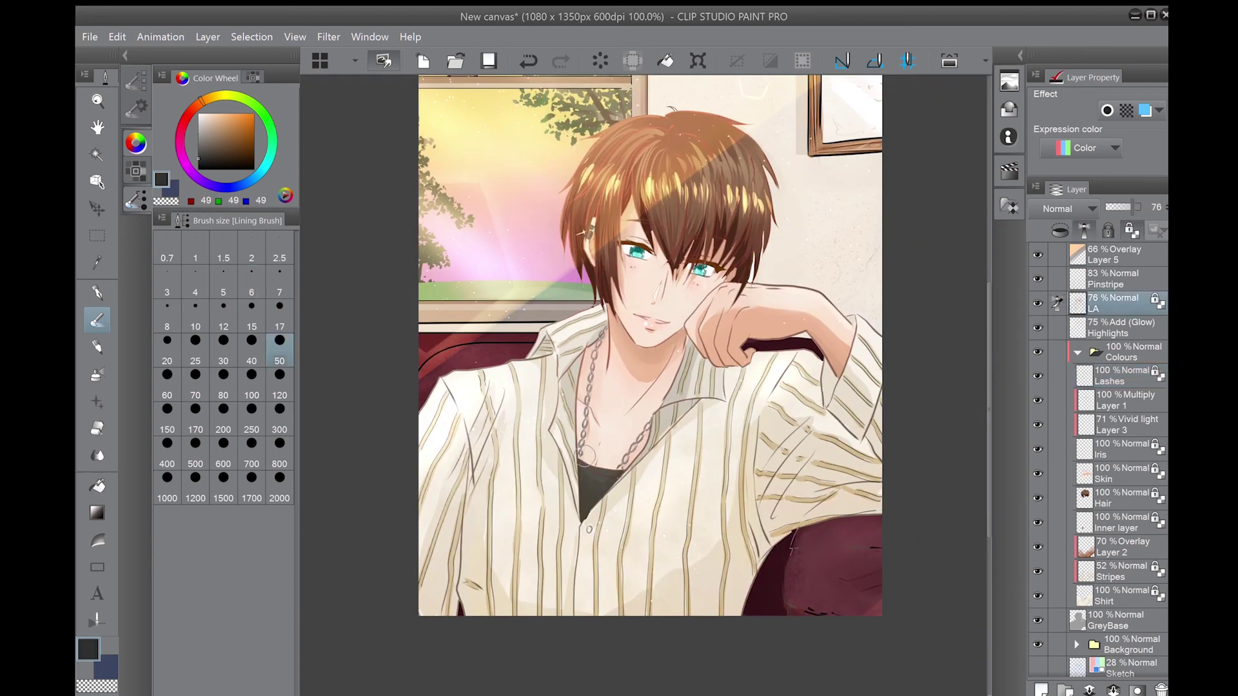
- Add a light grey (173, 173, 173) shine to the necklace on the Highlights layer with the Soft airbrush at size 7
click(1122, 328)
key(b)
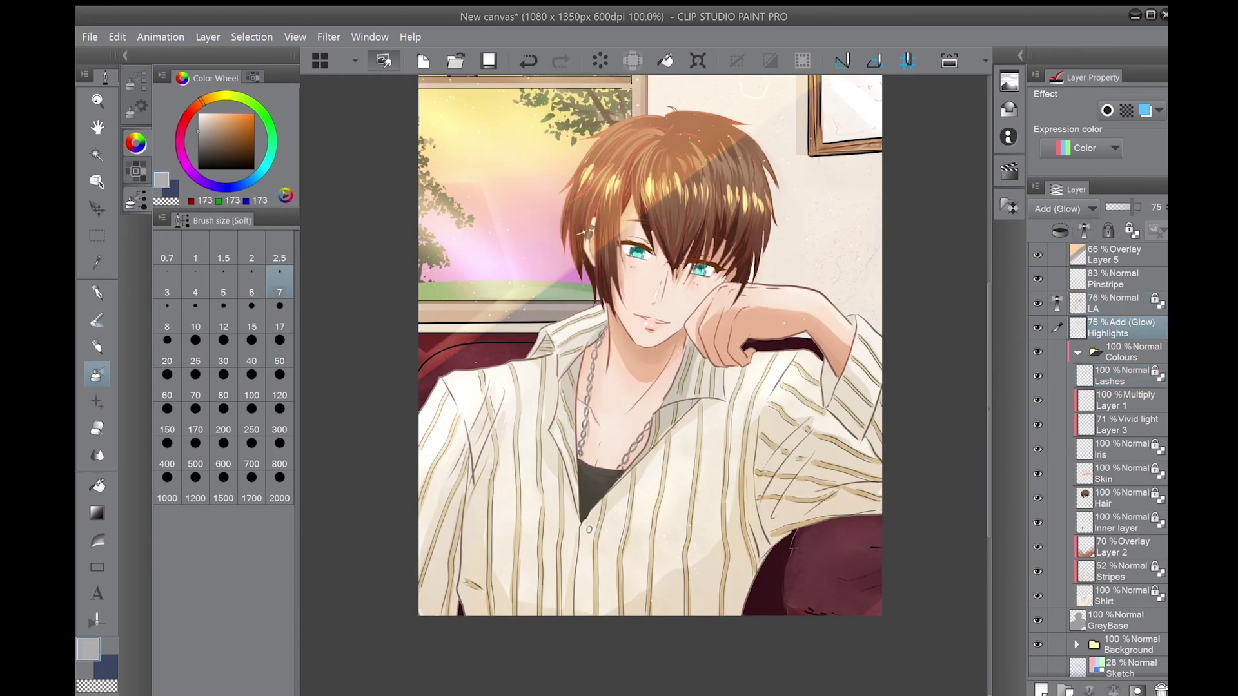
scroll(787, 373, down, 2)
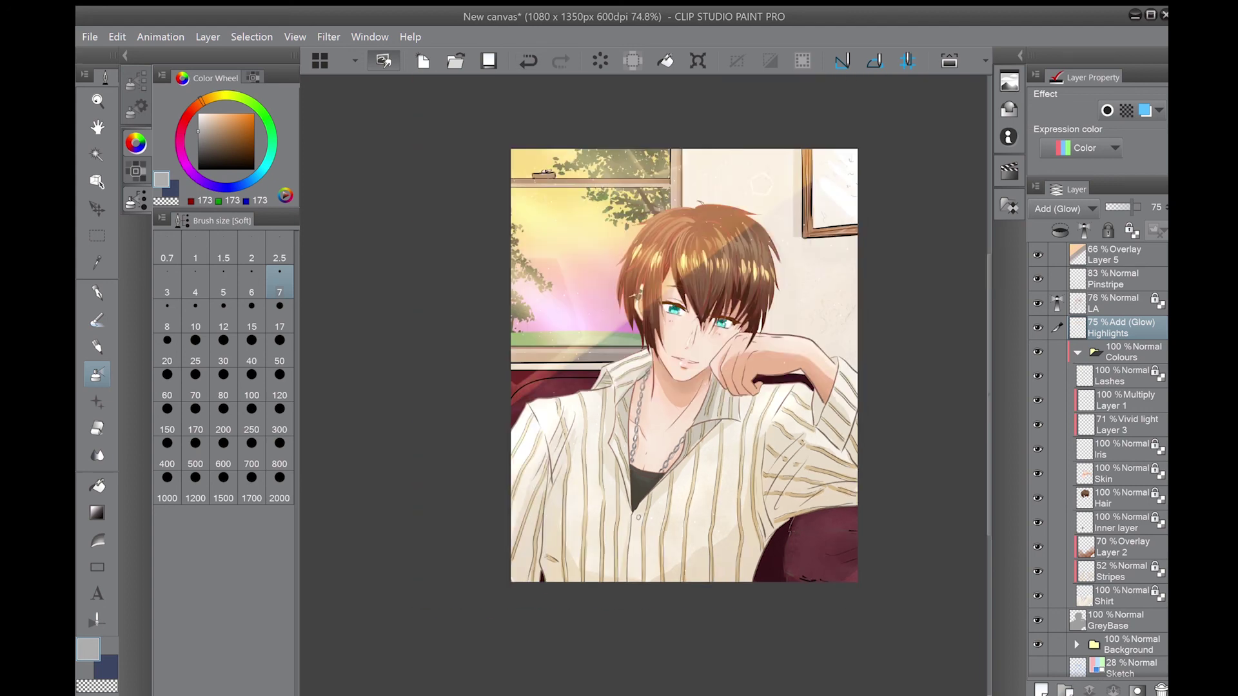
- Spray larger white particles over the window and shirt at brush size 300 and particle size 15, fading some with the Soft eraser
key(e)
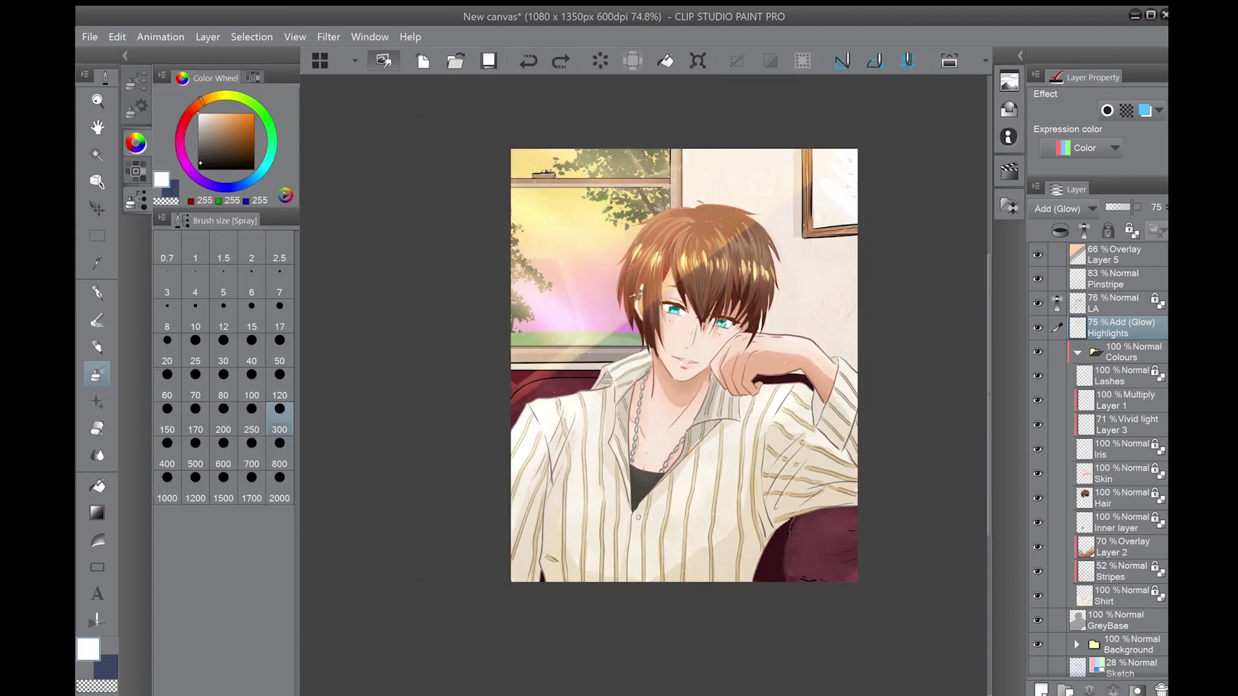
key(b)
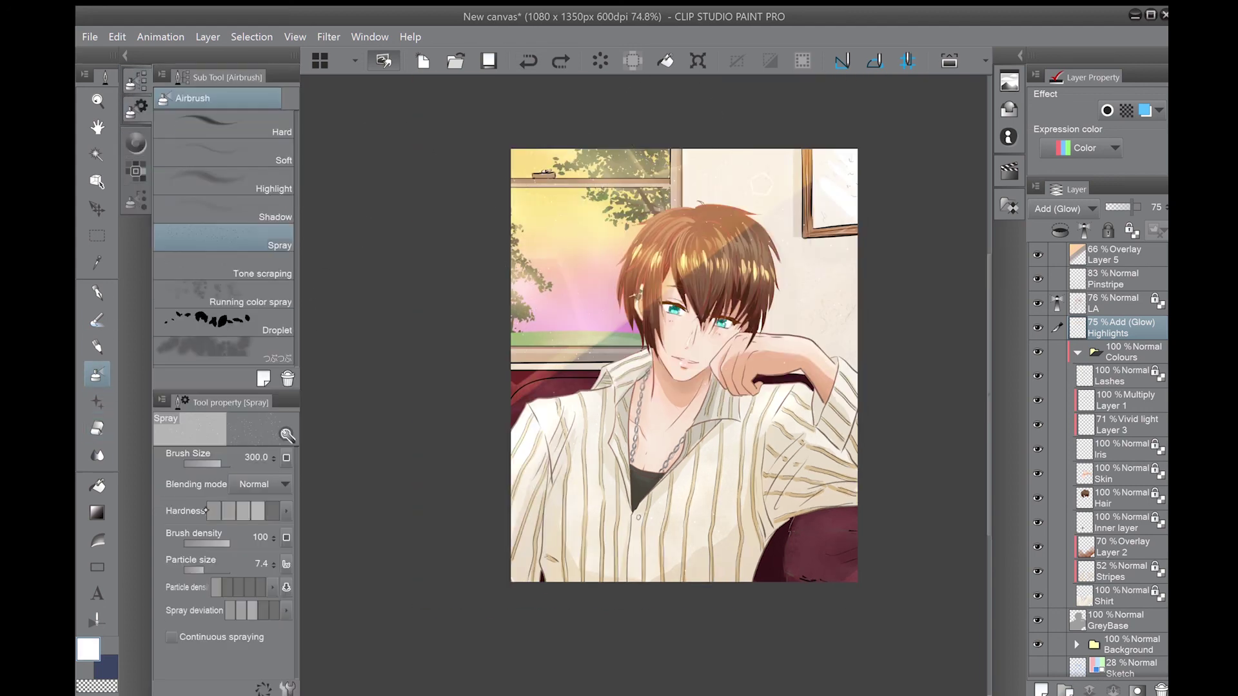
drag(525, 243, 733, 154)
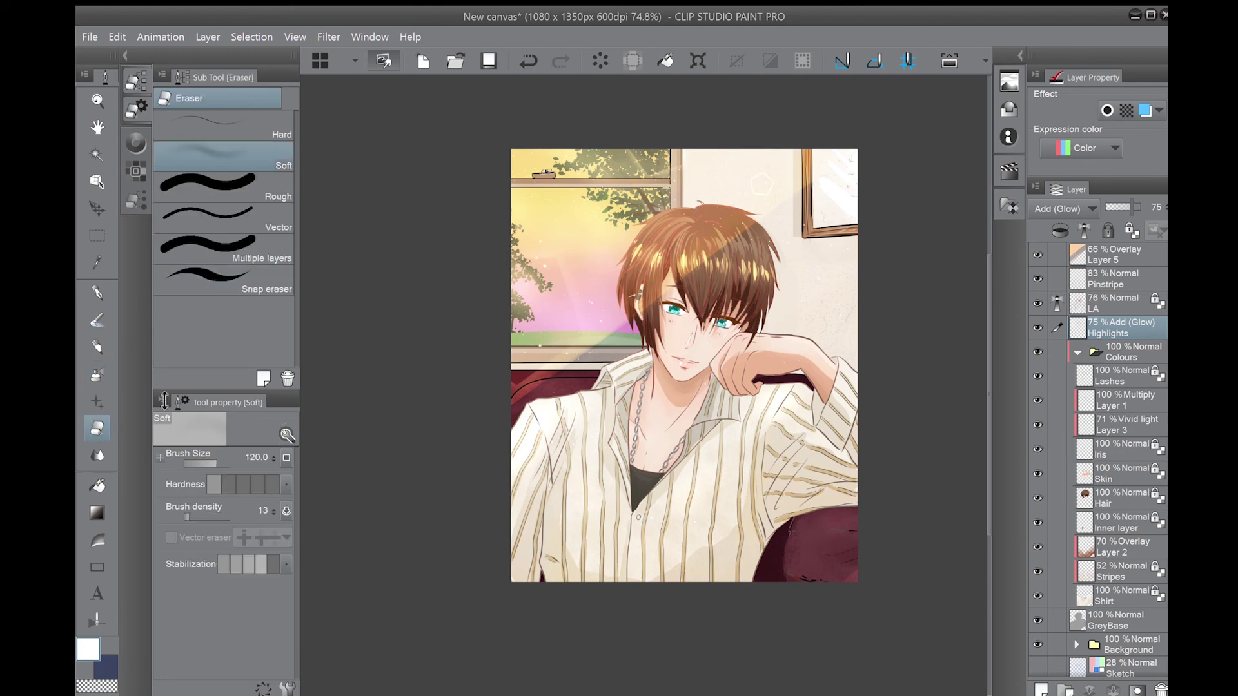
drag(745, 196, 751, 184)
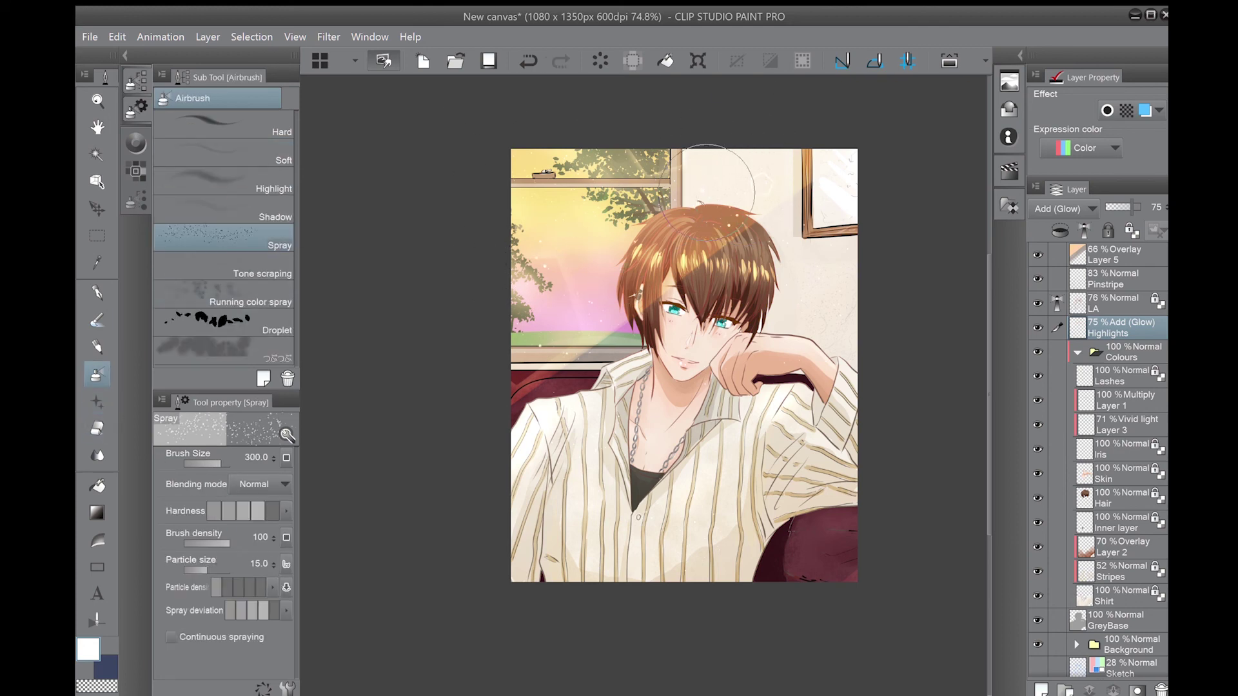
drag(793, 377, 725, 547)
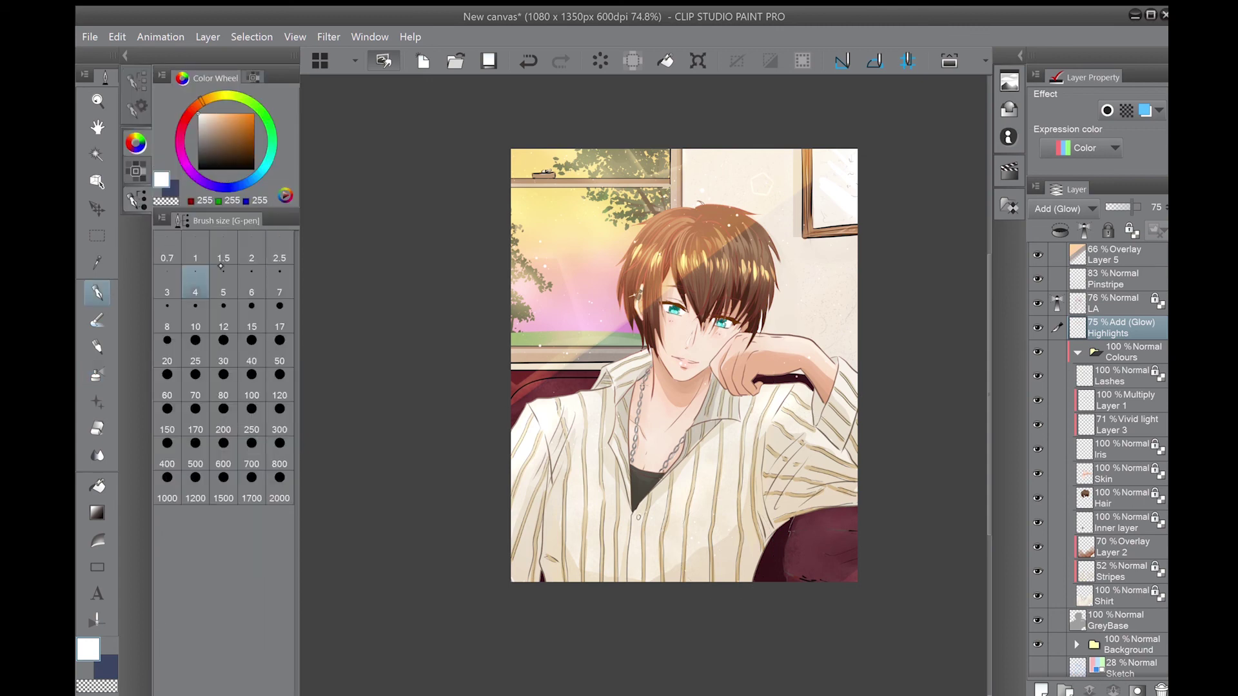
- Recolour the couch's horizontal seam and stitches near-black (29, 16, 18) on the LA layer with the Lining Brush at size 17
scroll(558, 248, up, 5)
key(e)
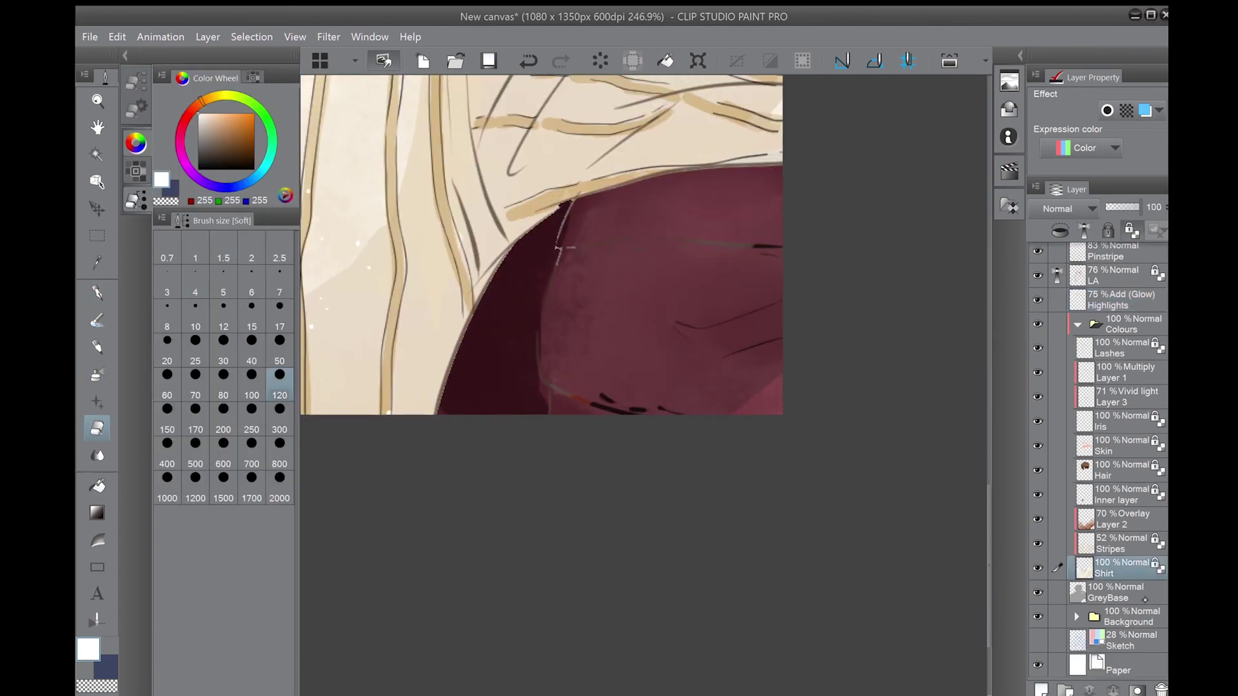
click(1076, 616)
click(1136, 639)
ctrl+shift+click(558, 250)
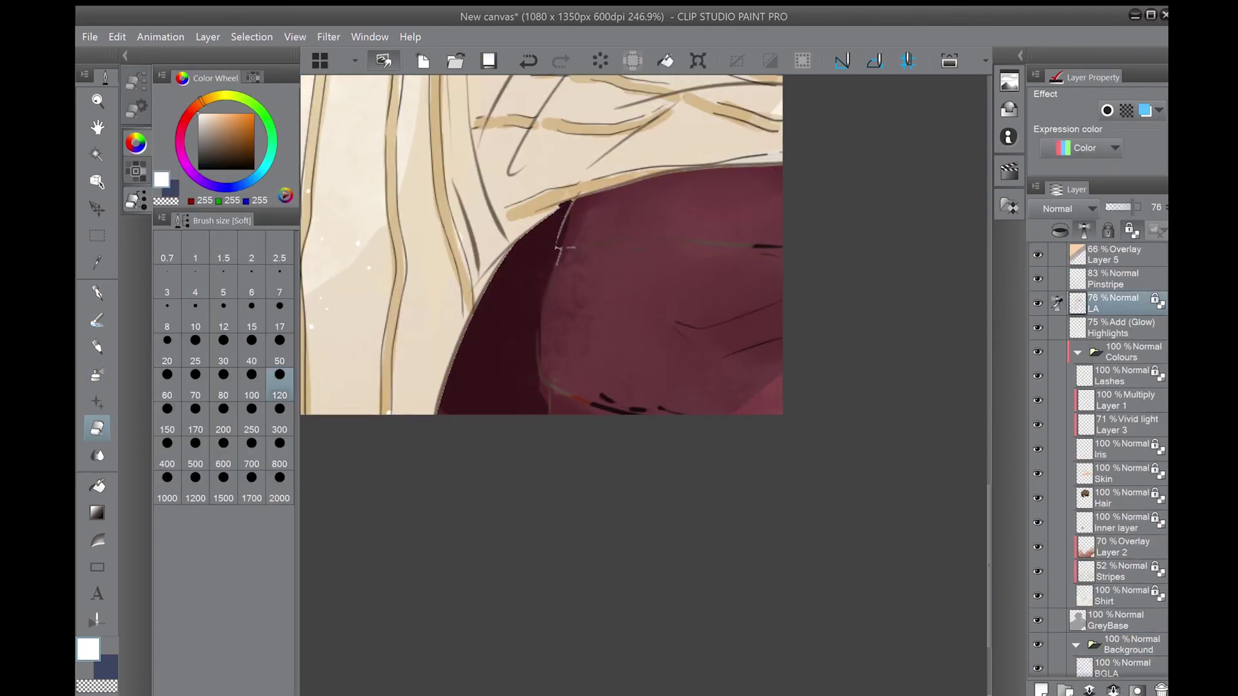
key(e)
key(p)
alt+click(699, 244)
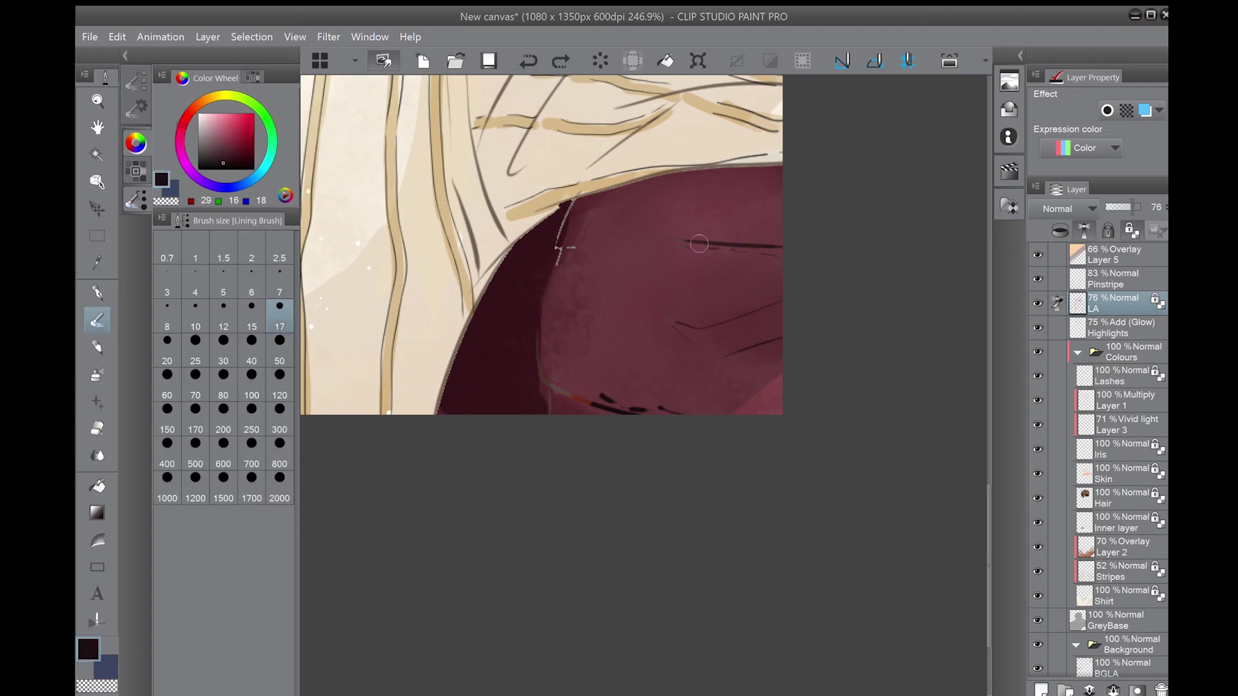
- Unlock the LA layer's transparency and ink the couch's vertical corner seam near-black with the G-pen at size 4
ctrl+shift+click(559, 248)
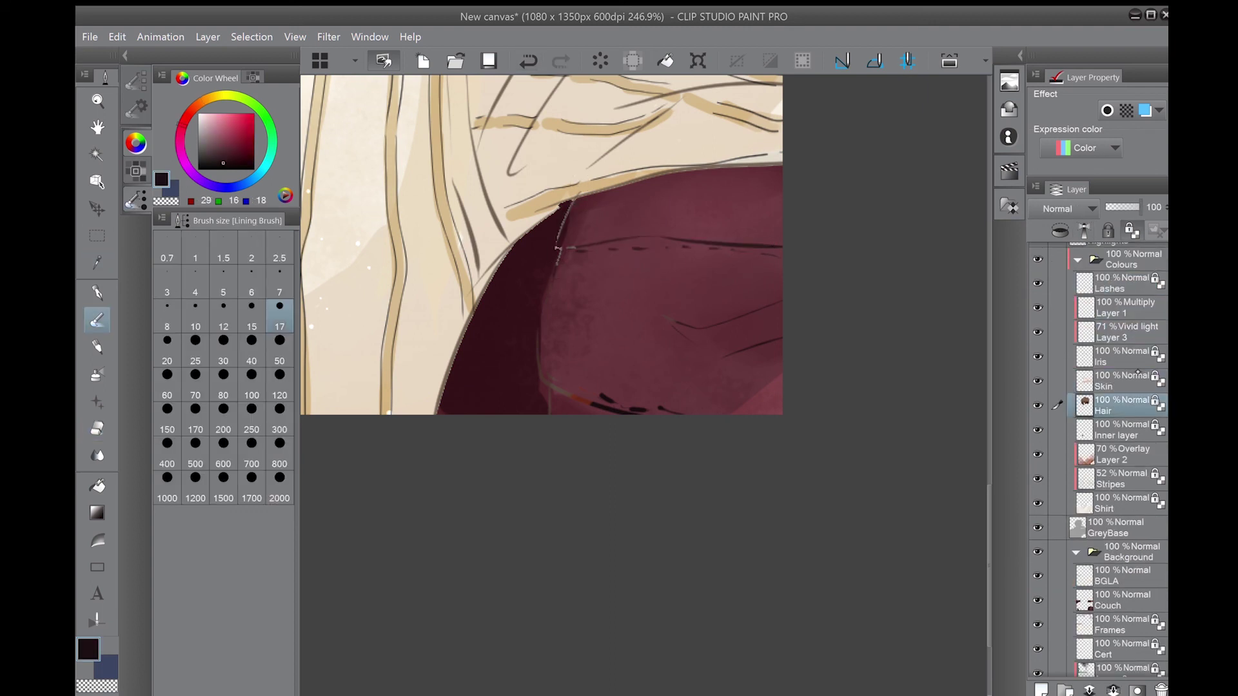
ctrl+shift+click(559, 248)
ctrl+shift+click(558, 249)
ctrl+shift+click(559, 248)
key(p)
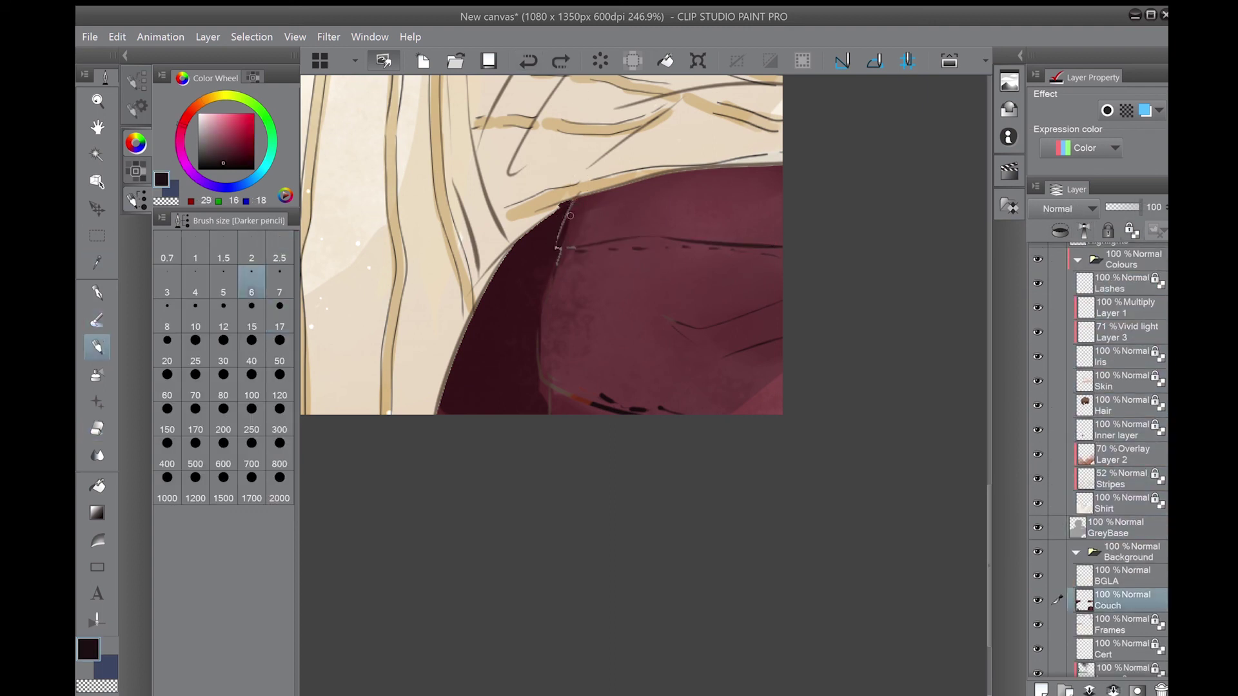
ctrl+shift+click(558, 248)
ctrl+shift+click(567, 211)
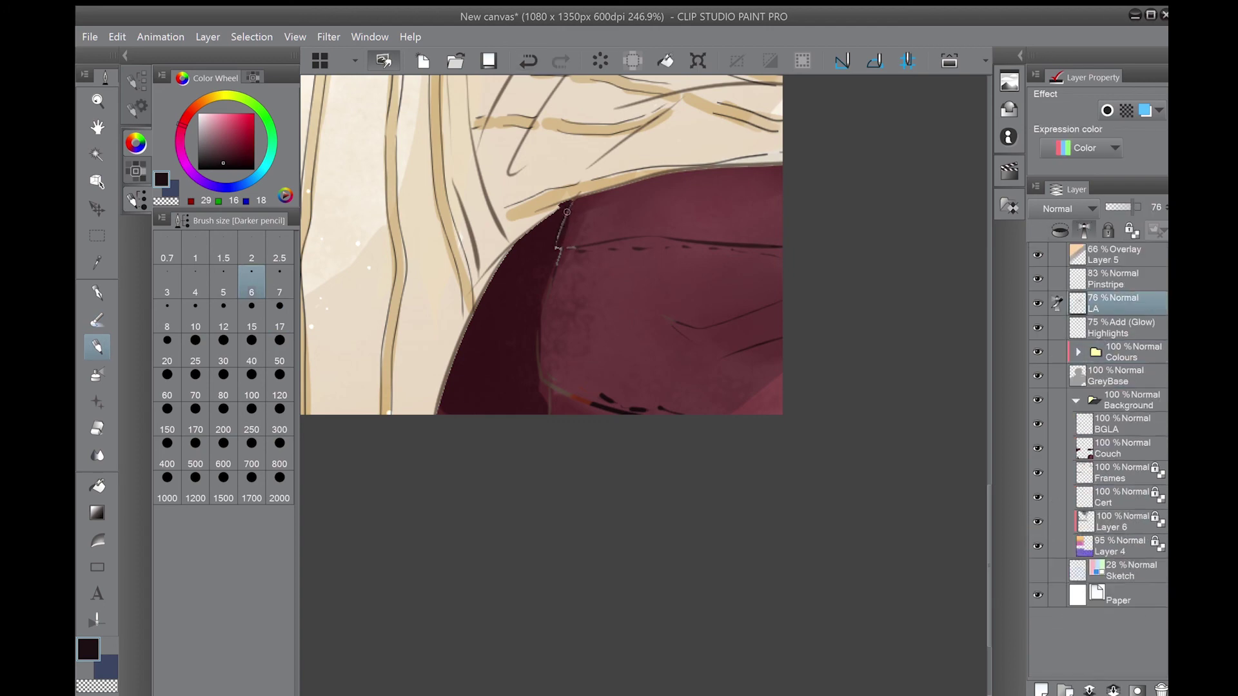
ctrl+shift+click(558, 248)
key(p)
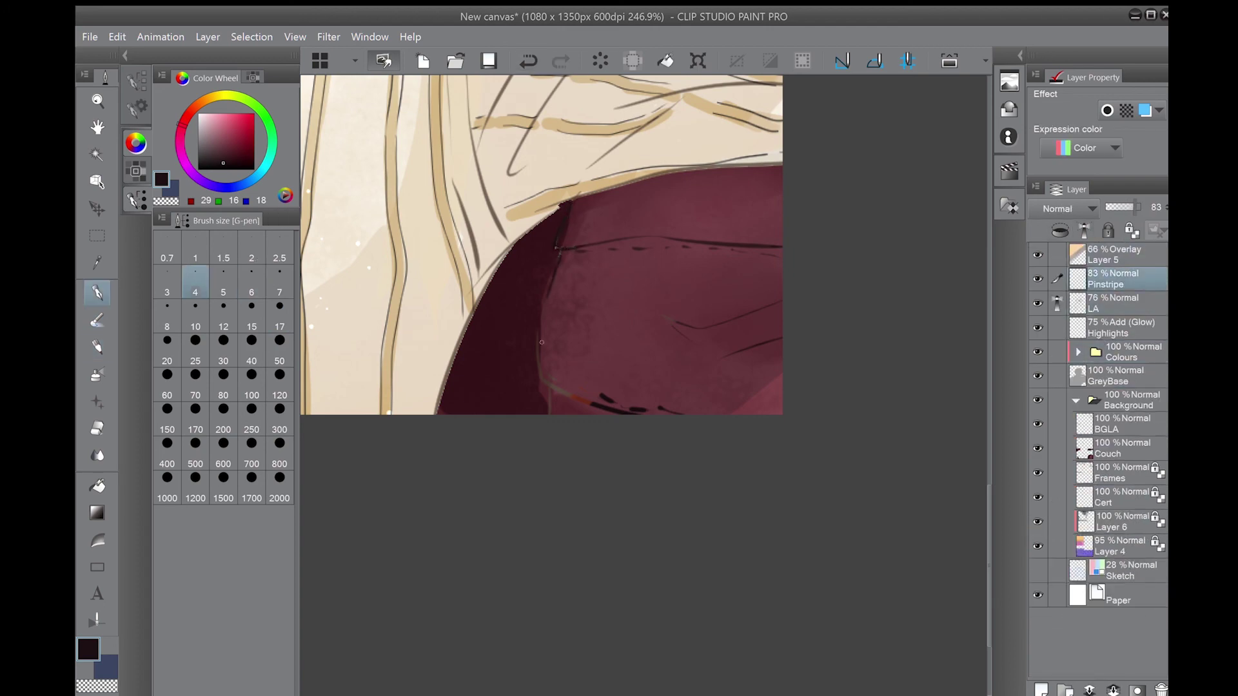
scroll(599, 404, down, 3)
- Draw a white rectangular frame with the artist's signature inside it on the couch, using the G-pen at size 5 on the Highlights layer
ctrl+shift+click(561, 277)
scroll(560, 277, up, 4)
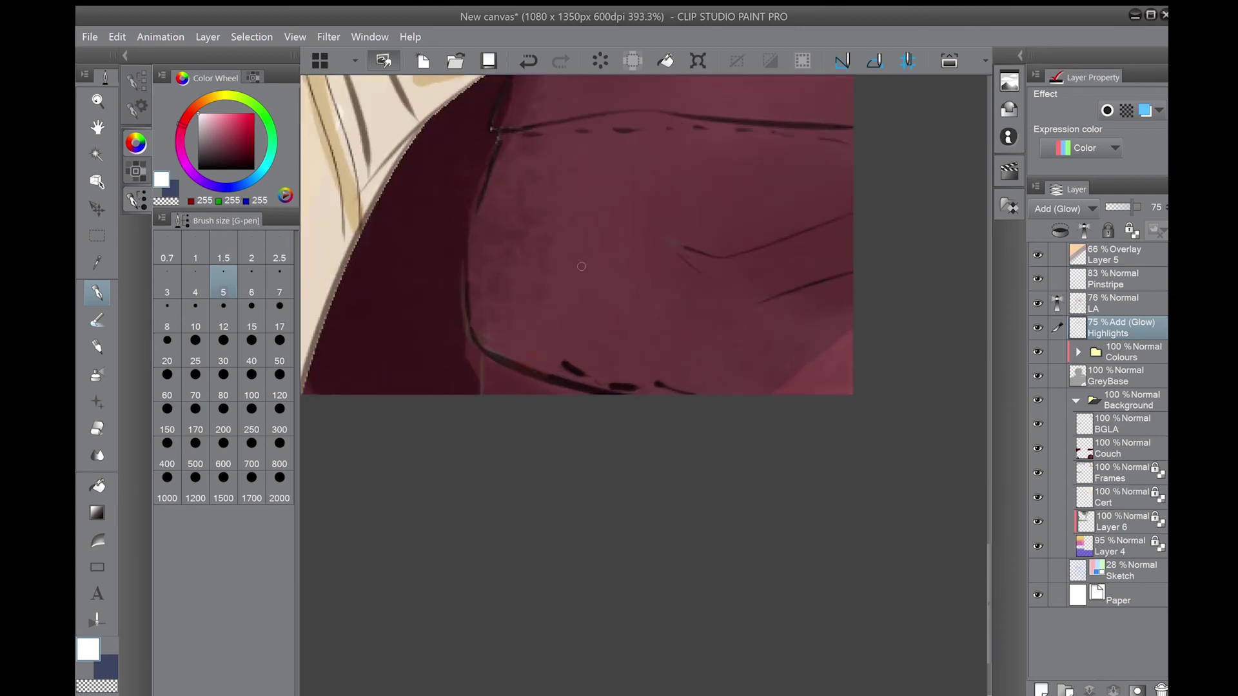
drag(528, 275, 530, 386)
drag(528, 274, 740, 268)
drag(749, 266, 754, 377)
drag(554, 385, 758, 374)
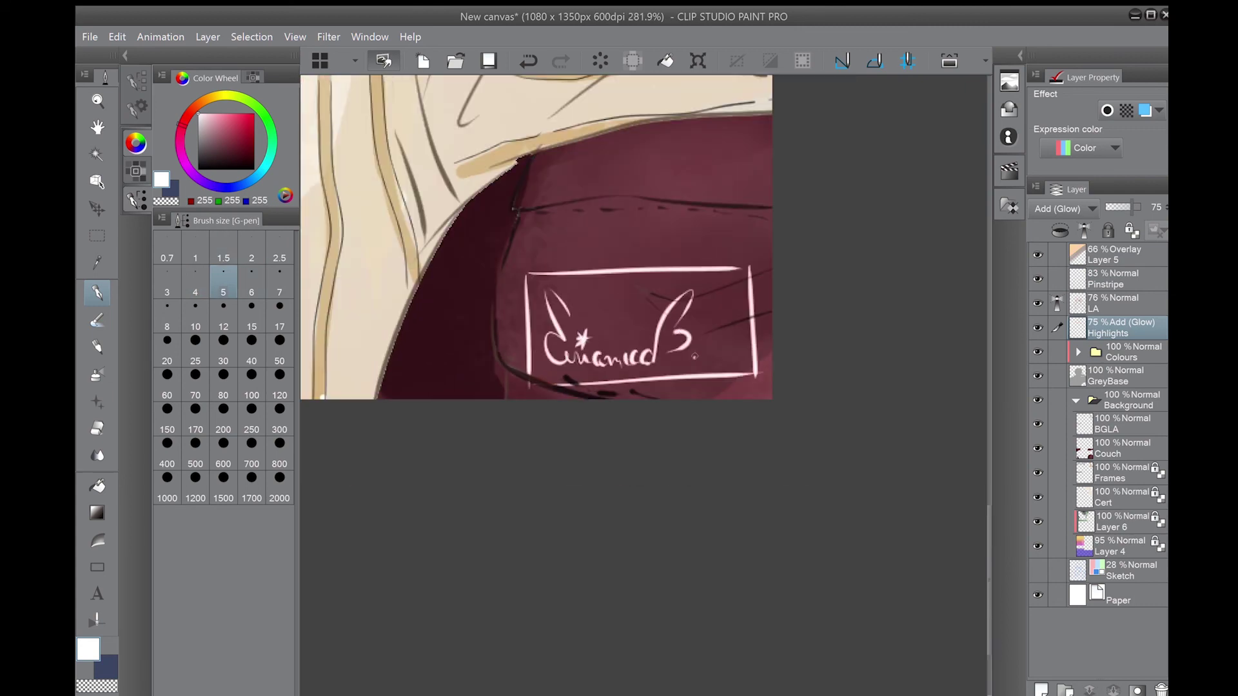
scroll(738, 358, down, 6)
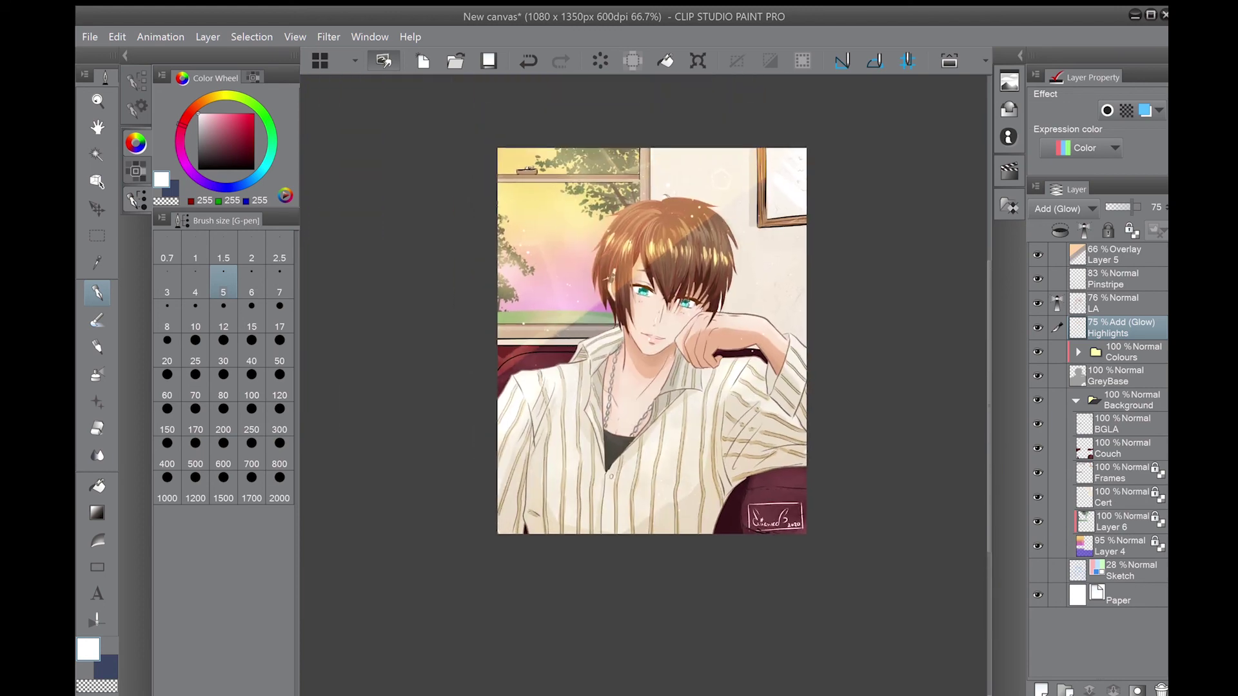